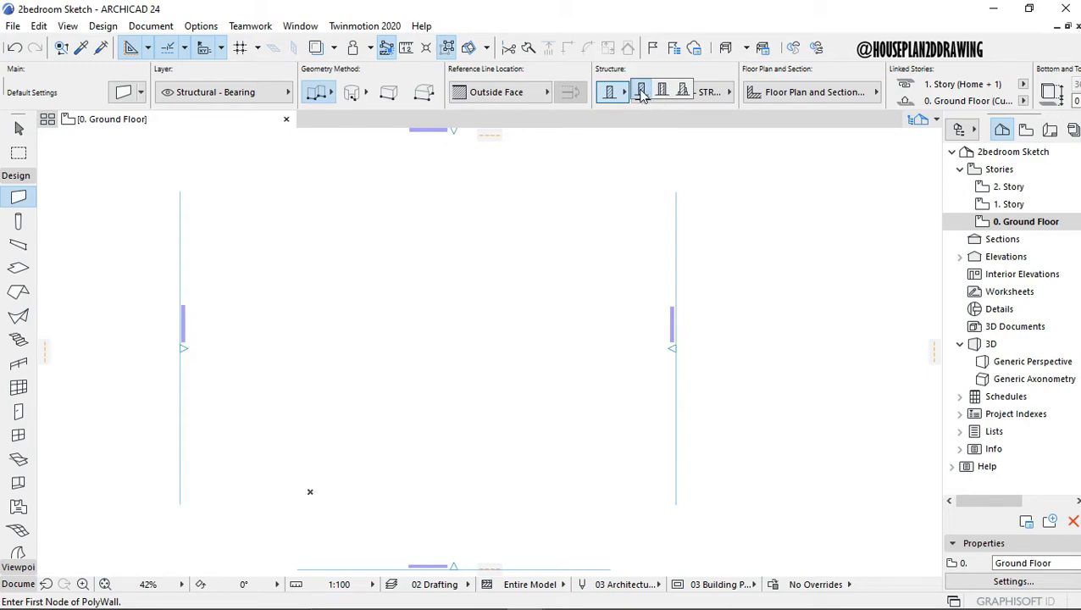
# Set the wall structure to Composite and draw the 13125-long left wall.
pyautogui.click(641, 91)
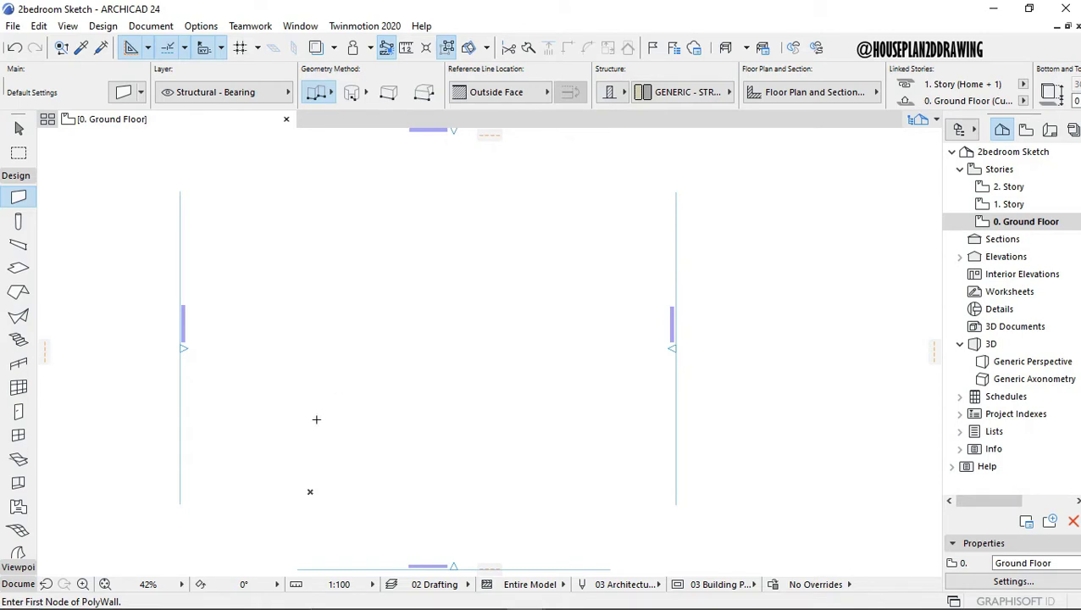
pyautogui.click(248, 485)
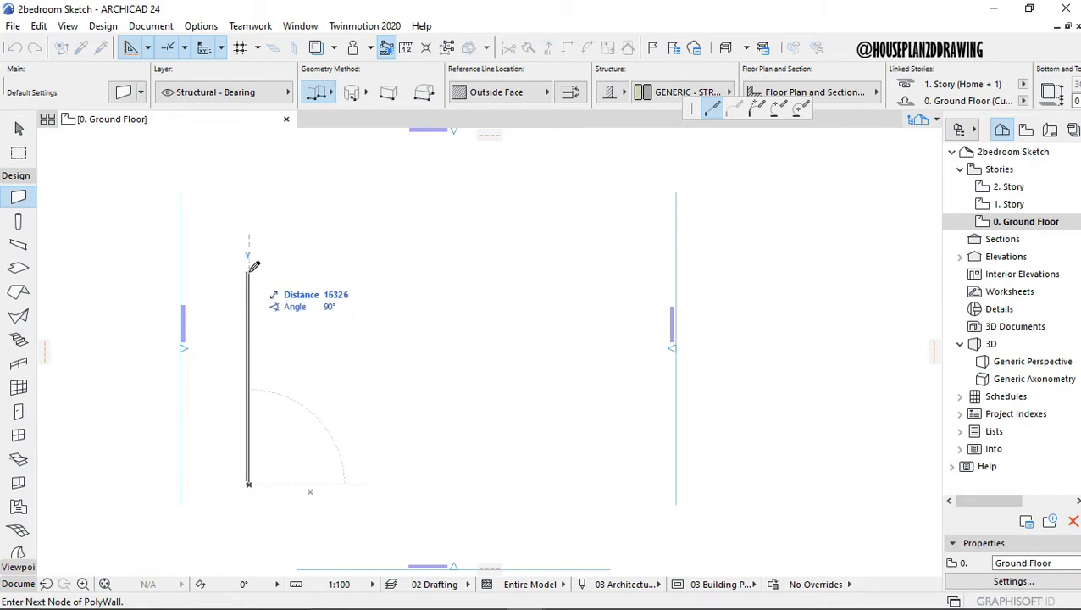
pyautogui.write('125')
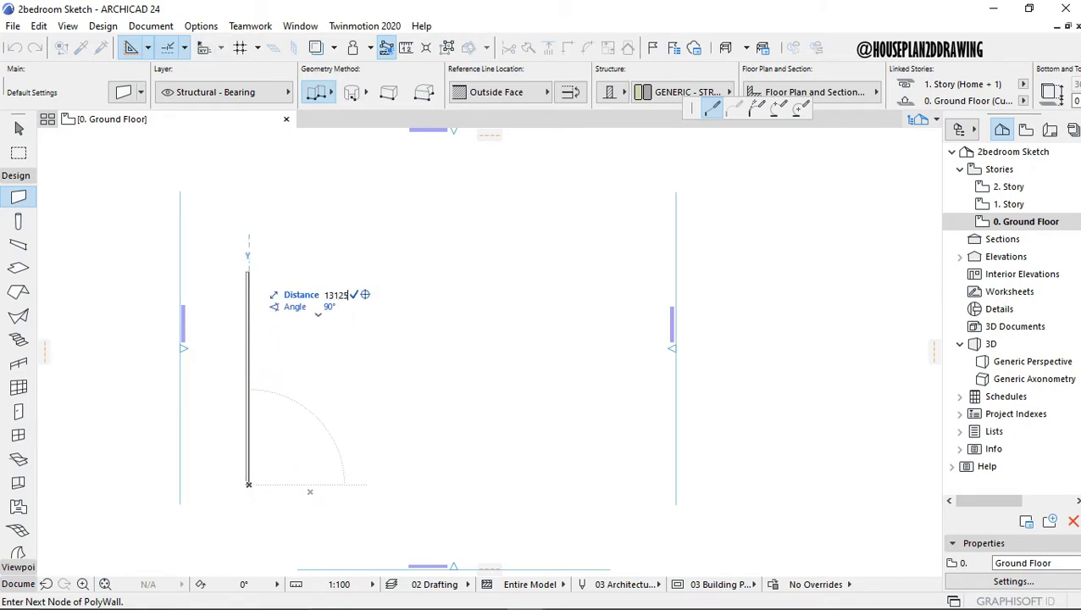
pyautogui.write('3125')
pyautogui.press('Return')
pyautogui.press('Escape')
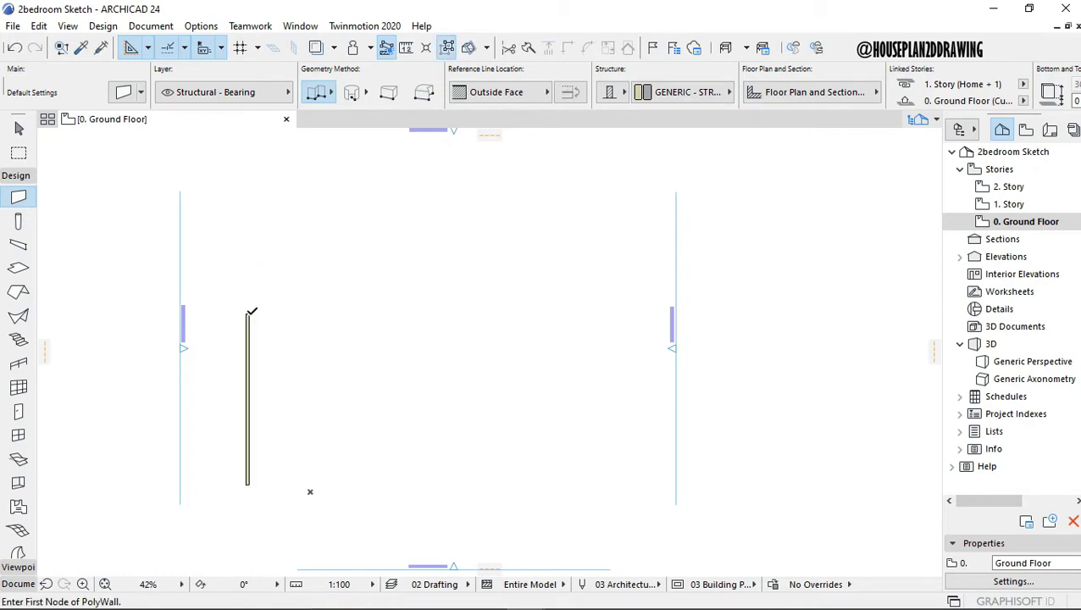
pyautogui.scroll(-3, 252, 351)
pyautogui.scroll(5, 254, 349)
pyautogui.scroll(2, 267, 415)
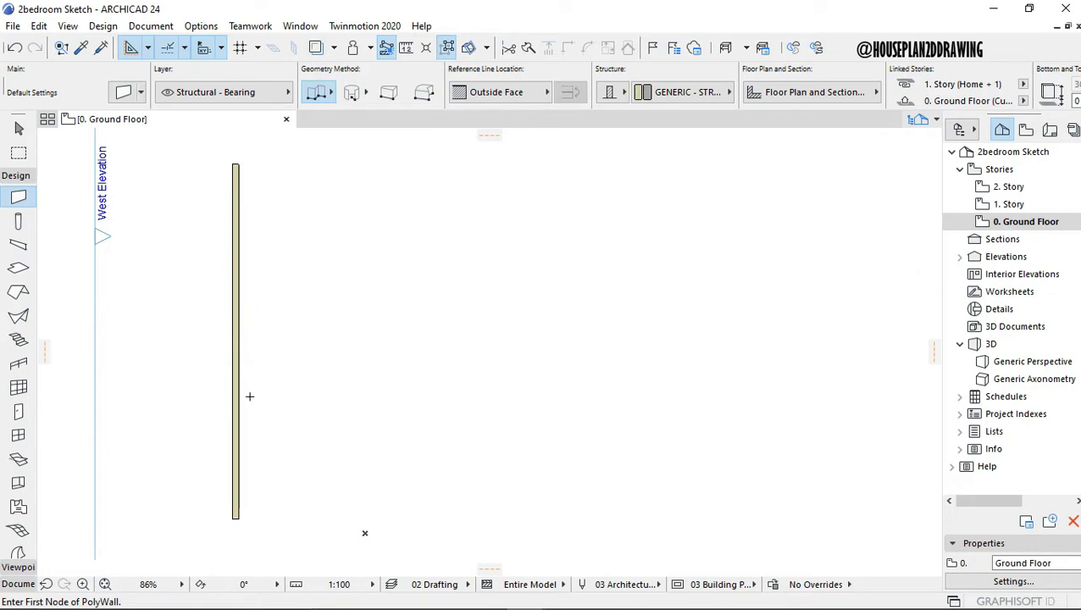
# Draw the 3400 bottom wall, then the right and top walls to close the rectangle.
pyautogui.click(238, 517)
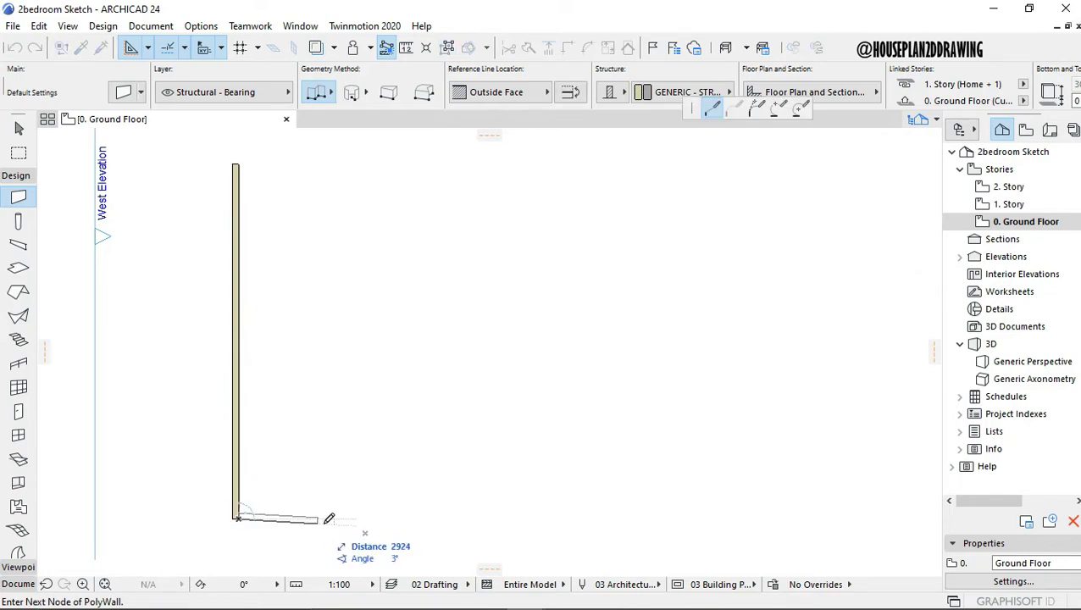
pyautogui.write('1')
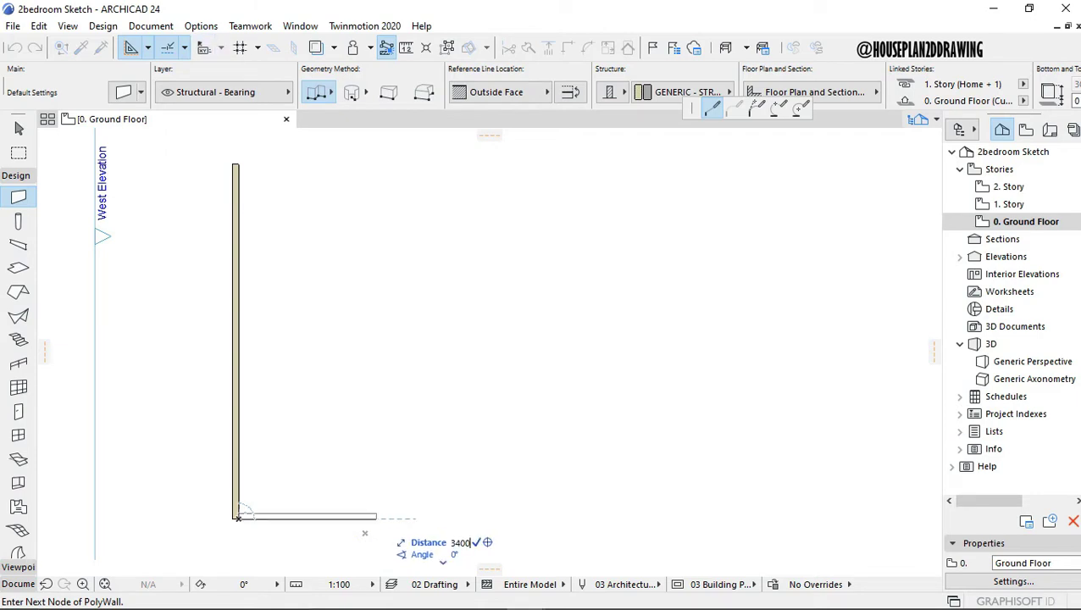
pyautogui.press('Return')
pyautogui.click(603, 514)
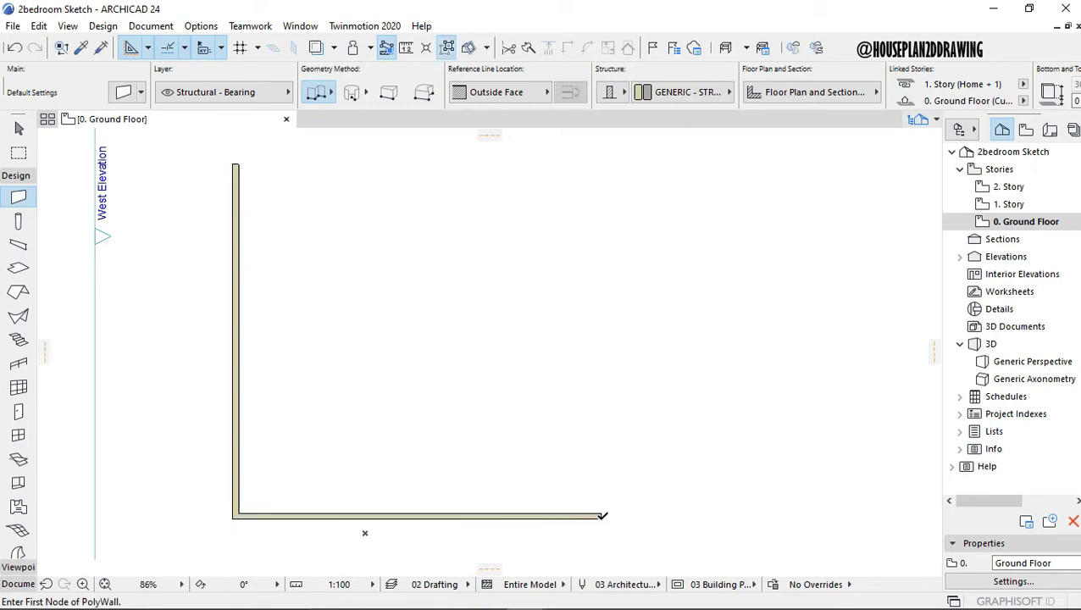
pyautogui.click(600, 515)
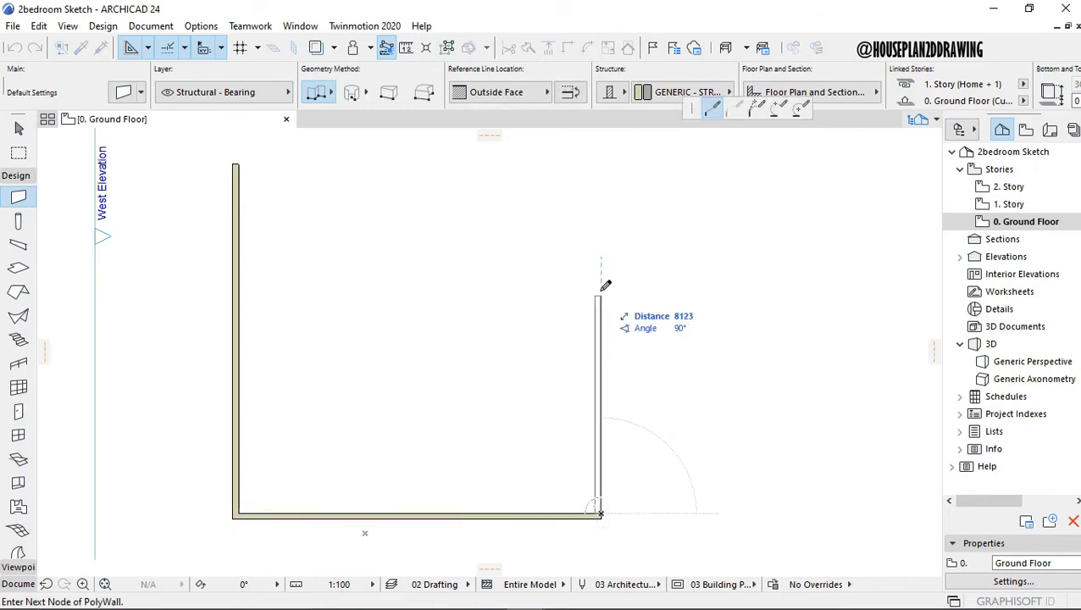
pyautogui.press('Escape')
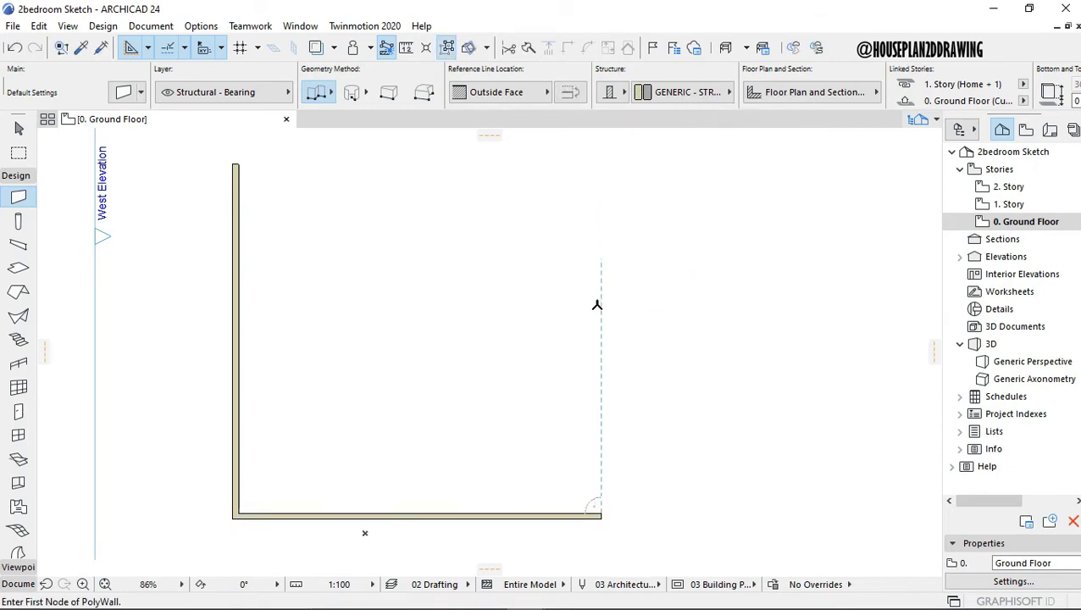
pyautogui.scroll(2, 605, 518)
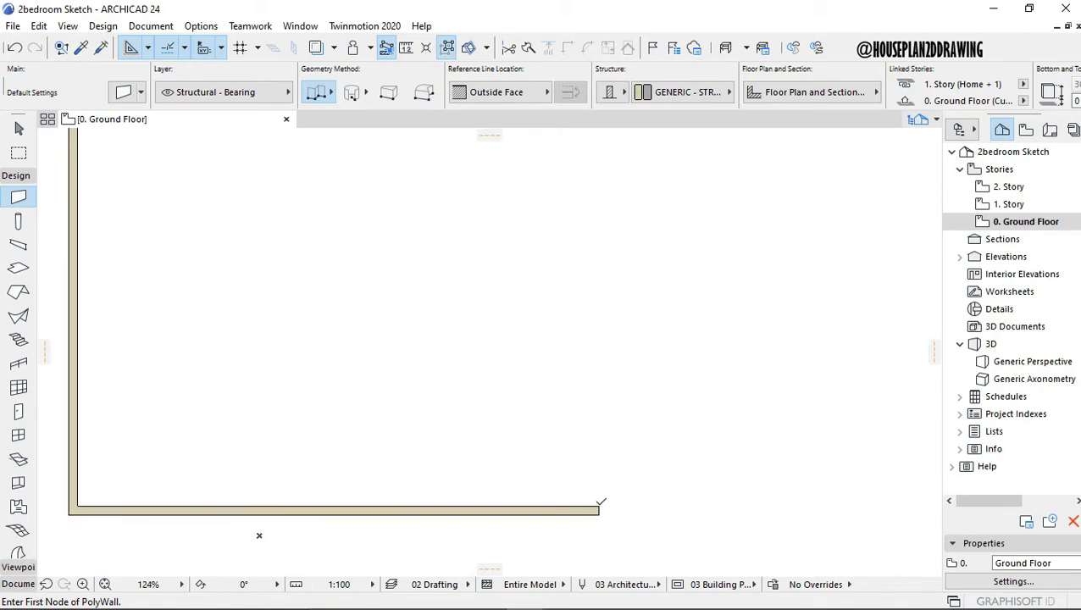
pyautogui.click(599, 505)
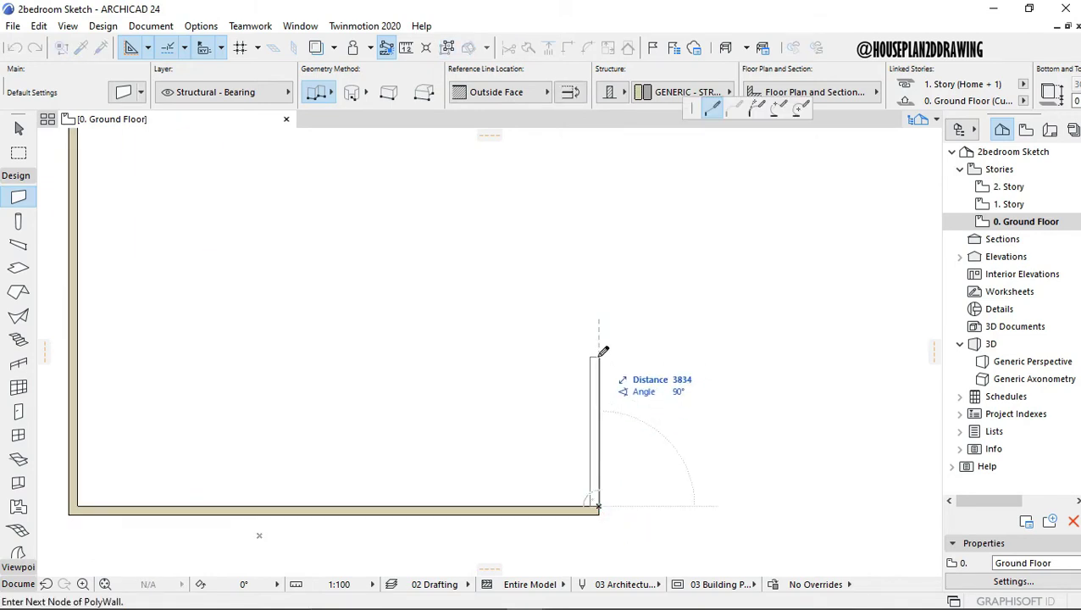
pyautogui.scroll(-3, 598, 415)
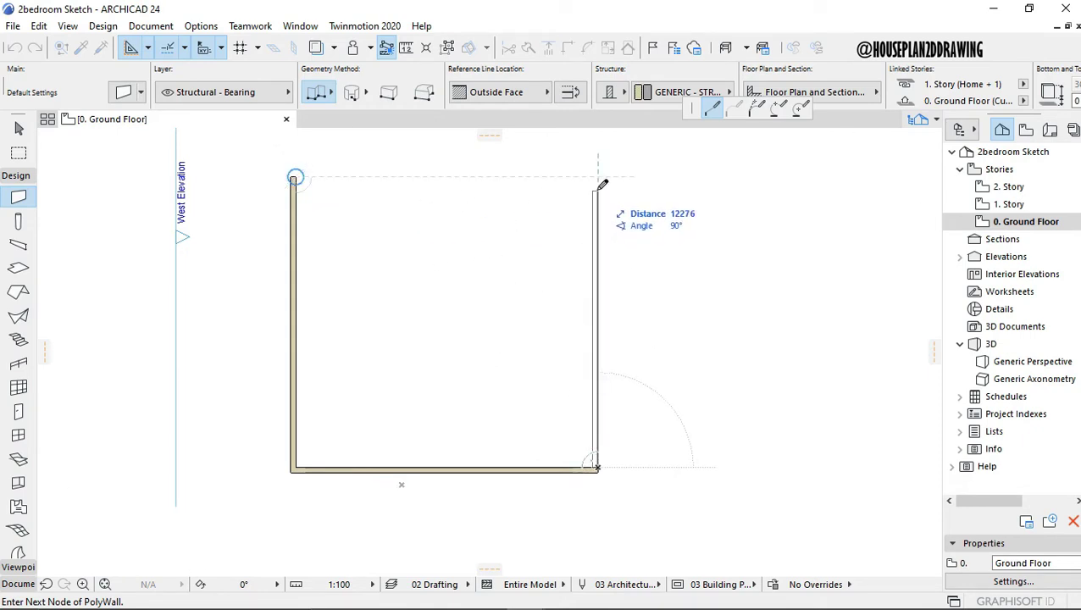
pyautogui.click(598, 178)
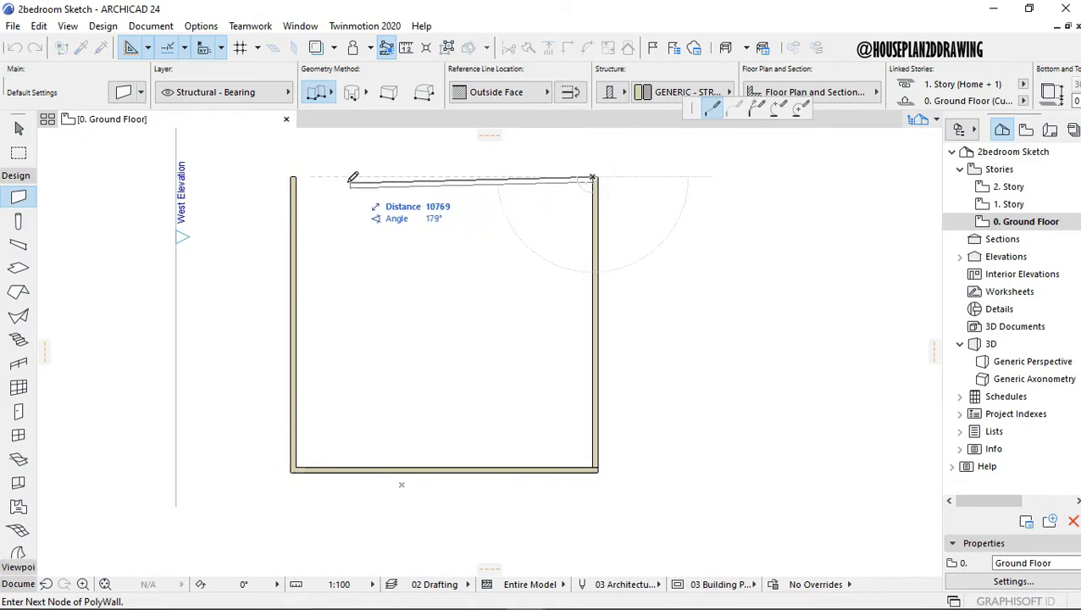
pyautogui.click(295, 176)
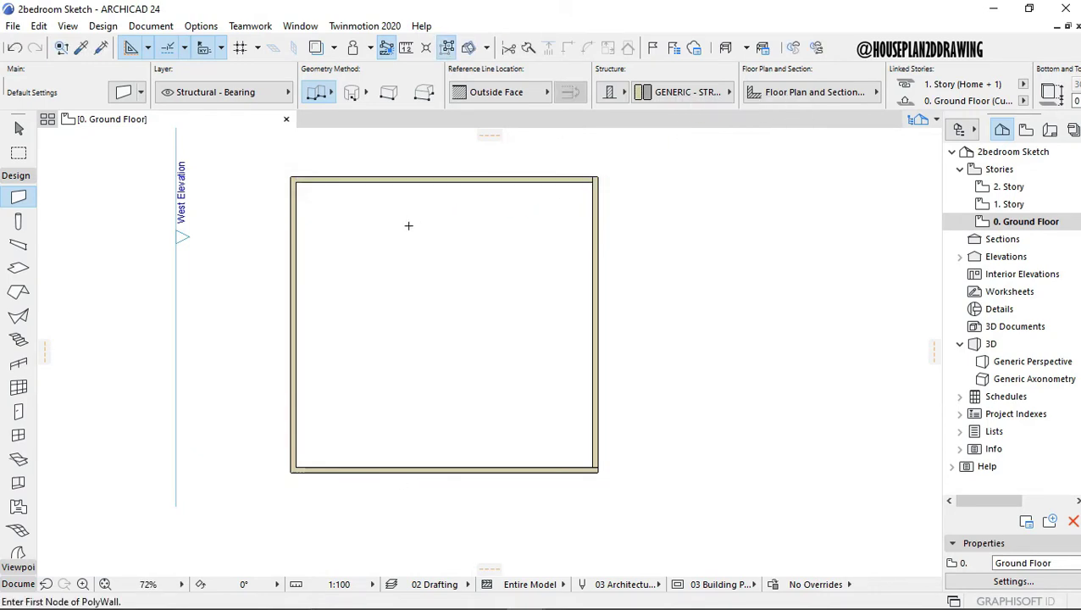
pyautogui.scroll(-1, 410, 245)
pyautogui.scroll(2, 444, 193)
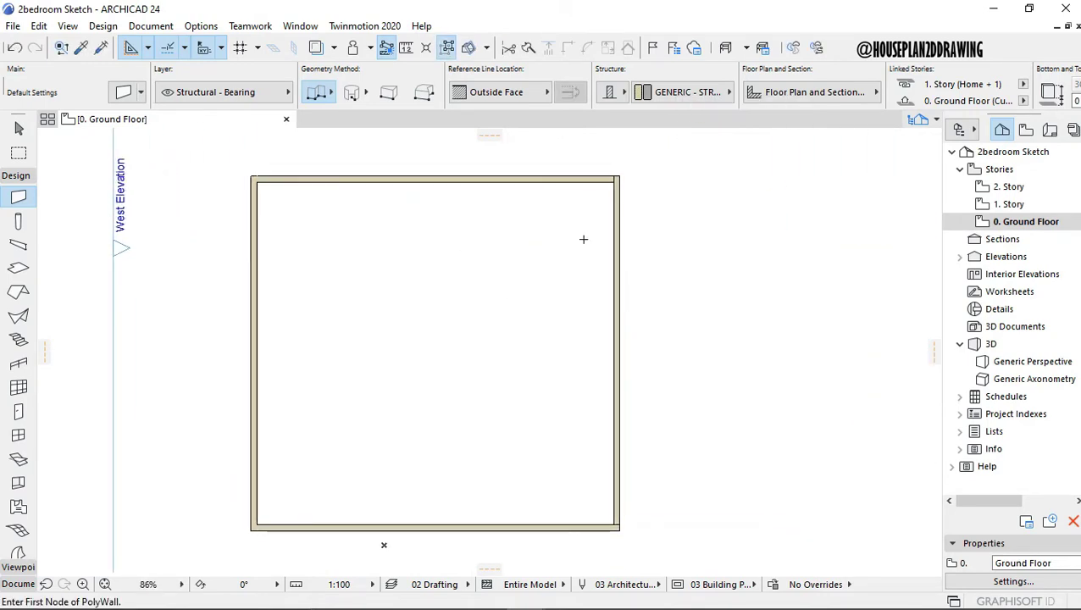
pyautogui.press('Escape')
pyautogui.click(604, 181)
pyautogui.click(613, 177)
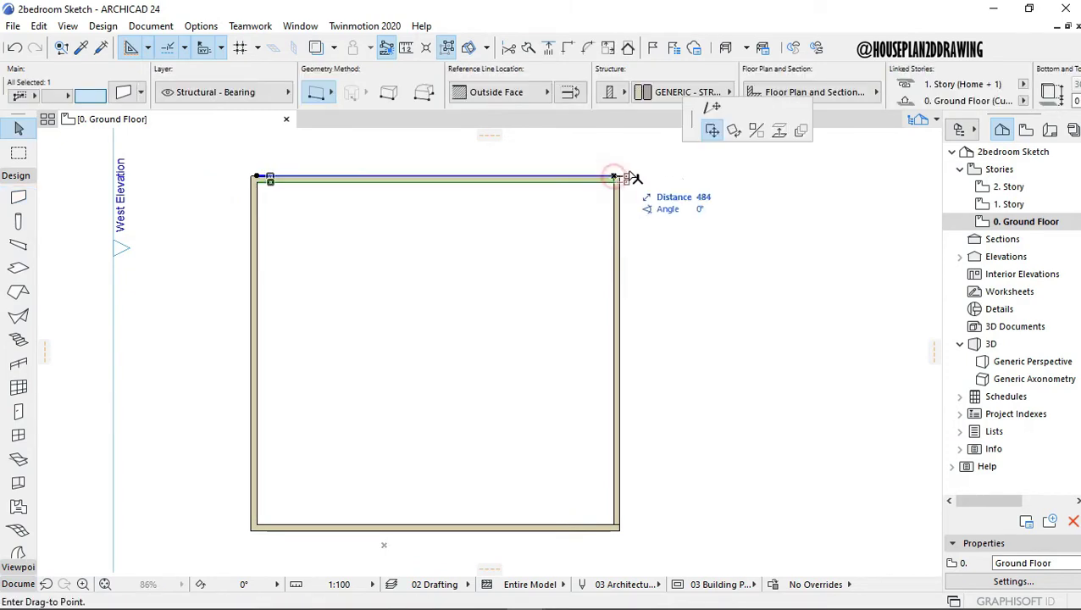
pyautogui.click(672, 177)
pyautogui.press('Escape')
pyautogui.hotkey('ctrl', 'z')
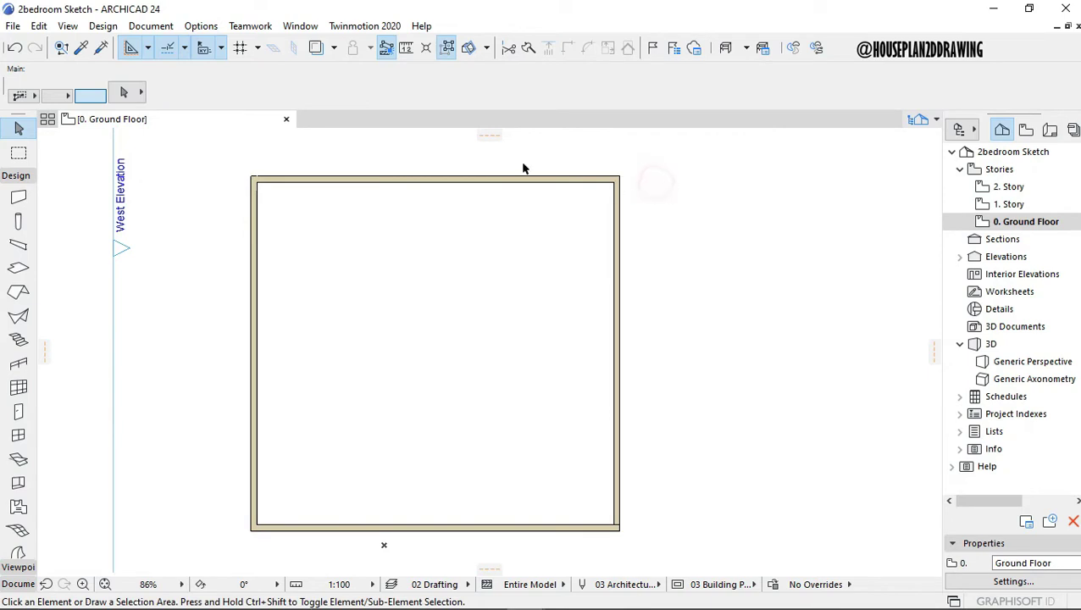
pyautogui.scroll(-2, 508, 169)
pyautogui.scroll(1, 474, 212)
pyautogui.scroll(1, 462, 178)
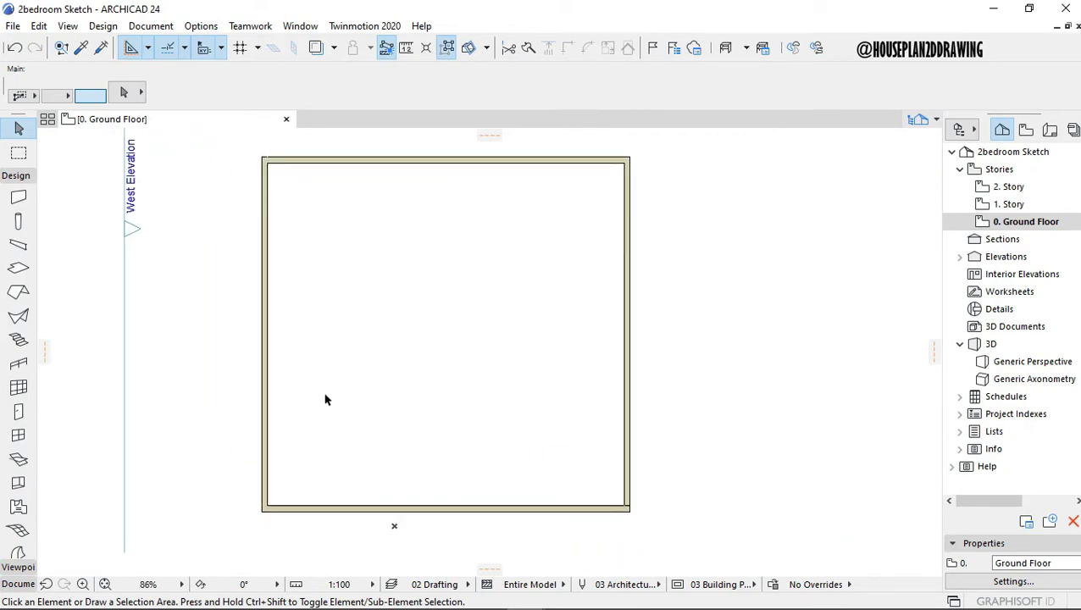
pyautogui.keyDown('alt'); pyautogui.click(271, 410); pyautogui.keyUp('alt')
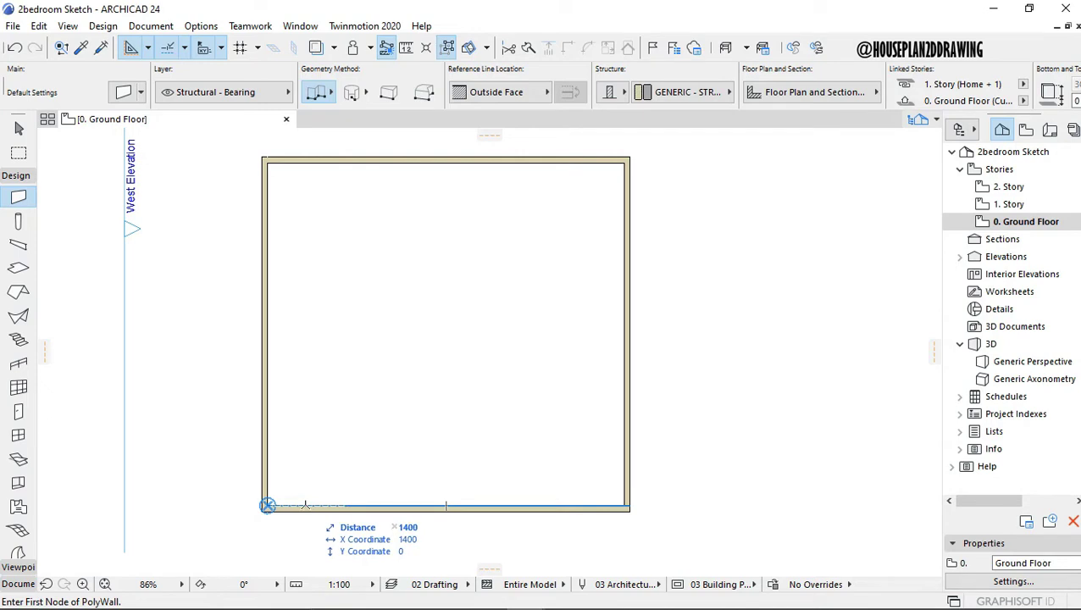
# Using the left wall's settings, draw an inside-face dividing wall 4000 from the corner up to the top wall.
pyautogui.press('Escape')
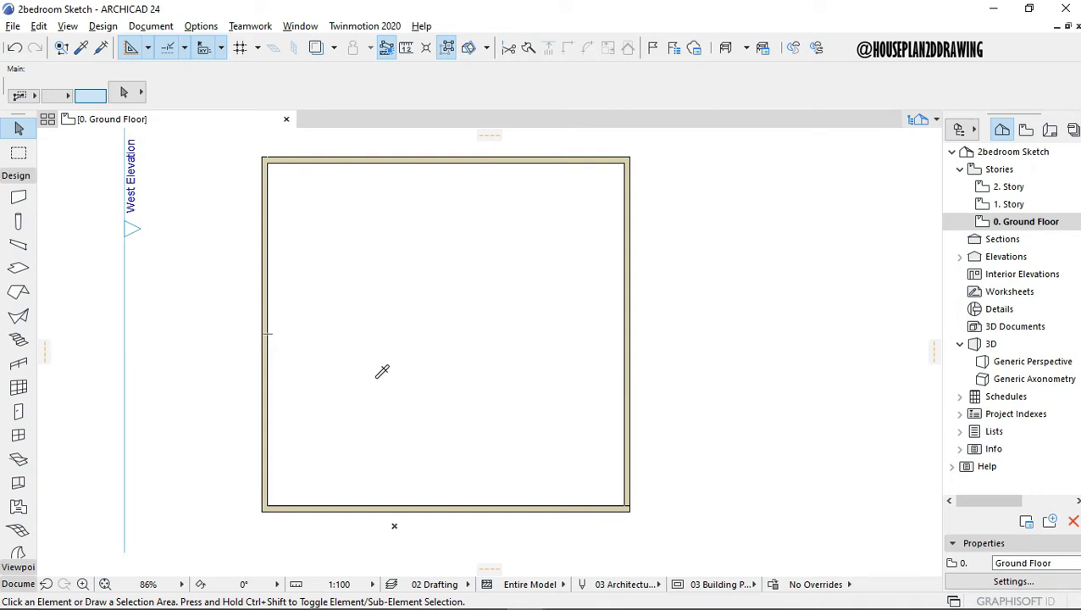
pyautogui.keyDown('alt'); pyautogui.click(268, 429); pyautogui.keyUp('alt')
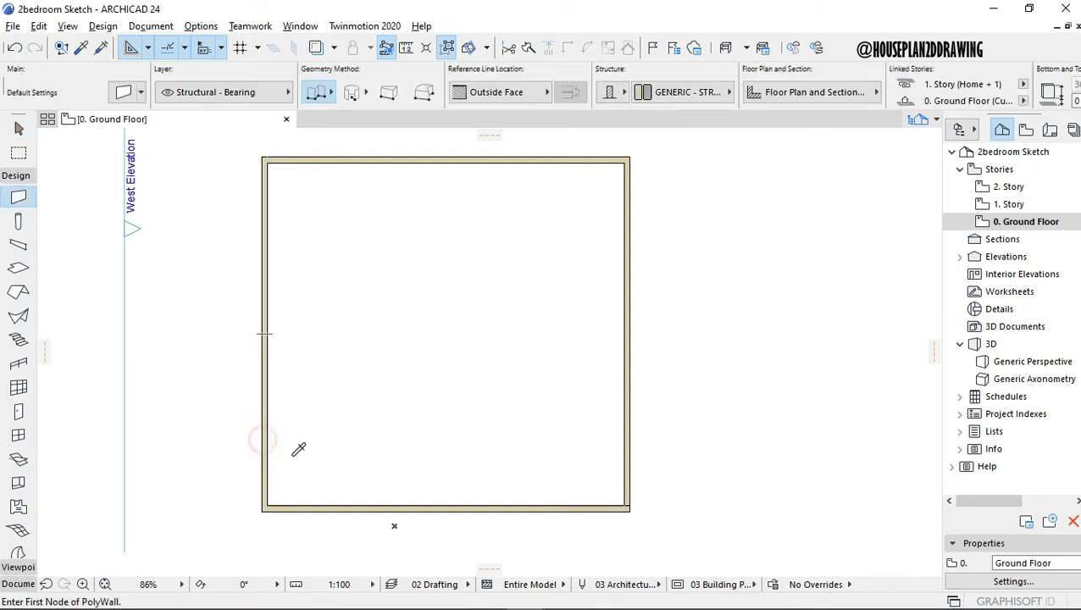
pyautogui.scroll(4, 267, 504)
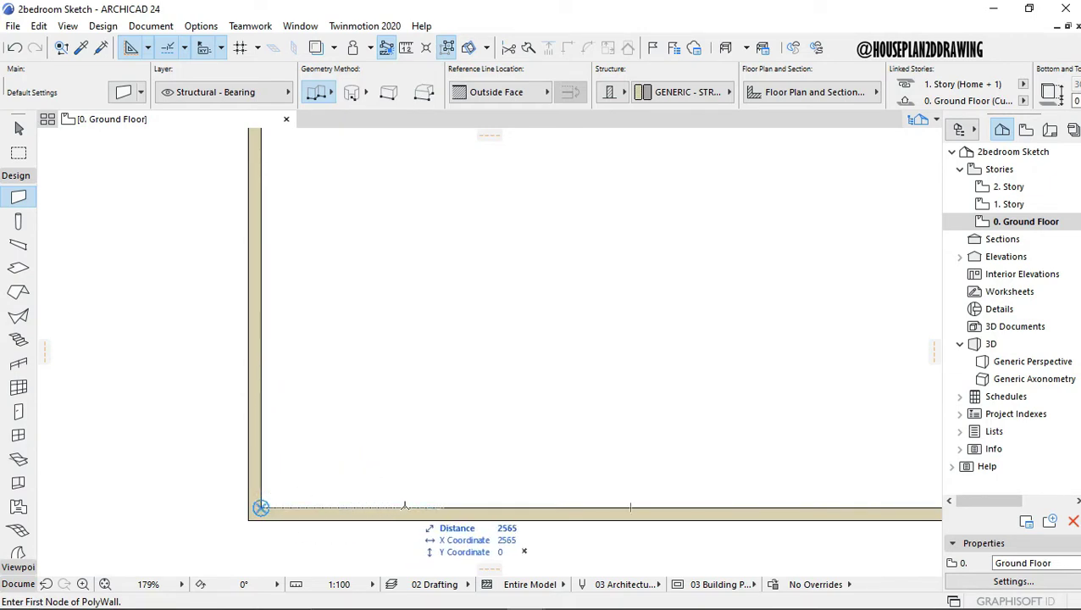
pyautogui.write('4000')
pyautogui.press('Return')
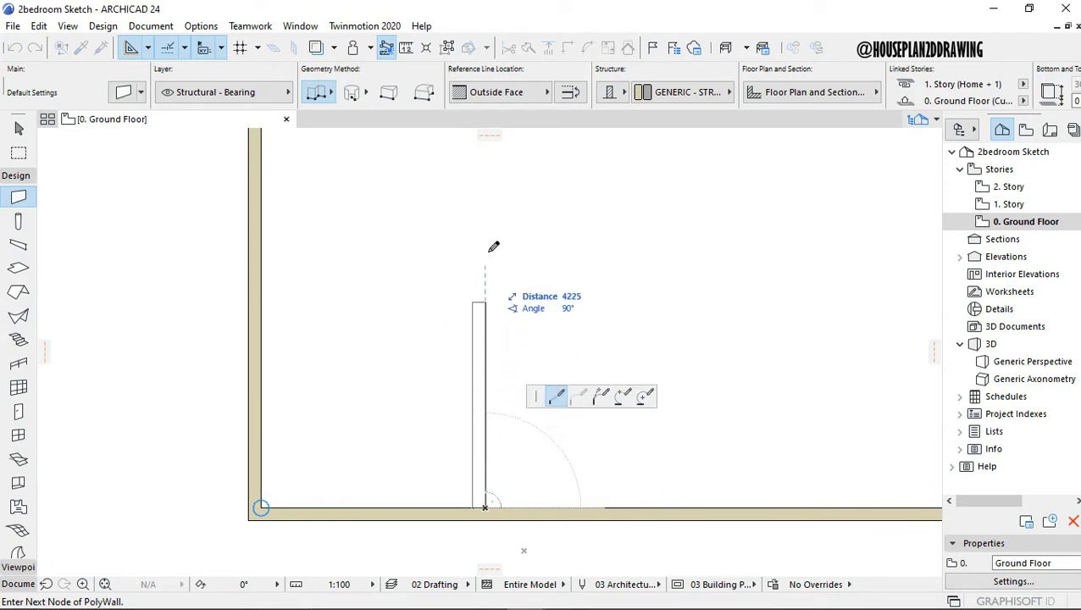
pyautogui.click(498, 97)
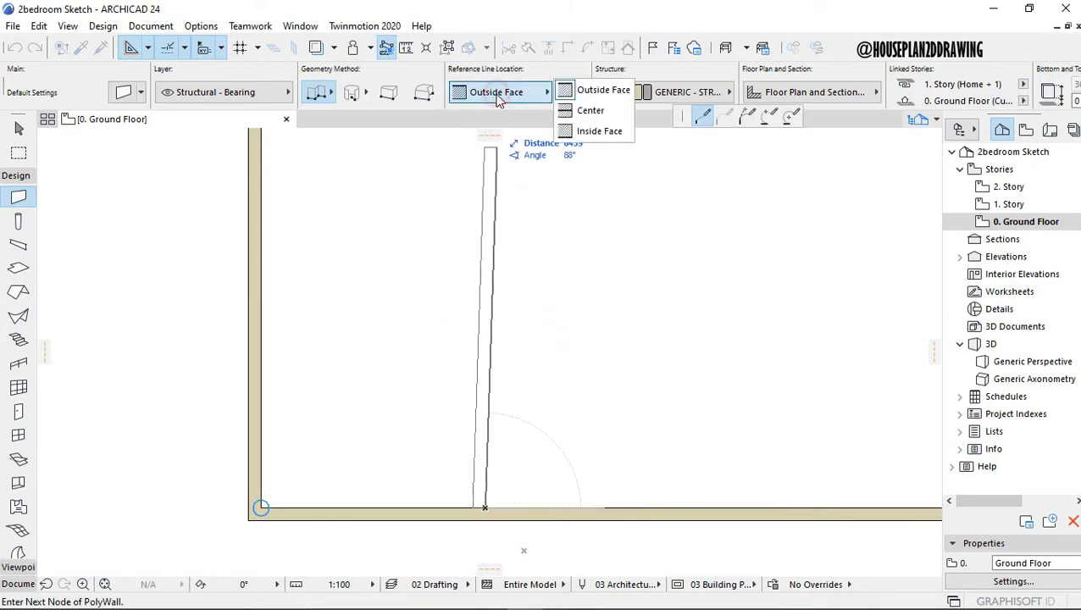
pyautogui.click(597, 132)
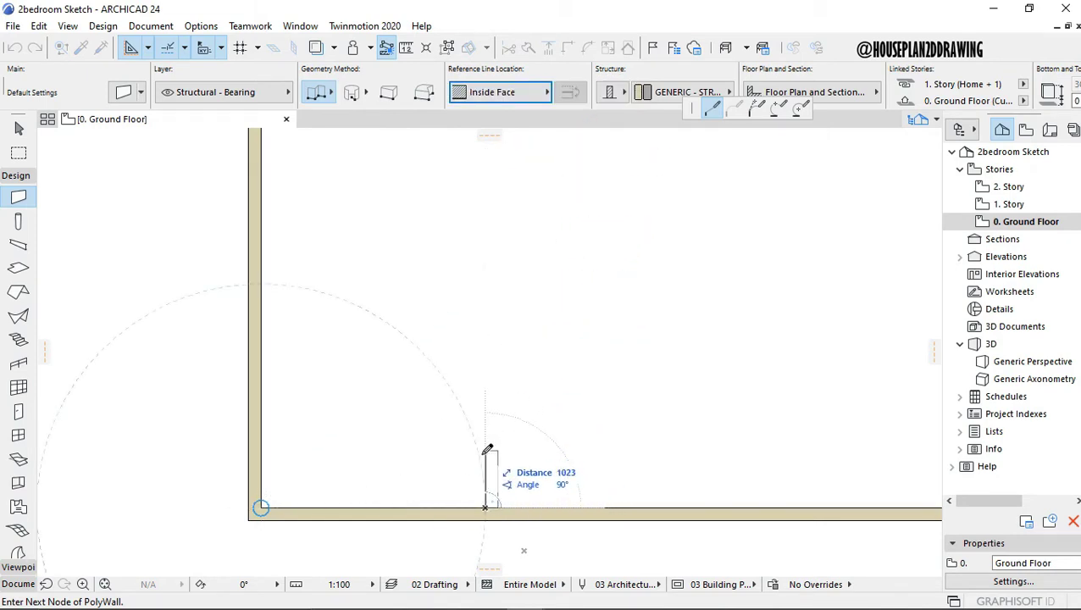
pyautogui.scroll(-2, 476, 528)
pyautogui.scroll(-2, 479, 526)
pyautogui.click(479, 519)
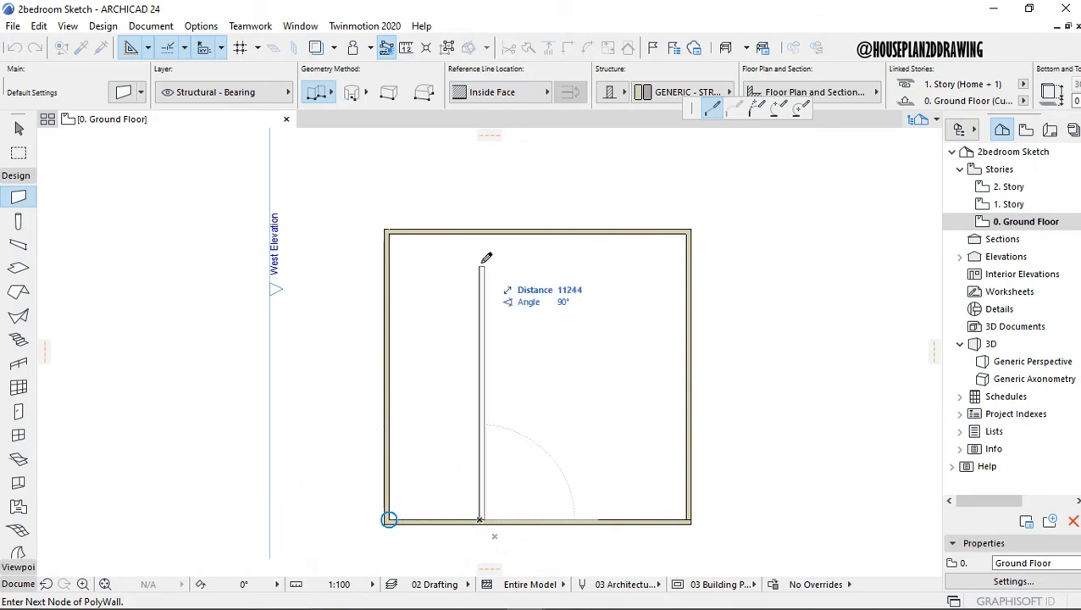
pyautogui.doubleClick(483, 235)
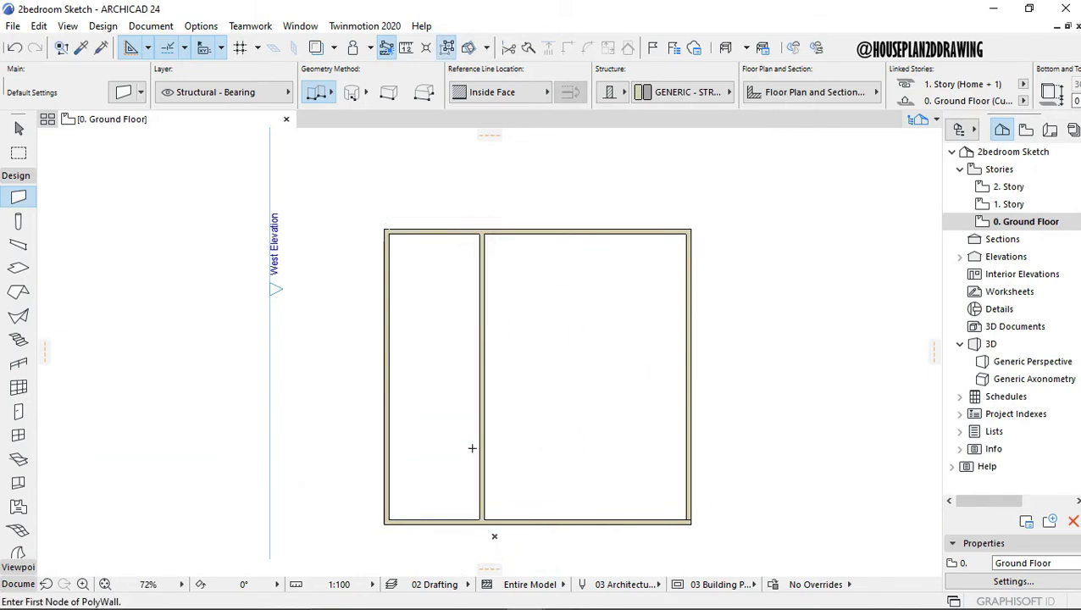
# Draw the first horizontal wall across the left room, aligned on its outside face.
pyautogui.scroll(1, 472, 449)
pyautogui.scroll(3, 457, 457)
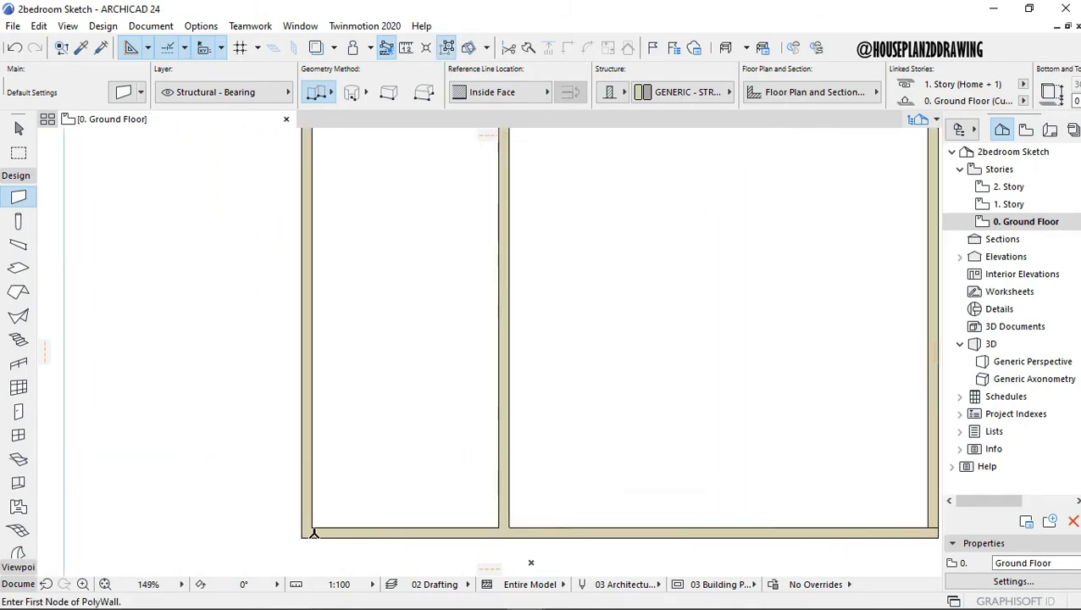
pyautogui.click(312, 526)
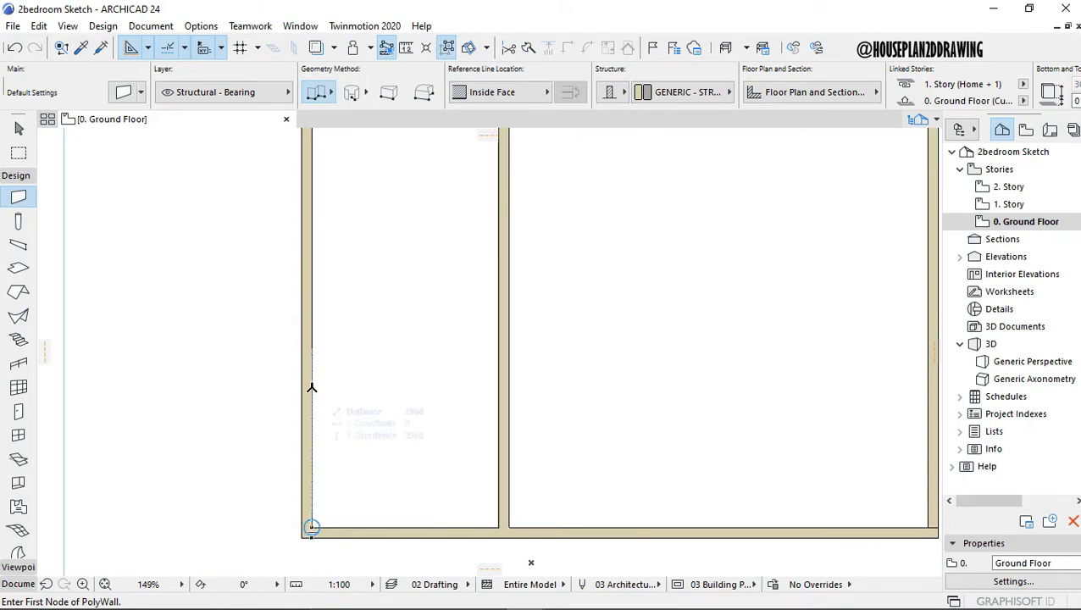
pyautogui.write('42')
pyautogui.press('Return')
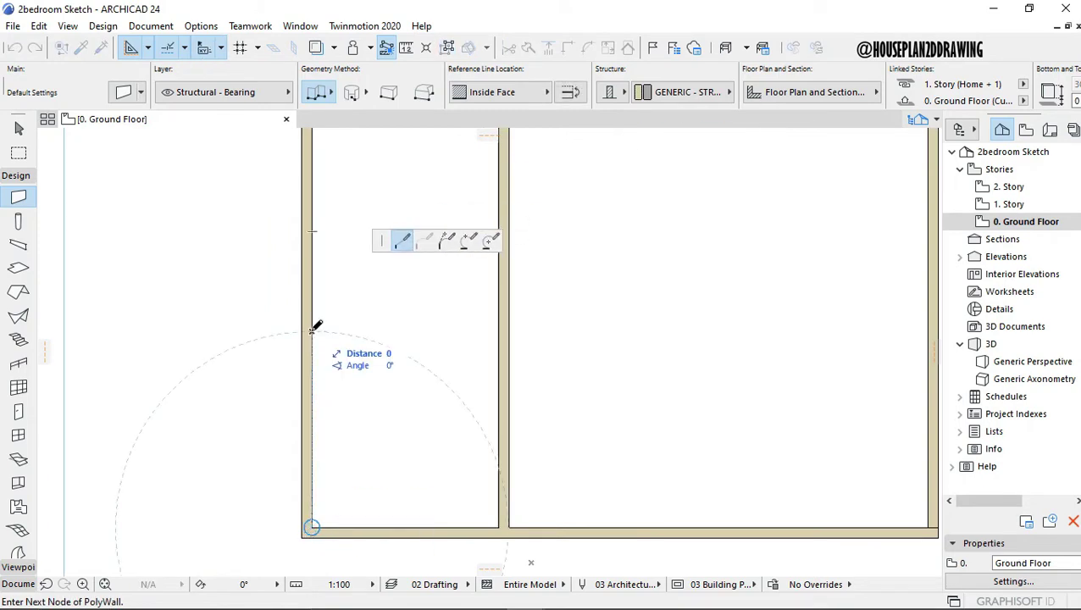
pyautogui.click(499, 92)
pyautogui.click(579, 109)
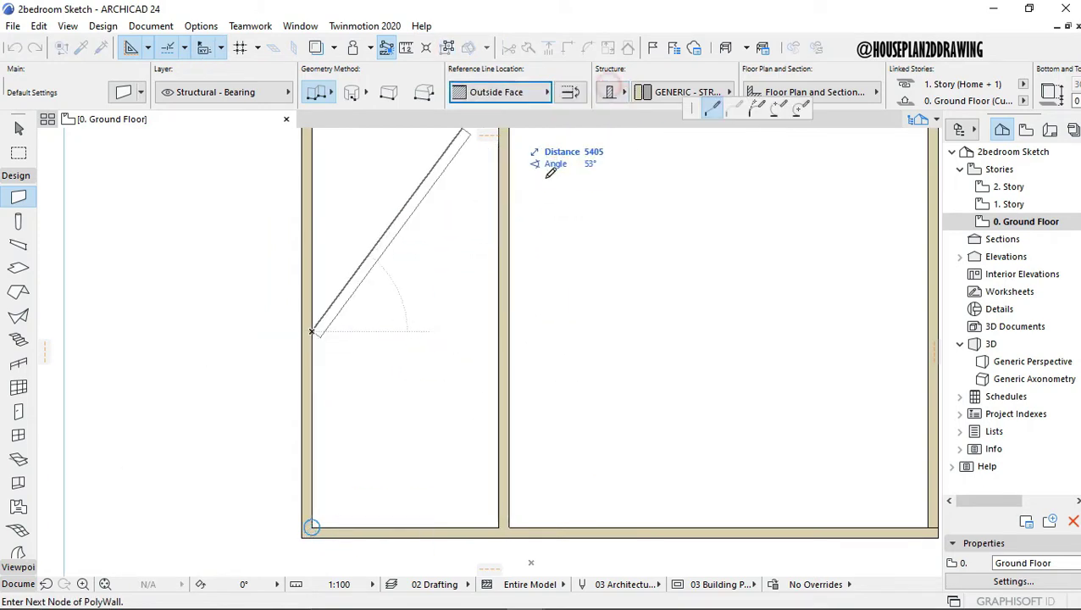
pyautogui.doubleClick(496, 328)
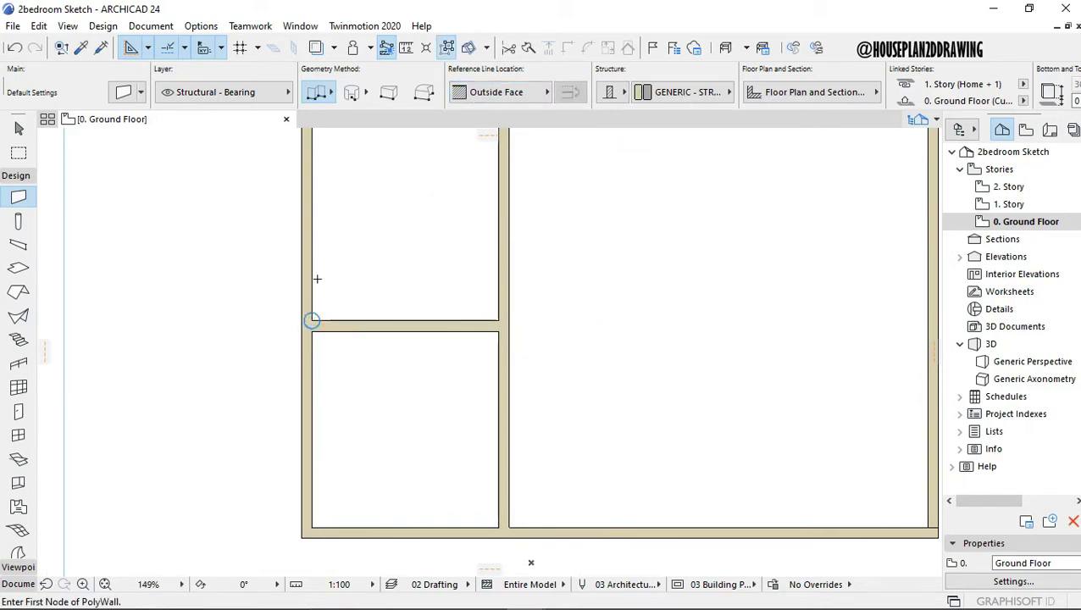
# Draw the second horizontal wall across the left room at a 180 offset.
pyautogui.write('135')
pyautogui.press('Return')
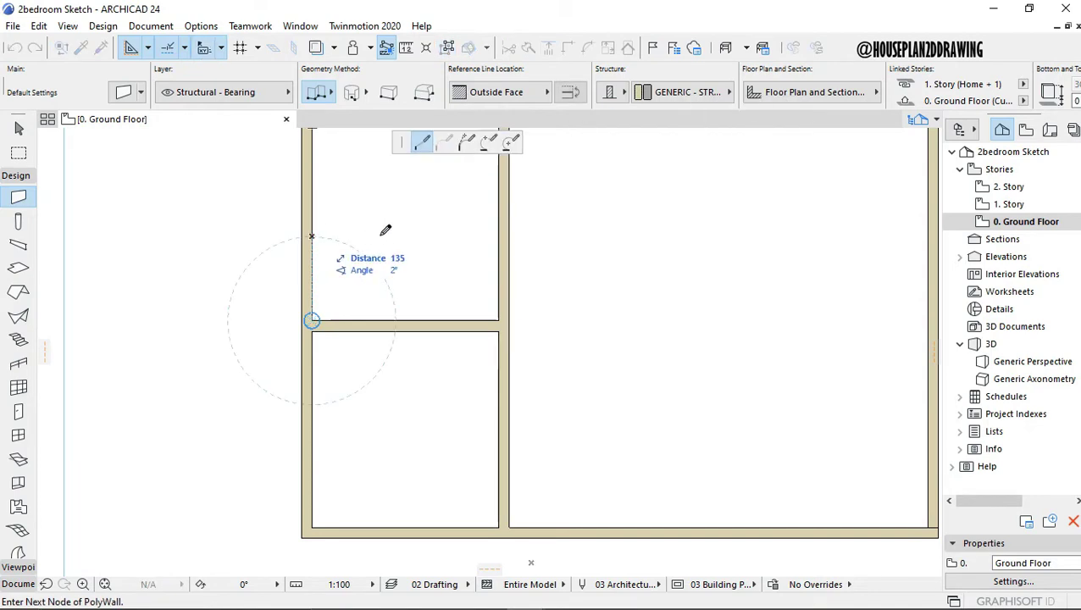
pyautogui.press('Escape')
pyautogui.scroll(-3, 330, 338)
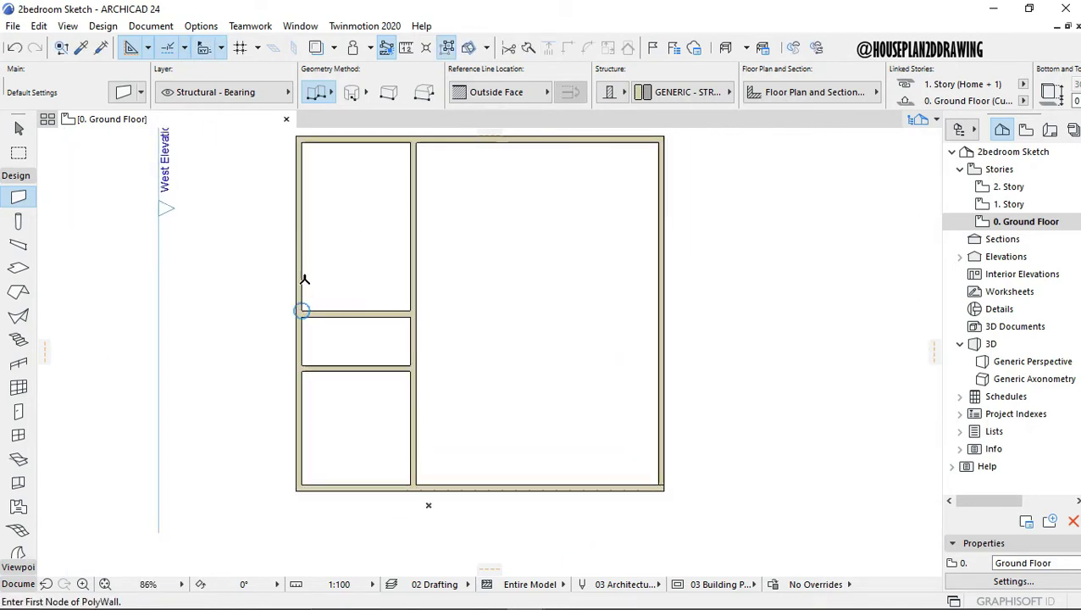
pyautogui.write('180')
pyautogui.press('Return')
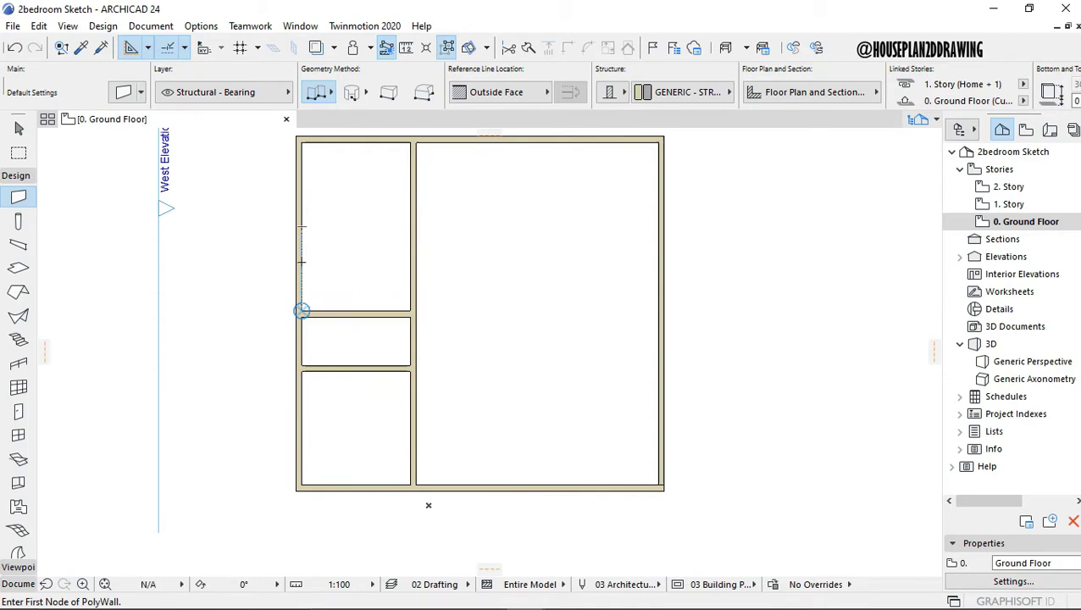
pyautogui.doubleClick(414, 256)
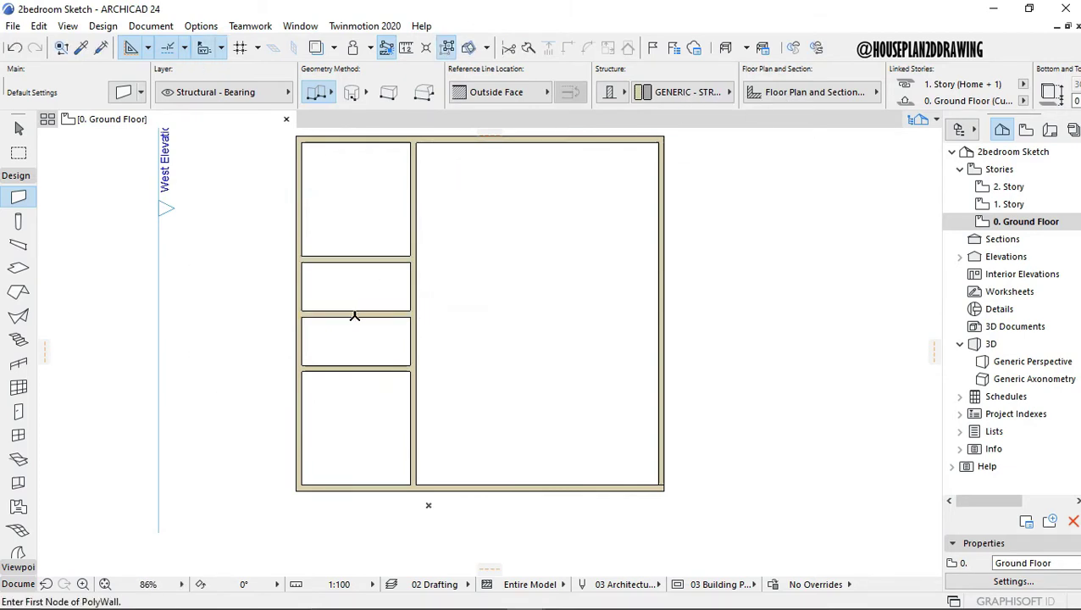
# Draw a vertical inside-face wall 1000 from the corner beside the small rooms.
pyautogui.scroll(3, 506, 290)
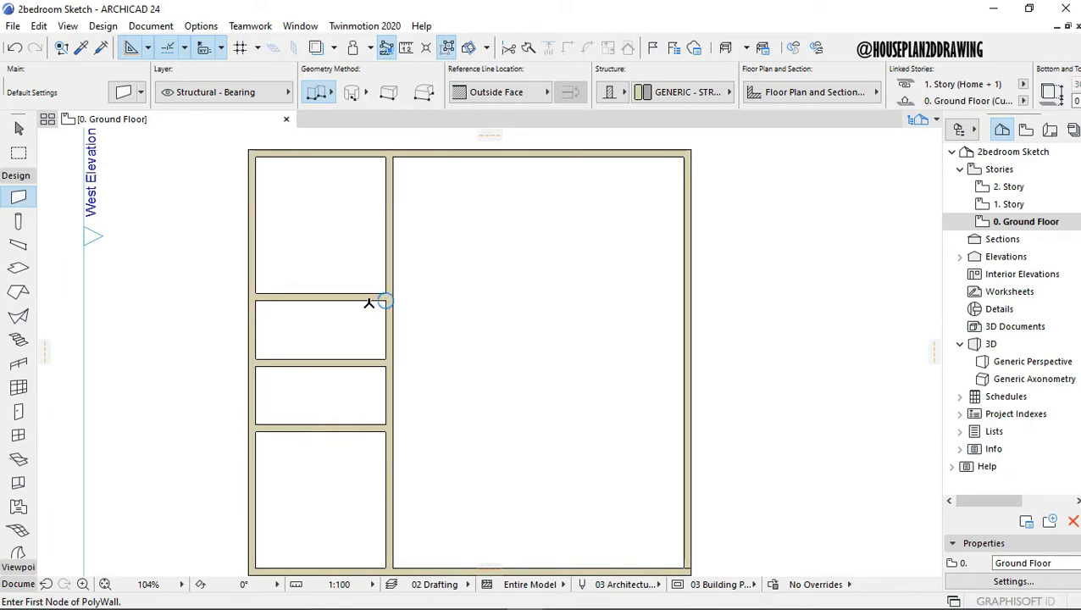
pyautogui.write('1000')
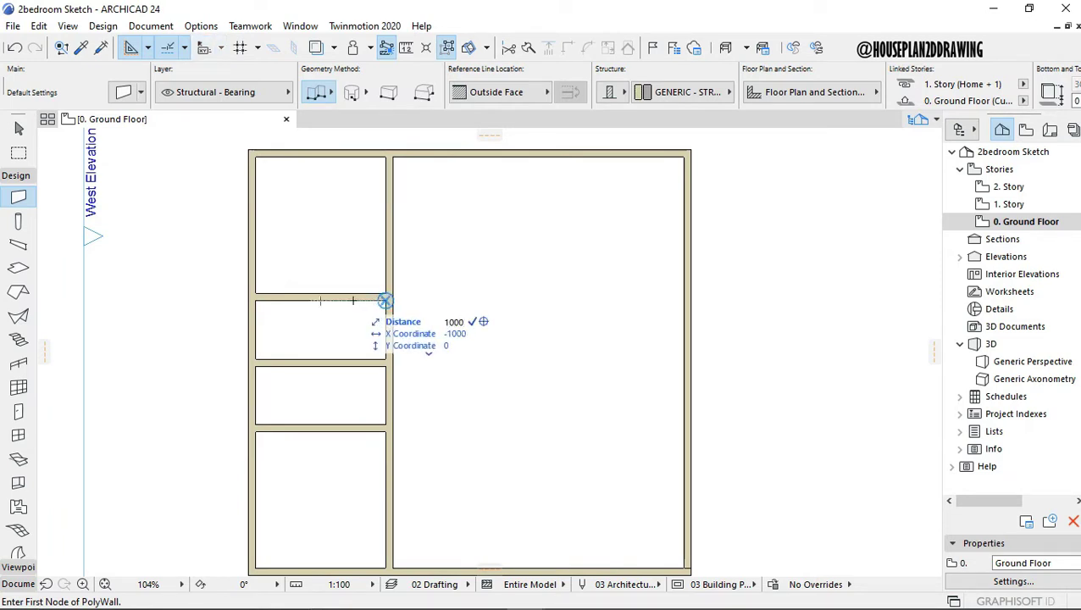
pyautogui.press('Return')
pyautogui.click(499, 91)
pyautogui.click(597, 138)
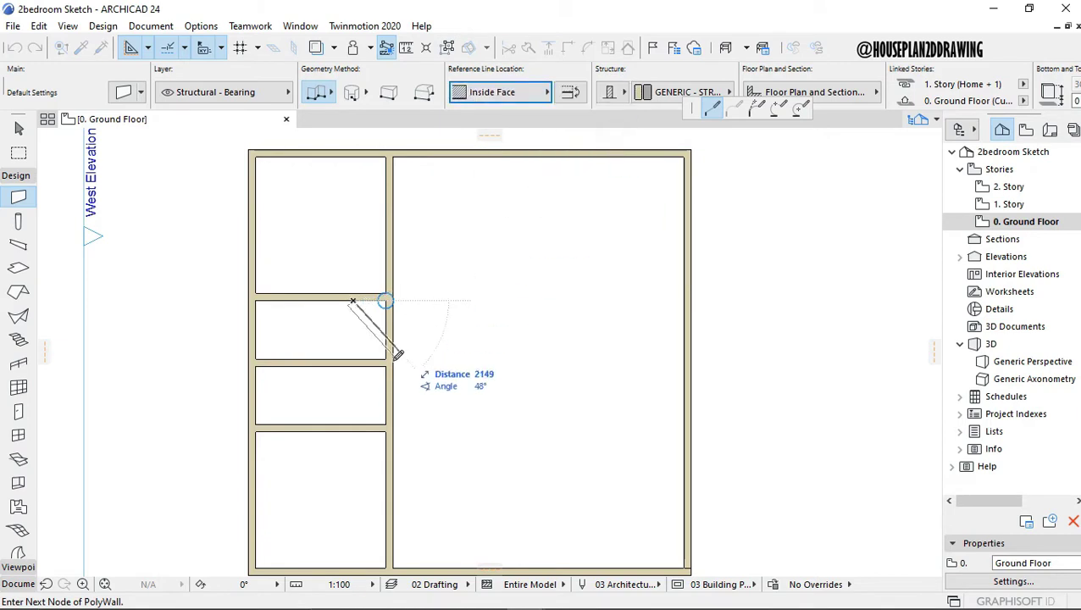
pyautogui.doubleClick(353, 423)
pyautogui.press('Escape')
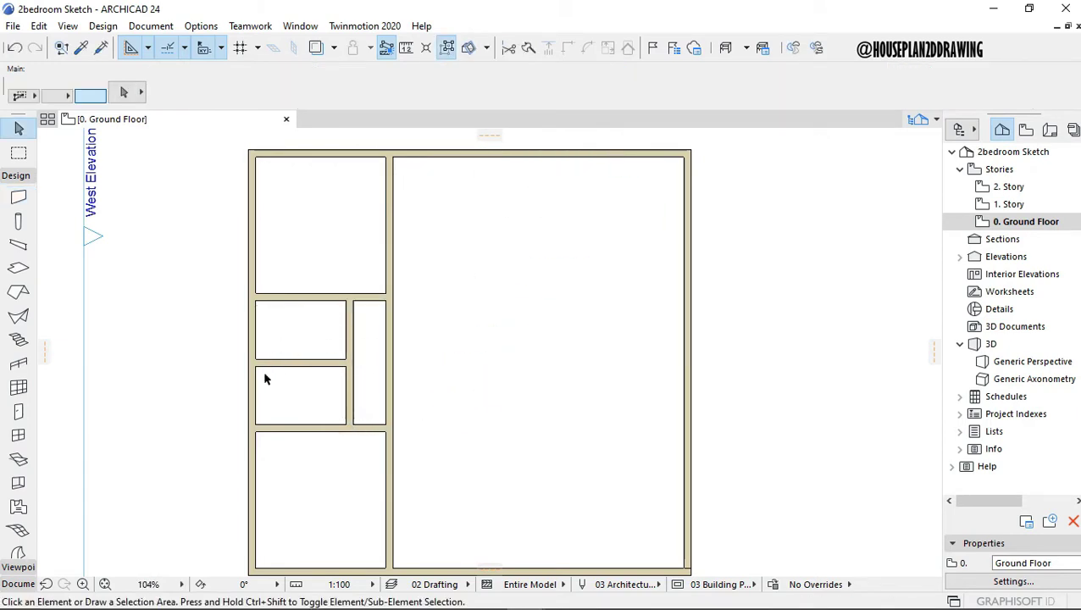
# Draw a vertical wall from the small rooms' corner down past them to indent the west wall.
pyautogui.press('w')
pyautogui.scroll(2, 259, 296)
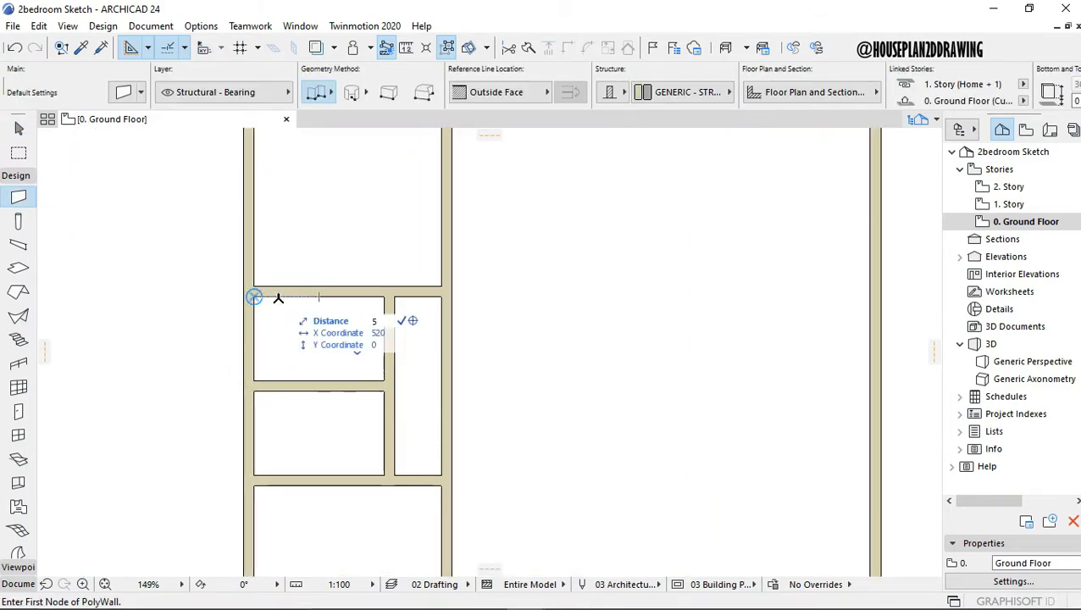
pyautogui.click(254, 295)
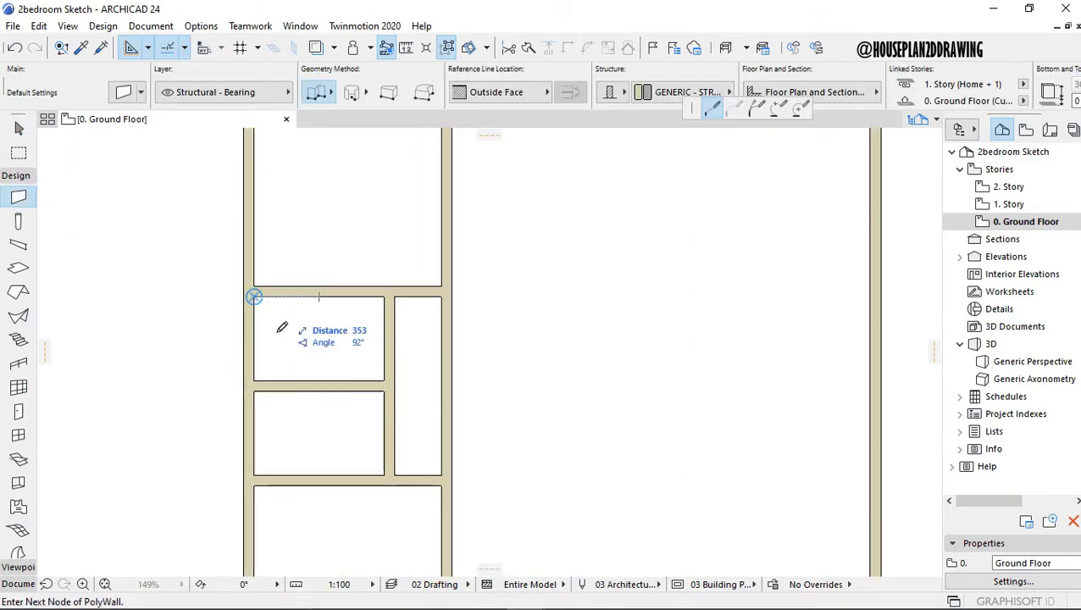
pyautogui.doubleClick(277, 474)
pyautogui.press('Escape')
pyautogui.scroll(-3, 366, 424)
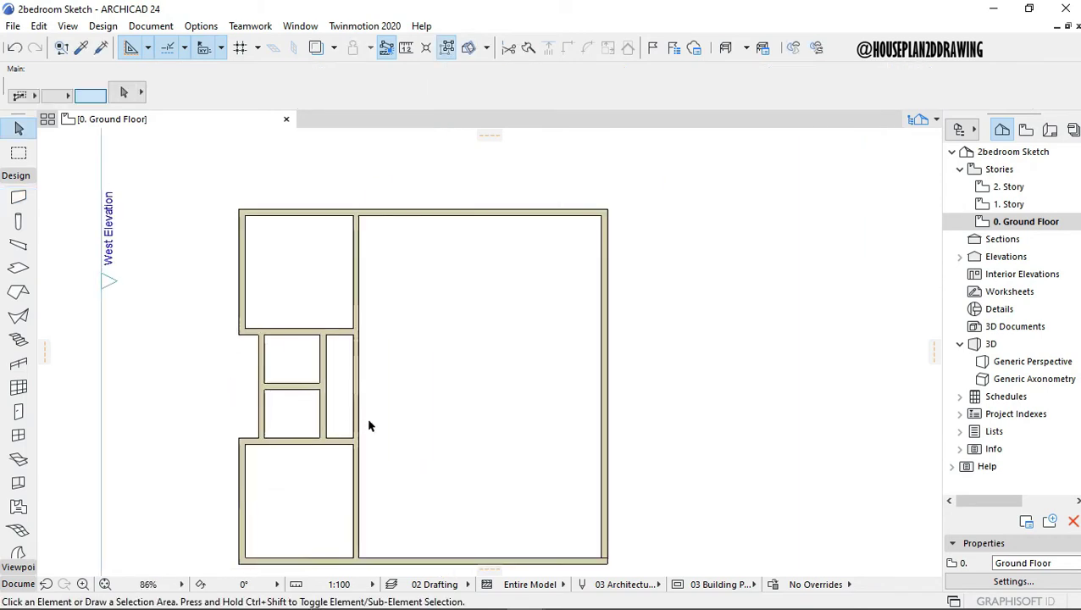
pyautogui.scroll(-1, 320, 364)
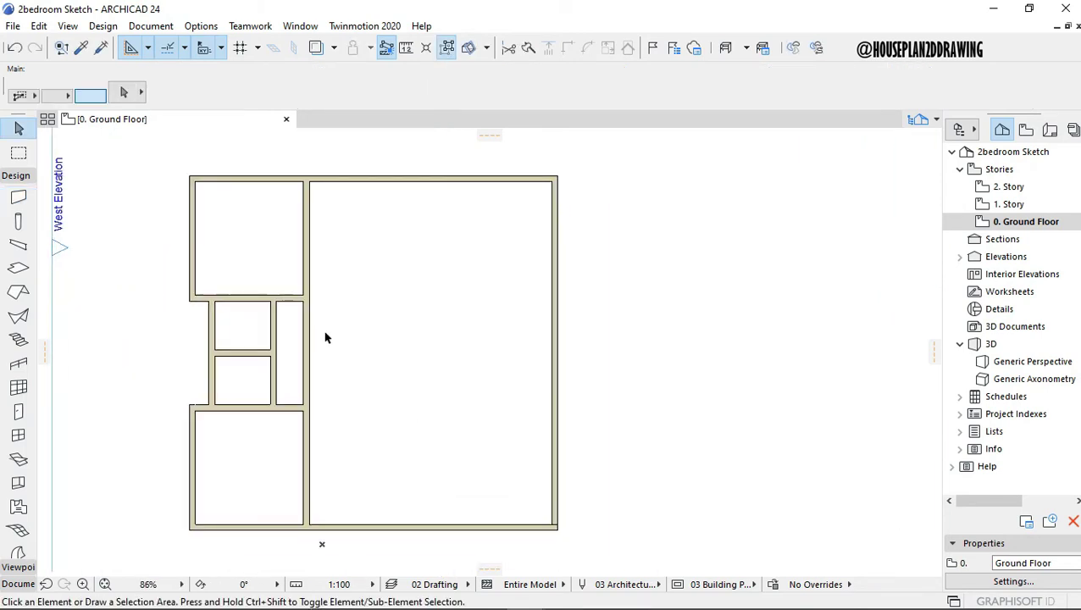
# With the centre wall's settings, draw a vertical wall 4500 along the bottom wall up to the top wall.
pyautogui.keyDown('alt'); pyautogui.click(309, 490); pyautogui.keyUp('alt')
pyautogui.click(309, 523)
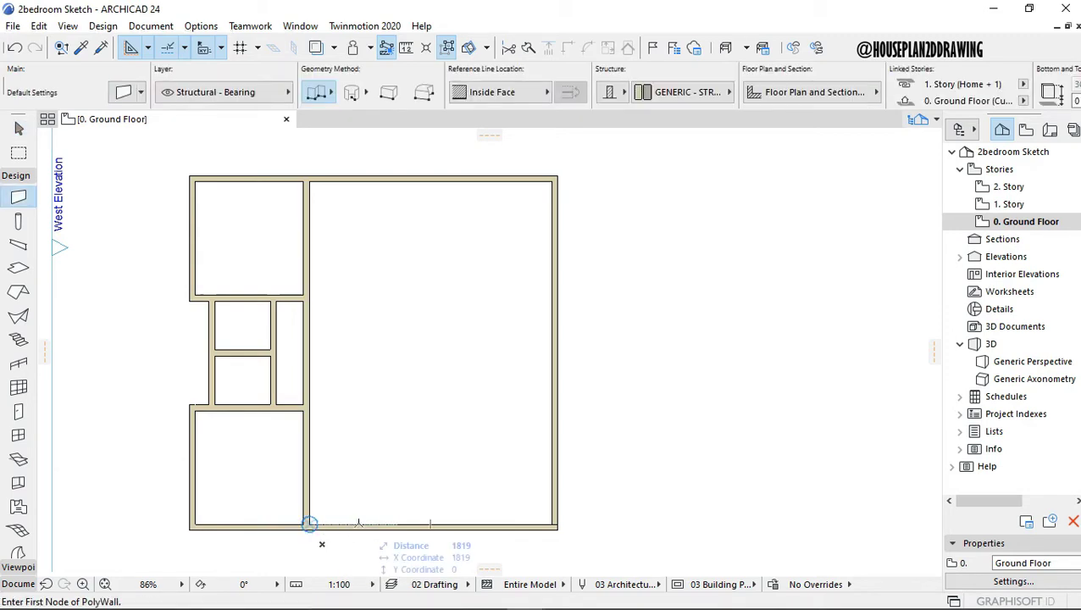
pyautogui.write('4500')
pyautogui.press('Return')
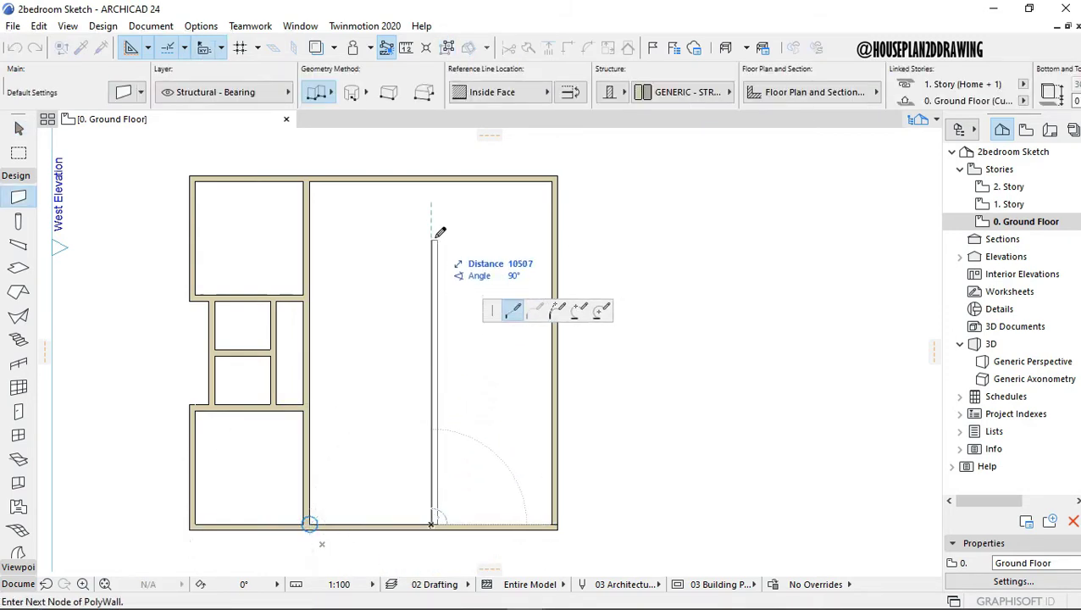
pyautogui.doubleClick(438, 179)
pyautogui.press('Escape')
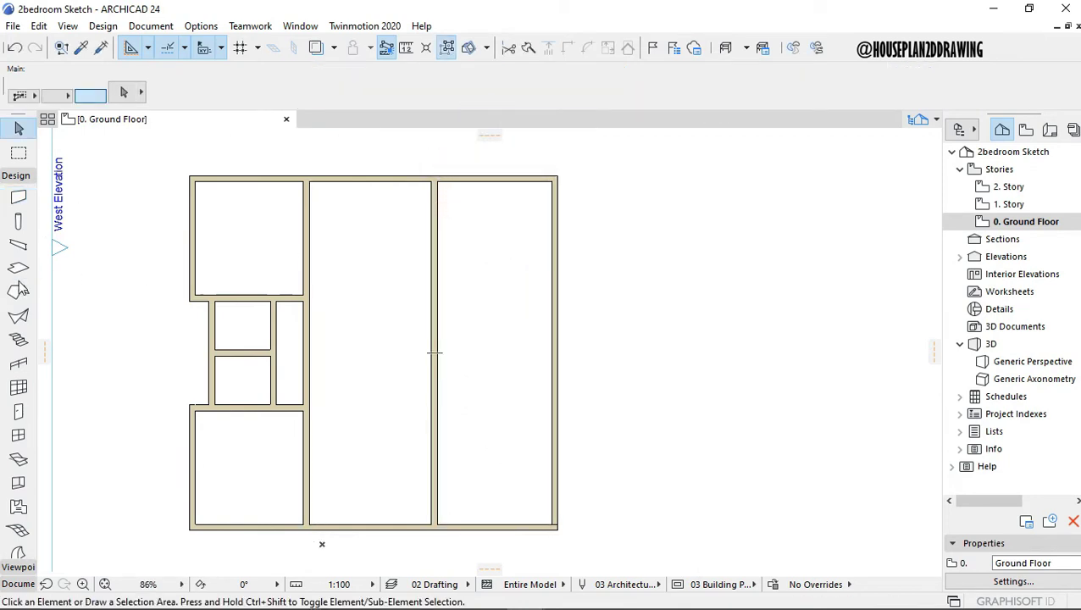
# Draw an outside-face horizontal wall 1471 below the top wall across the middle room.
pyautogui.click(18, 196)
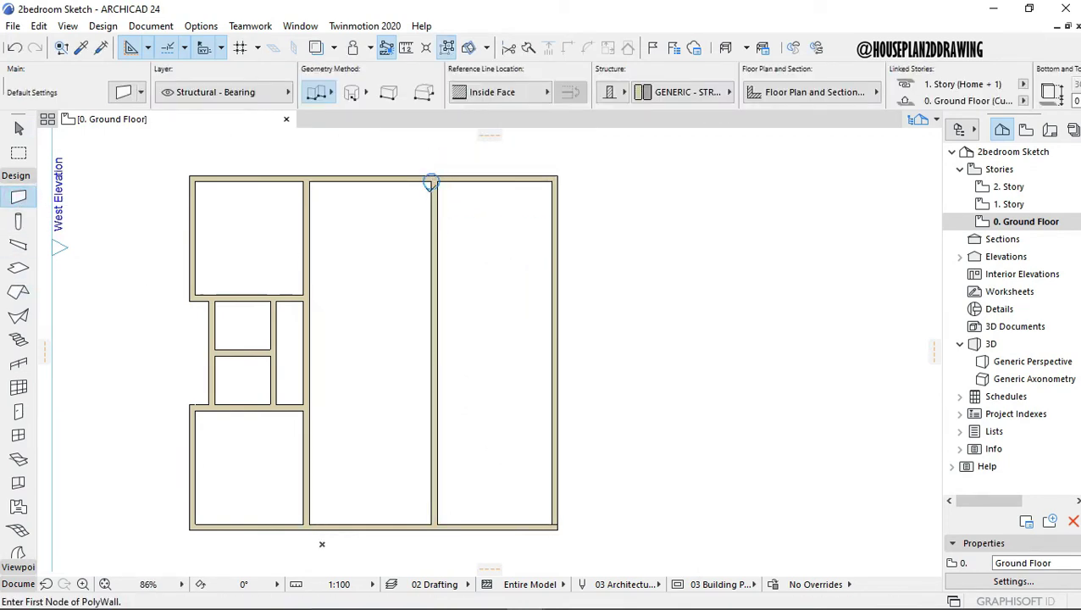
pyautogui.write('1471')
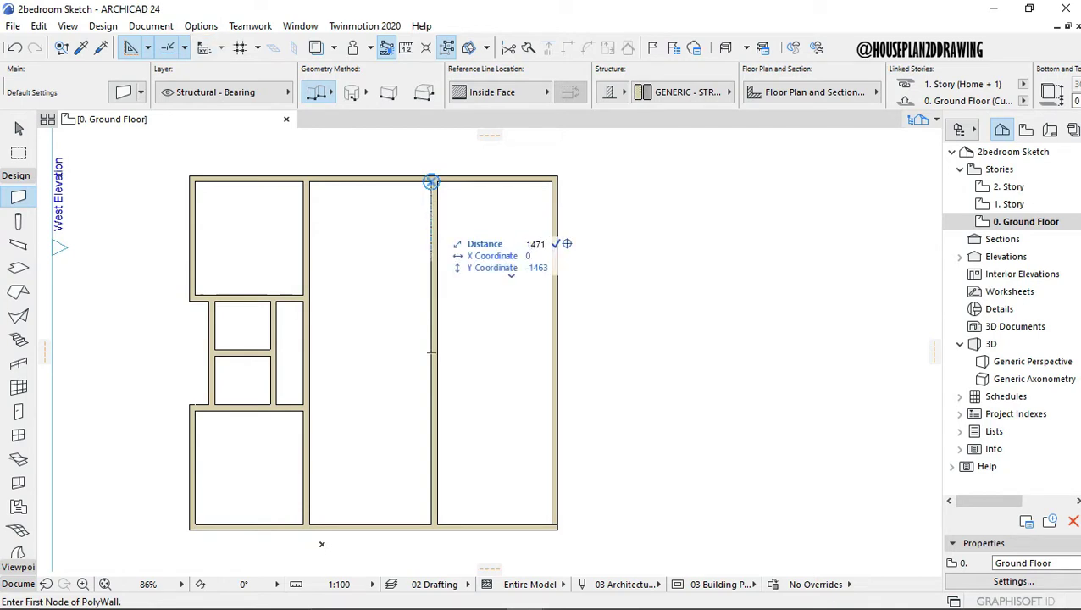
pyautogui.press('Return')
pyautogui.click(547, 91)
pyautogui.click(588, 91)
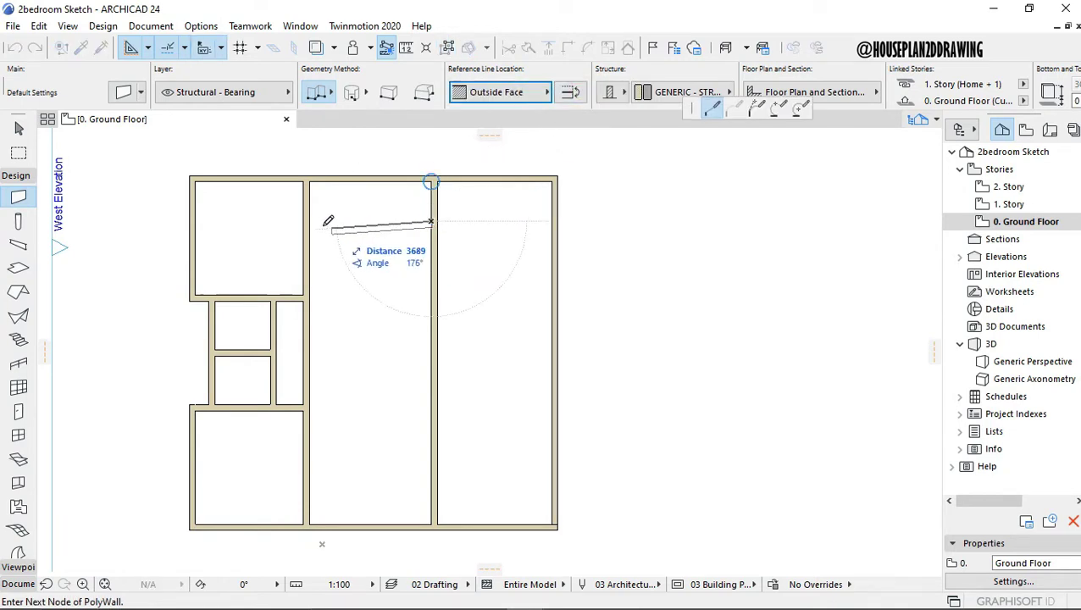
pyautogui.doubleClick(312, 222)
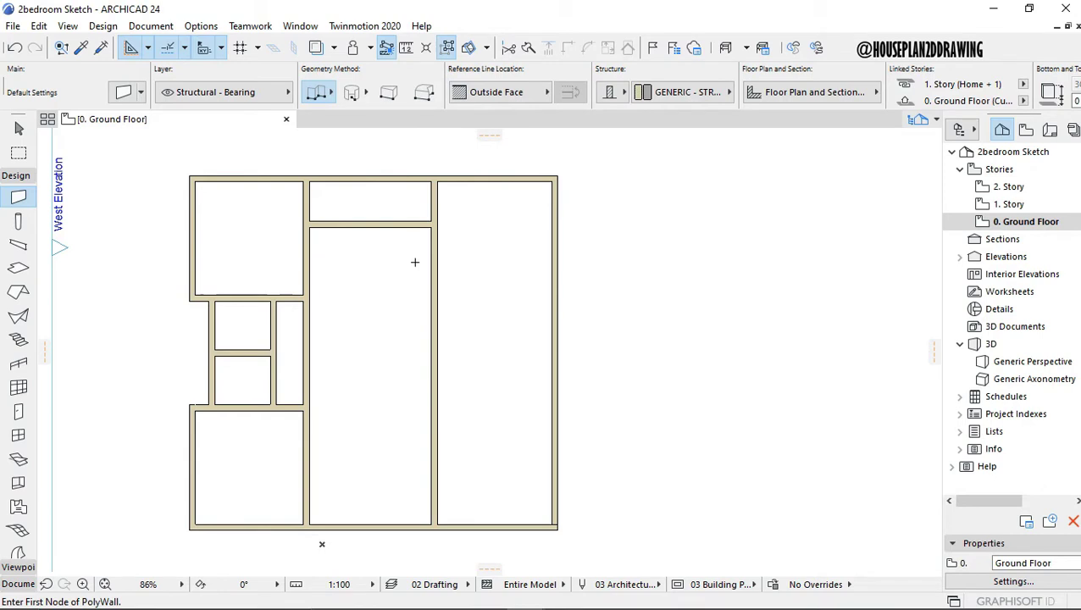
pyautogui.press('Escape')
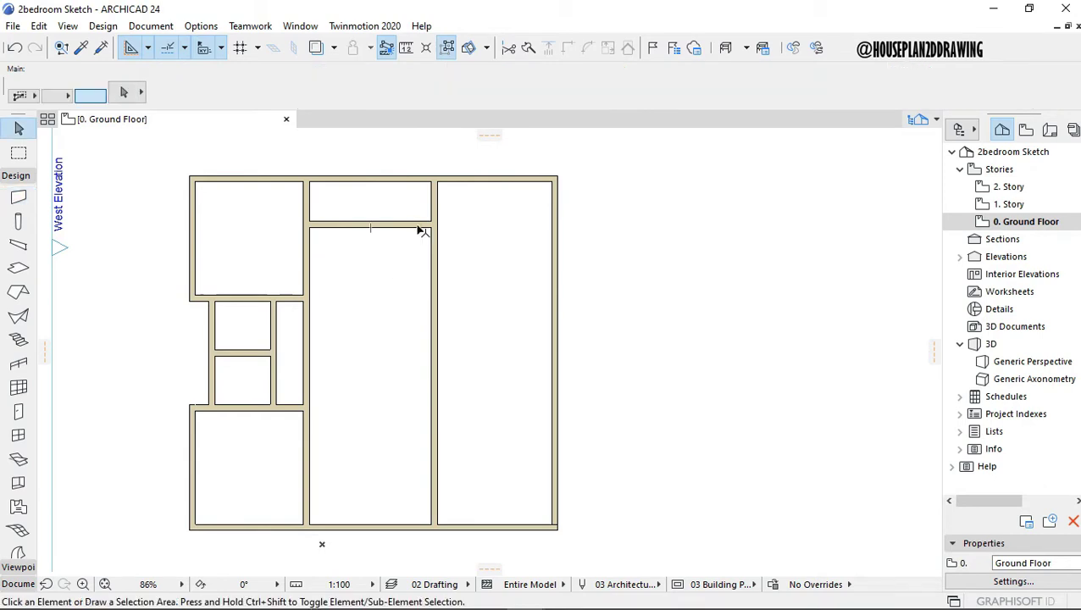
# Stretch the new horizontal wall to the east exterior wall and trim the leftover wall pieces.
pyautogui.click(424, 223)
pyautogui.click(434, 222)
pyautogui.click(485, 221)
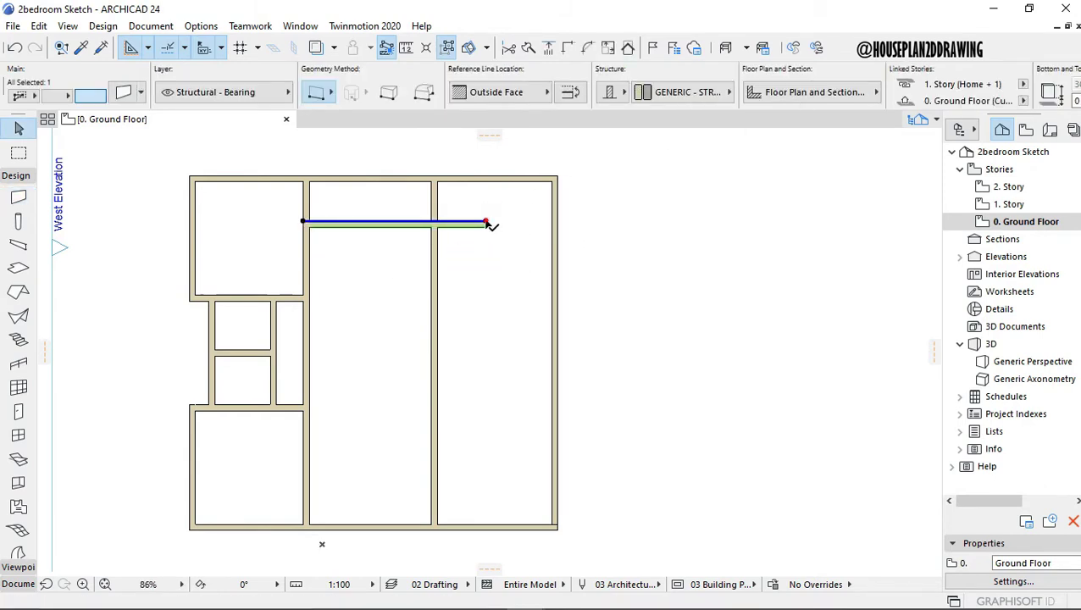
pyautogui.click(551, 222)
pyautogui.click(508, 204)
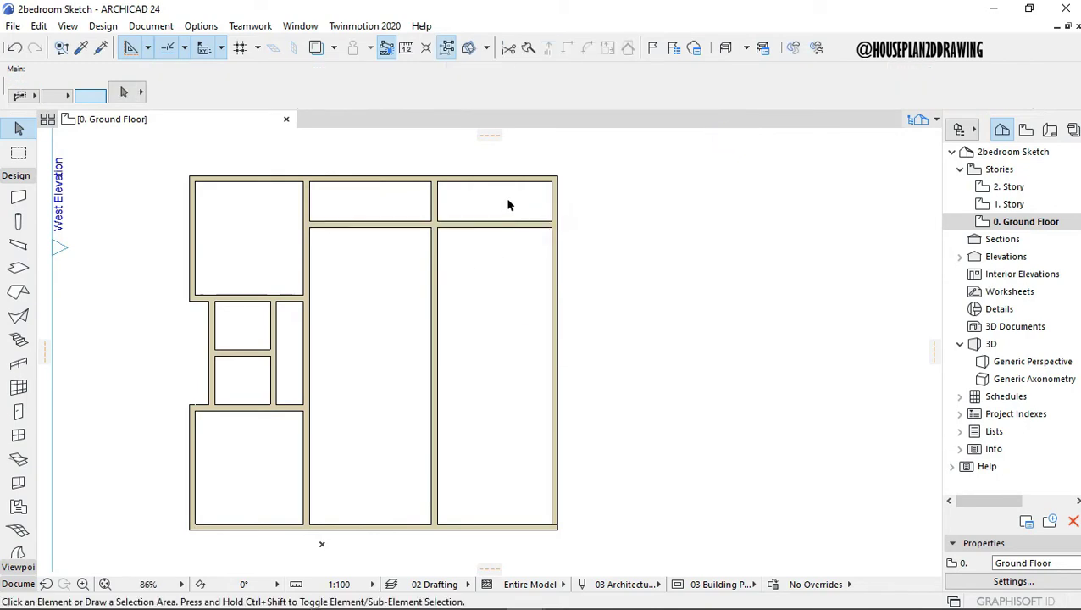
pyautogui.keyDown('ctrl'); pyautogui.click(513, 178); pyautogui.keyUp('ctrl')
pyautogui.keyDown('ctrl'); pyautogui.click(555, 203); pyautogui.keyUp('ctrl')
# Draw a horizontal wall across the lower right room from the bottom wall junction.
pyautogui.scroll(-5, 472, 203)
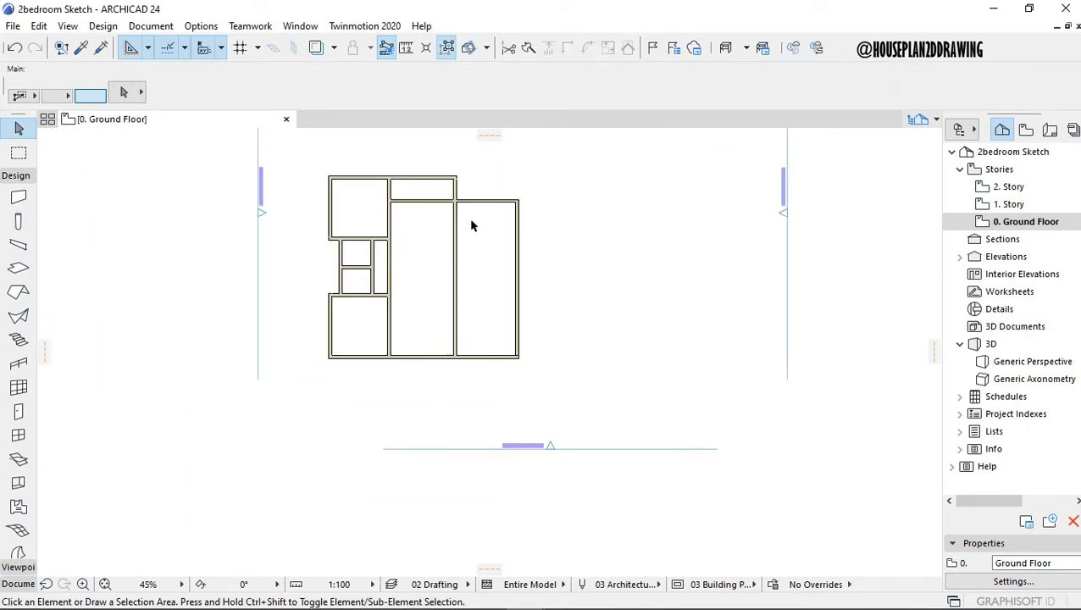
pyautogui.scroll(3, 473, 226)
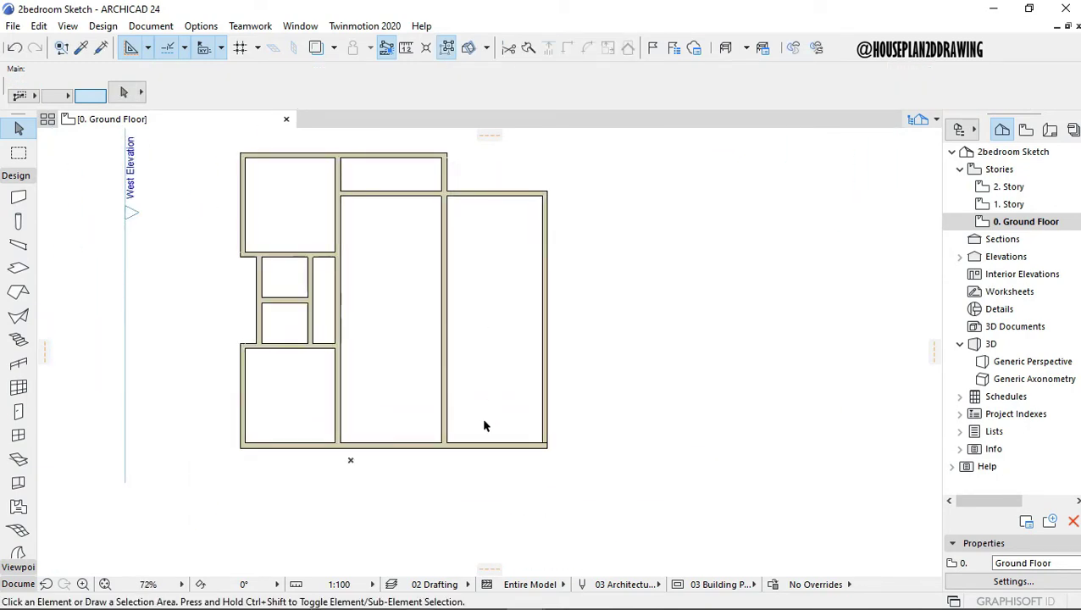
pyautogui.scroll(1, 484, 444)
pyautogui.press('w')
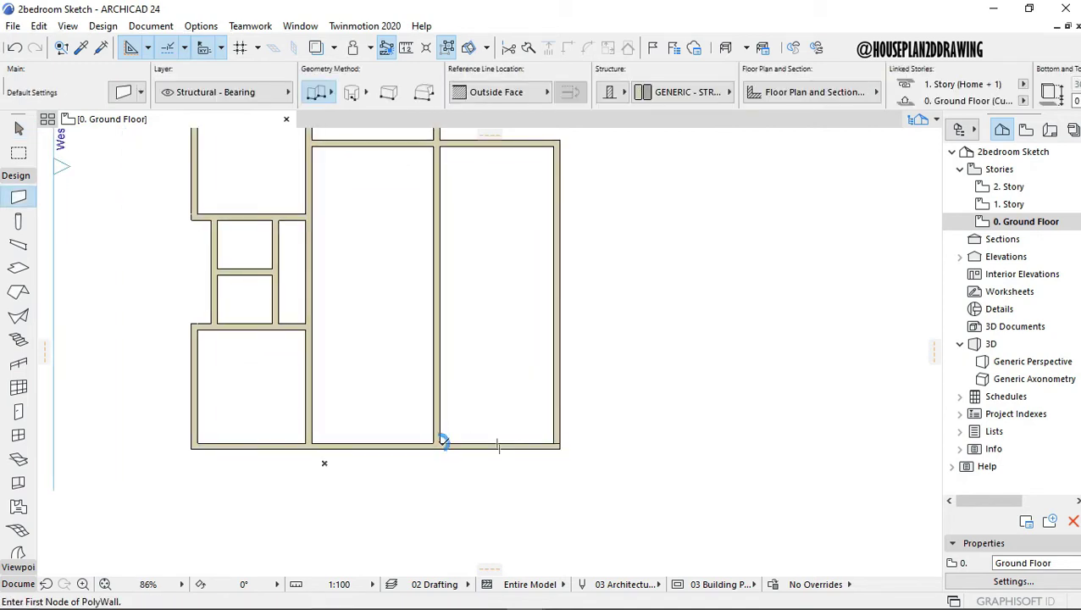
pyautogui.write('1468')
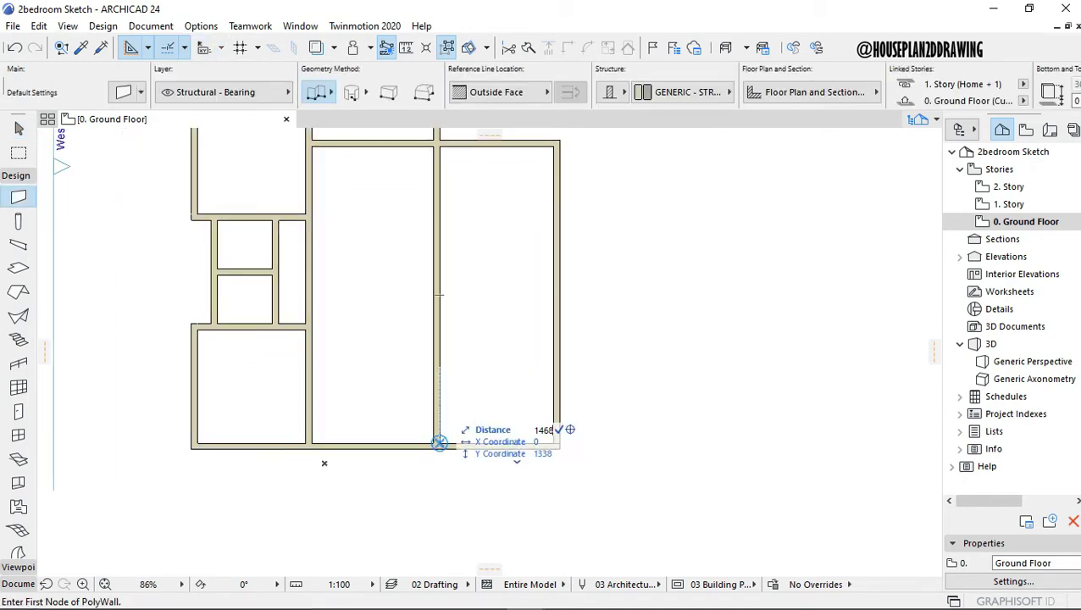
pyautogui.click(438, 442)
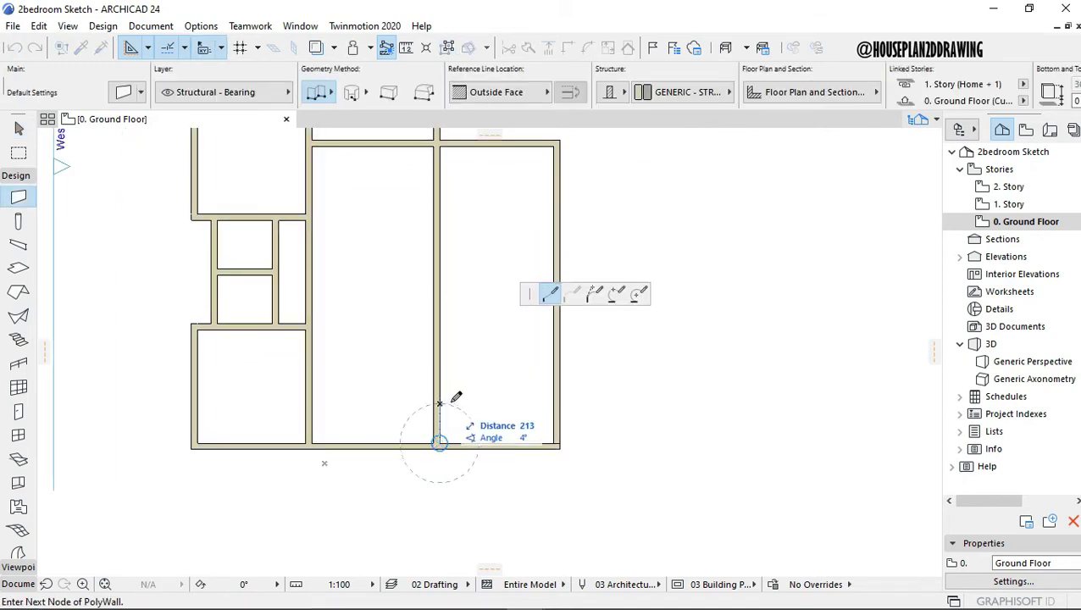
pyautogui.doubleClick(552, 404)
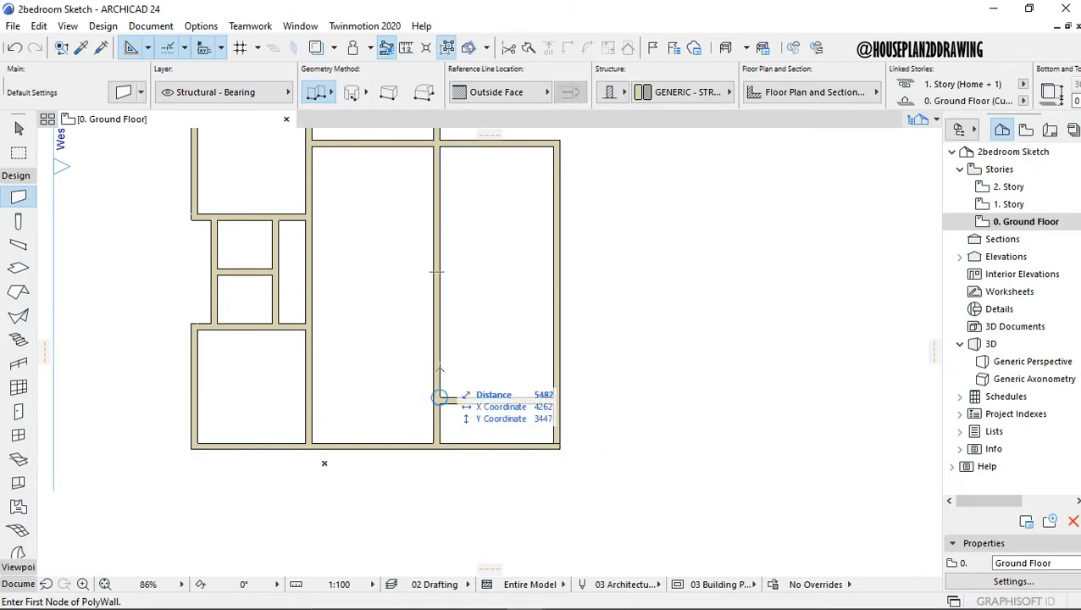
# Draw a second horizontal wall across the right room at a typed offset from the junction.
pyautogui.hotkey('alt', 'shift')
pyautogui.write('45')
pyautogui.press('Return')
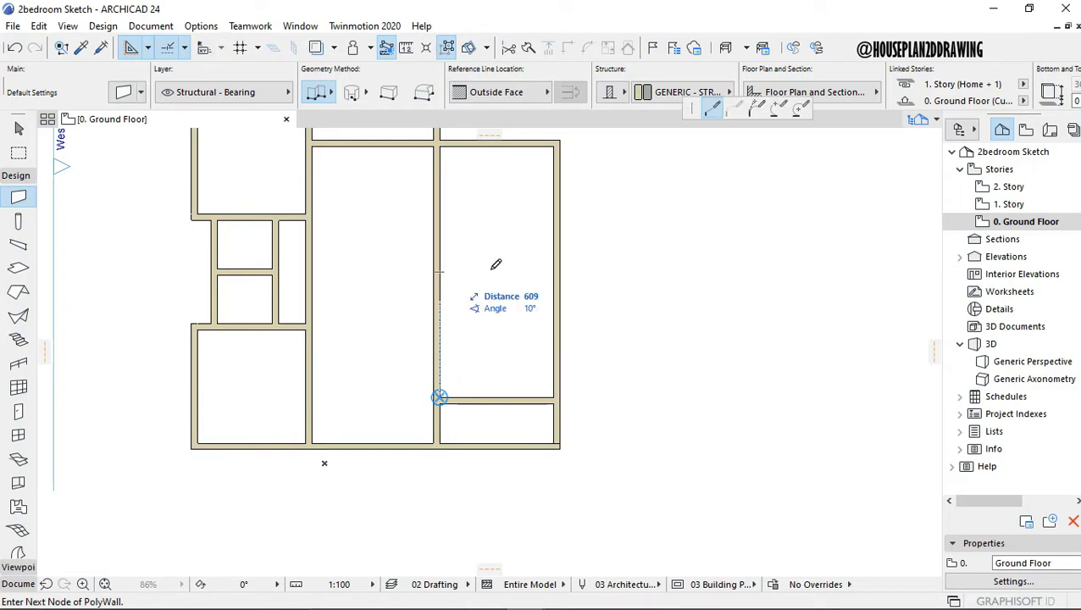
pyautogui.doubleClick(559, 270)
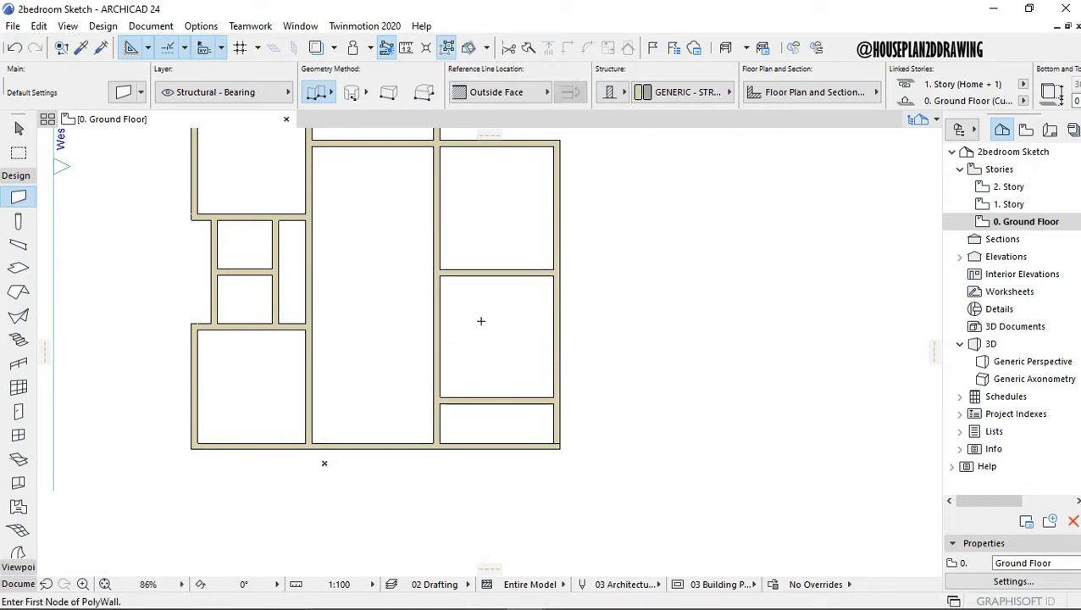
pyautogui.scroll(-2, 480, 321)
pyautogui.moveTo(548, 282); pyautogui.dragTo(478, 193, button='middle')
pyautogui.scroll(1, 456, 239)
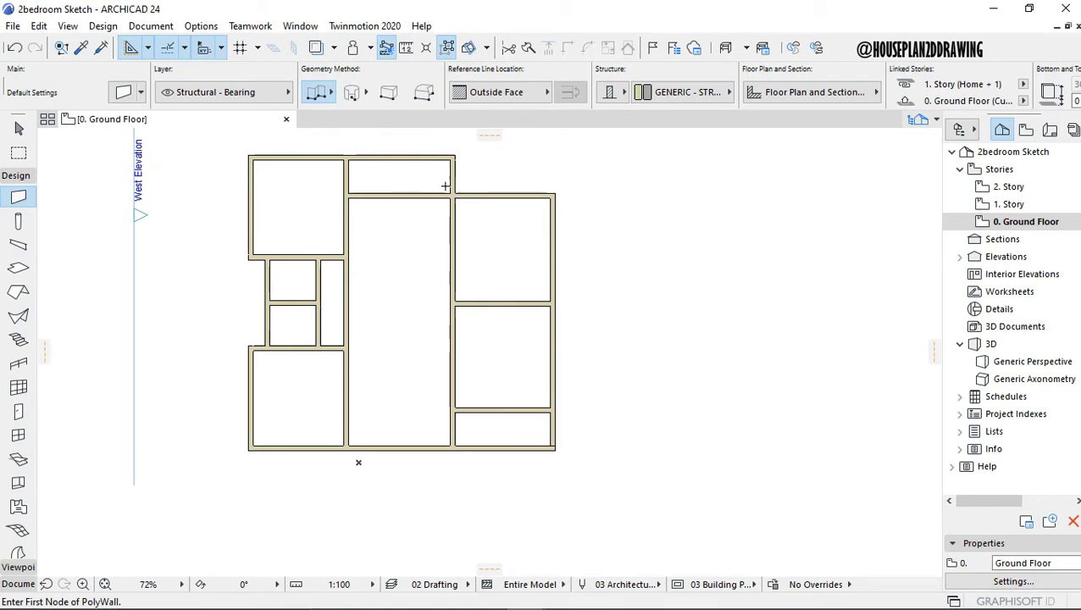
# Undo the walls of the small room at the top of the middle section.
pyautogui.hotkey('ctrl', 'z')
pyautogui.hotkey('ctrl', 'z')
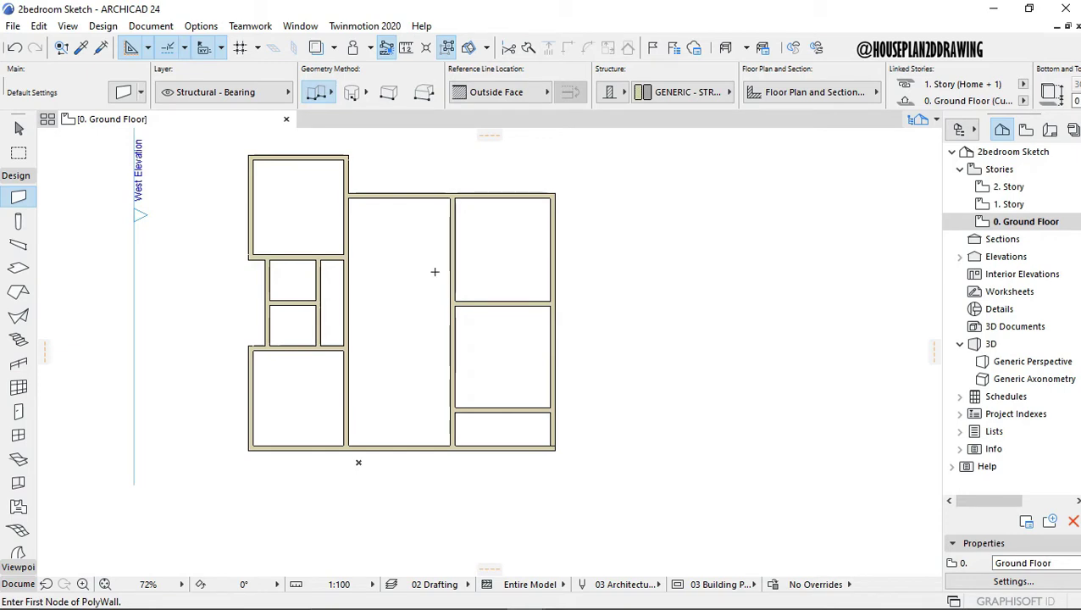
pyautogui.scroll(-1, 424, 268)
pyautogui.scroll(1, 406, 257)
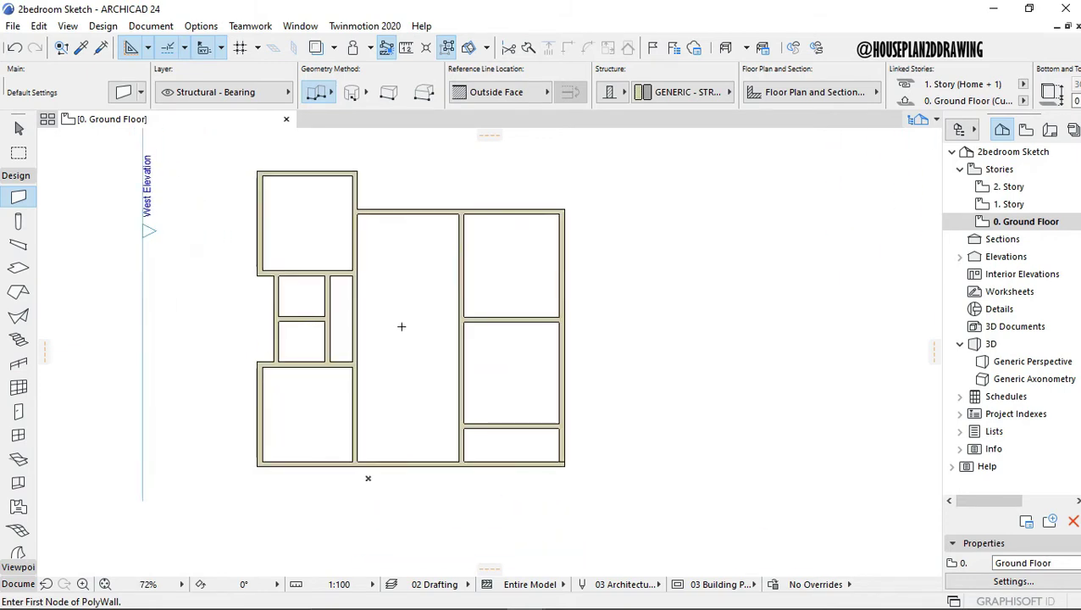
pyautogui.scroll(1, 402, 326)
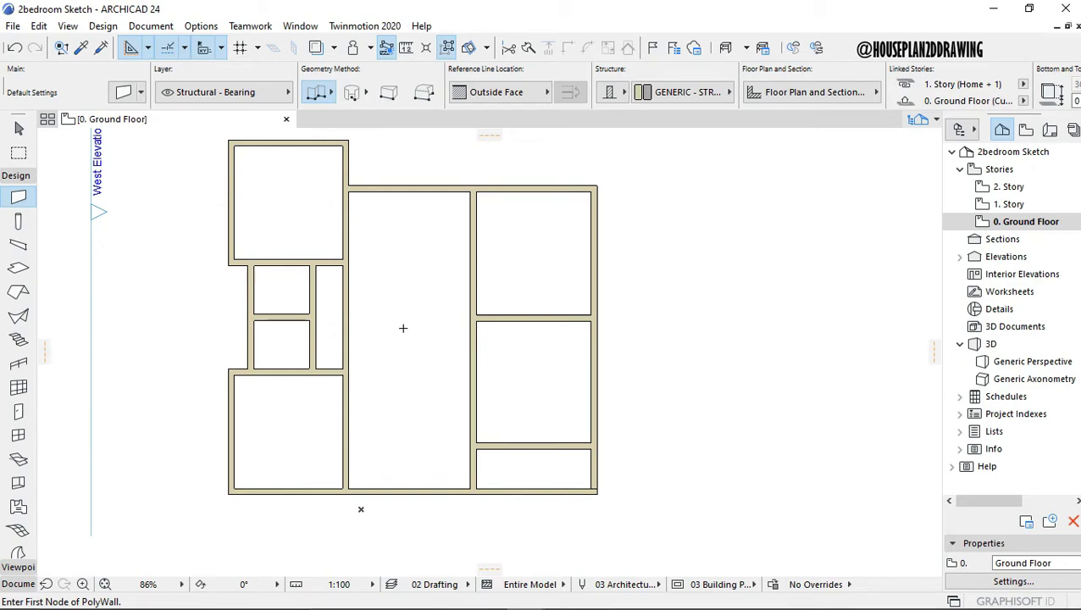
pyautogui.scroll(1, 453, 205)
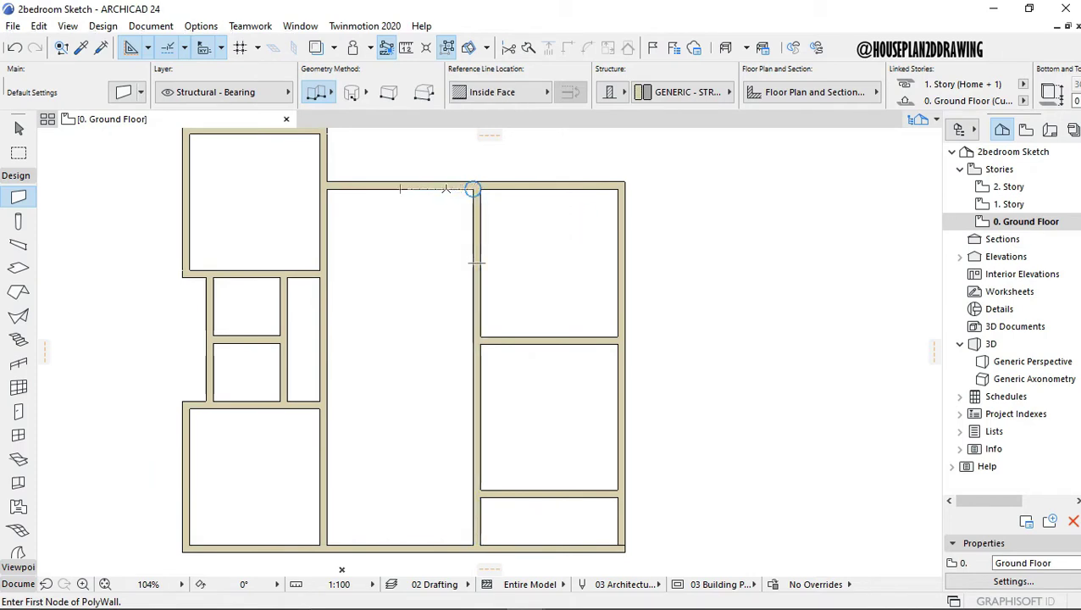
# Draw a 1200 × 1500 L-shaped wall in the hall's top-right corner, then undo it.
pyautogui.click(447, 186)
pyautogui.press('Escape')
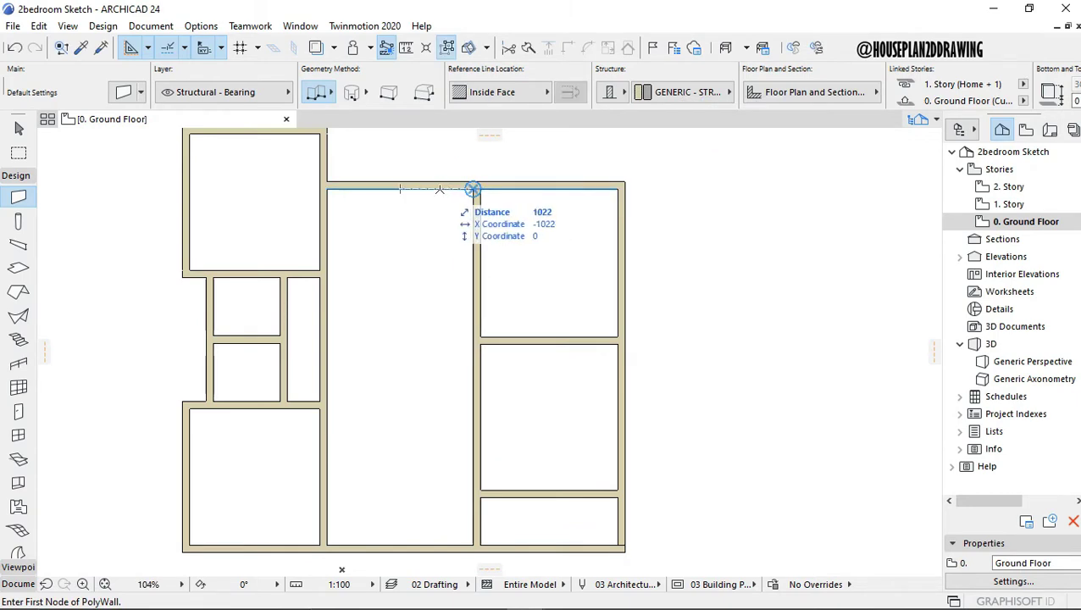
pyautogui.write('12')
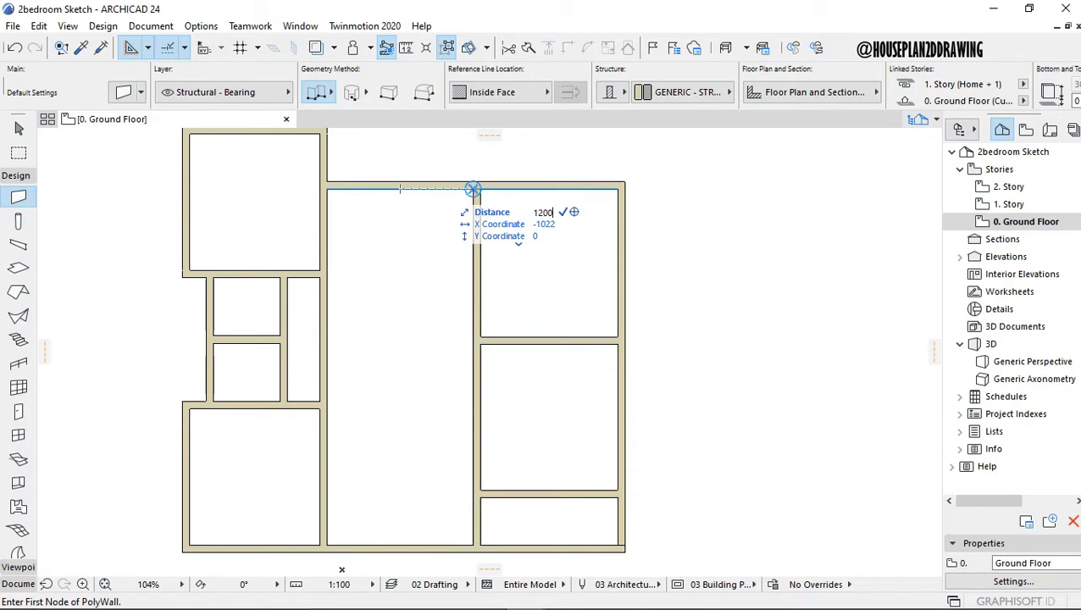
pyautogui.write('00')
pyautogui.press('Return')
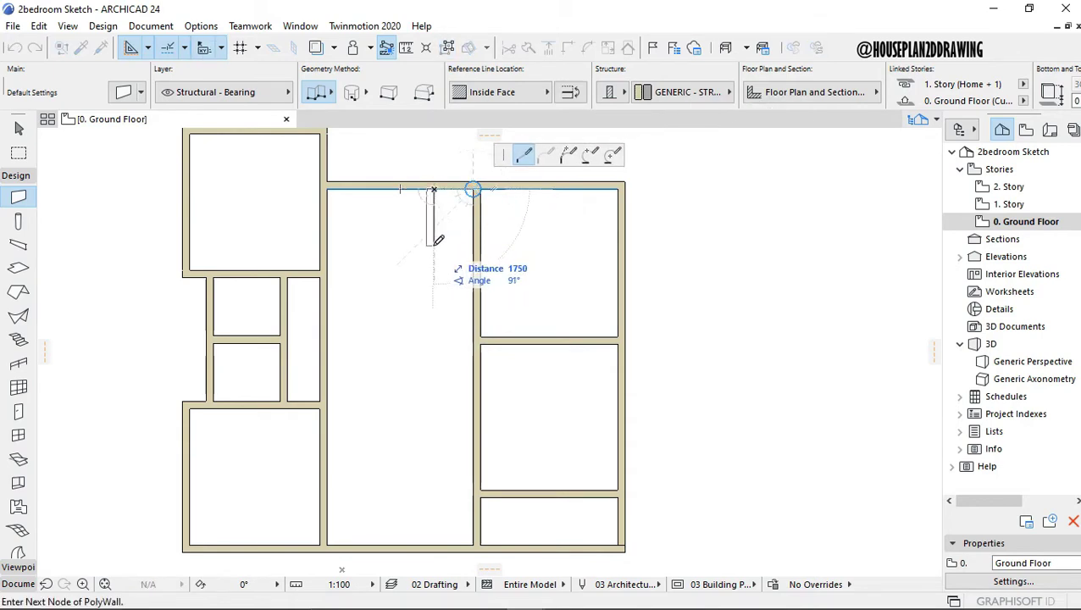
pyautogui.write('1')
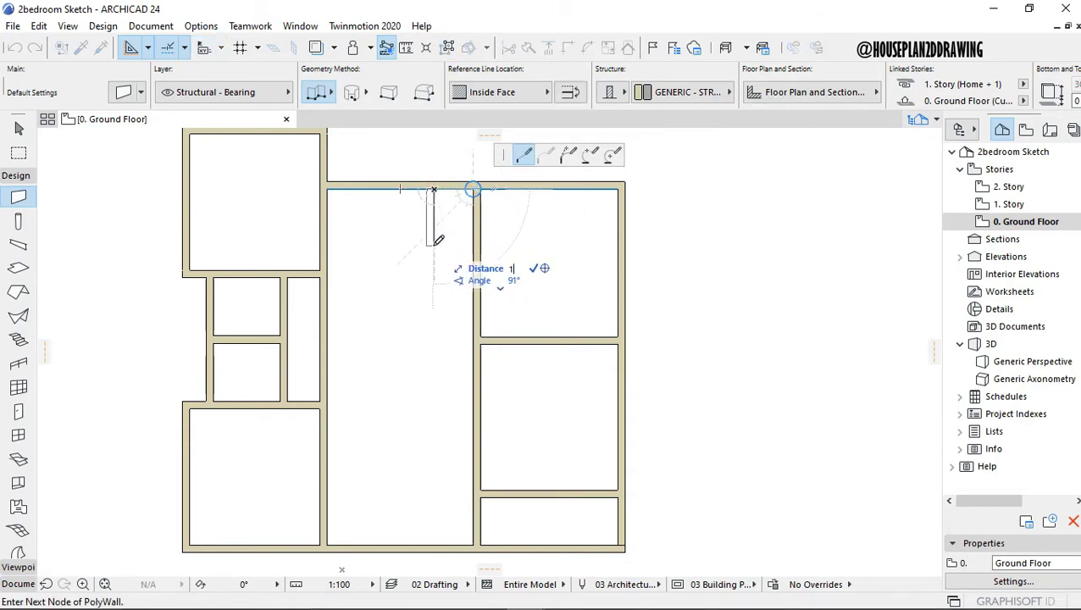
pyautogui.write('500')
pyautogui.press('Return')
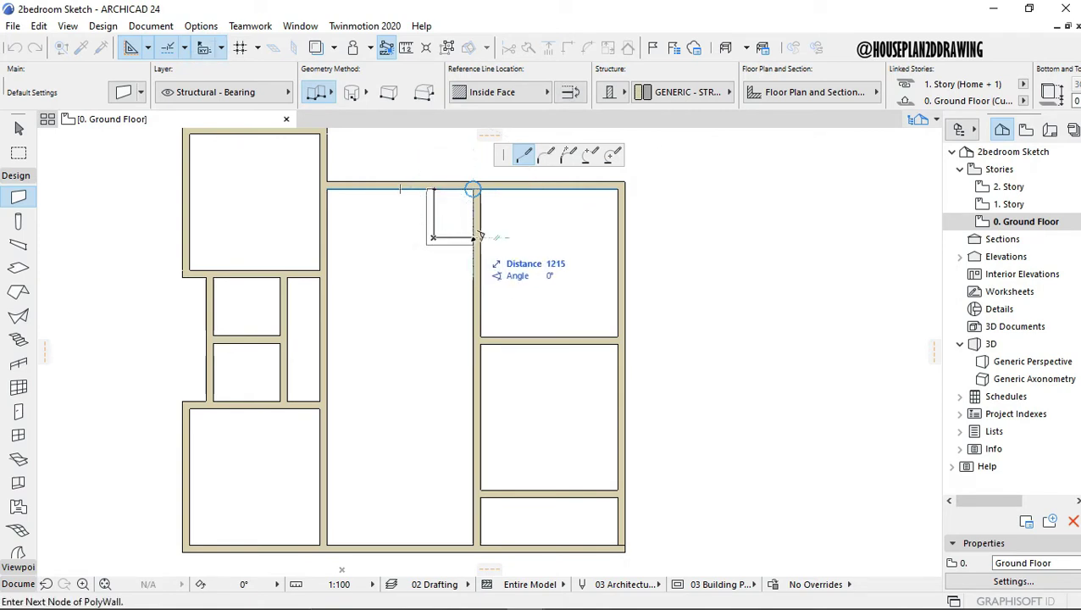
pyautogui.doubleClick(474, 238)
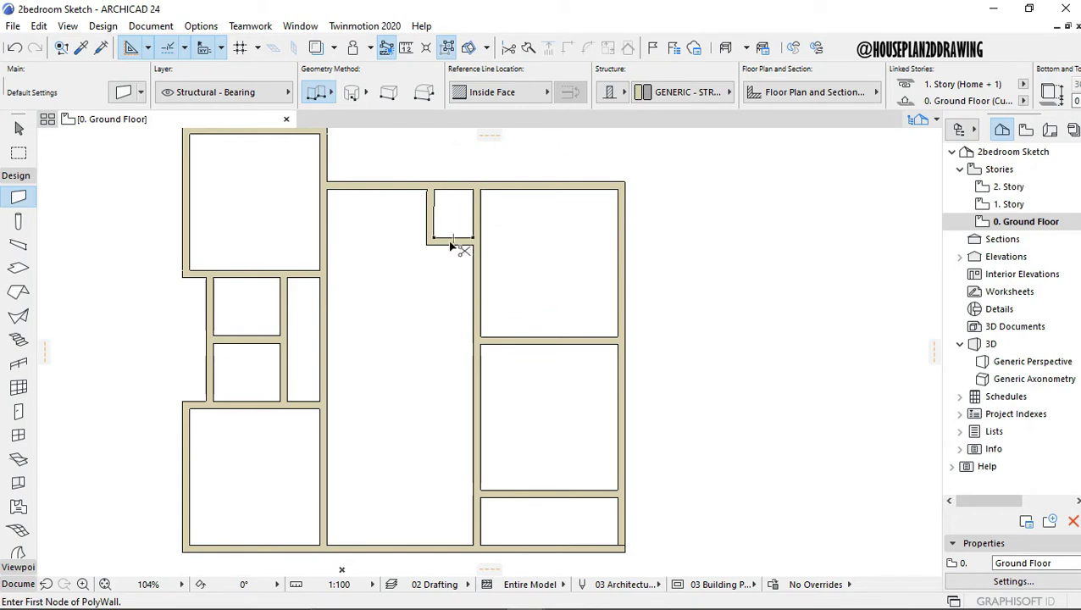
pyautogui.hotkey('ctrl', 'z')
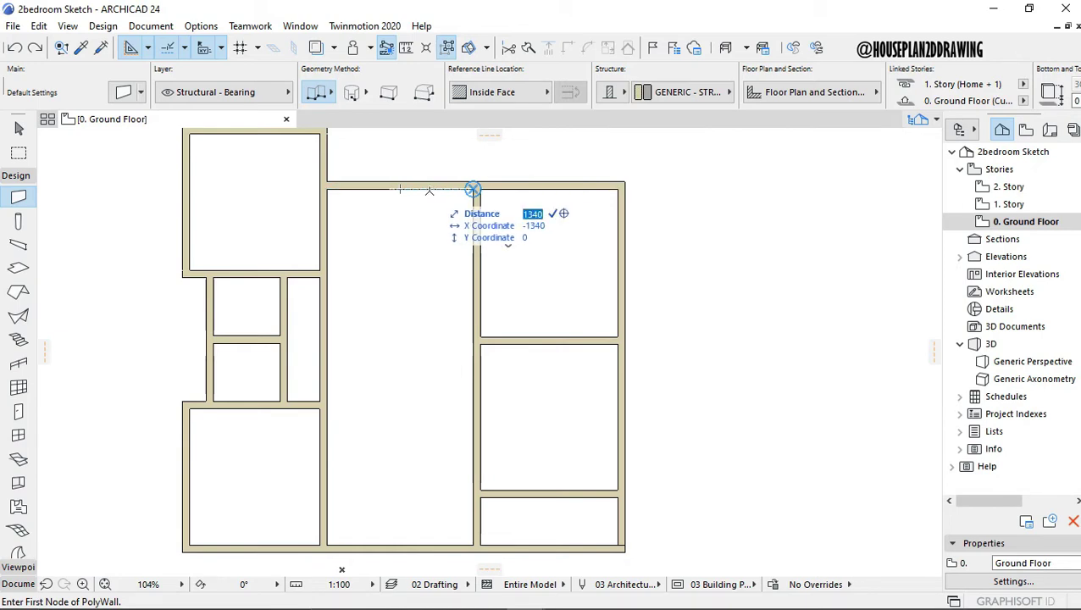
# Redraw the L-shaped wall 1200 from the corner and 1500 down, closing off the closet.
pyautogui.write('12')
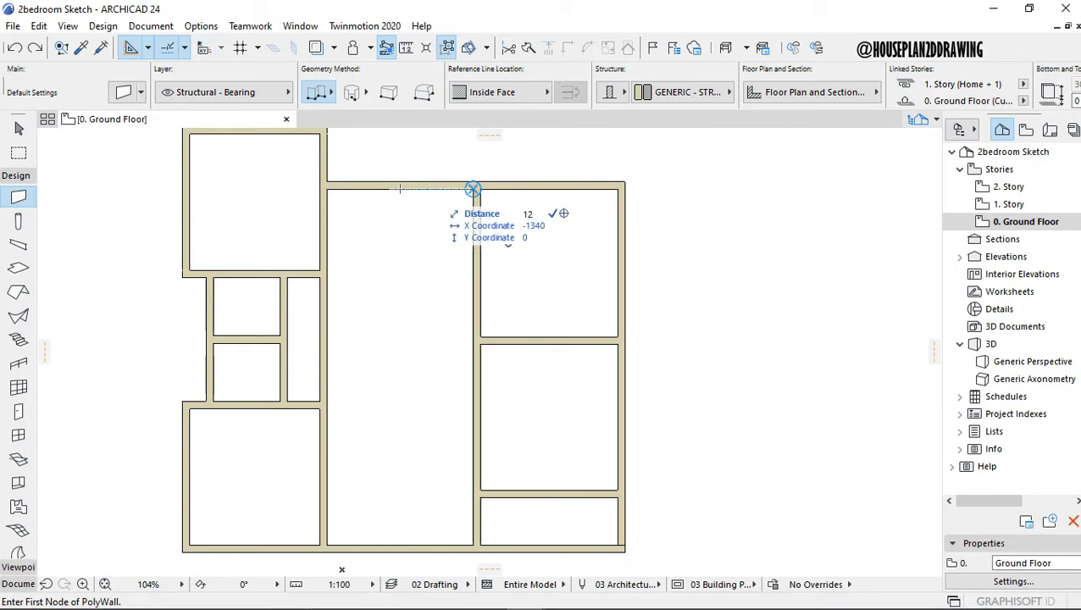
pyautogui.write('00')
pyautogui.press('Return')
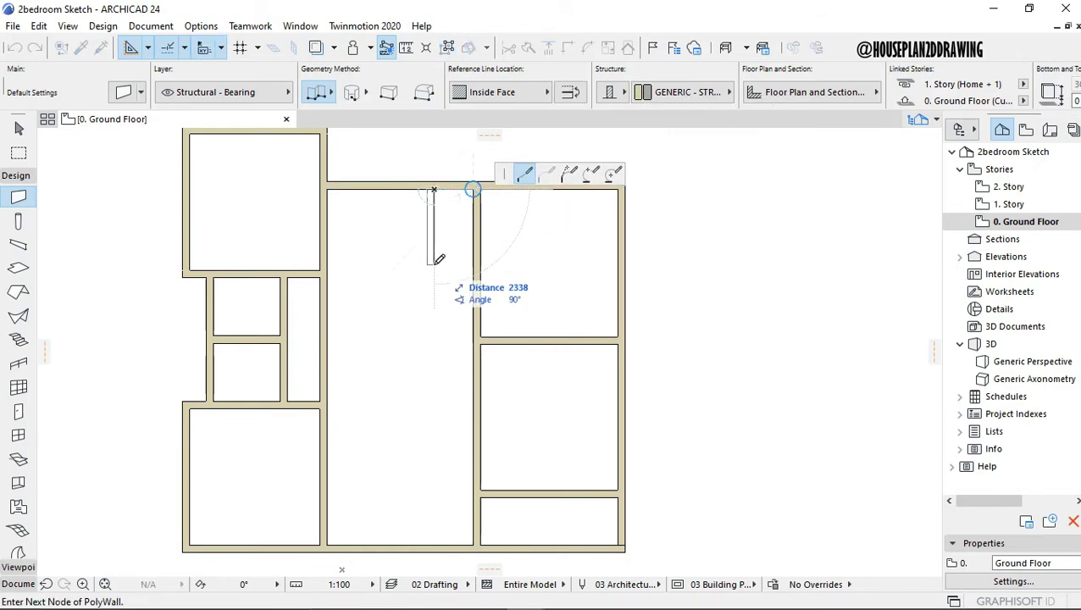
pyautogui.write('1500')
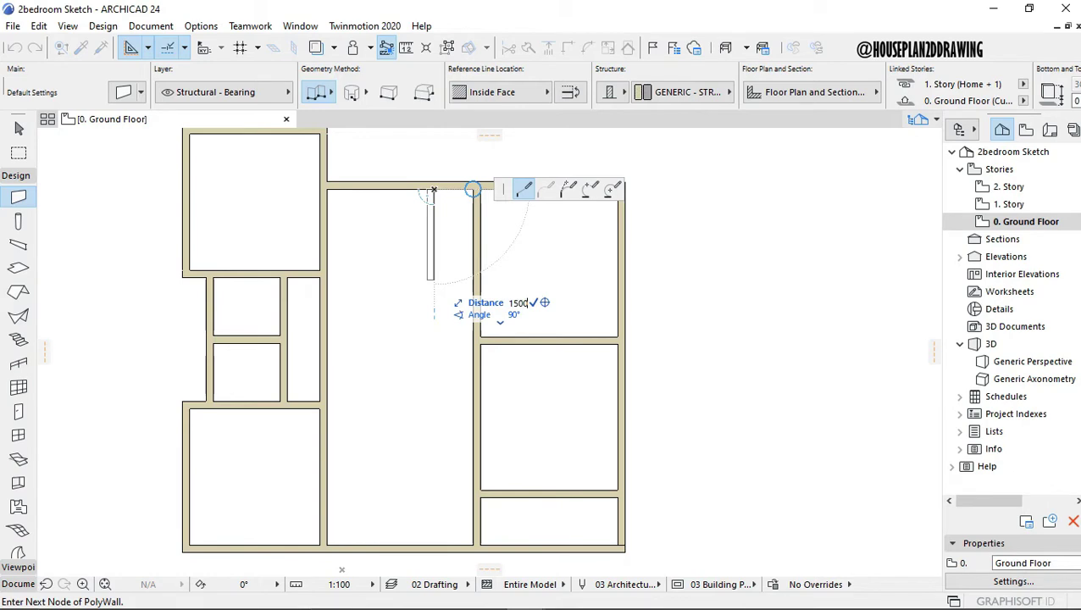
pyautogui.press('Return')
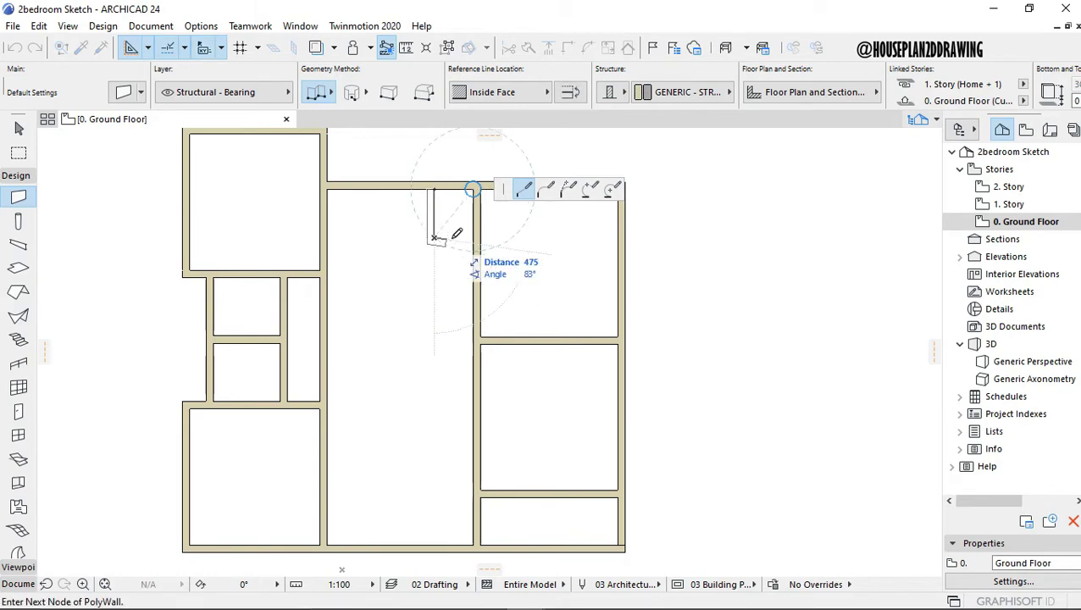
pyautogui.doubleClick(475, 235)
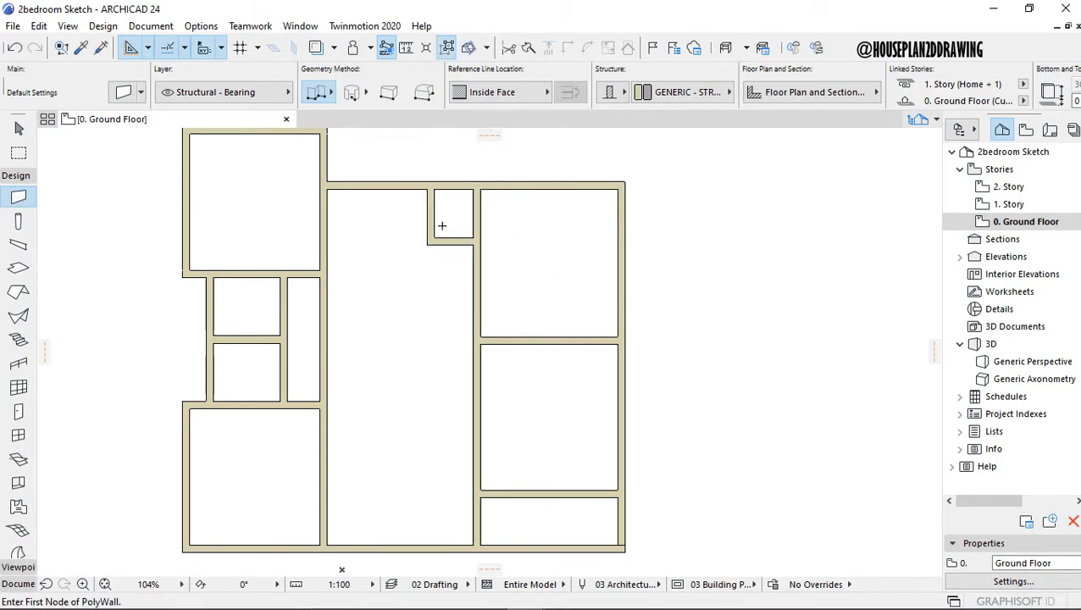
pyautogui.scroll(-5, 428, 181)
pyautogui.scroll(5, 430, 180)
pyautogui.scroll(-3, 433, 179)
pyautogui.scroll(5, 544, 339)
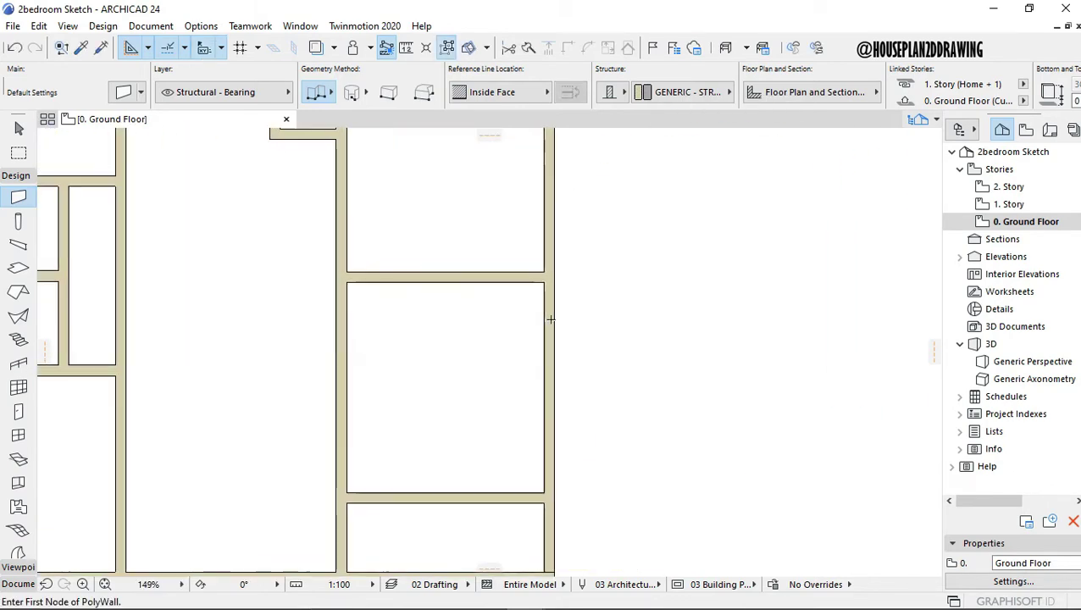
# Draw an L-shaped wall 1800 from the room's top-right corner and 1200 down to the side wall.
pyautogui.click(544, 281)
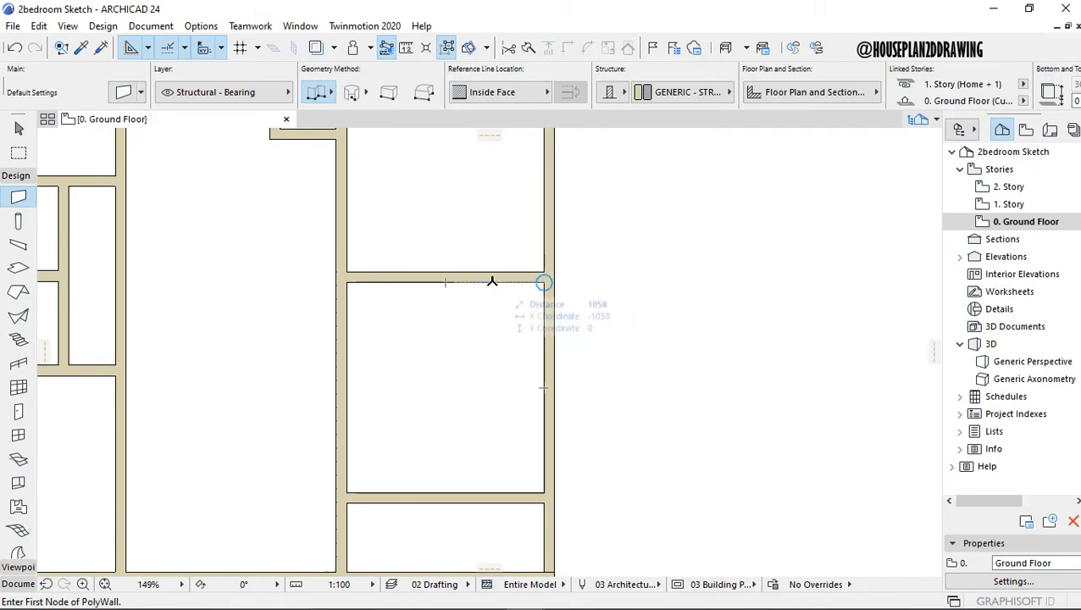
pyautogui.write('1800')
pyautogui.press('Return')
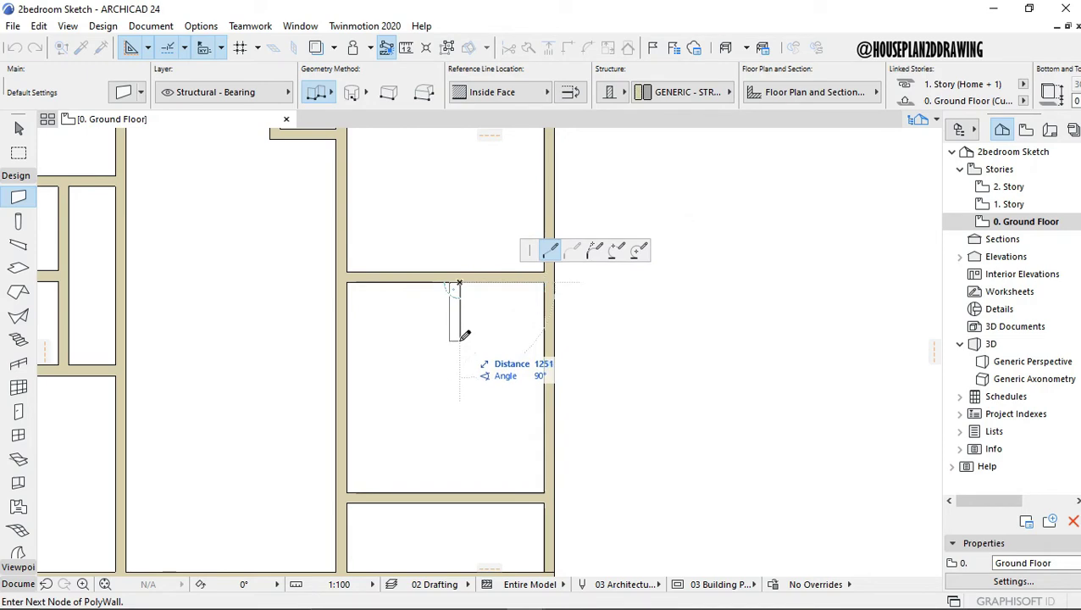
pyautogui.press('Escape')
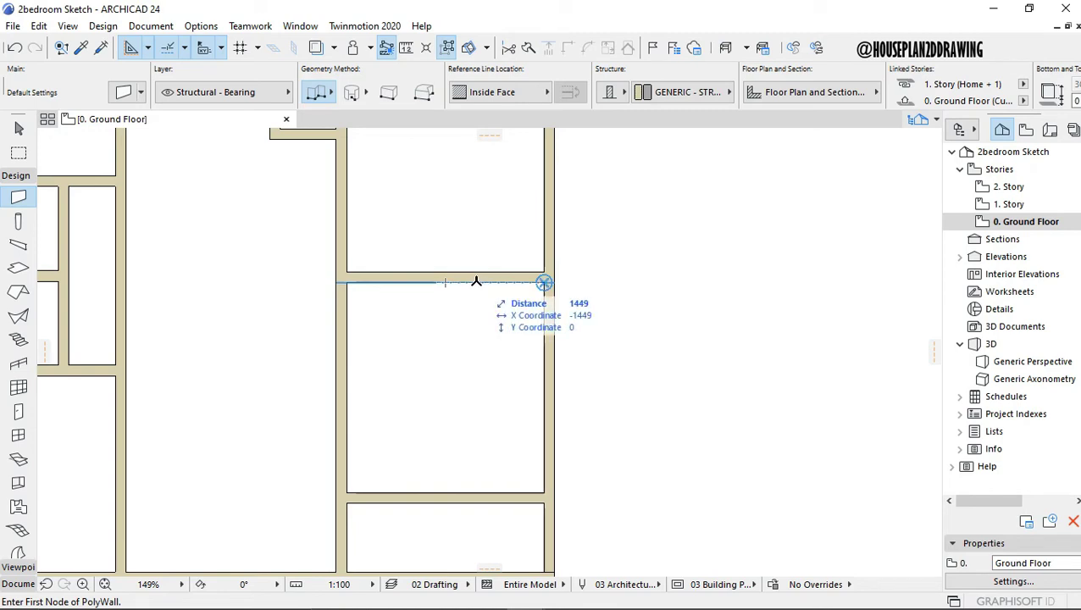
pyautogui.write('1800')
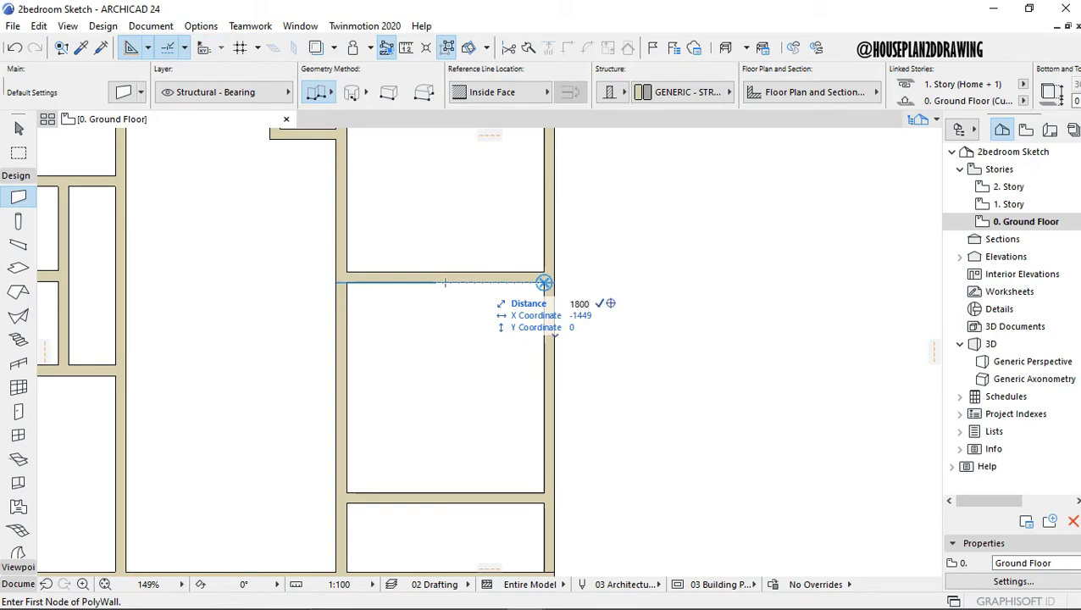
pyautogui.press('Return')
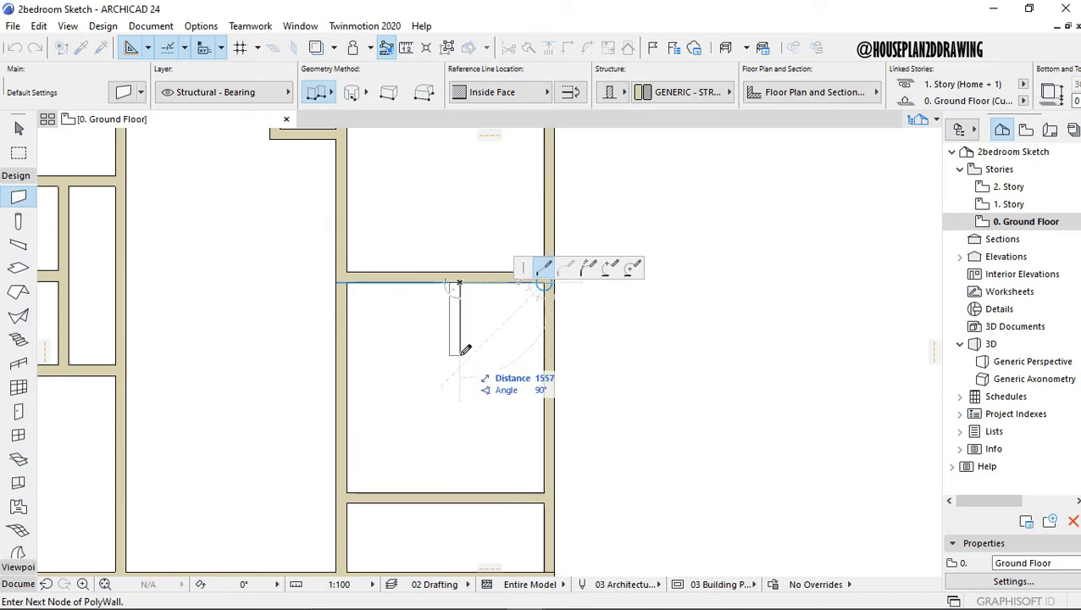
pyautogui.write('1200')
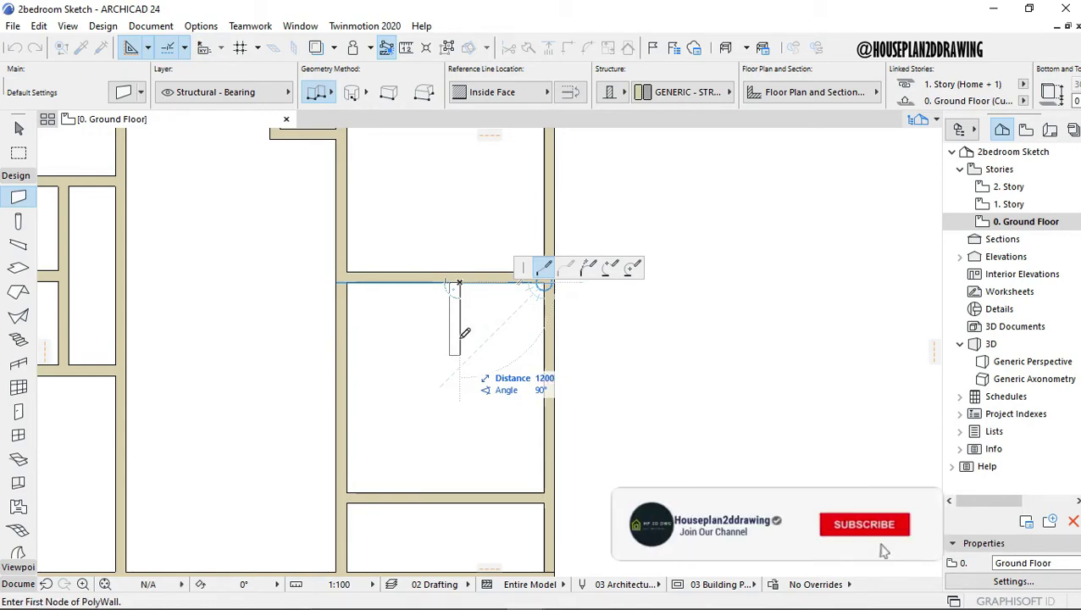
pyautogui.press('Return')
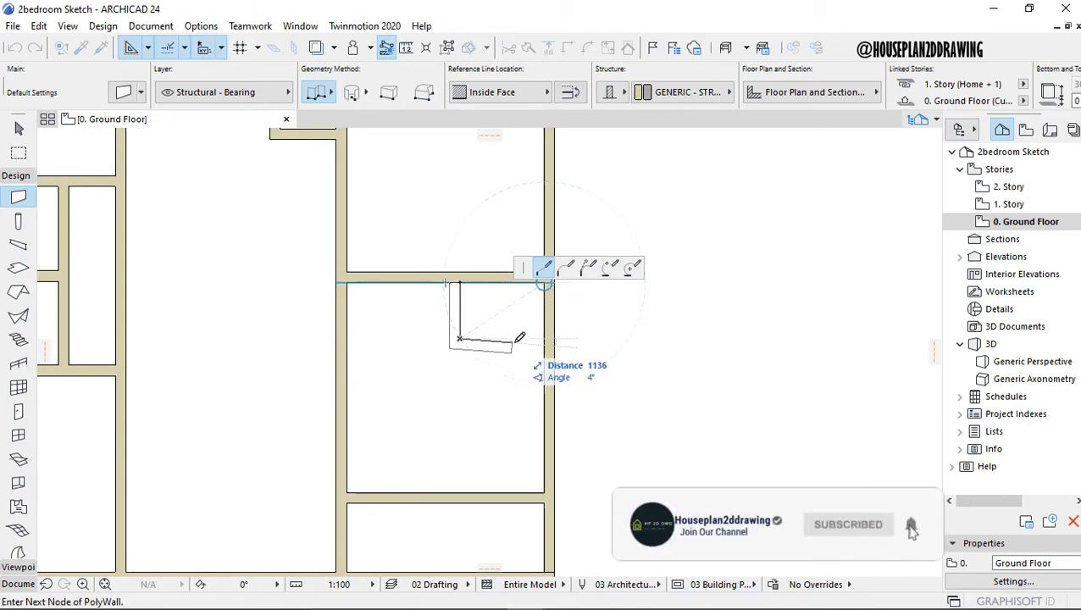
pyautogui.doubleClick(545, 338)
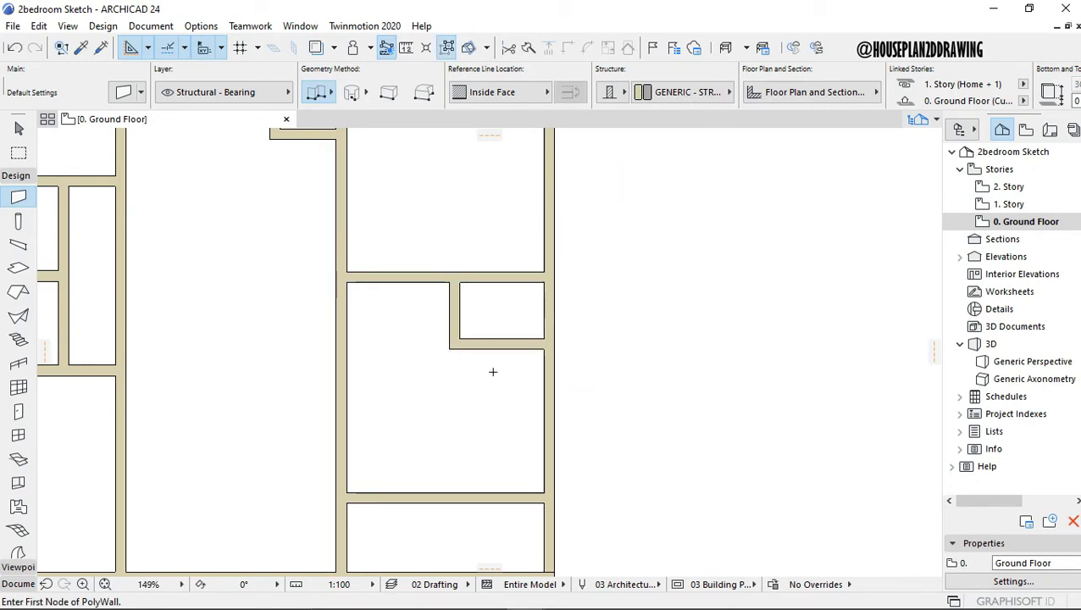
pyautogui.scroll(-5, 491, 371)
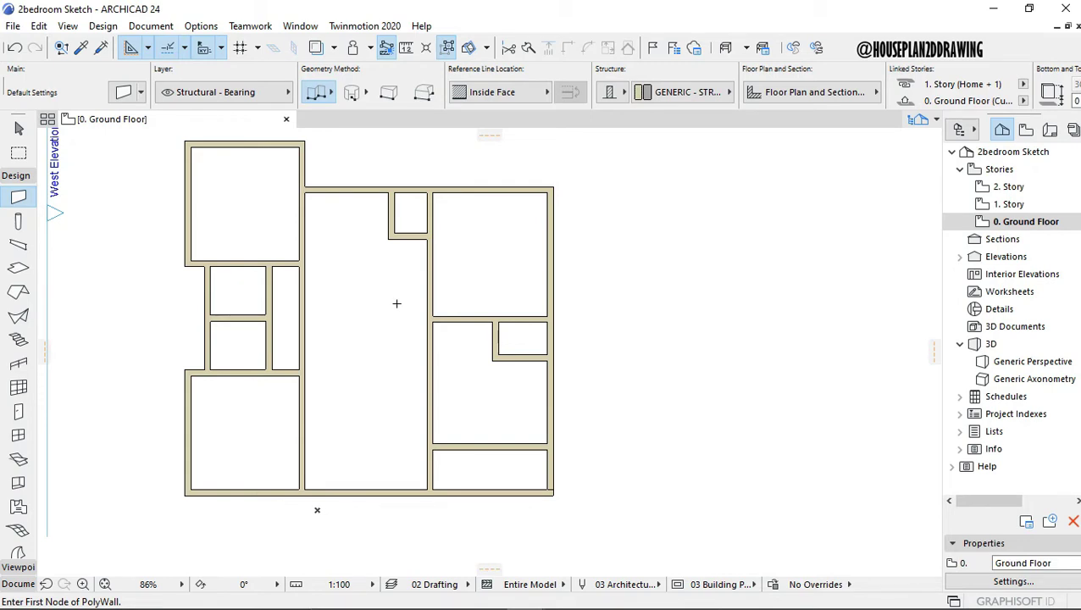
# Set the default 2-Sash Sliding Window 24 width to 1200 in the Window settings.
pyautogui.click(19, 434)
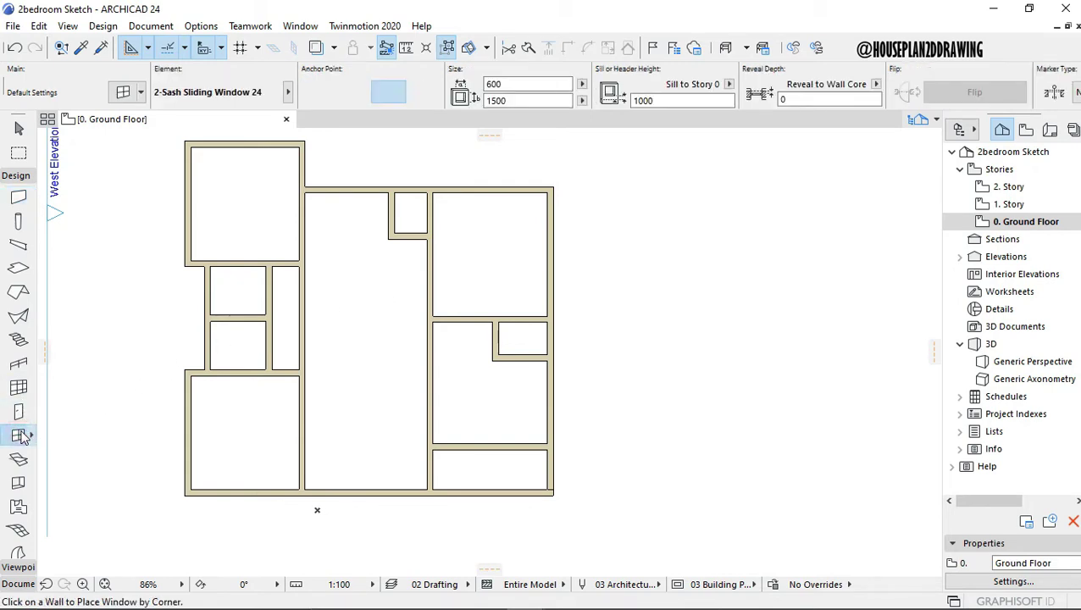
pyautogui.click(123, 94)
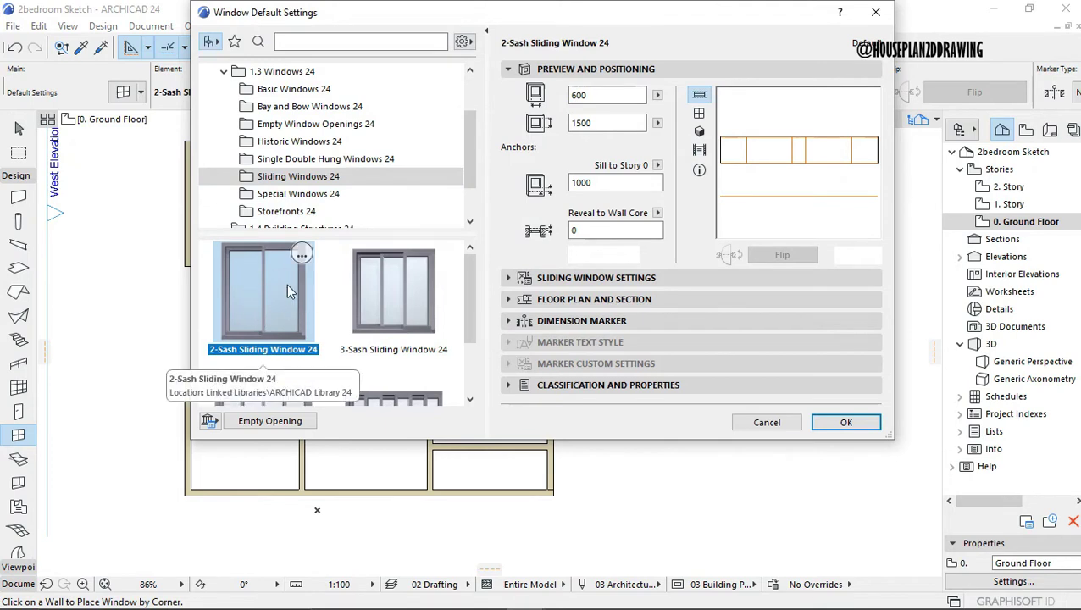
pyautogui.doubleClick(584, 95)
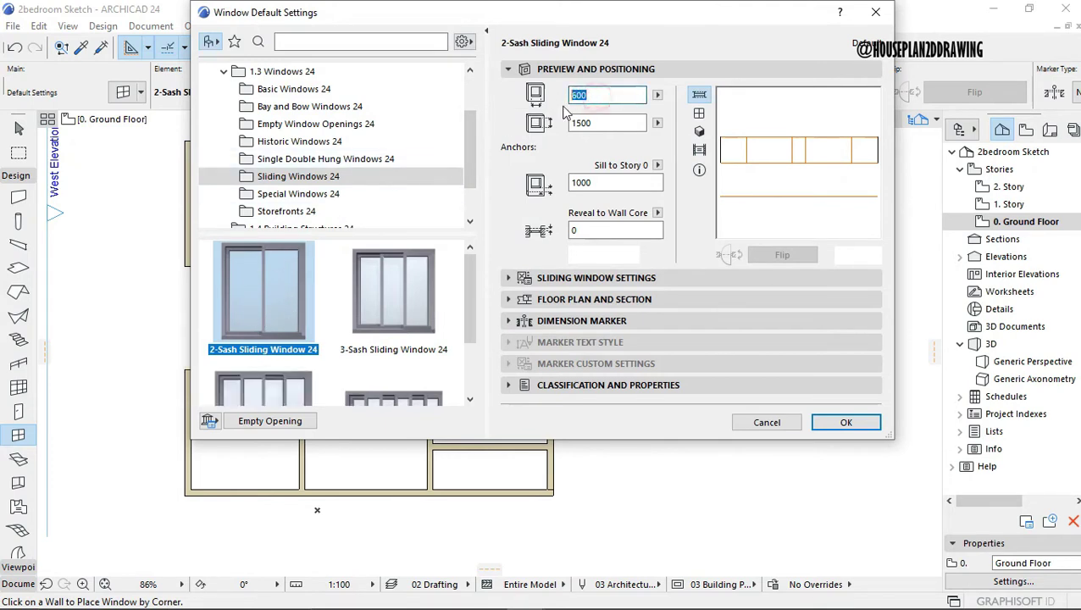
pyautogui.write('1200')
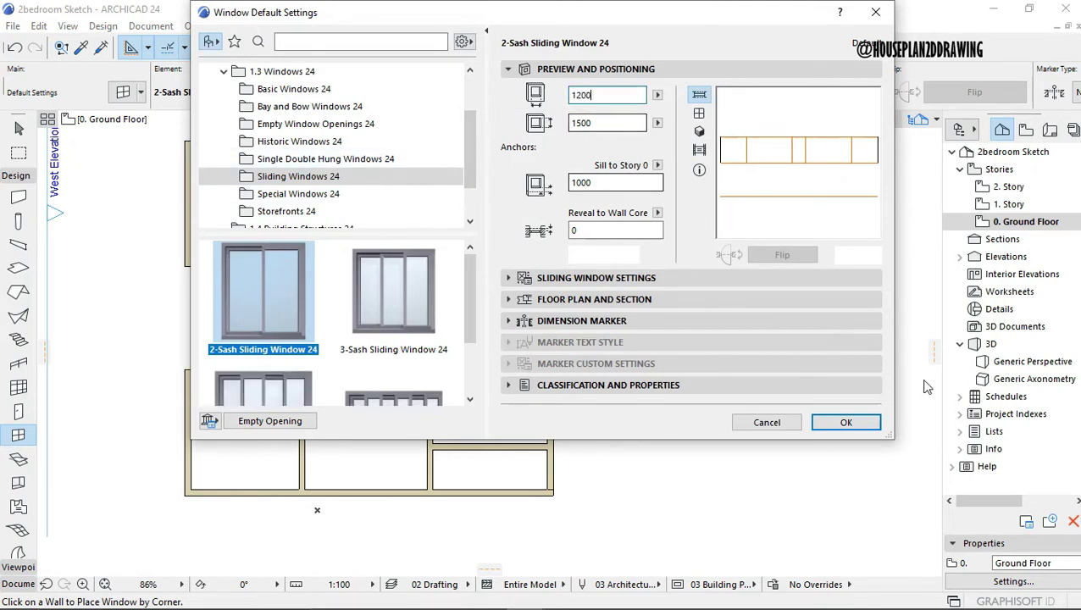
pyautogui.click(846, 423)
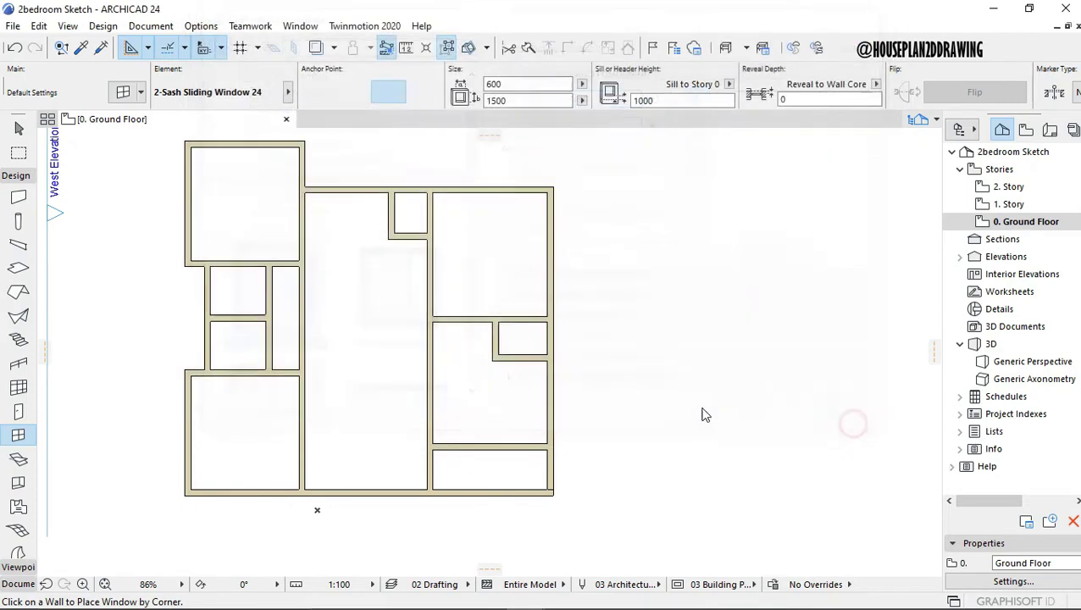
pyautogui.scroll(-2, 328, 345)
pyautogui.scroll(4, 309, 442)
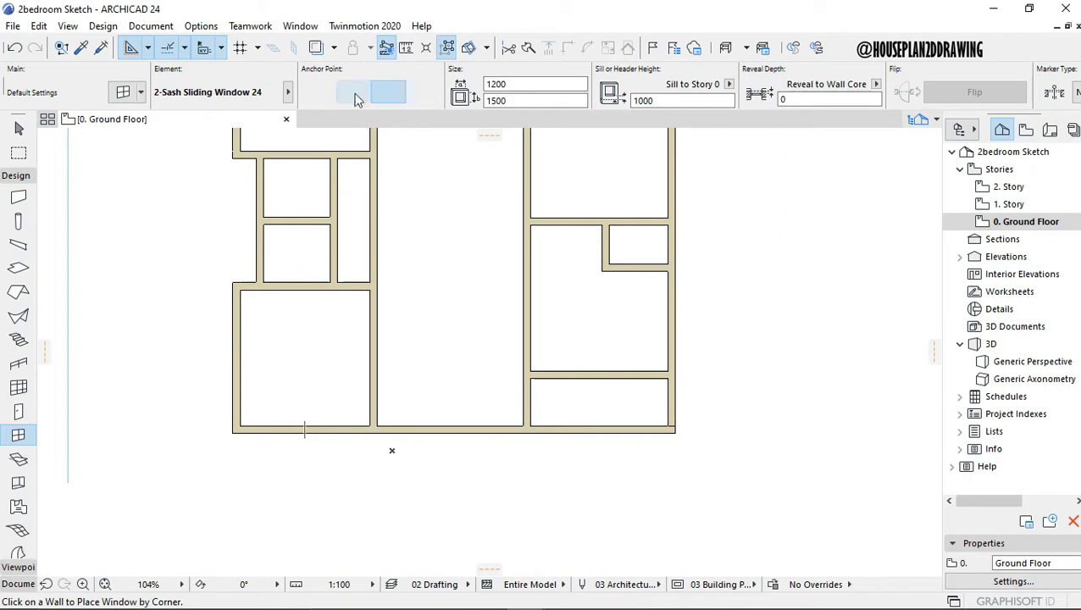
# Anchor windows by their centre and place one at the bottom wall's centre, redoing the first try.
pyautogui.click(317, 91)
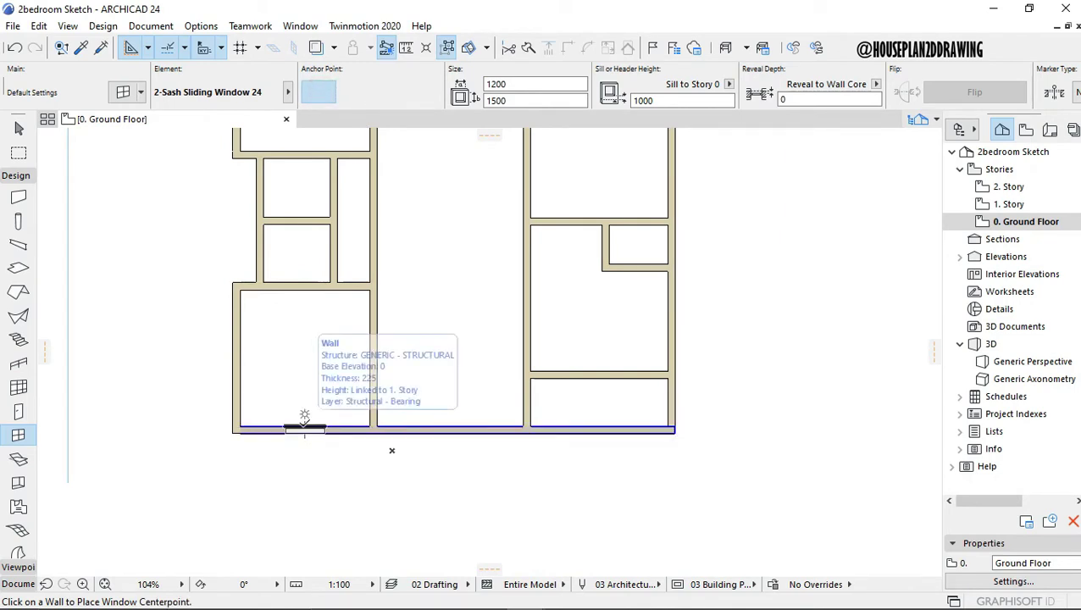
pyautogui.click(304, 427)
pyautogui.click(263, 439)
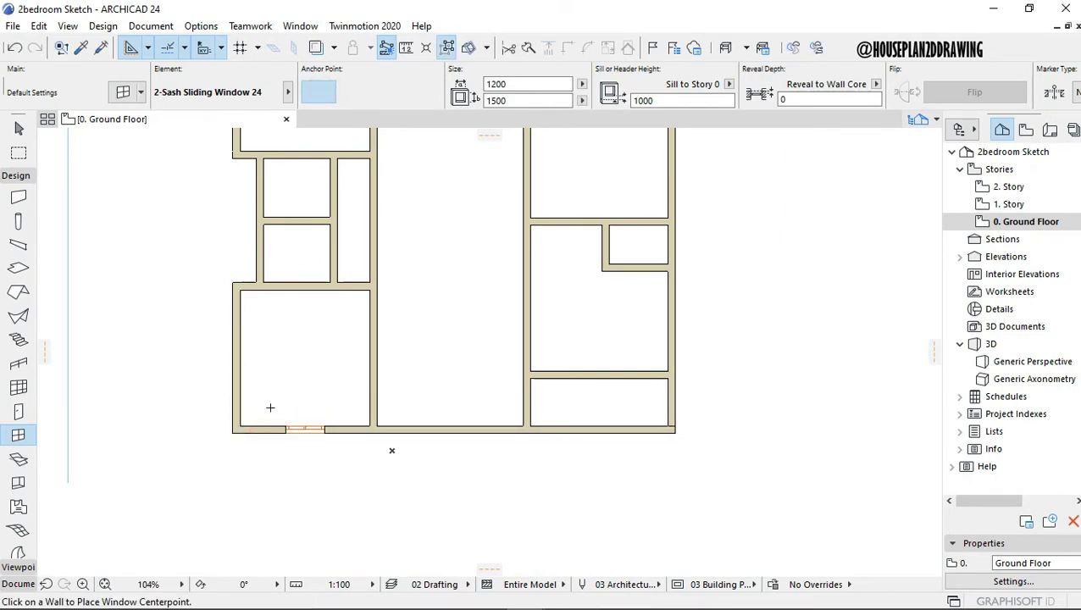
pyautogui.hotkey('ctrl', 'z')
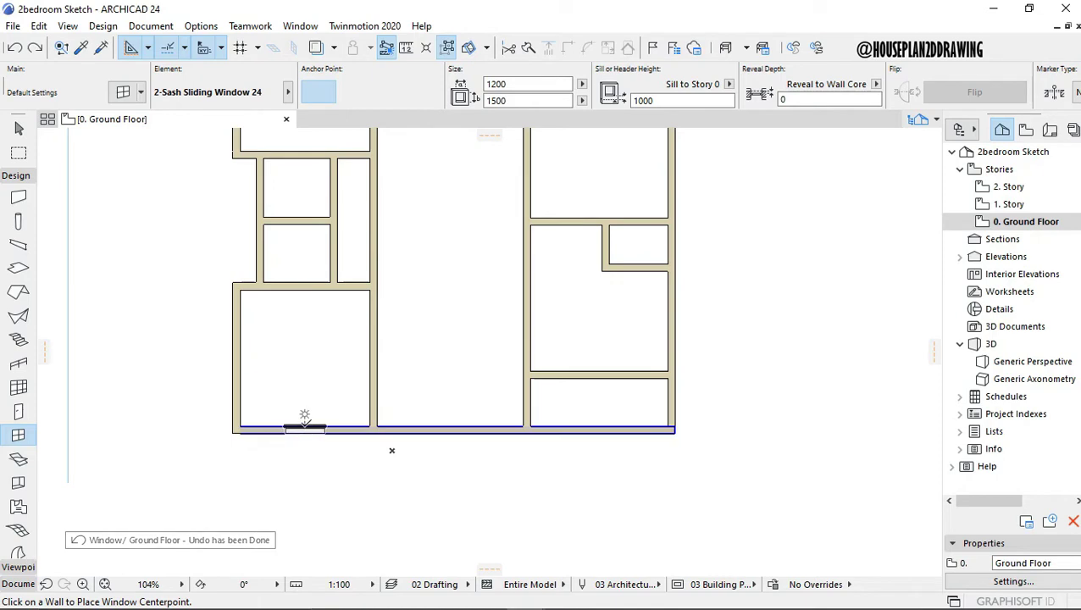
pyautogui.click(305, 414)
pyautogui.click(273, 413)
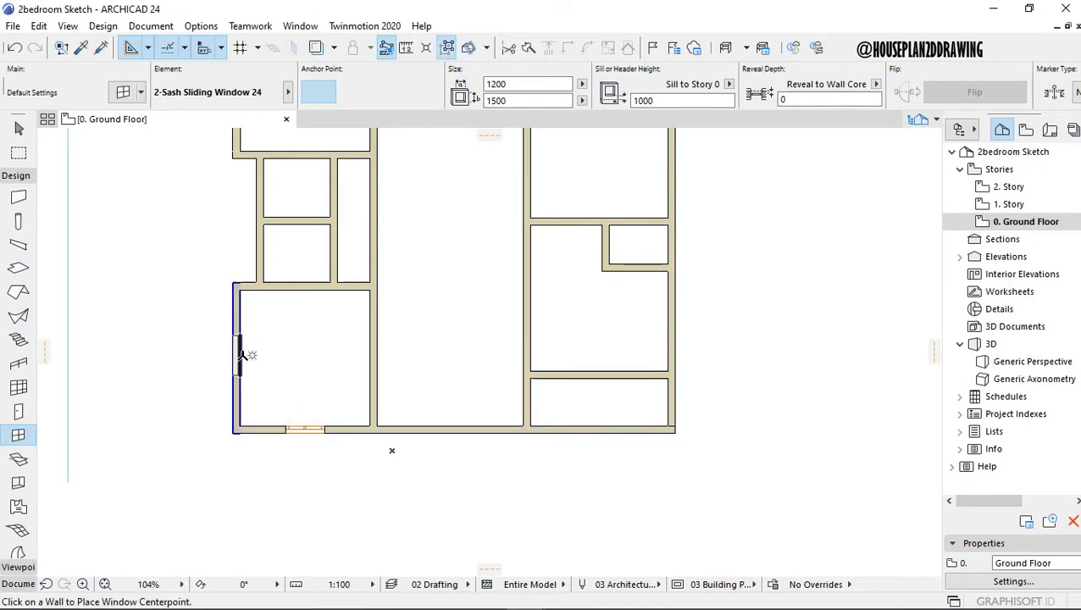
# Add sliding windows to the left rooms' left walls and the upper-left room's top wall.
pyautogui.click(247, 356)
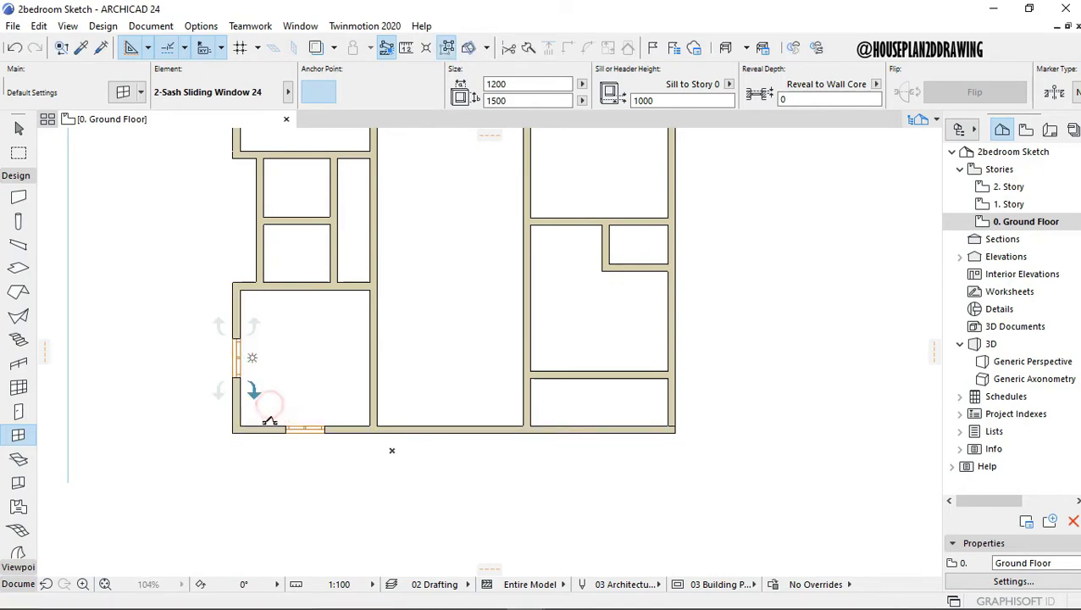
pyautogui.click(269, 414)
pyautogui.scroll(-5, 269, 424)
pyautogui.scroll(4, 266, 311)
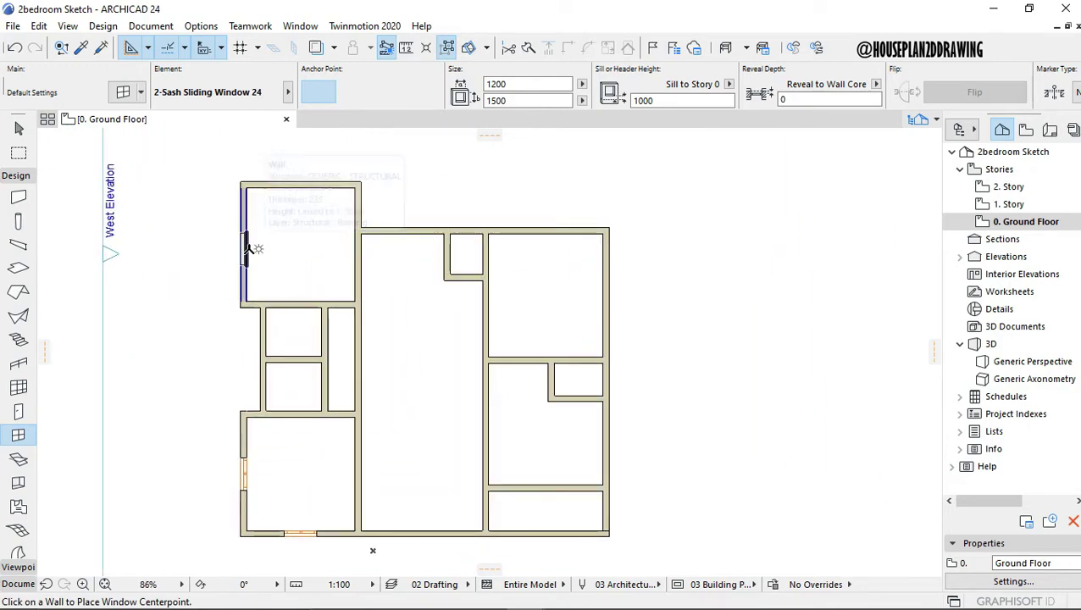
pyautogui.click(245, 247)
pyautogui.click(277, 288)
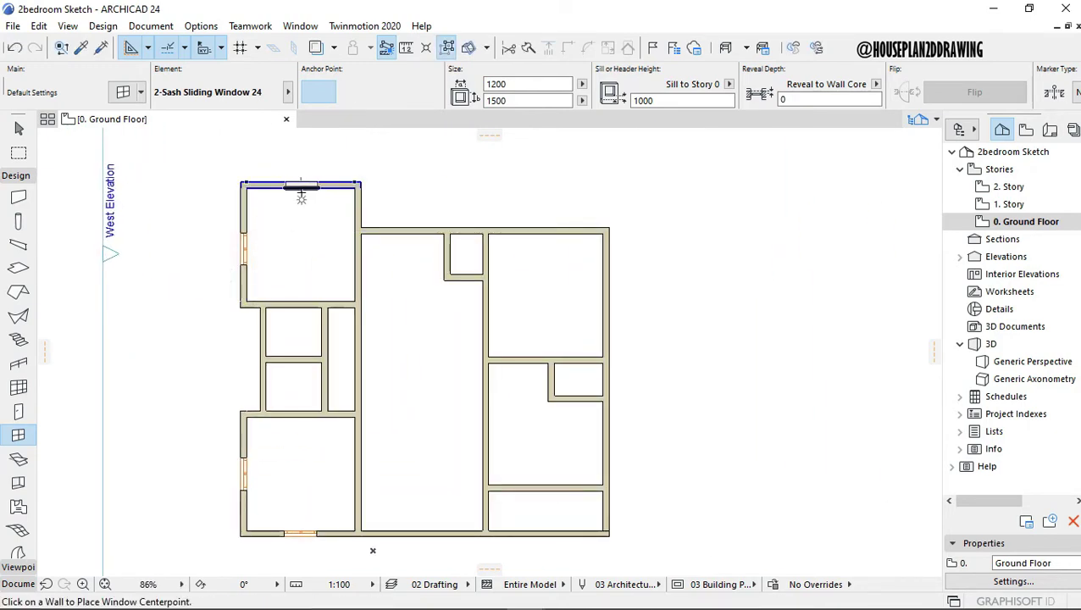
pyautogui.scroll(3, 301, 195)
pyautogui.click(301, 187)
pyautogui.scroll(-2, 331, 378)
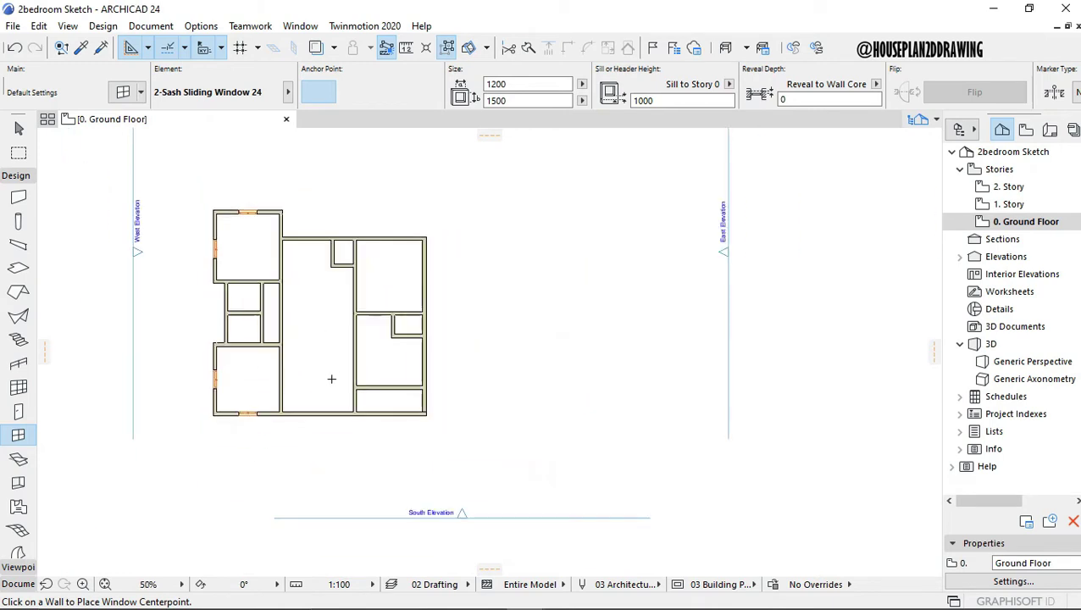
pyautogui.scroll(5, 374, 210)
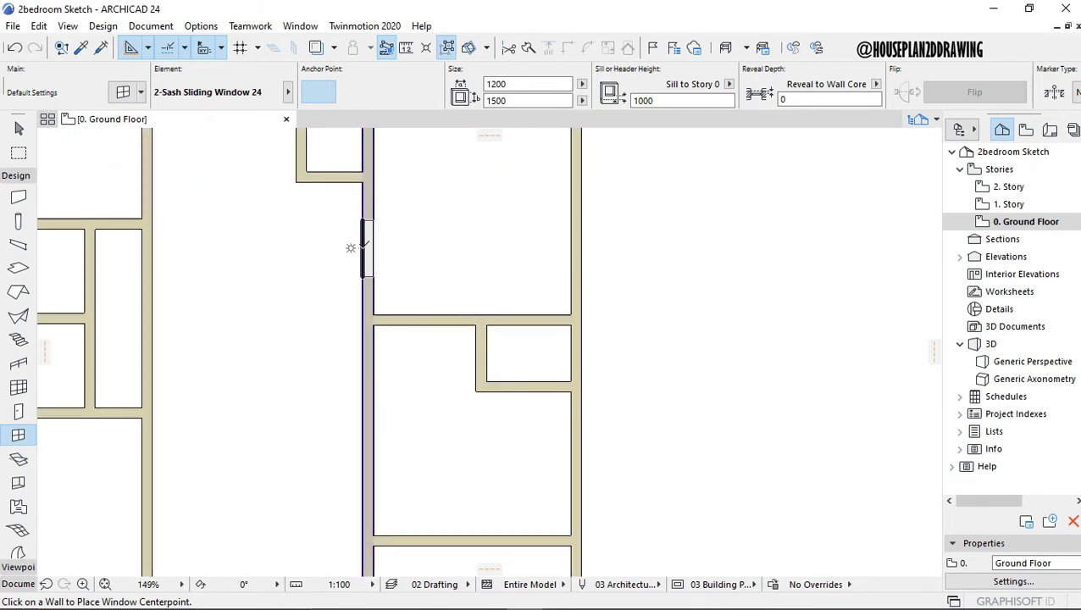
# Place a window in the wall beside the central hall and two in the hall's bottom wall.
pyautogui.click(350, 248)
pyautogui.scroll(-4, 296, 271)
pyautogui.scroll(2, 246, 415)
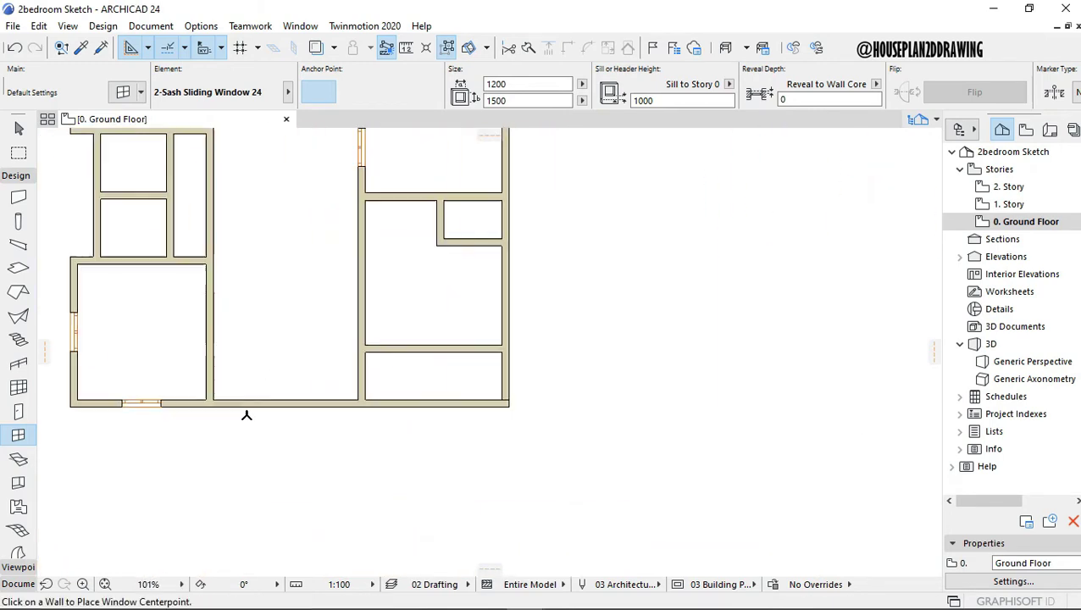
pyautogui.scroll(2, 246, 415)
pyautogui.click(249, 385)
pyautogui.click(241, 377)
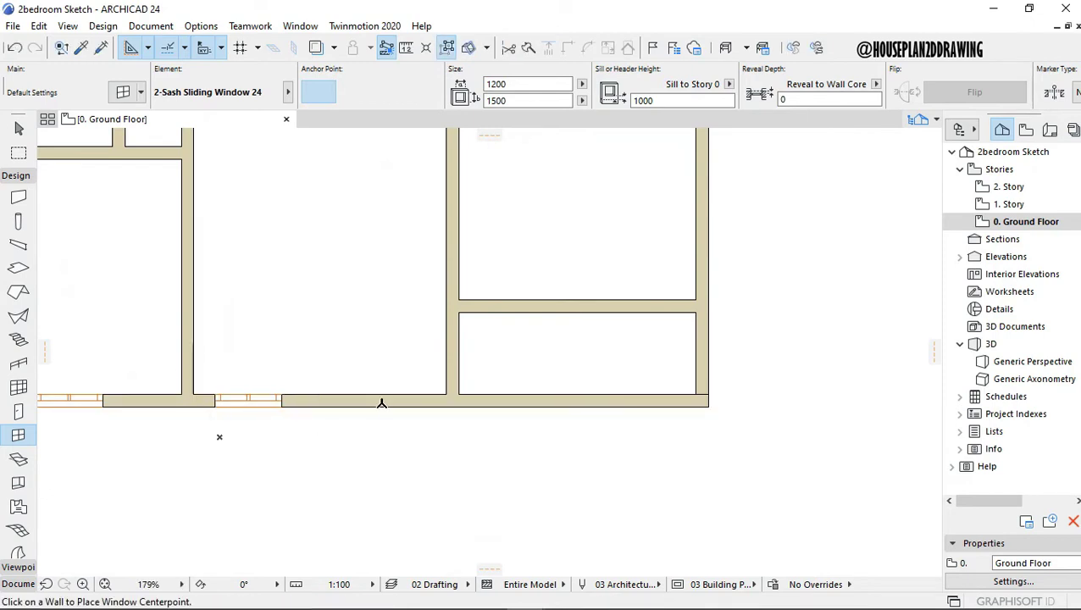
pyautogui.click(372, 386)
pyautogui.click(362, 364)
pyautogui.scroll(-4, 288, 420)
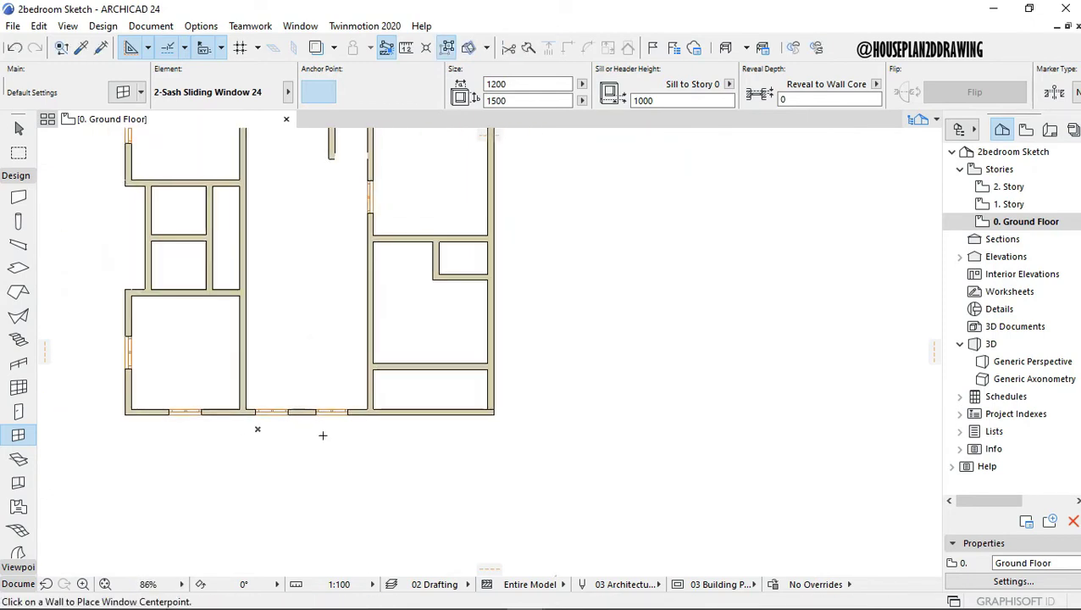
pyautogui.scroll(2, 415, 386)
pyautogui.scroll(-5, 434, 398)
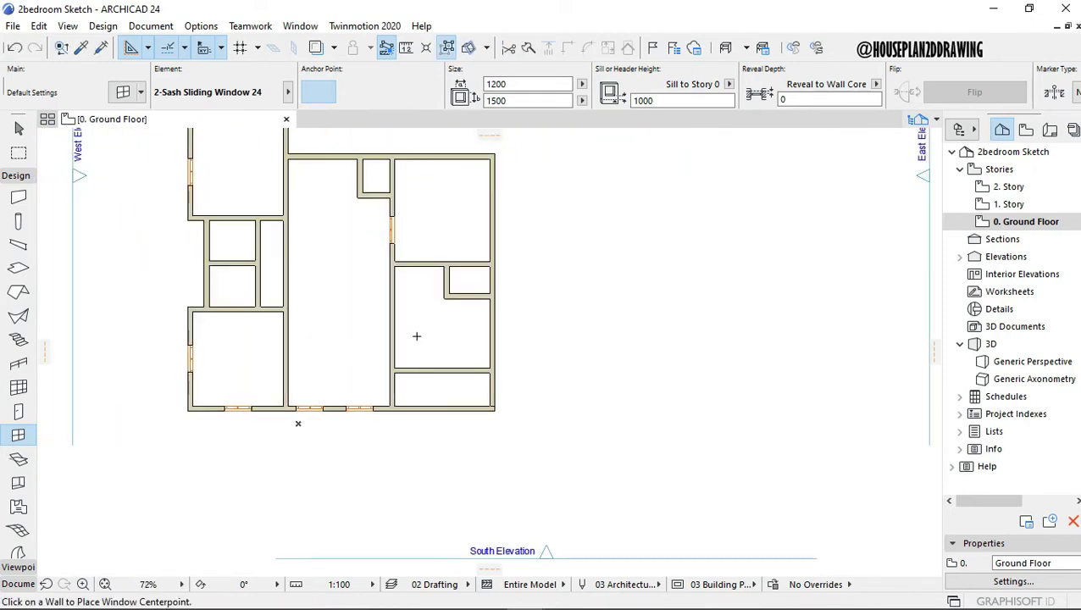
pyautogui.scroll(-3, 391, 235)
pyautogui.scroll(5, 342, 242)
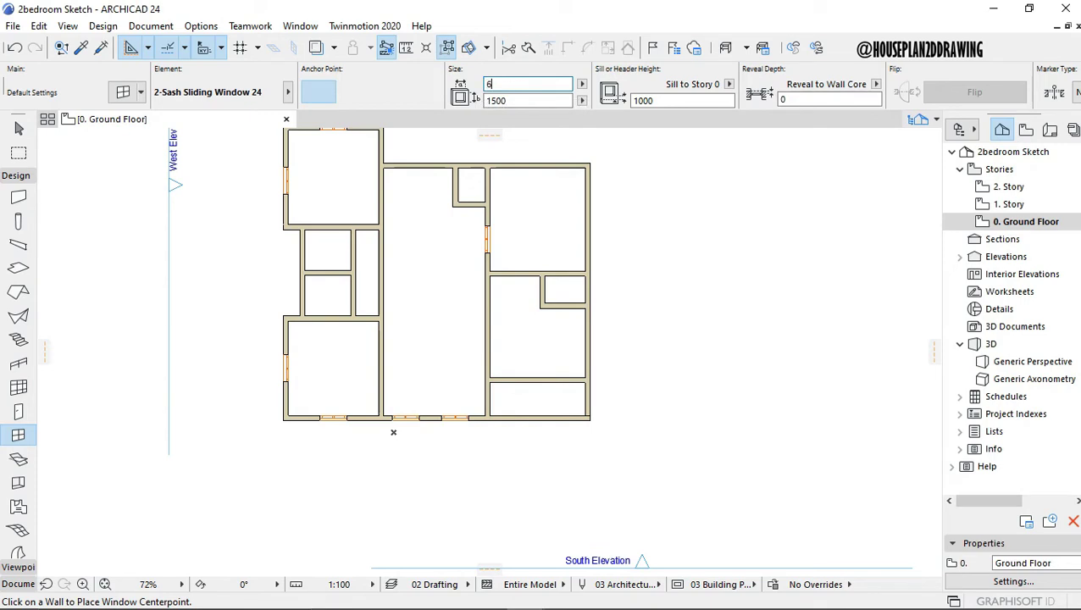
# Anchor windows by their corner and place a 600 × 1500 sliding window in the left wall.
pyautogui.scroll(5, 322, 240)
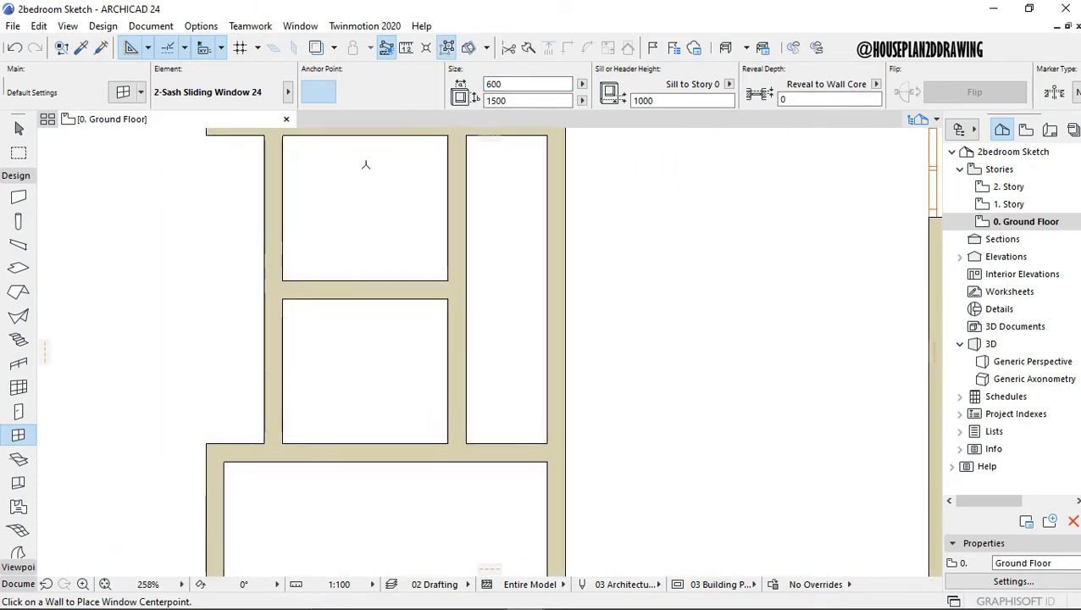
pyautogui.click(355, 97)
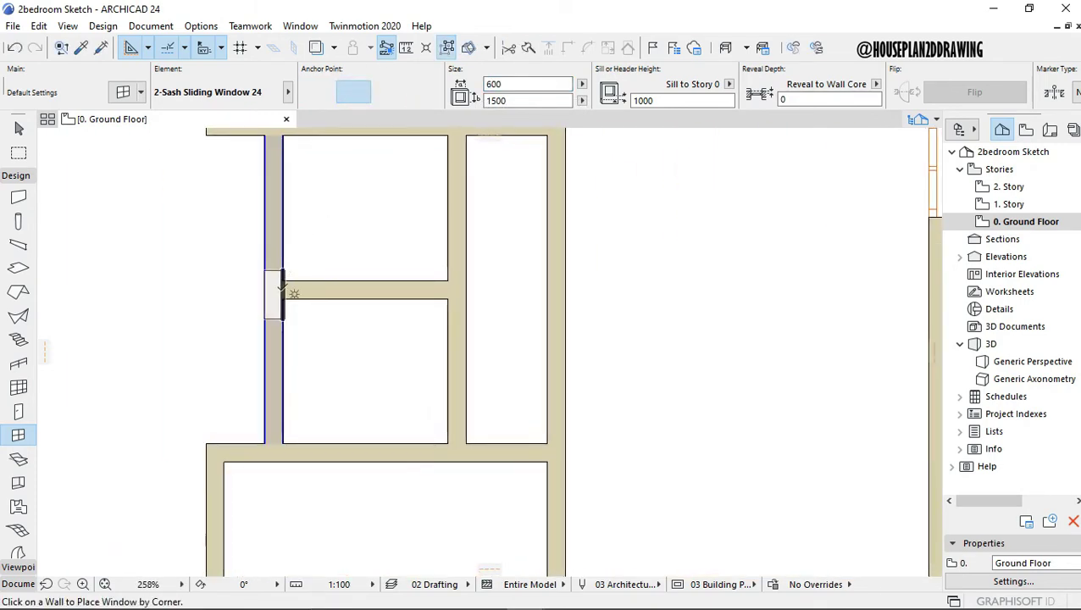
pyautogui.click(284, 298)
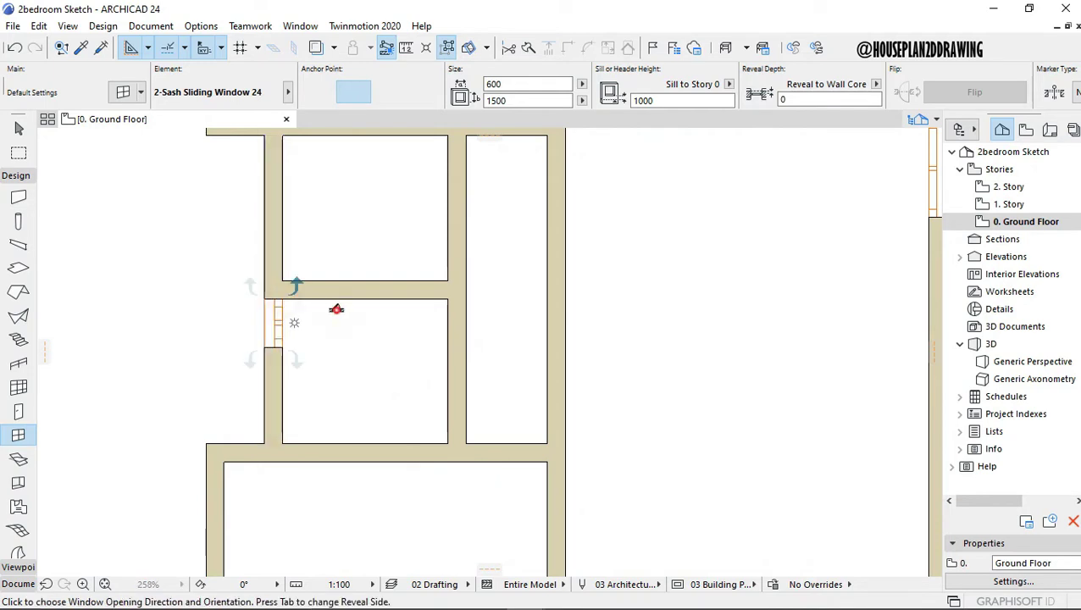
pyautogui.click(338, 307)
# Anchor from the opposite corner, add a window against the top wall's corner, then exit placement.
pyautogui.click(392, 97)
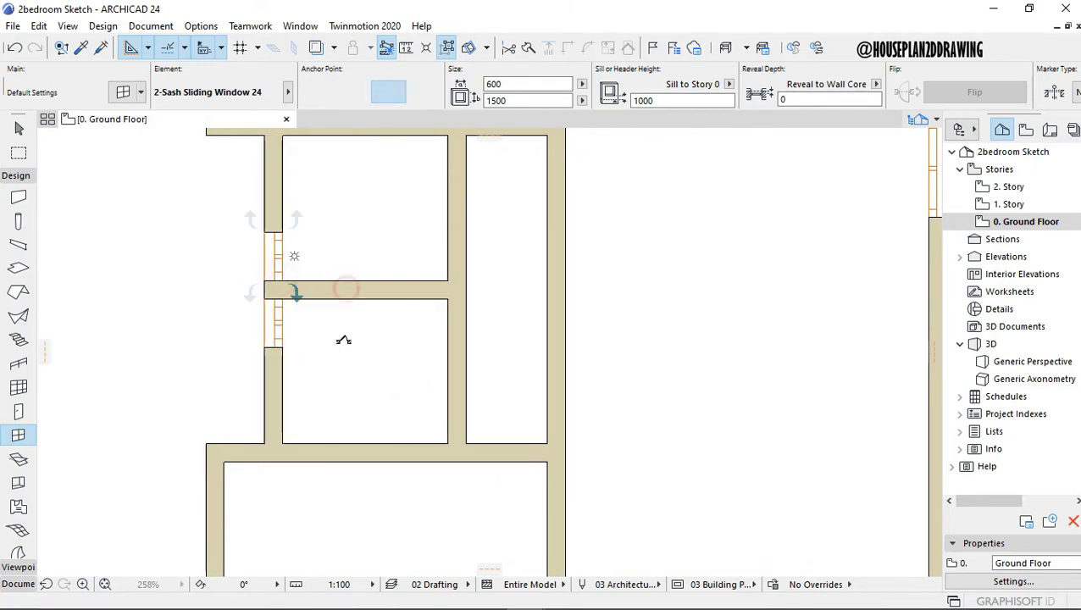
pyautogui.scroll(-5, 364, 322)
pyautogui.scroll(5, 435, 271)
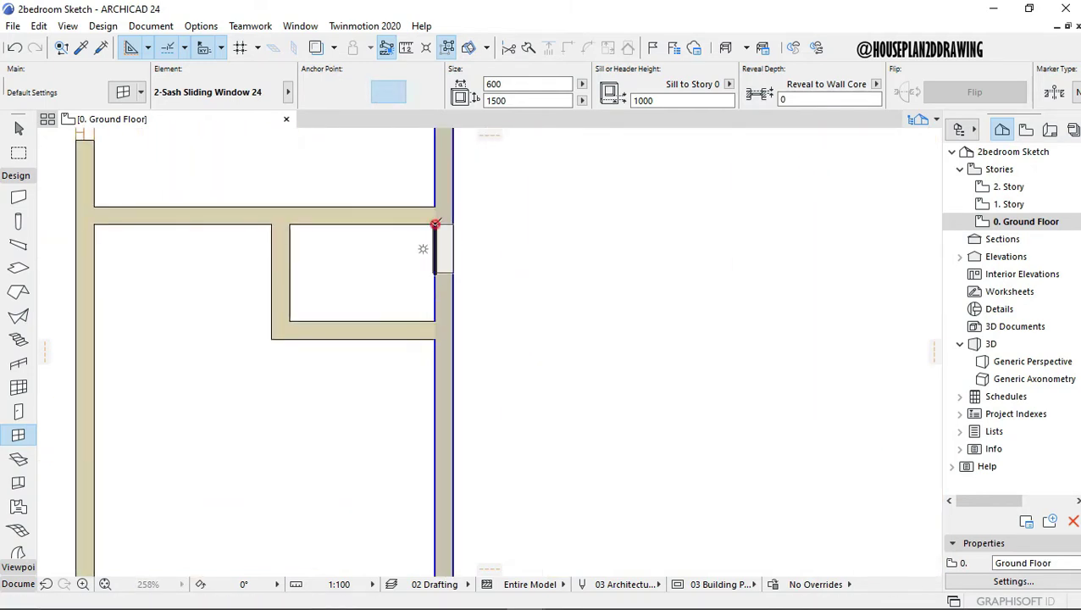
pyautogui.scroll(-5, 405, 341)
pyautogui.scroll(5, 347, 254)
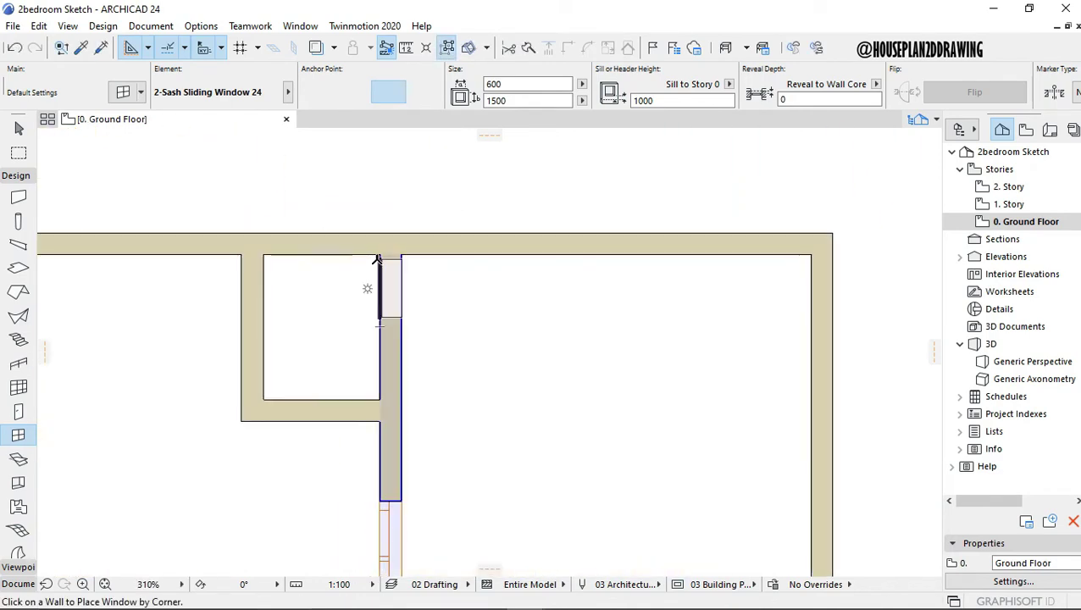
pyautogui.click(373, 258)
pyautogui.click(313, 273)
pyautogui.scroll(-3, 436, 230)
pyautogui.scroll(-1, 435, 231)
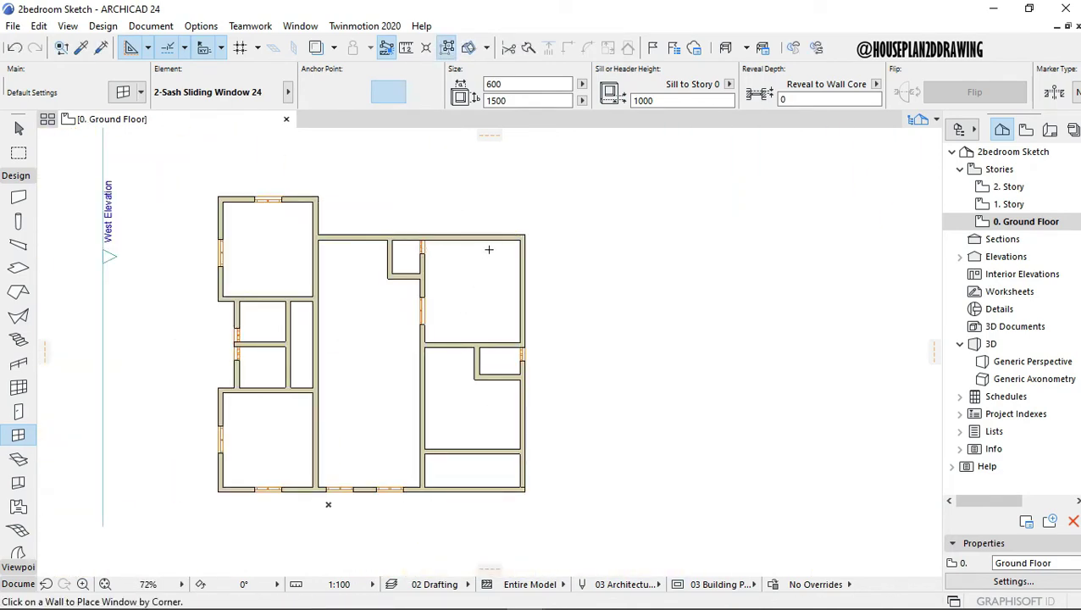
pyautogui.scroll(-2, 470, 198)
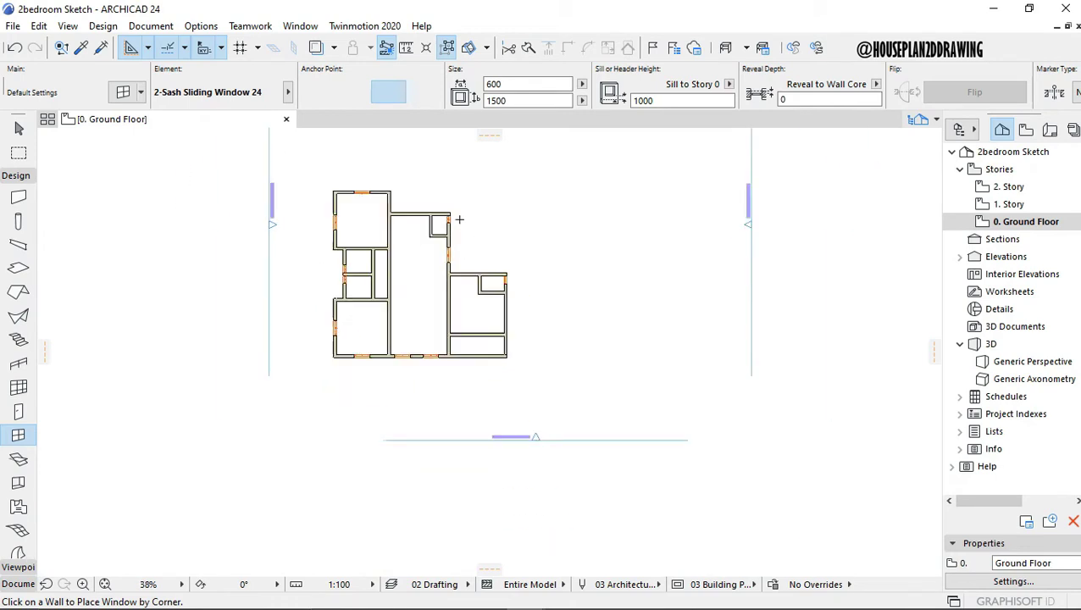
pyautogui.scroll(2, 459, 220)
pyautogui.scroll(1, 405, 282)
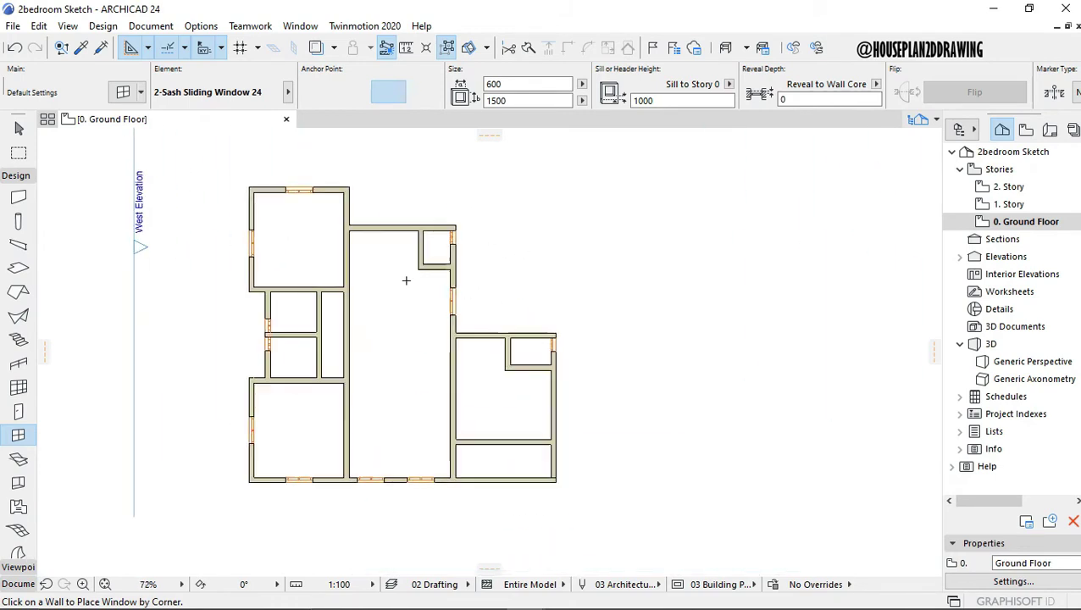
pyautogui.scroll(-2, 415, 299)
pyautogui.scroll(2, 412, 356)
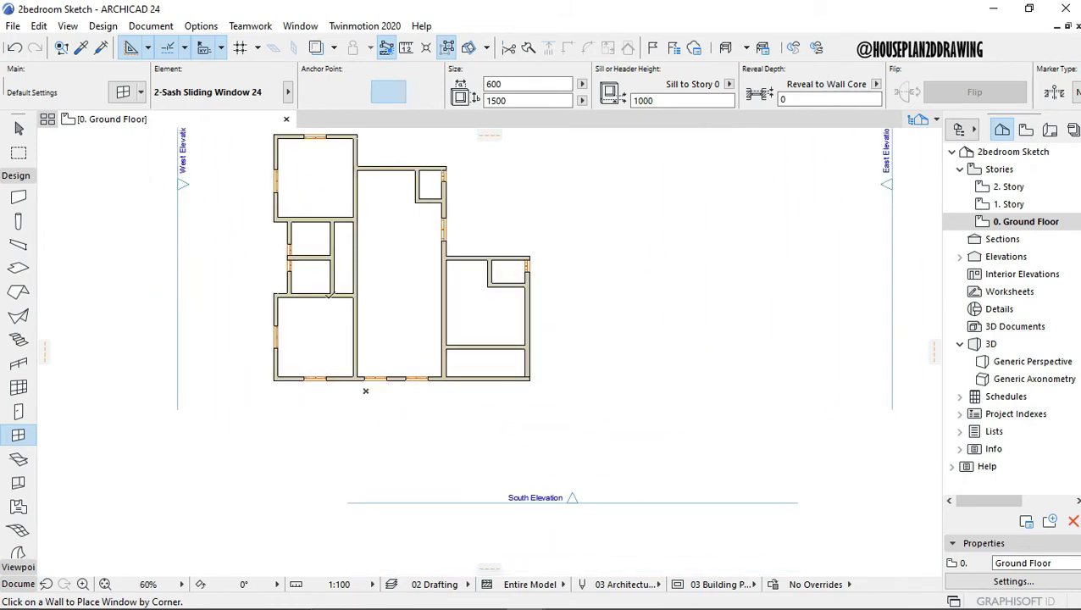
pyautogui.press('Escape')
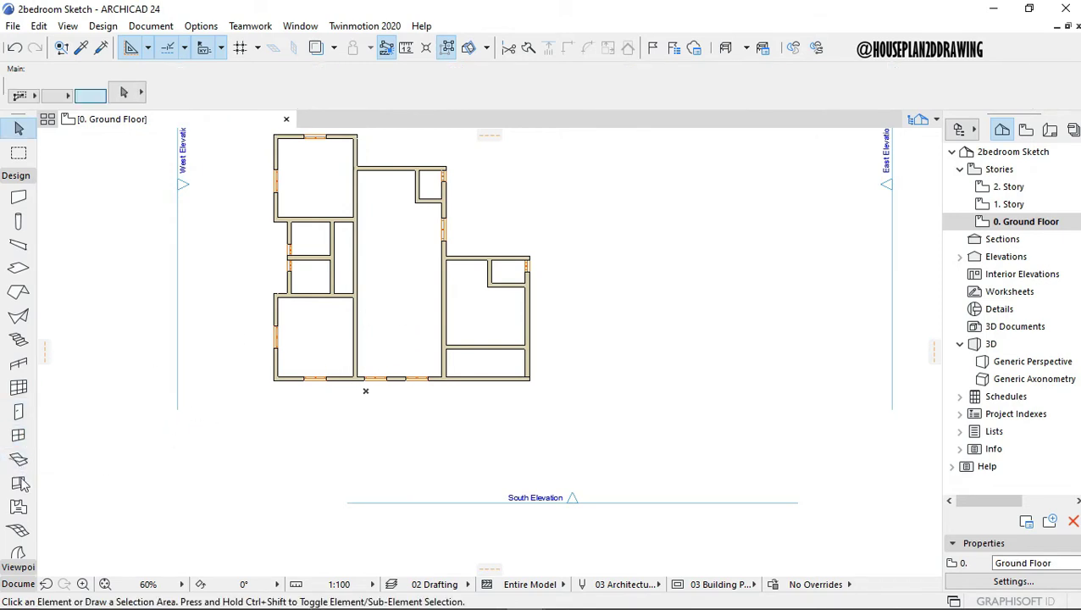
# Make the hinged Door 24 at 750 × 2100 the default for new doors.
pyautogui.click(18, 411)
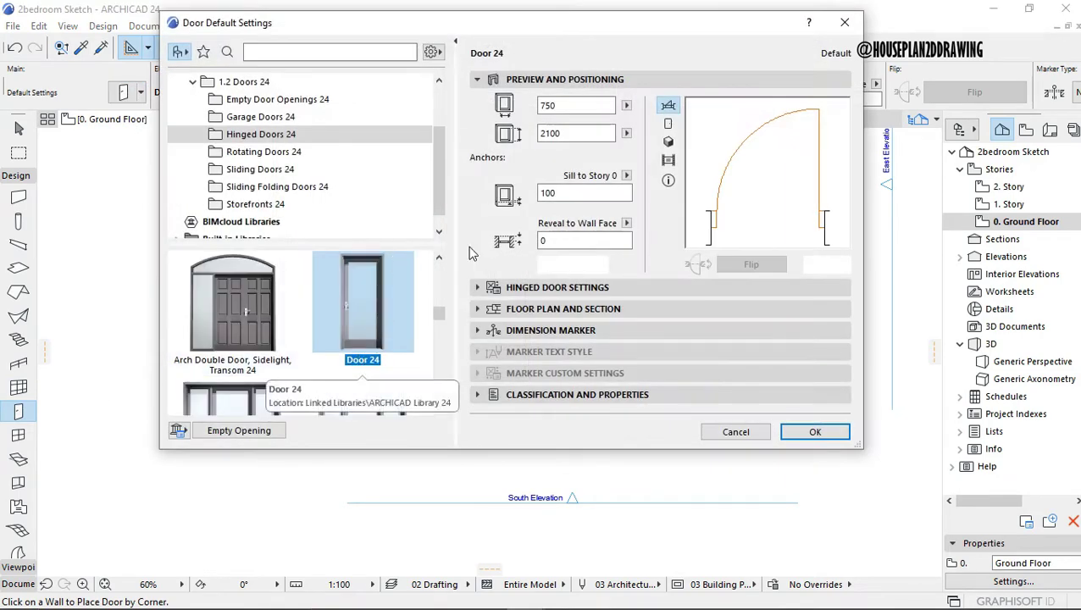
pyautogui.click(809, 432)
pyautogui.scroll(8, 326, 272)
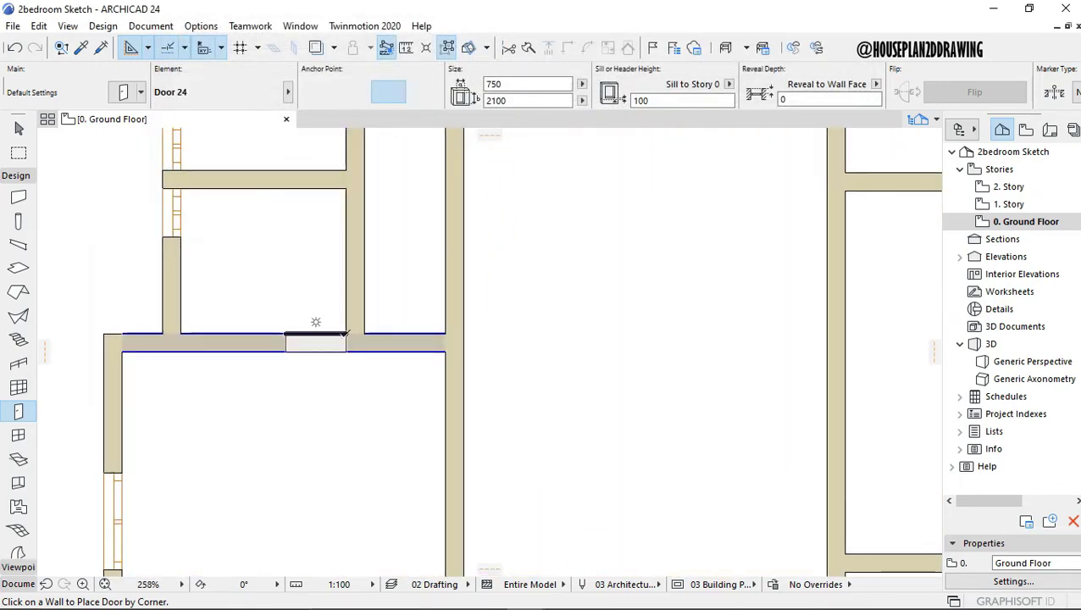
# Hang hinged doors in the two horizontal walls and the small room's wall, setting each swing.
pyautogui.click(315, 326)
pyautogui.click(355, 263)
pyautogui.scroll(-4, 338, 279)
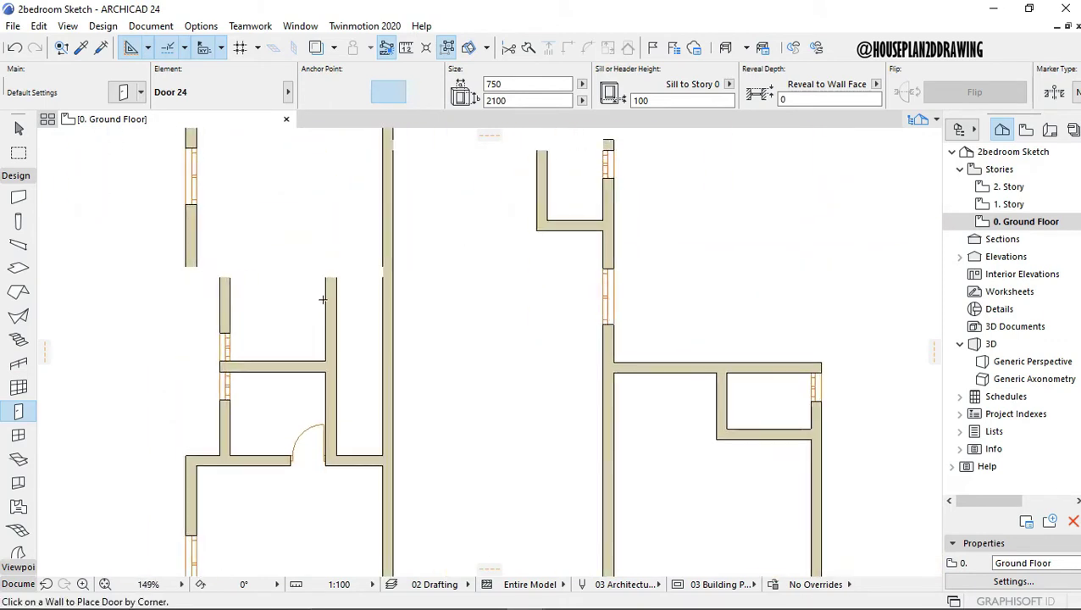
pyautogui.scroll(3, 321, 299)
pyautogui.click(297, 251)
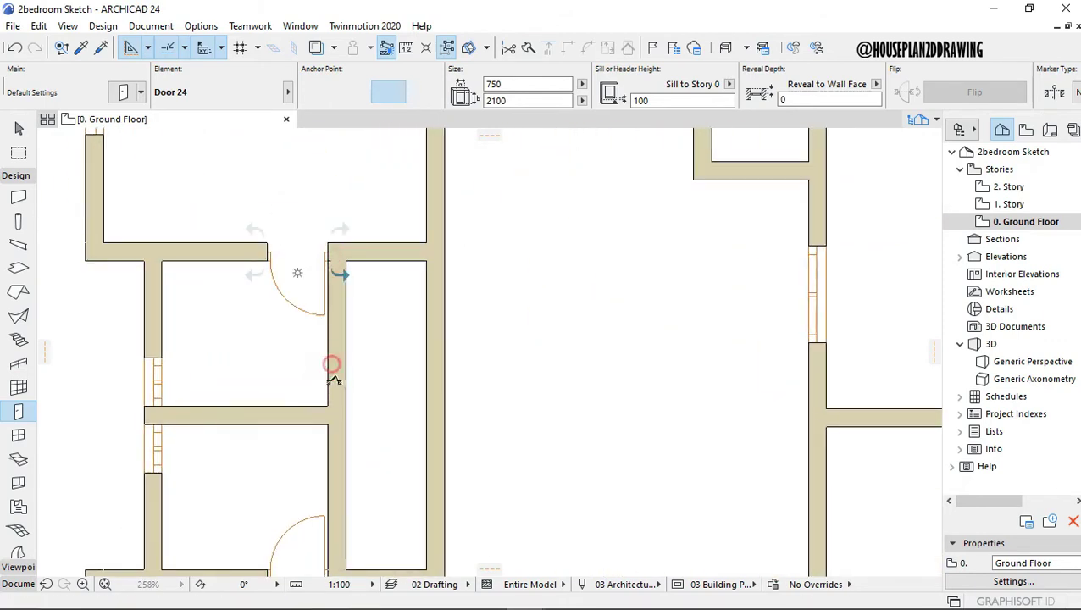
pyautogui.scroll(-5, 297, 313)
pyautogui.scroll(5, 429, 263)
pyautogui.click(429, 263)
pyautogui.click(427, 248)
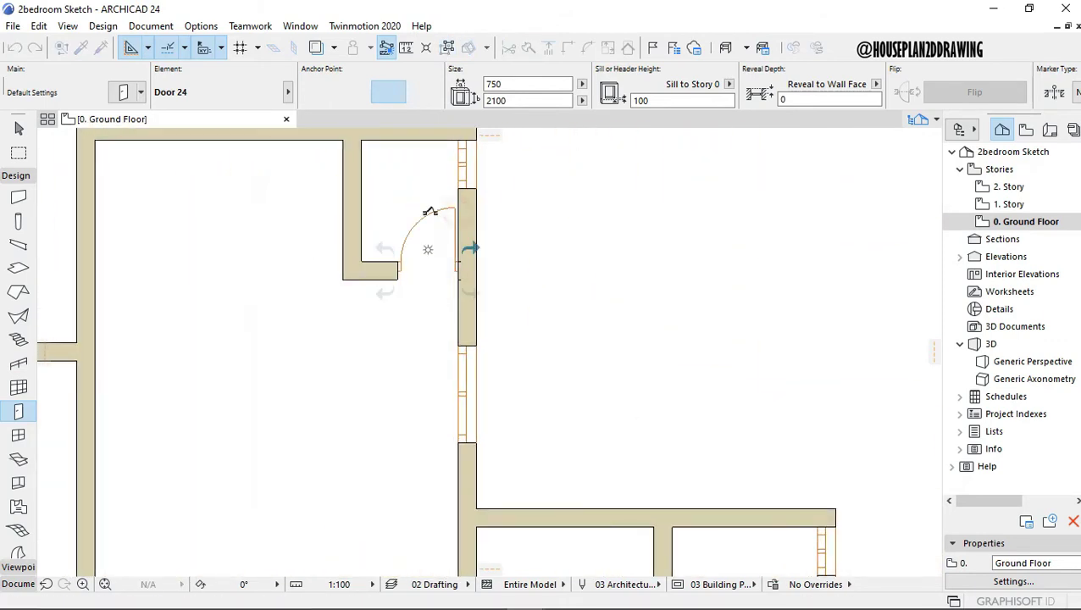
pyautogui.scroll(-7, 398, 287)
pyautogui.scroll(3, 327, 416)
pyautogui.scroll(-3, 273, 382)
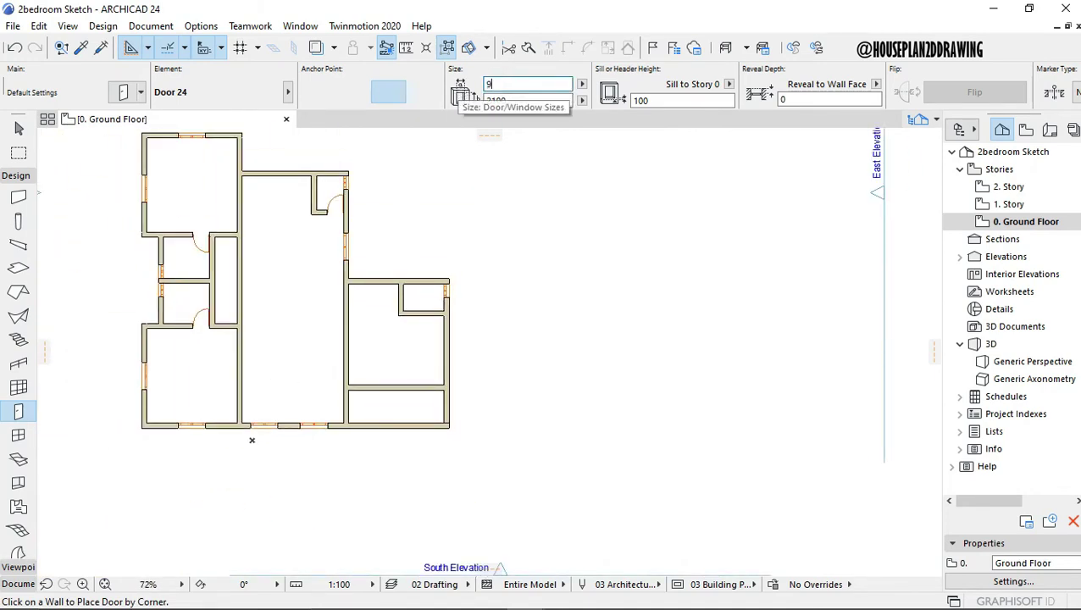
pyautogui.scroll(-2, 354, 272)
pyautogui.scroll(10, 319, 229)
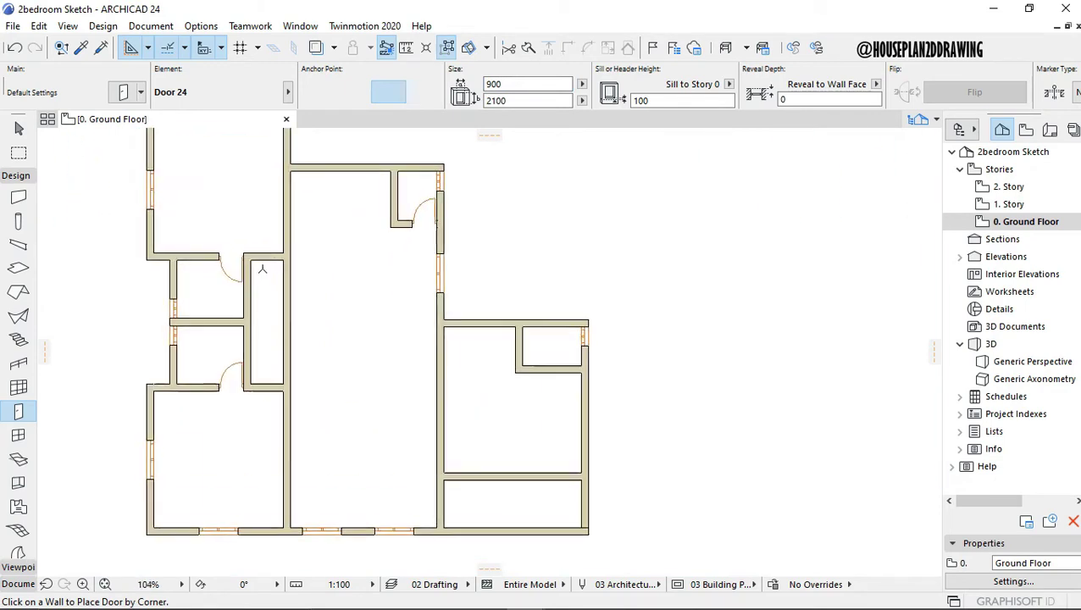
# Place 900-wide doors by a wall corner, in the long vertical wall and by the right wall's corner.
pyautogui.click(317, 233)
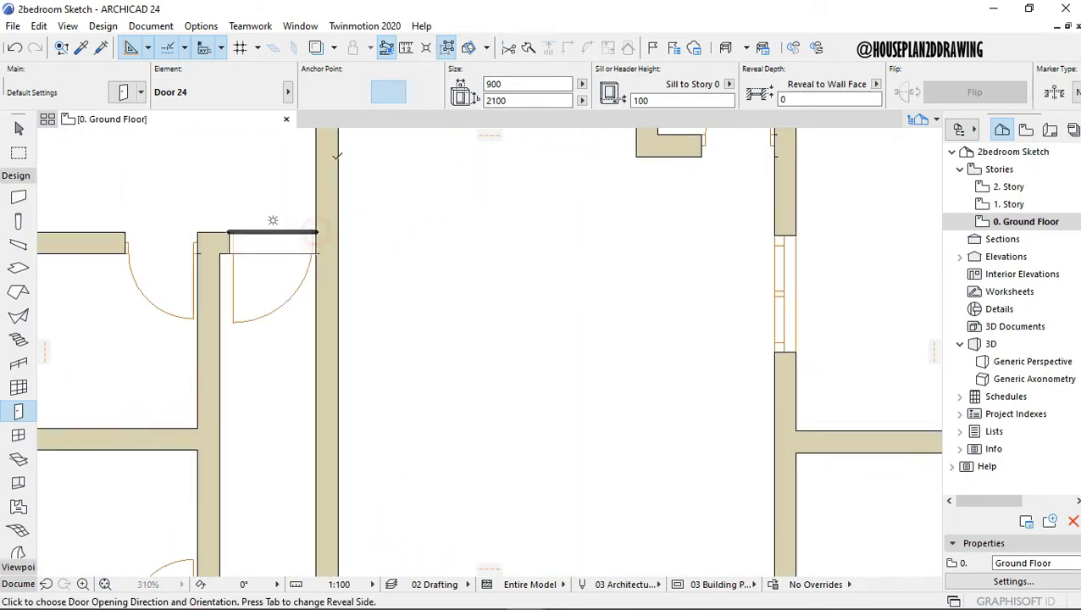
pyautogui.click(322, 246)
pyautogui.scroll(-3, 338, 279)
pyautogui.scroll(2, 353, 329)
pyautogui.click(356, 335)
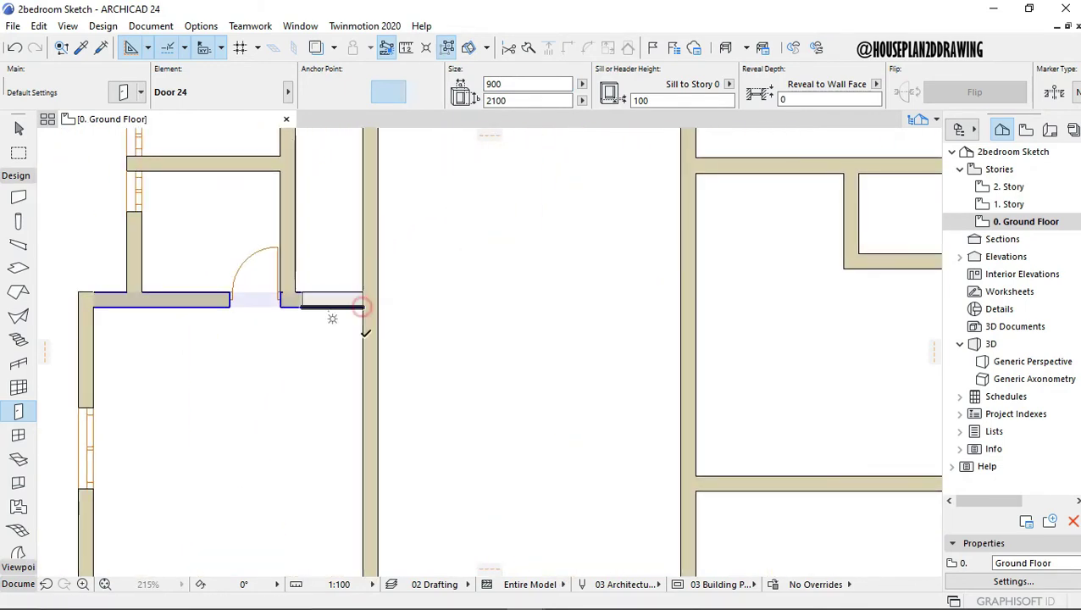
pyautogui.click(330, 316)
pyautogui.scroll(-5, 386, 328)
pyautogui.scroll(5, 386, 328)
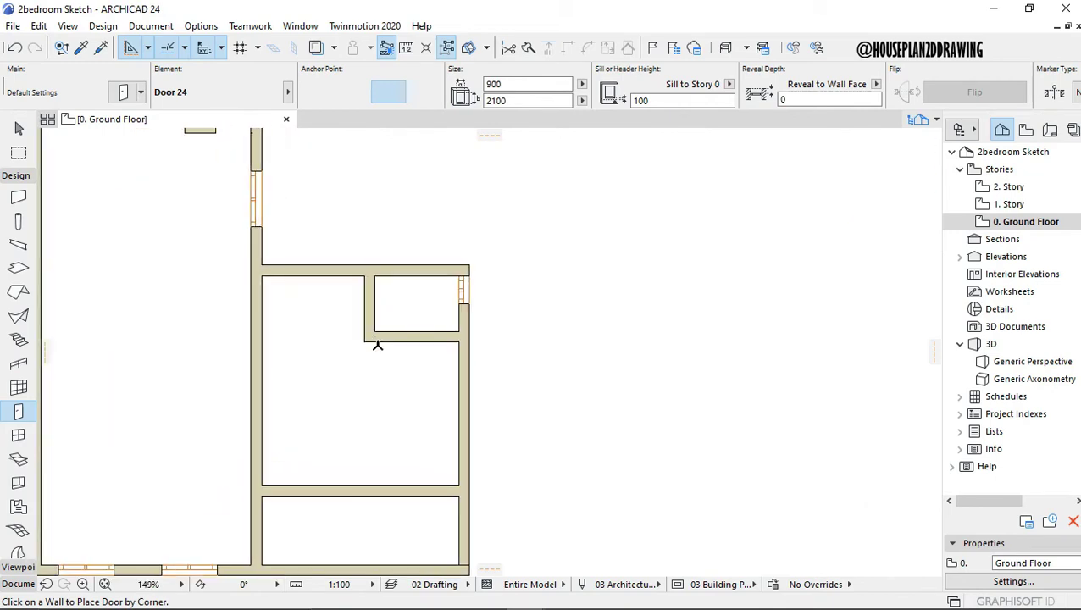
pyautogui.click(462, 336)
pyautogui.click(430, 321)
pyautogui.scroll(-5, 531, 319)
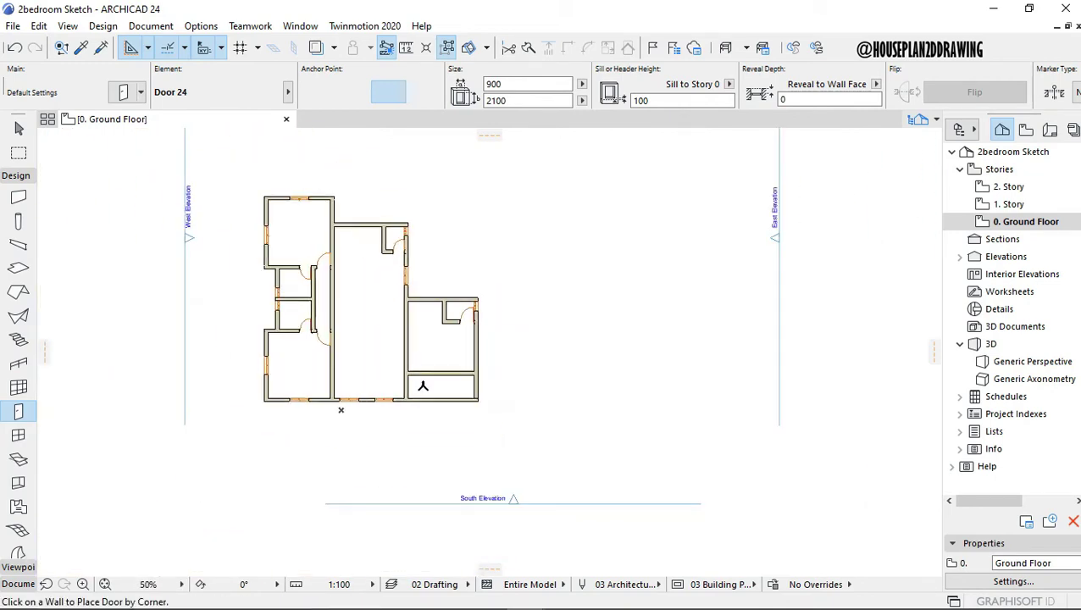
pyautogui.scroll(5, 193, 483)
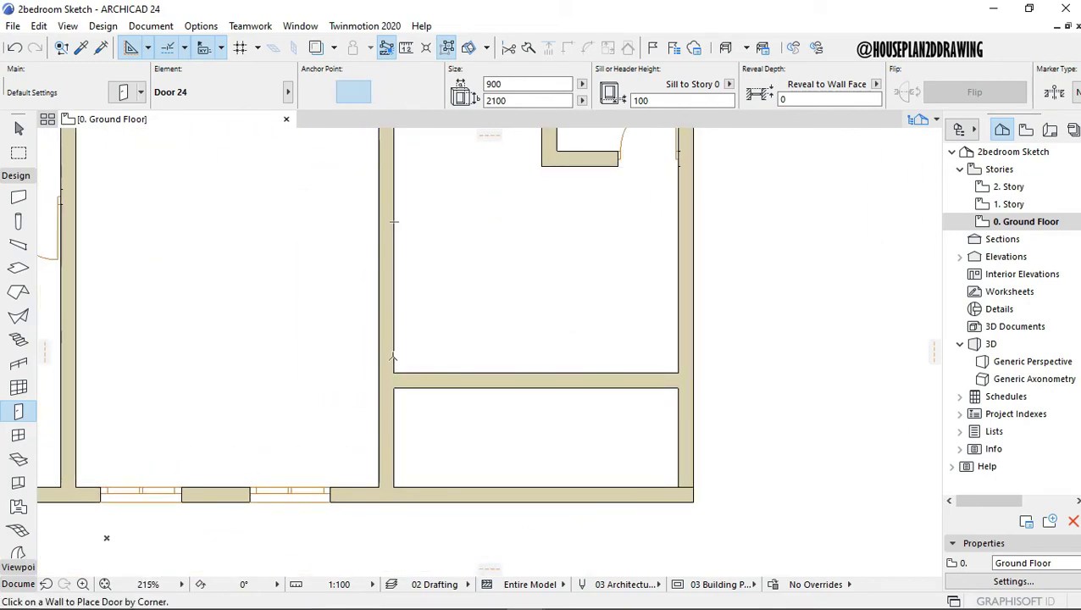
# Add doors just above the T-junction and in the right vertical wall, setting their swings.
pyautogui.click(393, 372)
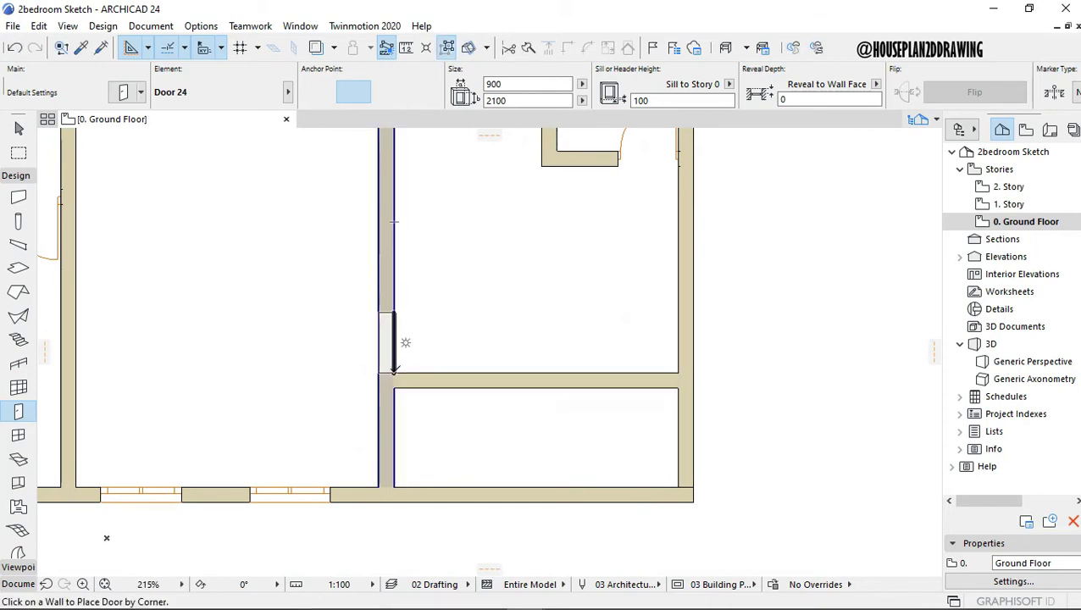
pyautogui.click(398, 342)
pyautogui.scroll(-1, 354, 417)
pyautogui.scroll(1, 467, 376)
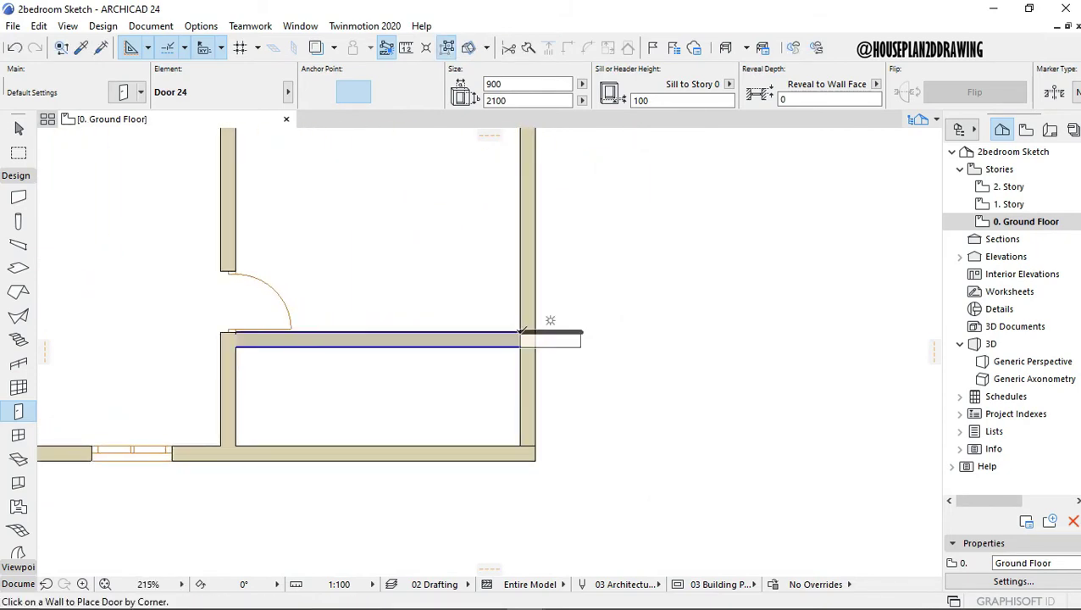
pyautogui.click(523, 329)
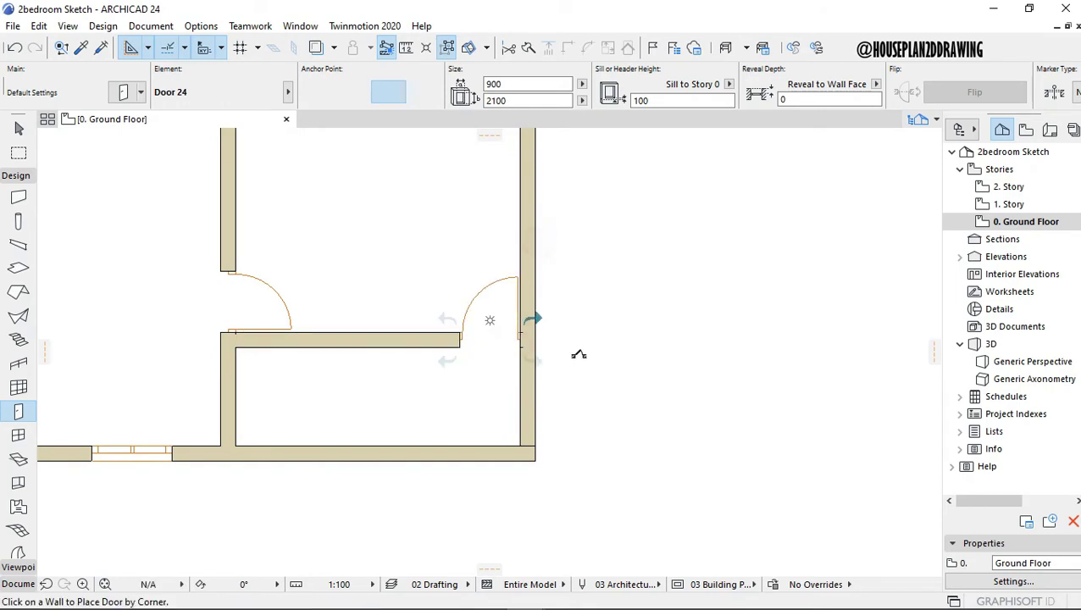
pyautogui.click(578, 354)
pyautogui.scroll(-4, 458, 393)
pyautogui.scroll(3, 418, 435)
# Place a sliding window in the interior horizontal wall, then return to the Door tool.
pyautogui.click(18, 434)
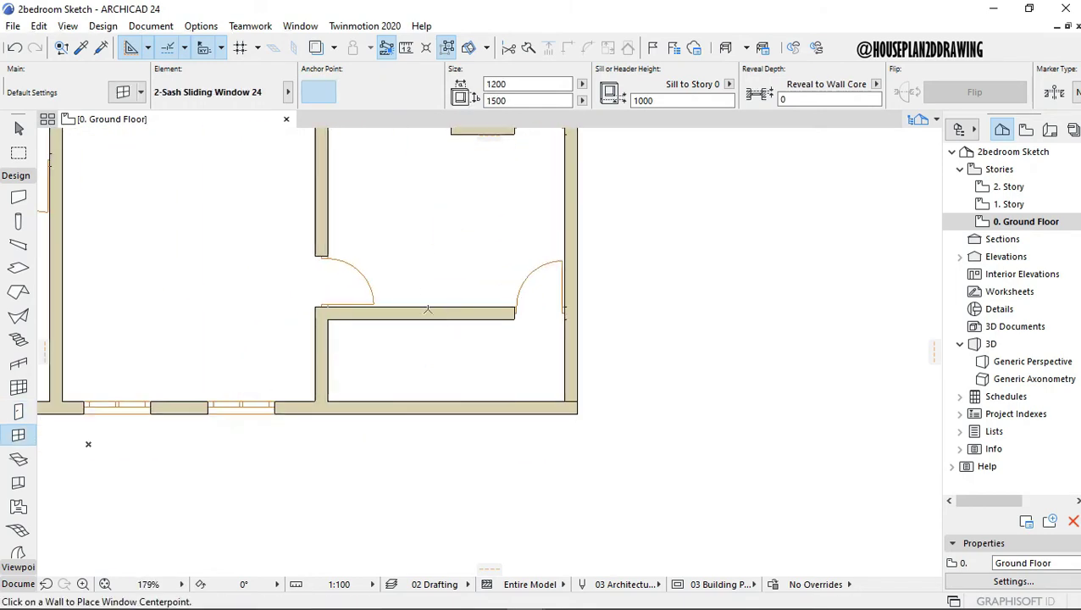
pyautogui.click(428, 307)
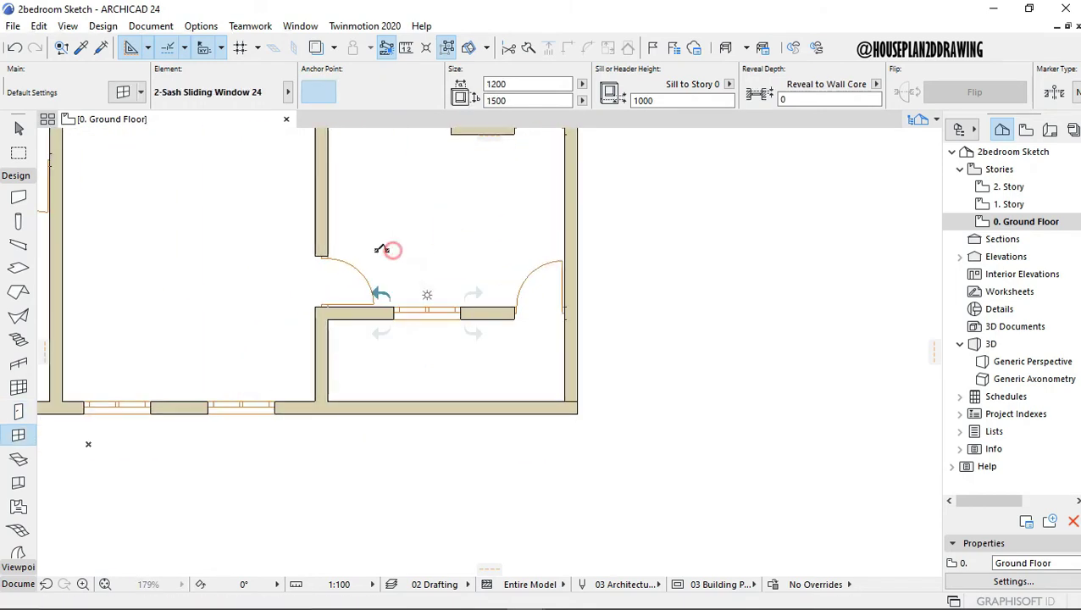
pyautogui.scroll(-5, 393, 314)
pyautogui.scroll(5, 376, 217)
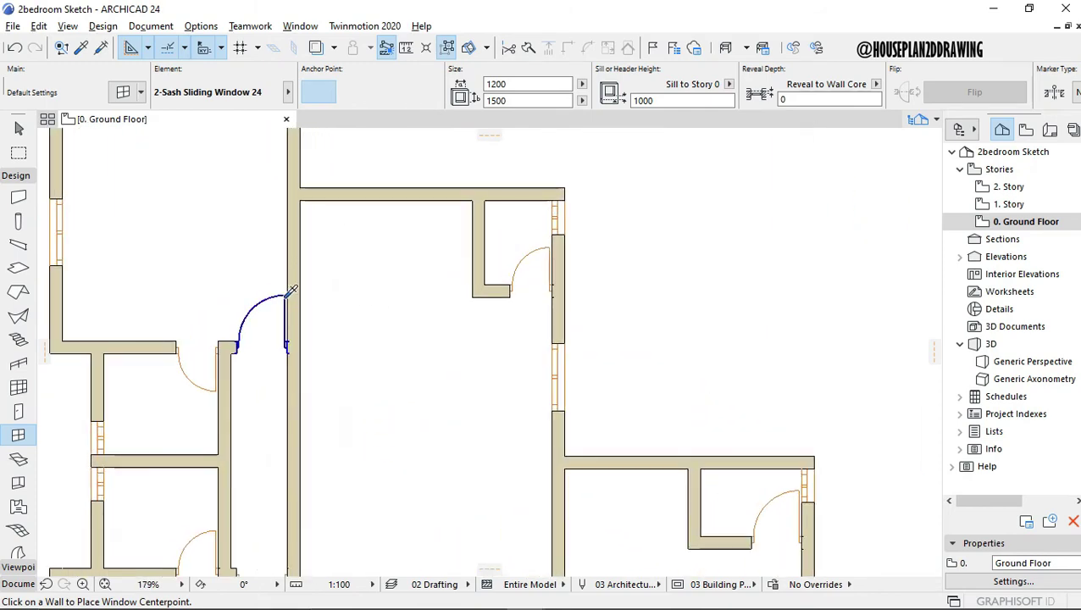
pyautogui.press('d')
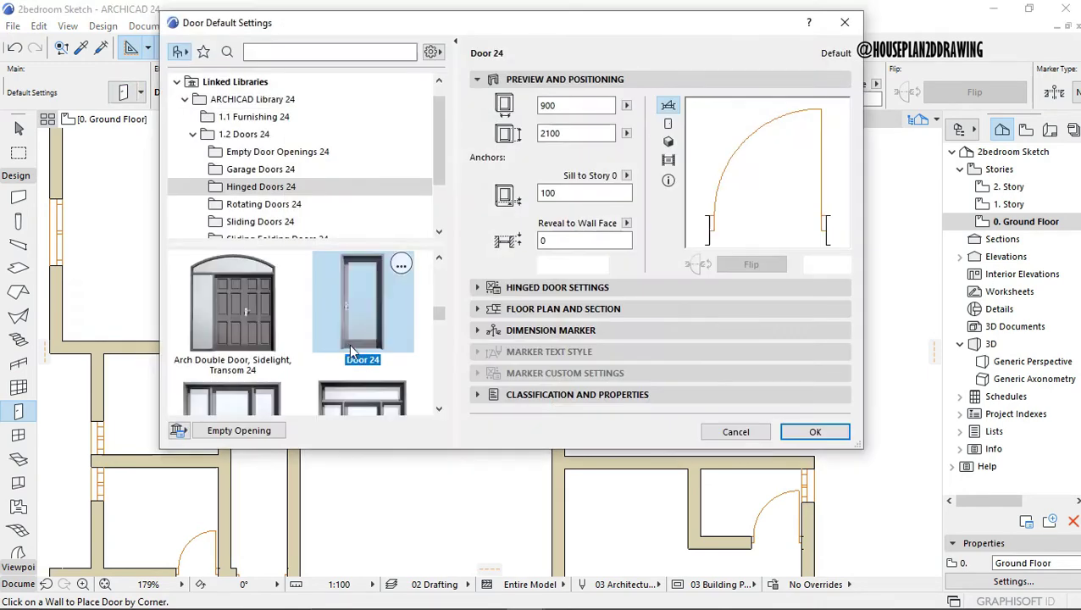
# Place a 1500 × 2100 Metal Double Door 24 opening downward, then pick up the sliding window's settings.
pyautogui.scroll(-3, 347, 339)
pyautogui.scroll(-2, 348, 345)
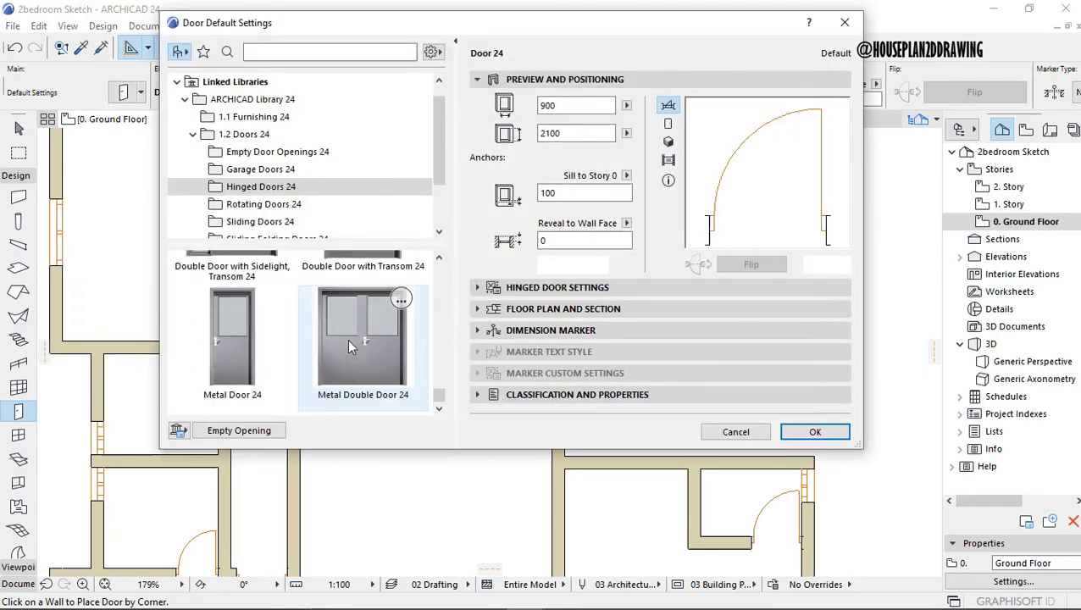
pyautogui.click(361, 343)
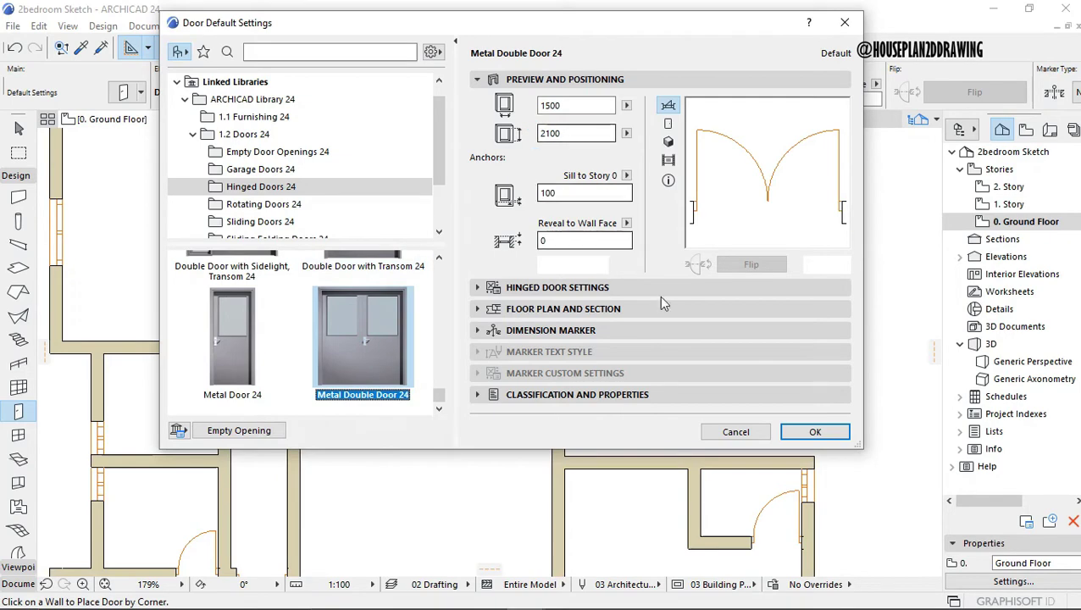
pyautogui.click(809, 432)
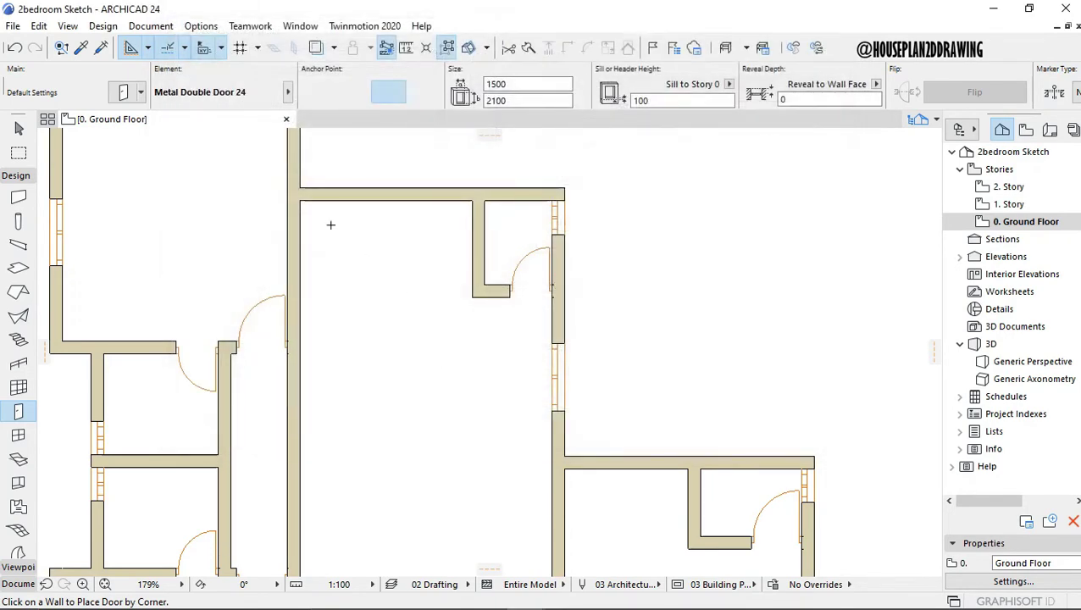
pyautogui.click(302, 200)
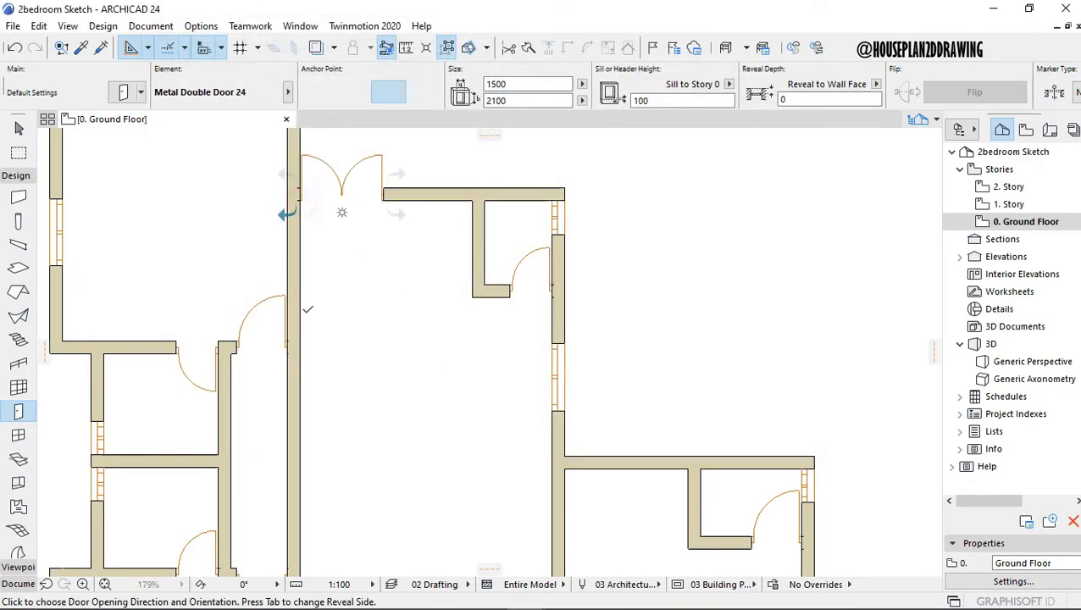
pyautogui.click(309, 343)
pyautogui.press('Escape')
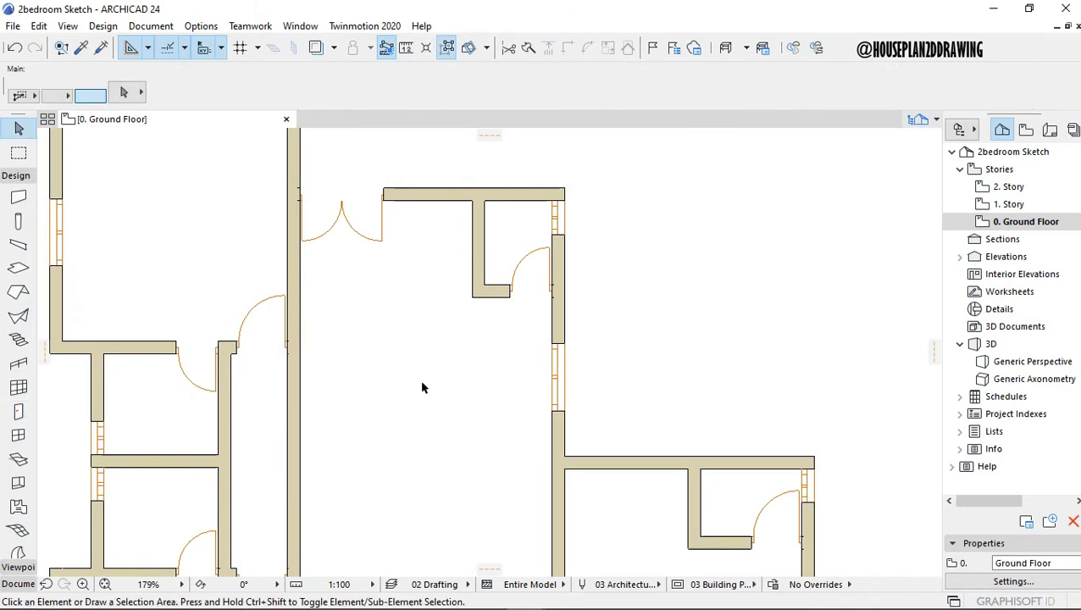
pyautogui.keyDown('alt'); pyautogui.click(559, 377); pyautogui.keyUp('alt')
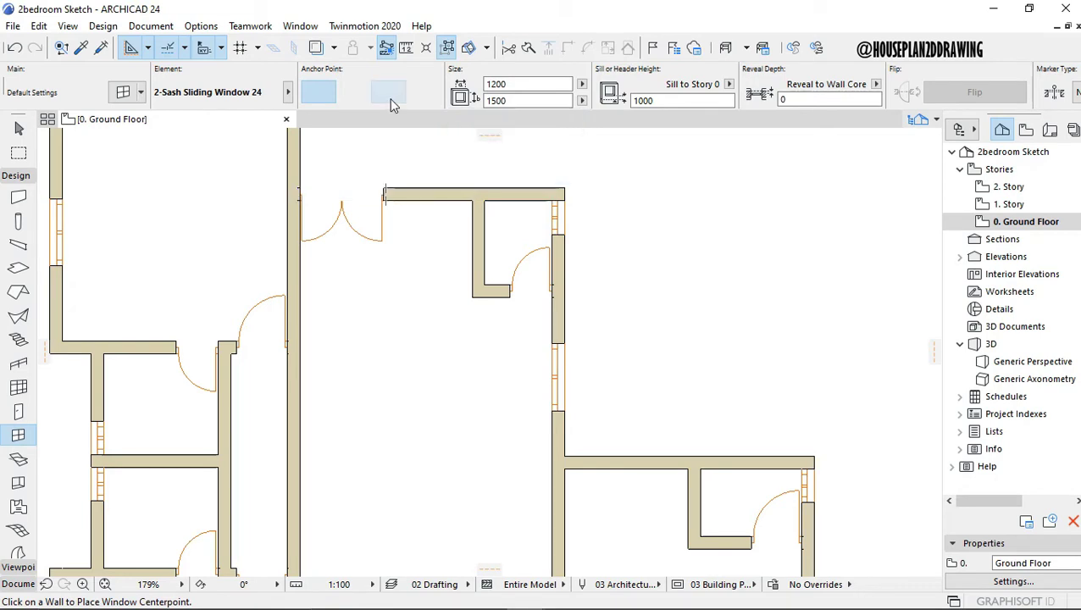
pyautogui.click(390, 93)
pyautogui.scroll(5, 487, 229)
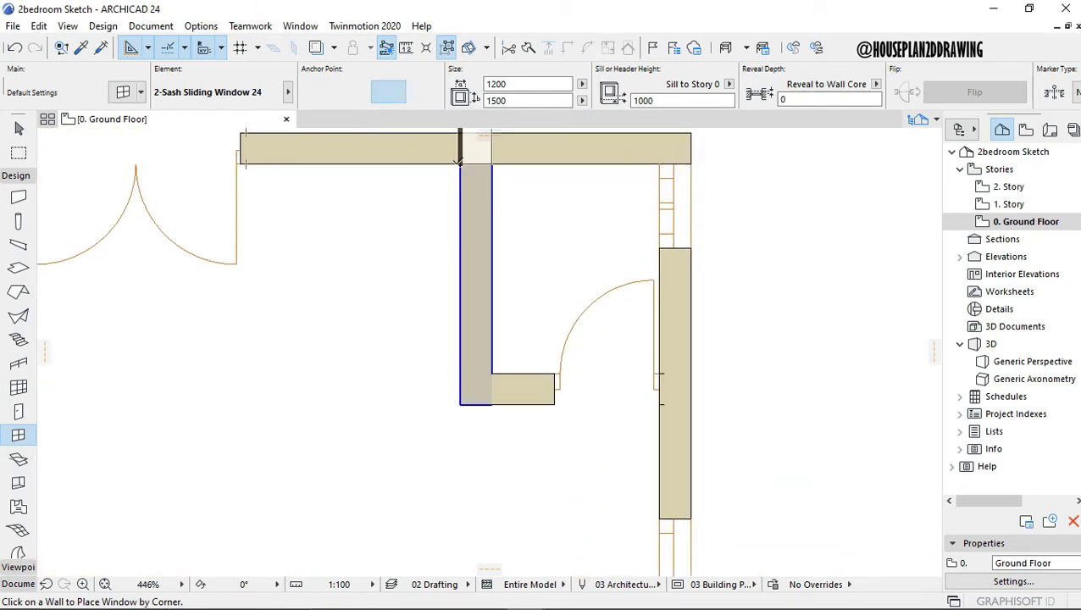
pyautogui.click(450, 165)
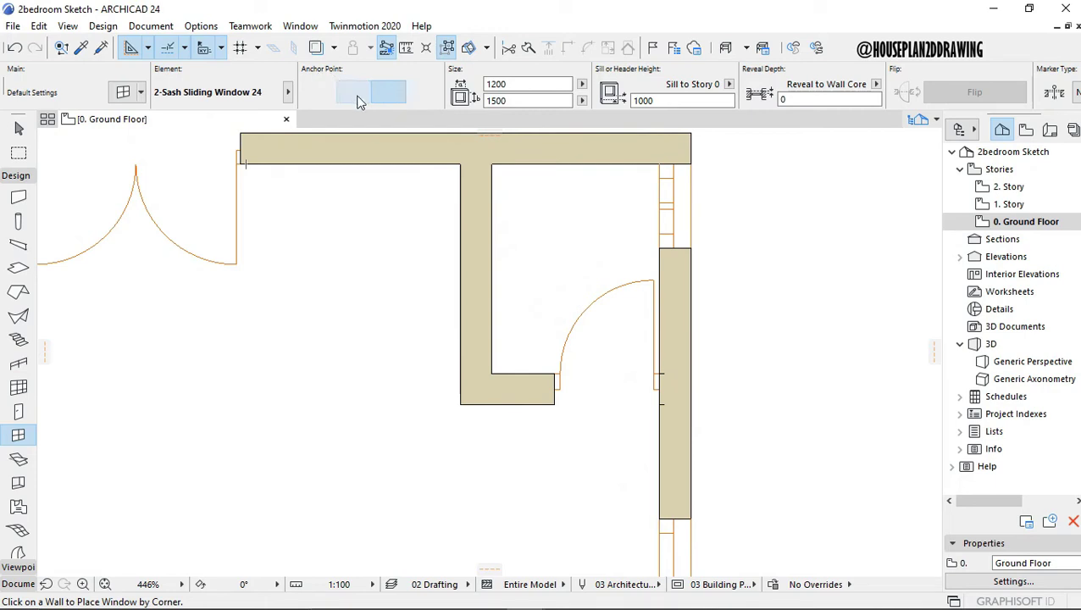
pyautogui.click(457, 163)
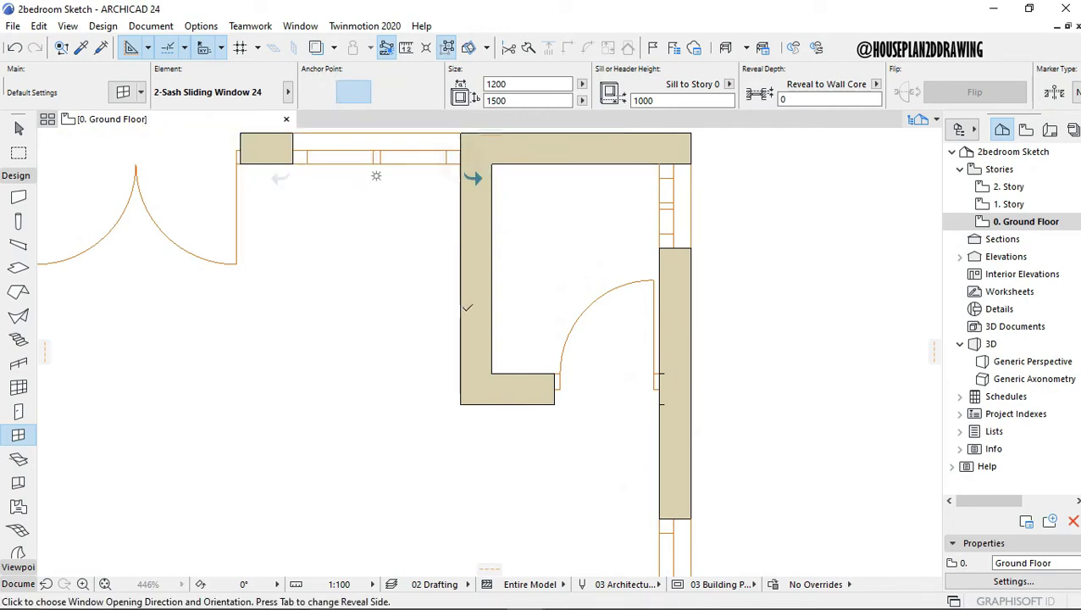
pyautogui.click(465, 322)
pyautogui.scroll(-4, 410, 245)
pyautogui.scroll(-4, 409, 195)
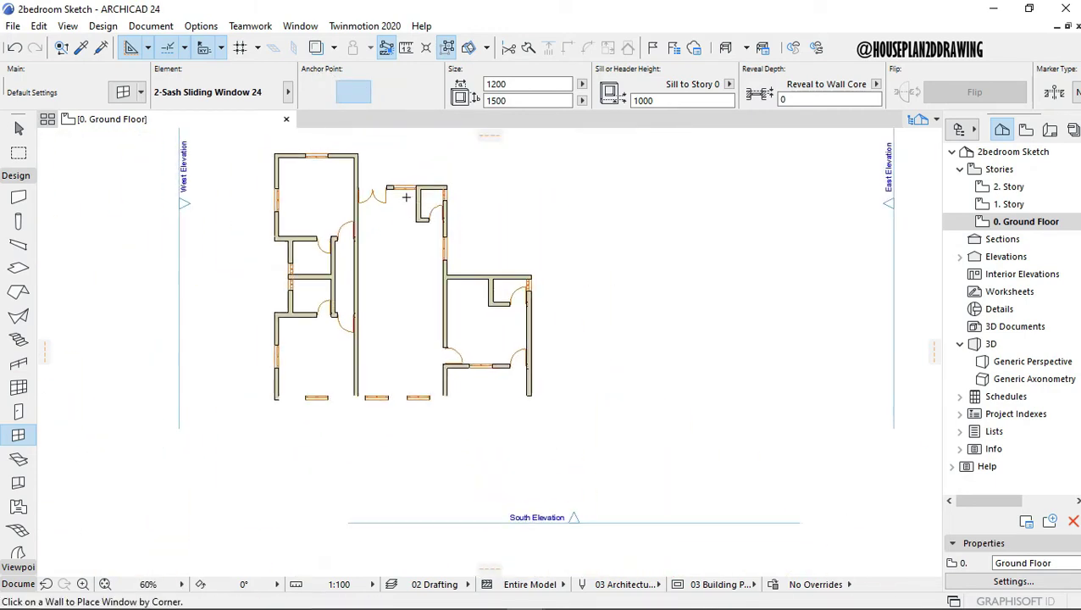
pyautogui.scroll(-1, 398, 194)
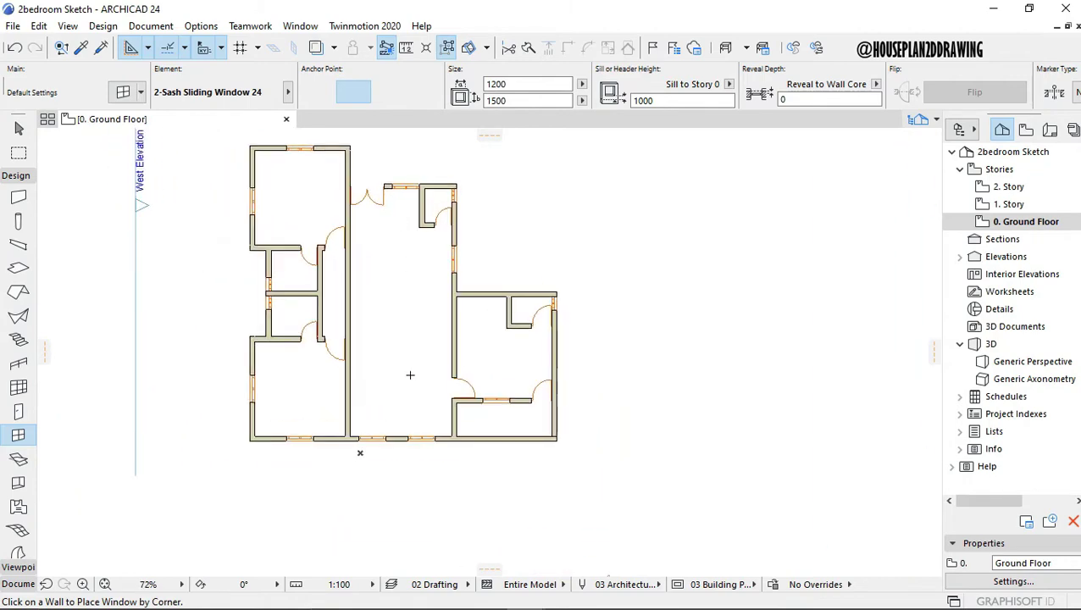
pyautogui.scroll(4, 334, 320)
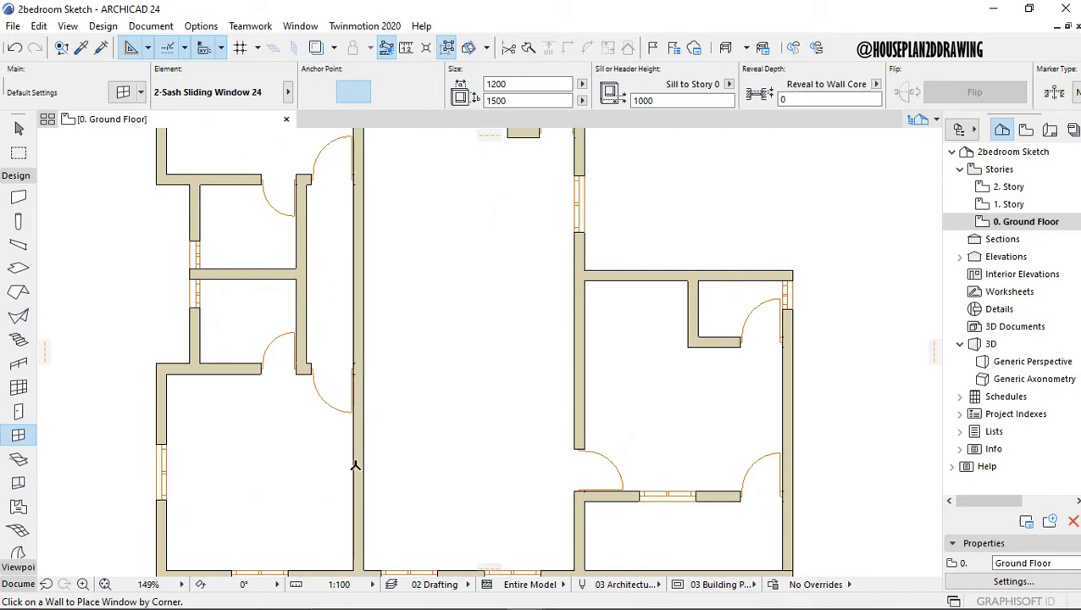
pyautogui.scroll(-1, 370, 360)
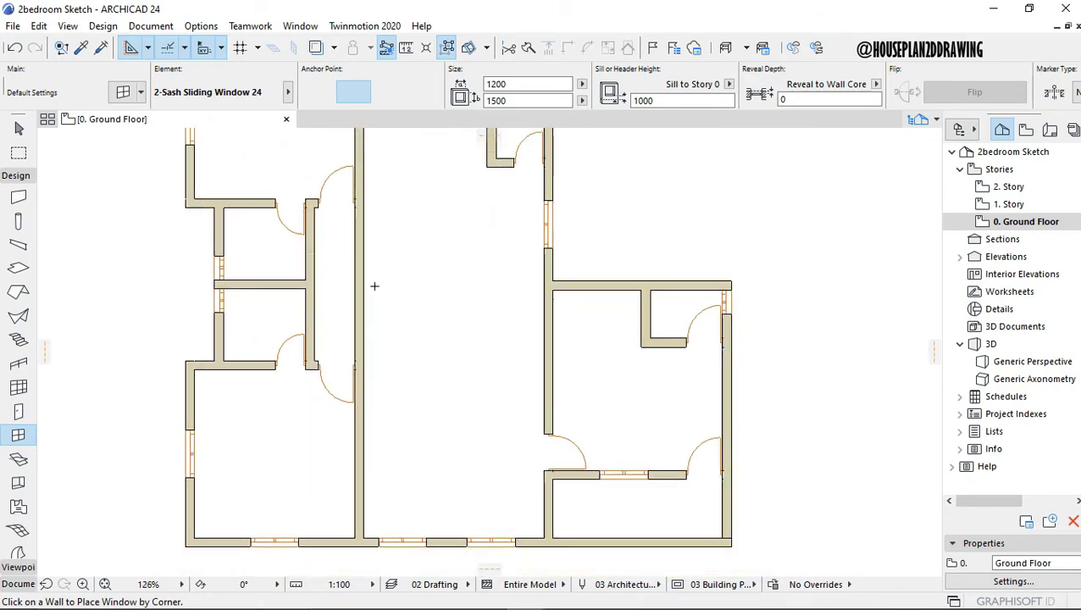
pyautogui.scroll(2, 375, 286)
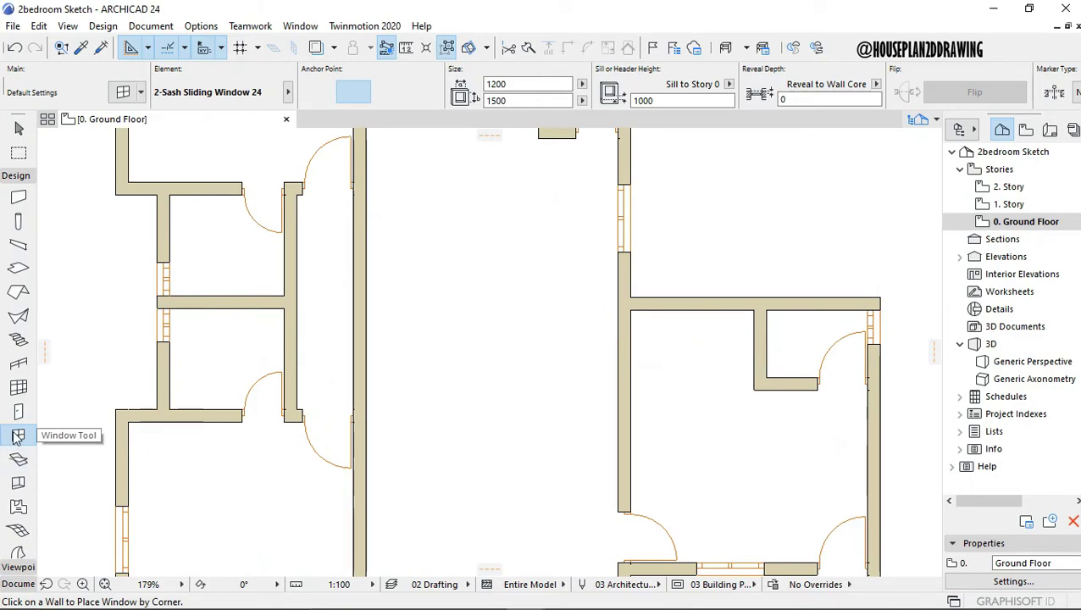
pyautogui.click(124, 93)
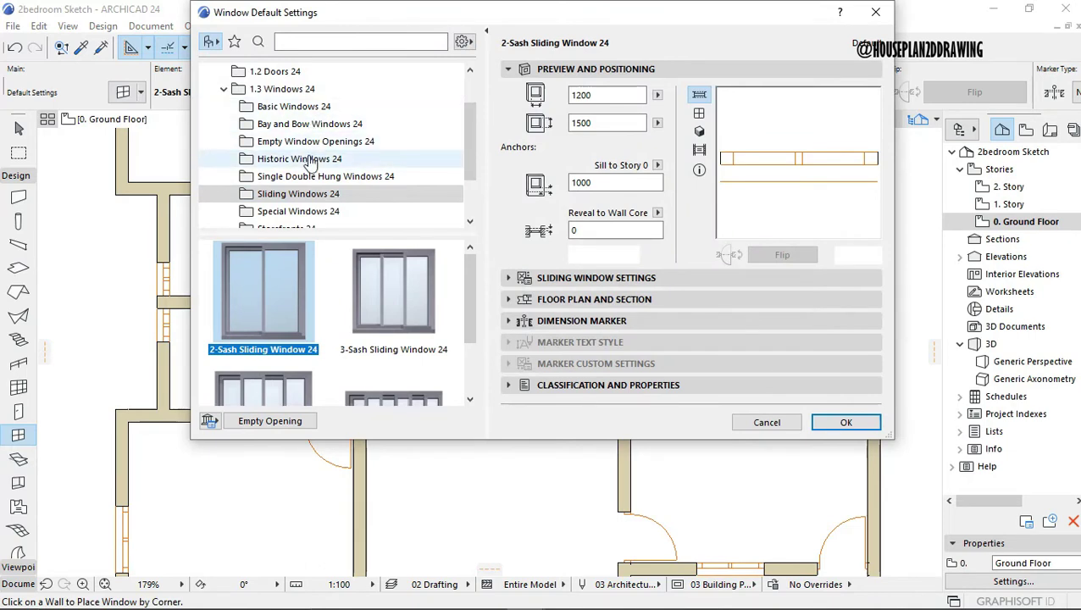
pyautogui.scroll(1, 315, 182)
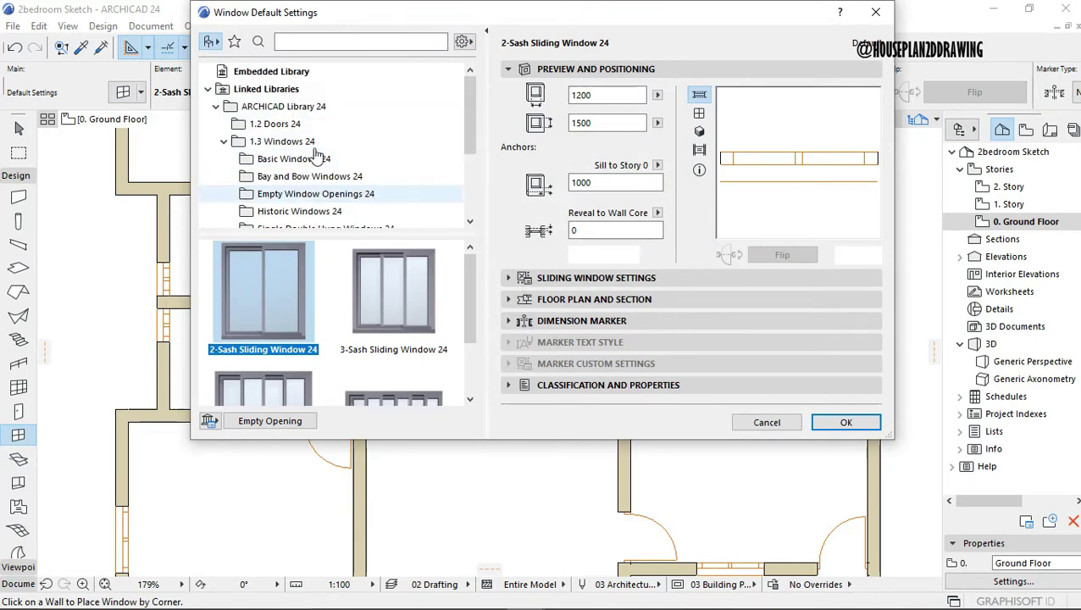
pyautogui.scroll(-1, 314, 153)
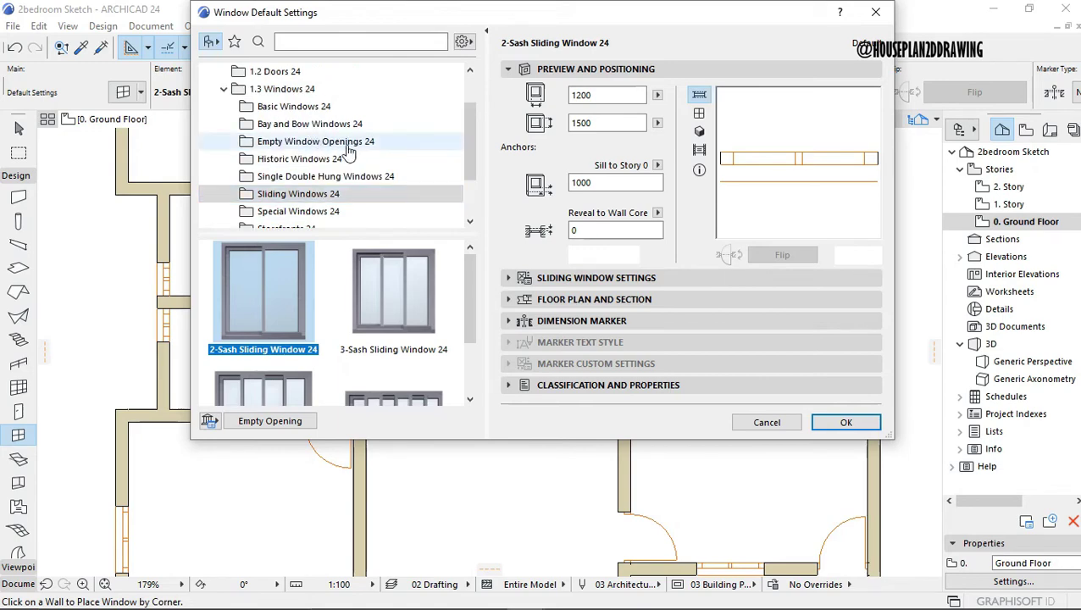
pyautogui.click(873, 14)
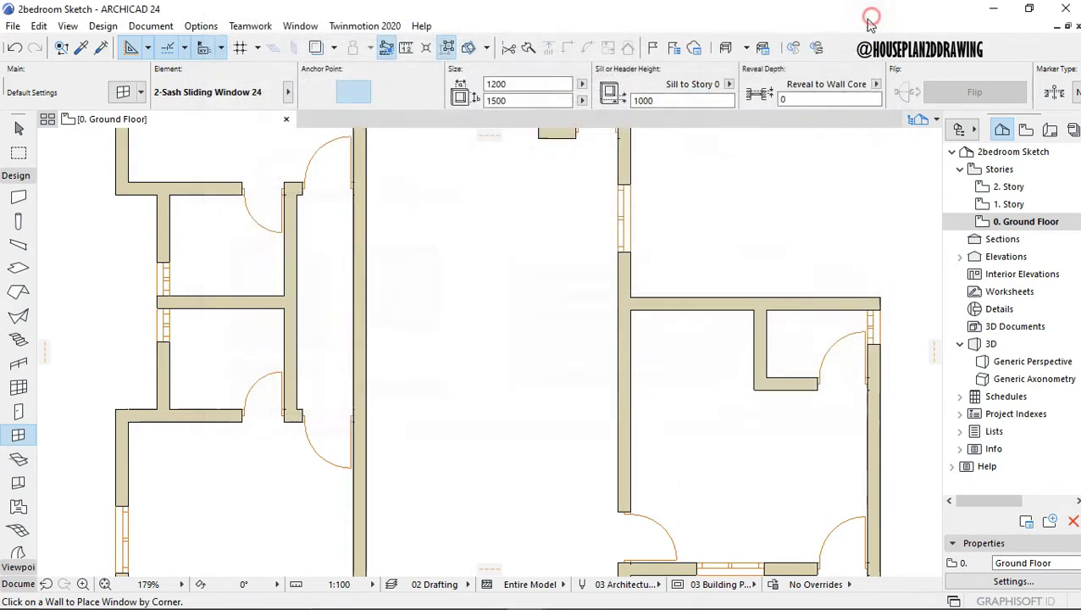
# Make the 1000 × 2100 Rectangular Door Opening 24 the default door.
pyautogui.click(19, 411)
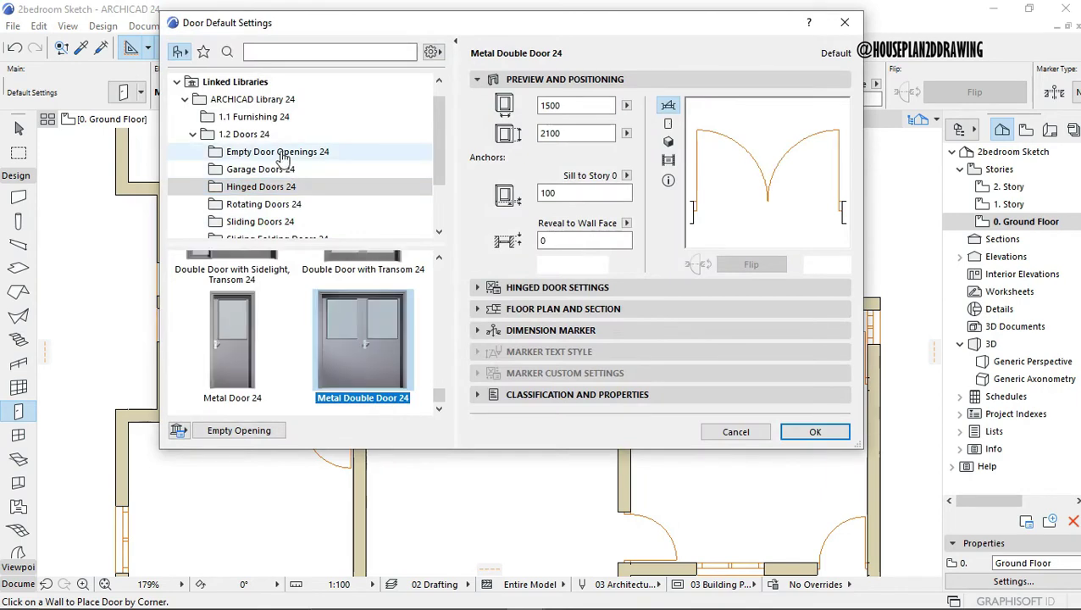
pyautogui.click(283, 153)
pyautogui.scroll(-2, 326, 305)
pyautogui.scroll(-1, 230, 381)
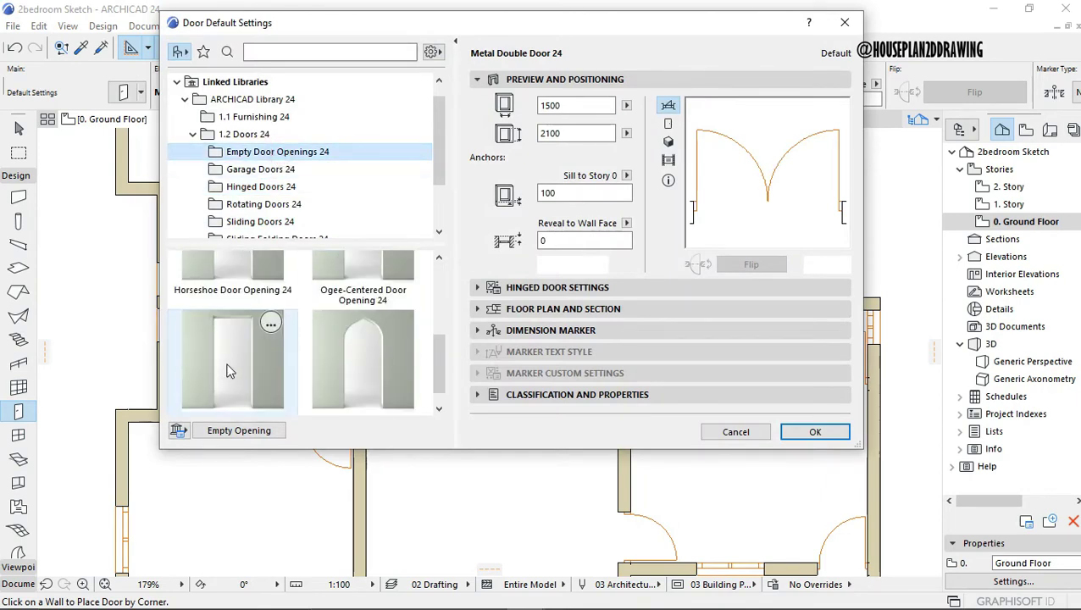
pyautogui.click(229, 370)
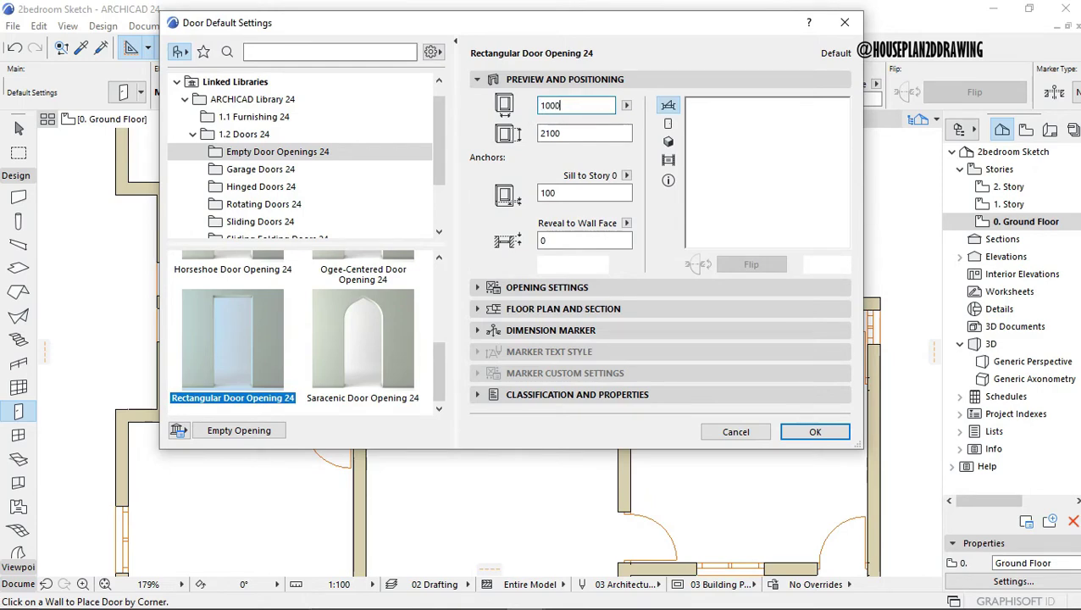
pyautogui.click(811, 434)
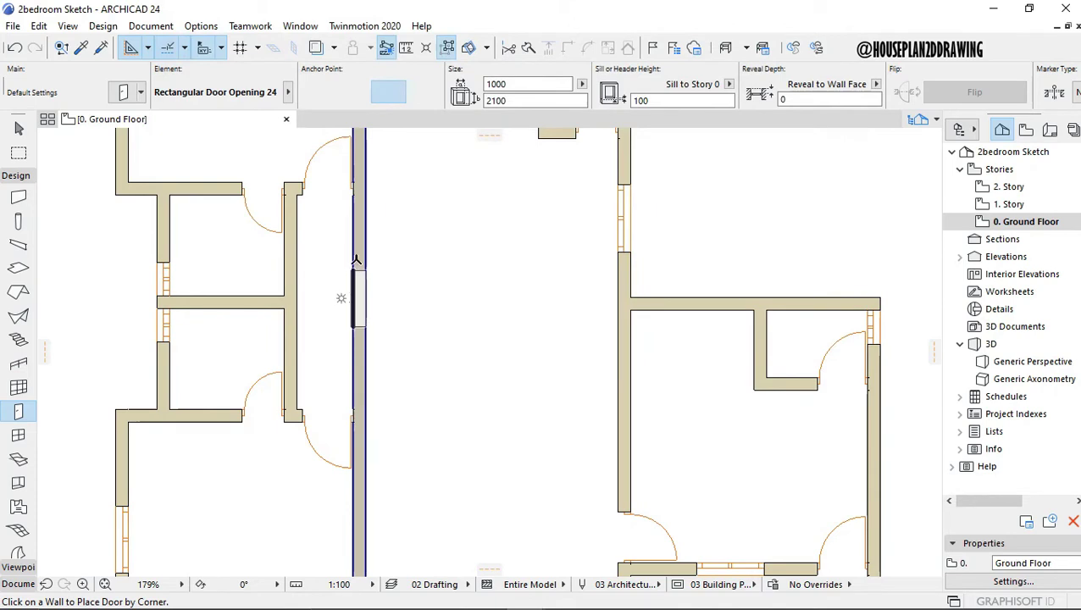
# Cut a centre-anchored 1000-wide opening into the long wall between the west rooms and the hall.
pyautogui.click(321, 97)
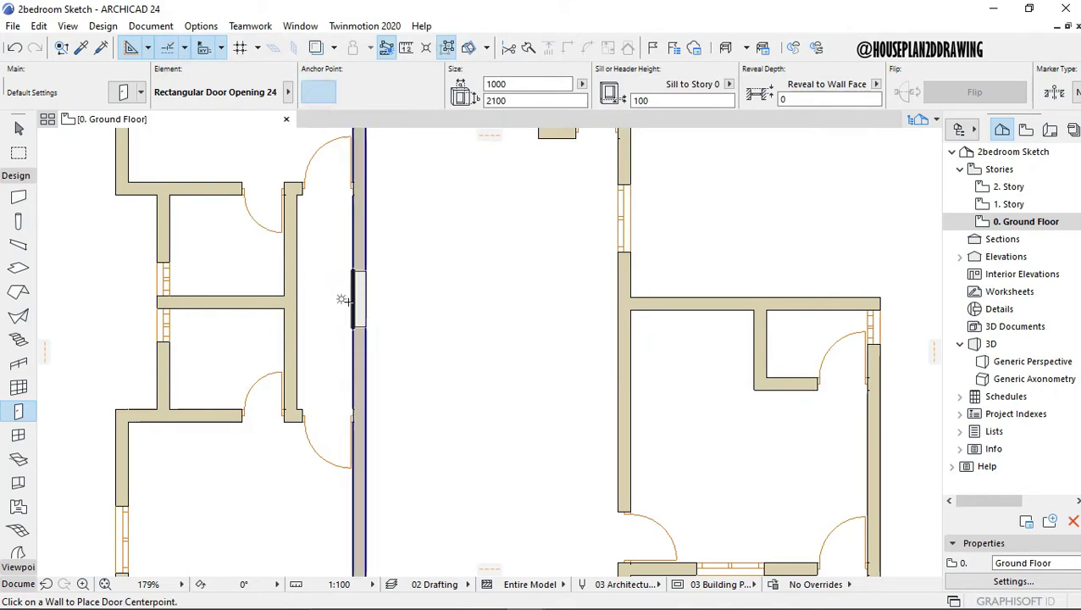
pyautogui.click(343, 302)
pyautogui.click(306, 413)
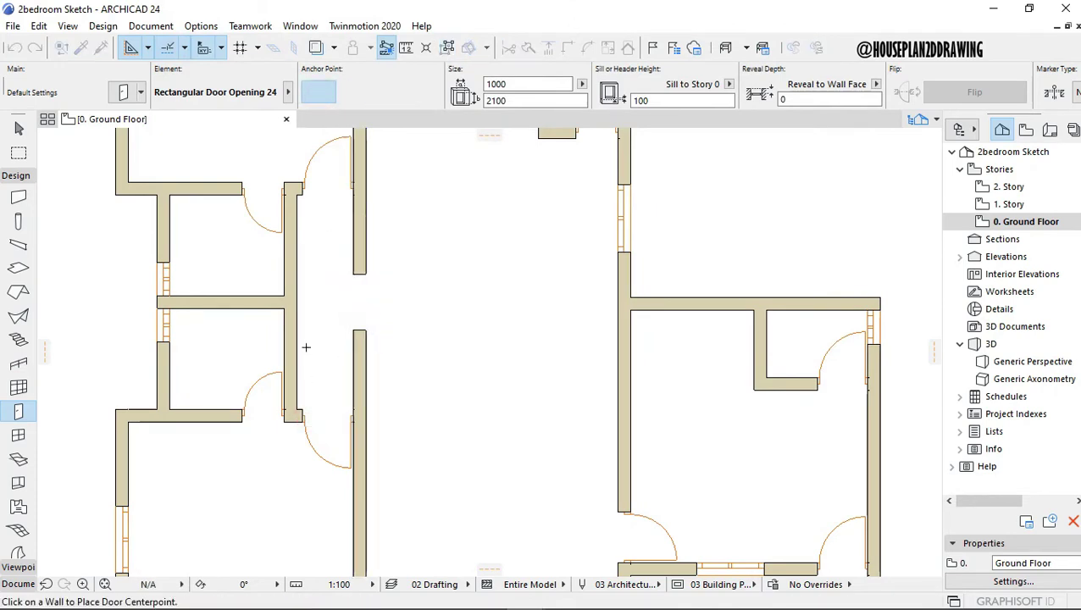
pyautogui.scroll(-5, 342, 347)
pyautogui.scroll(1, 338, 376)
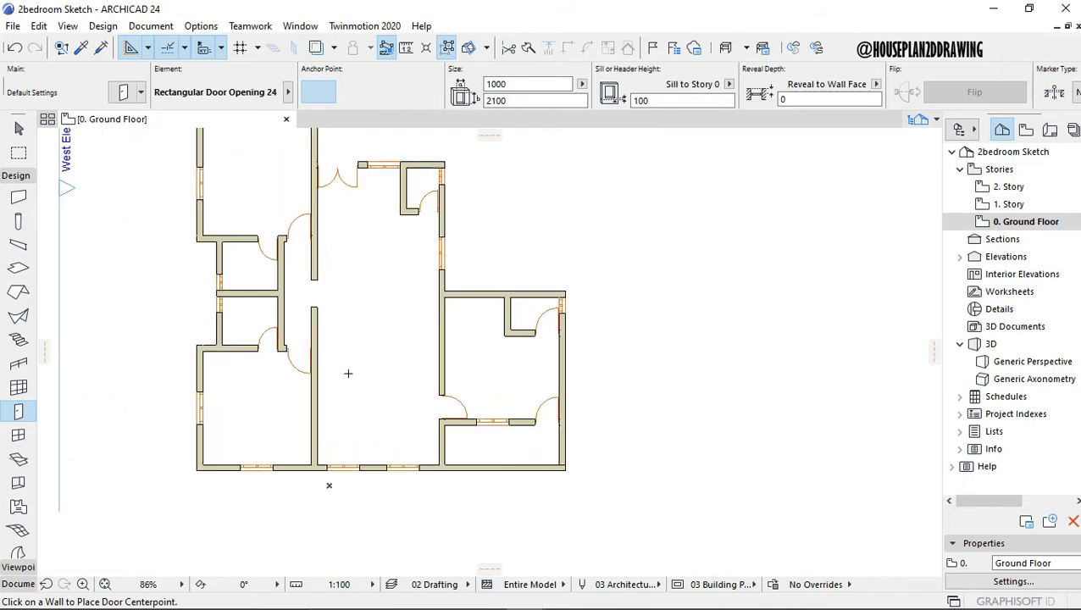
pyautogui.scroll(-3, 343, 332)
pyautogui.scroll(3, 343, 332)
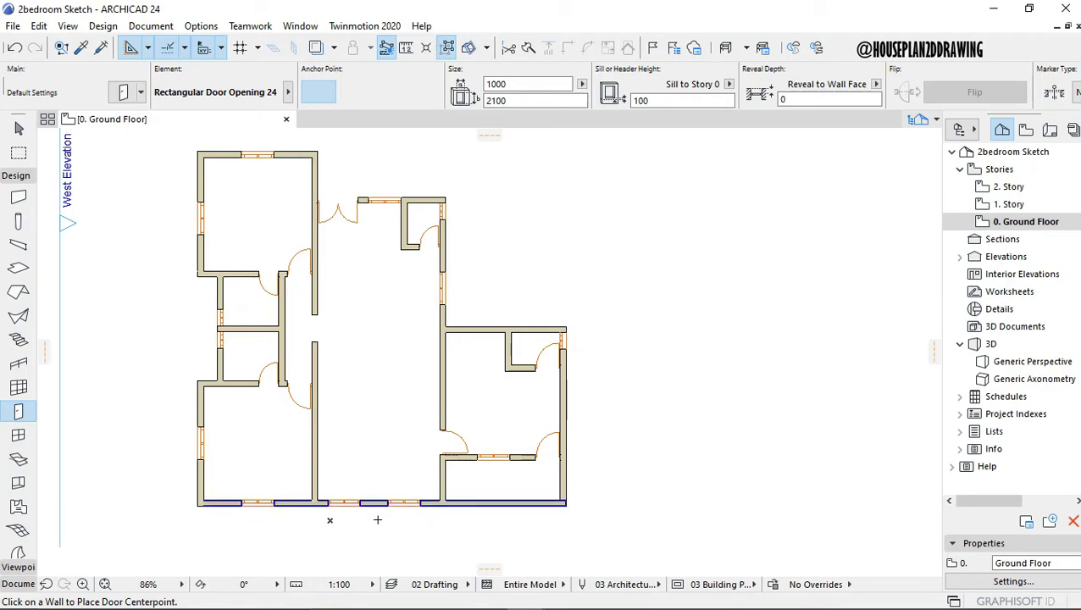
pyautogui.scroll(5, 435, 483)
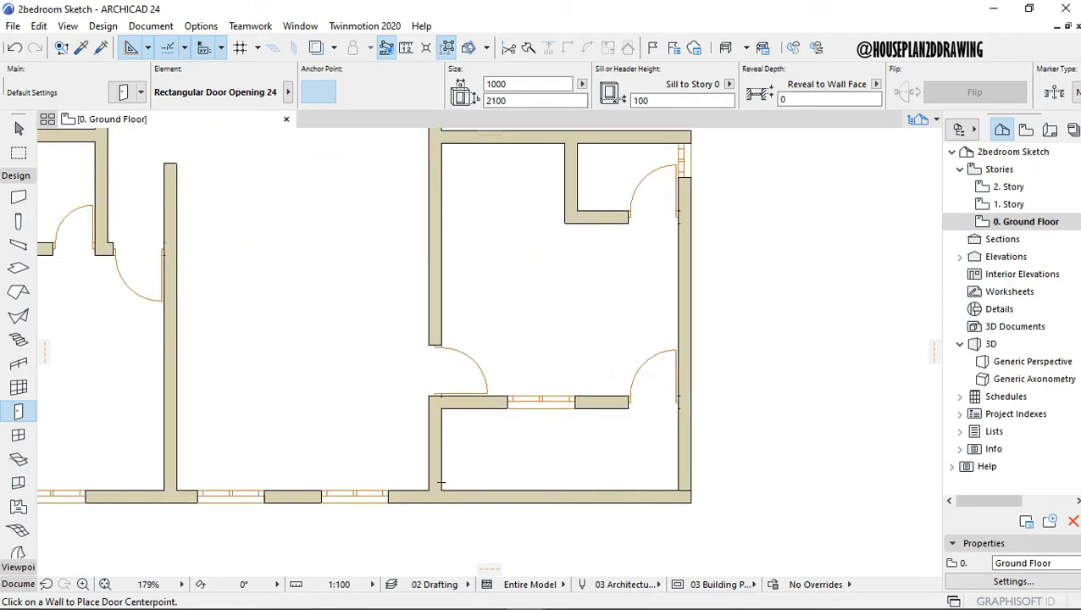
pyautogui.scroll(2, 432, 488)
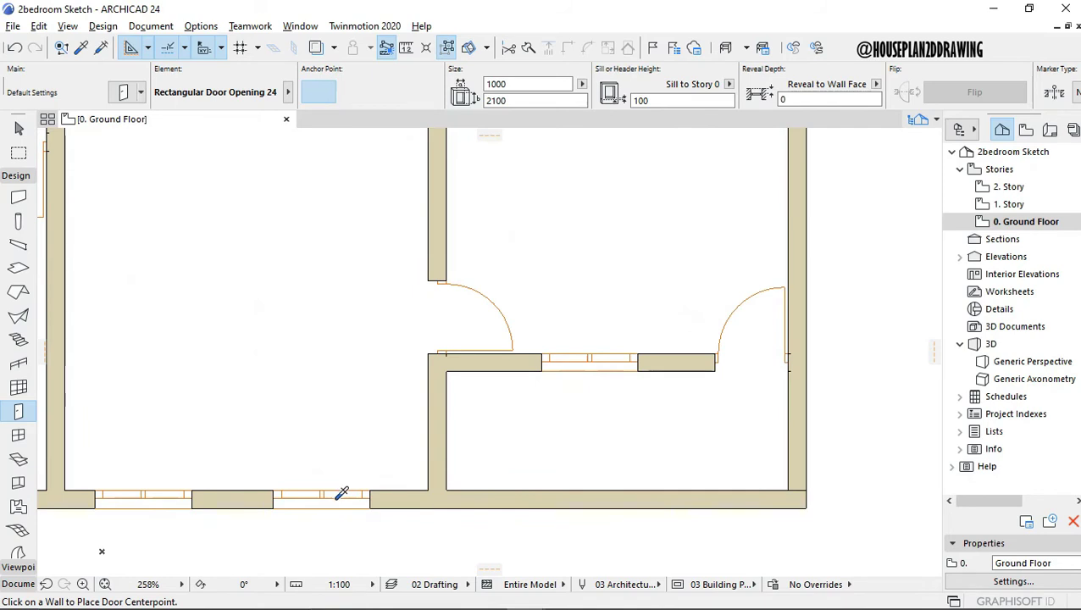
# Place a 2-Sash Sliding Window in the short lower central wall and clear the bottom-right corner walls.
pyautogui.press('w')
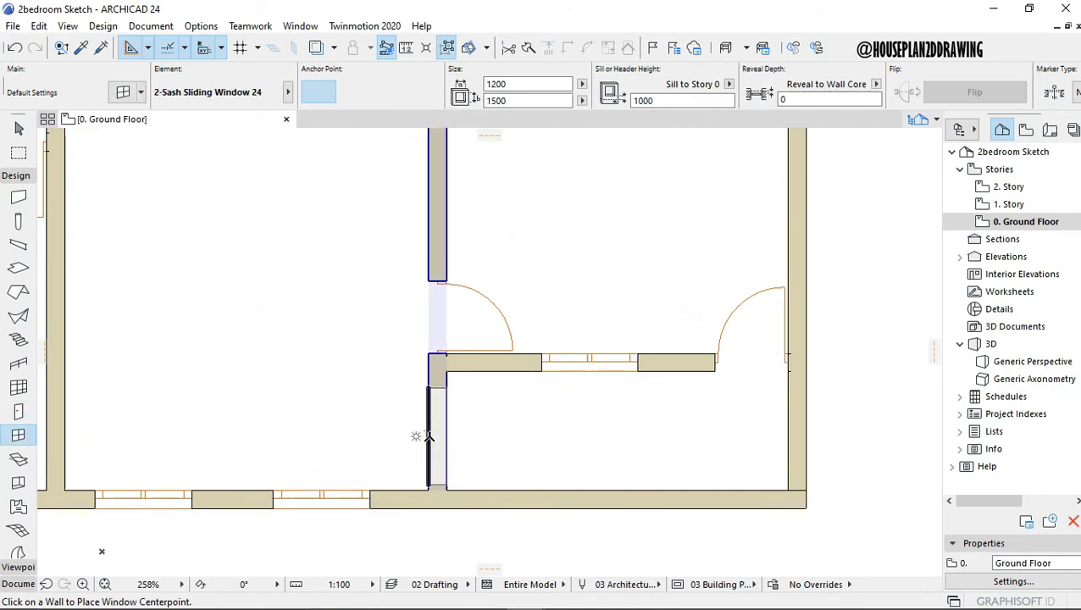
pyautogui.click(415, 430)
pyautogui.click(373, 526)
pyautogui.scroll(-4, 455, 474)
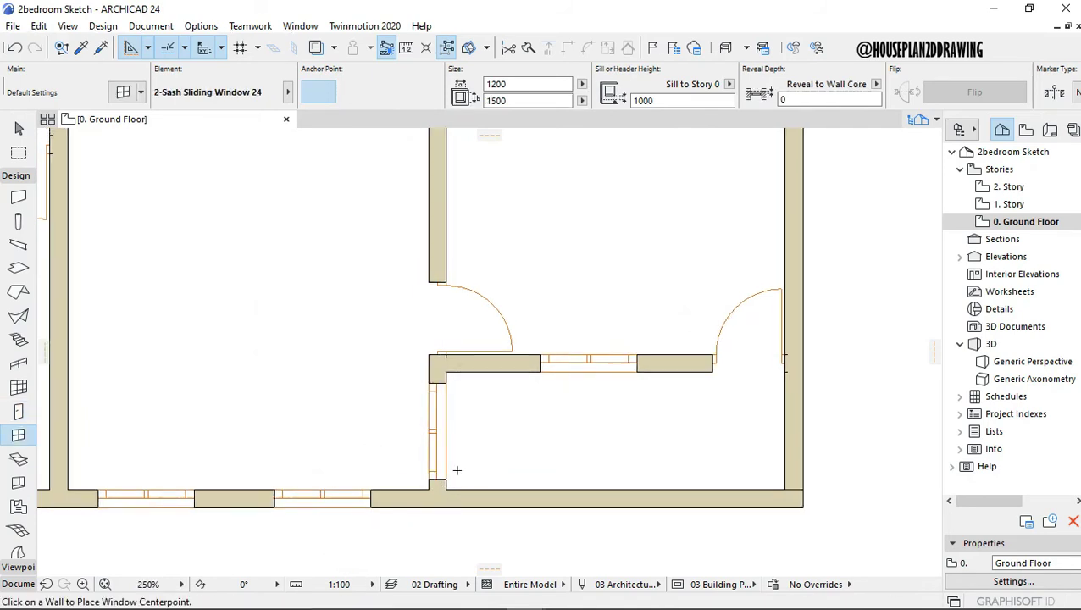
pyautogui.scroll(-3, 404, 455)
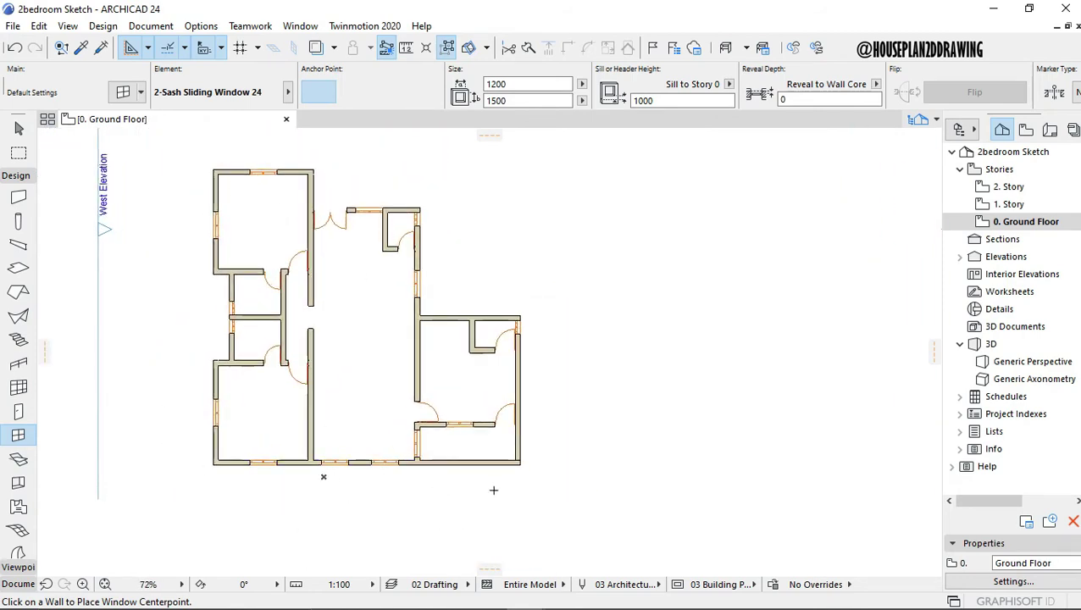
pyautogui.scroll(2, 492, 506)
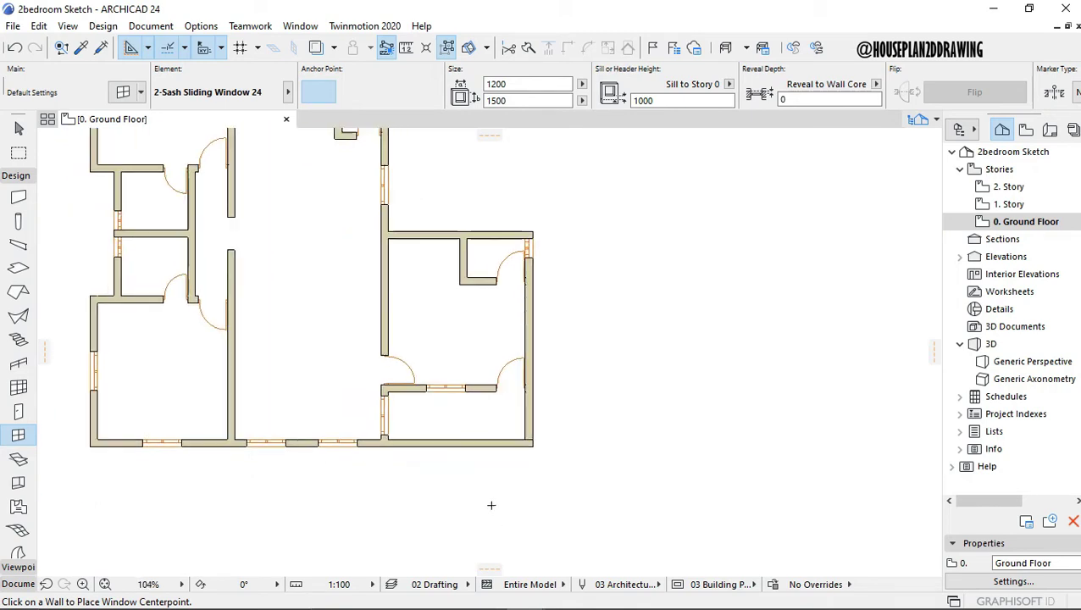
pyautogui.click(528, 432)
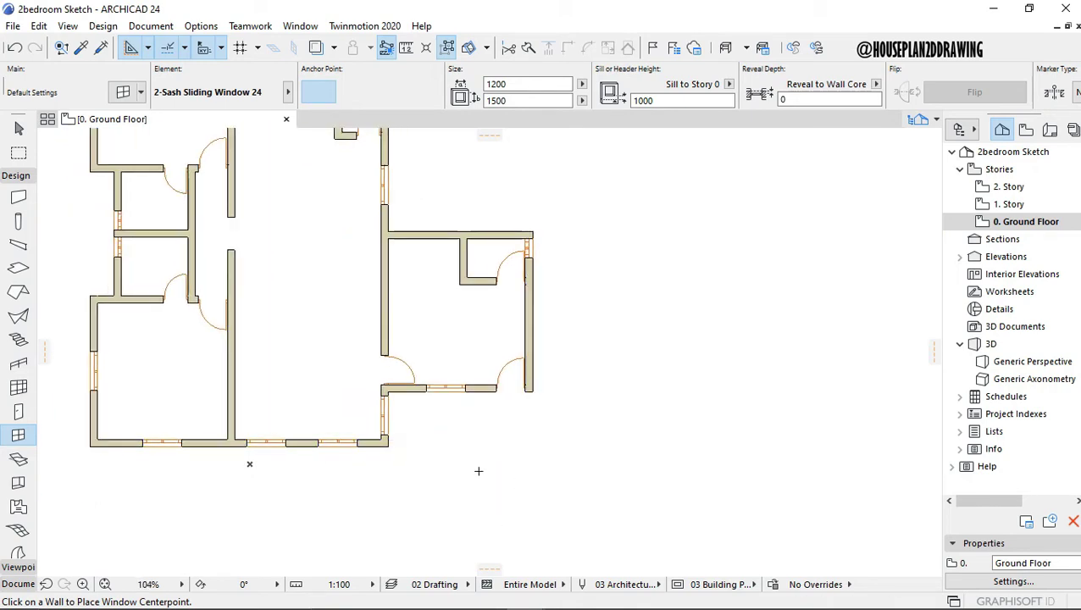
pyautogui.scroll(-2, 479, 470)
pyautogui.scroll(7, 491, 485)
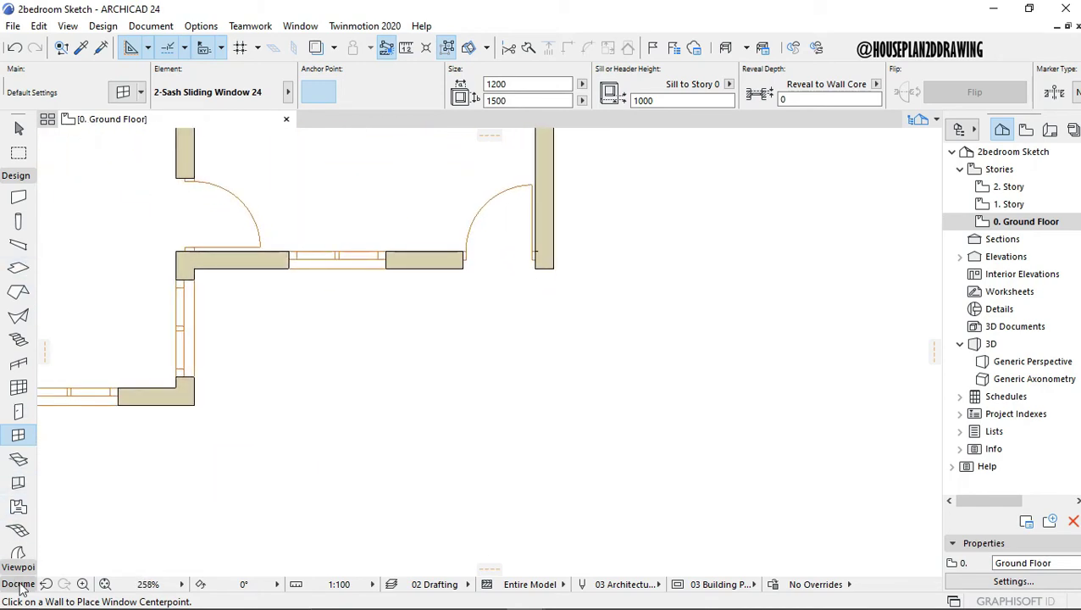
# Set up the Line tool with the Dashed line type and pen 21.
pyautogui.click(17, 175)
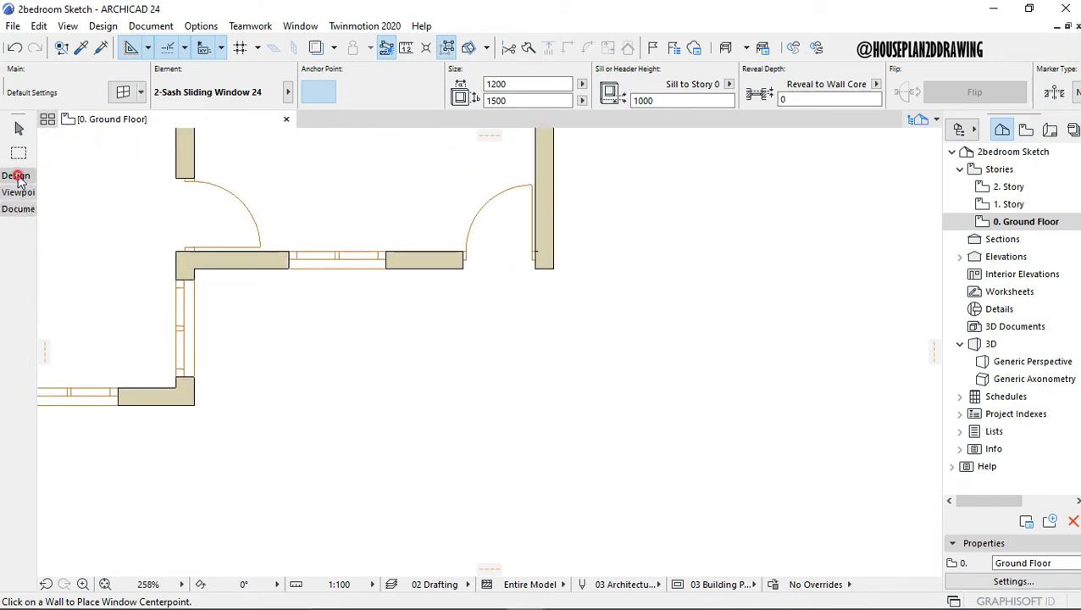
pyautogui.click(23, 210)
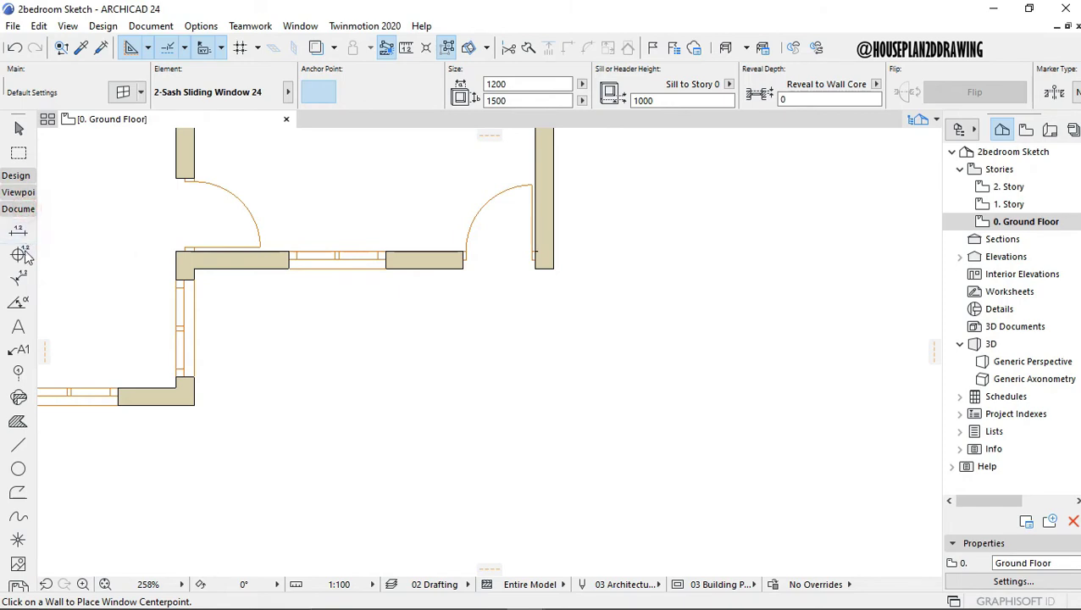
pyautogui.click(19, 445)
pyautogui.click(521, 102)
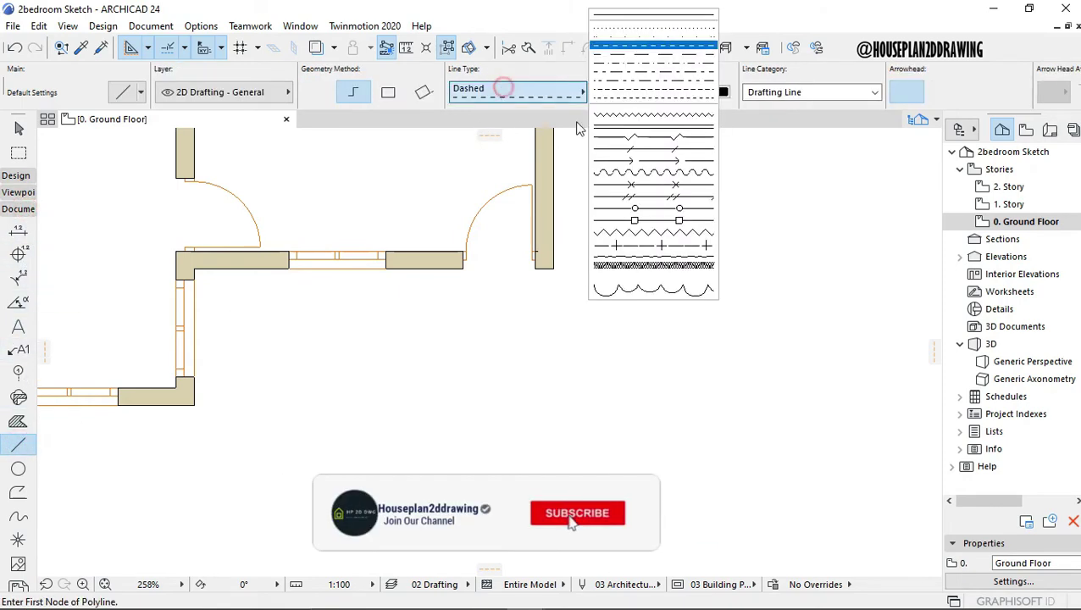
pyautogui.click(636, 48)
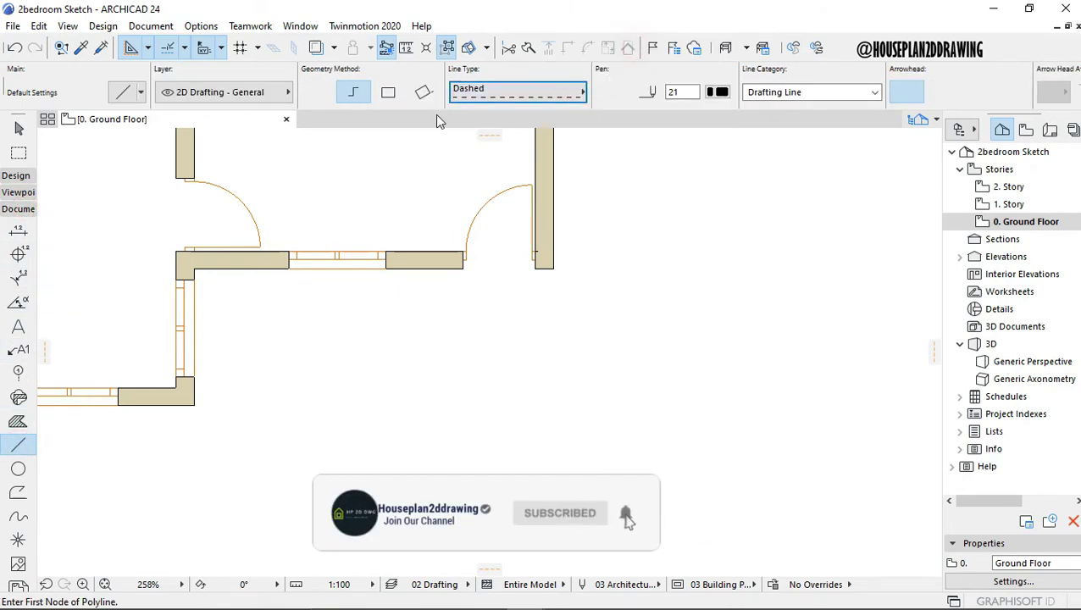
pyautogui.click(718, 92)
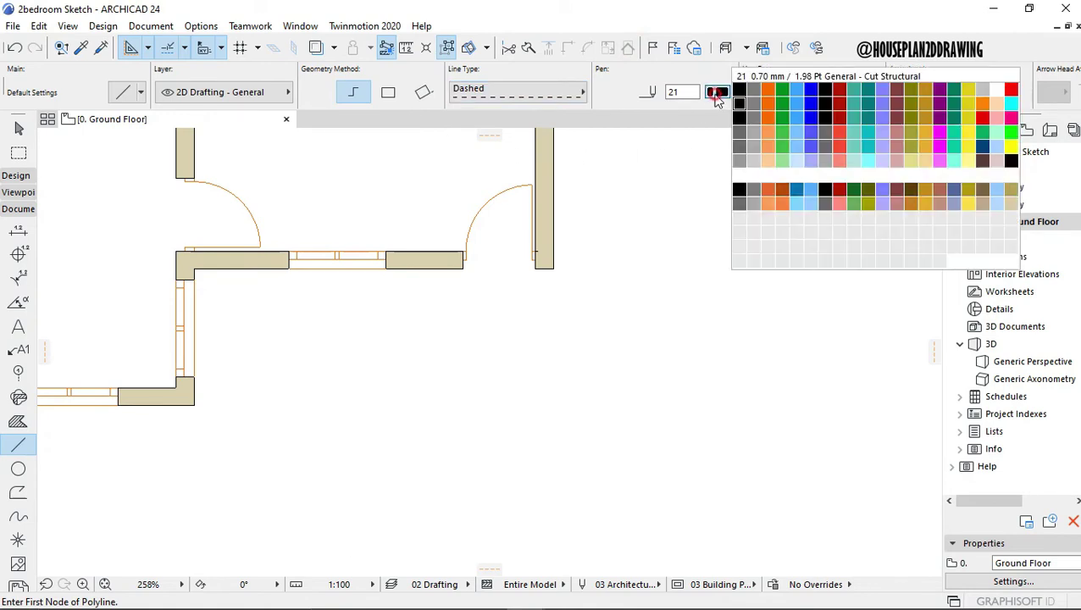
pyautogui.click(738, 108)
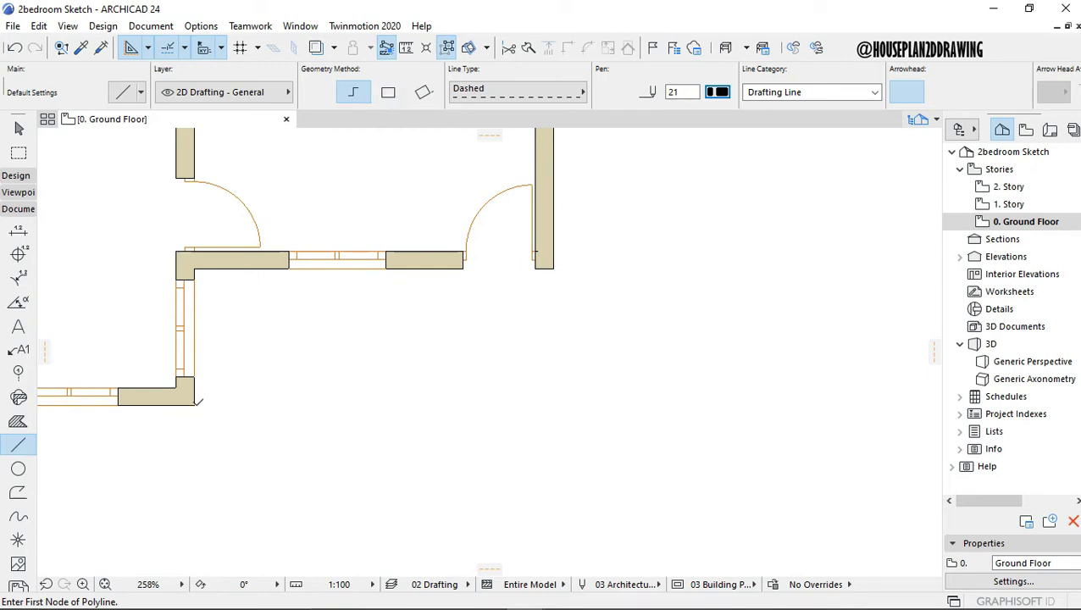
# Trace a dashed polyline from the lower wall corner across to the right and up to the wall end.
pyautogui.click(194, 405)
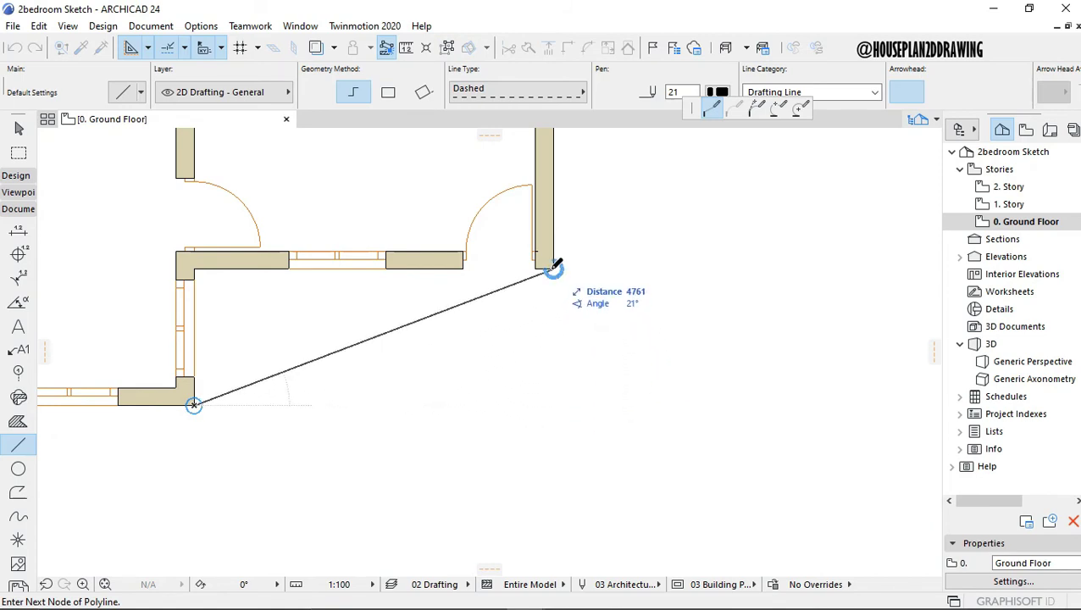
pyautogui.click(555, 404)
pyautogui.doubleClick(552, 268)
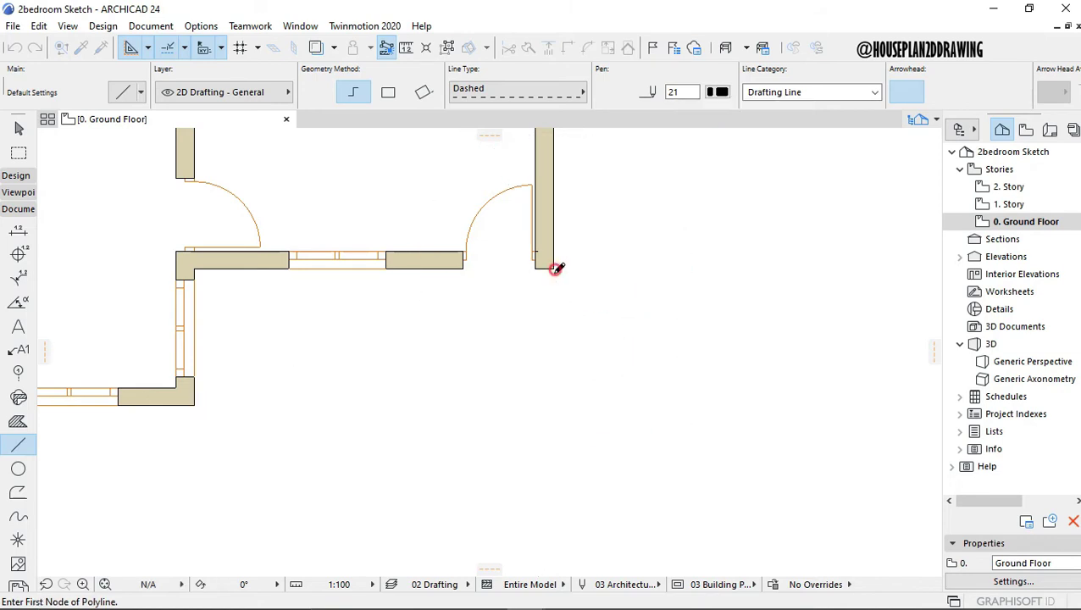
pyautogui.scroll(-5, 520, 367)
pyautogui.scroll(5, 544, 257)
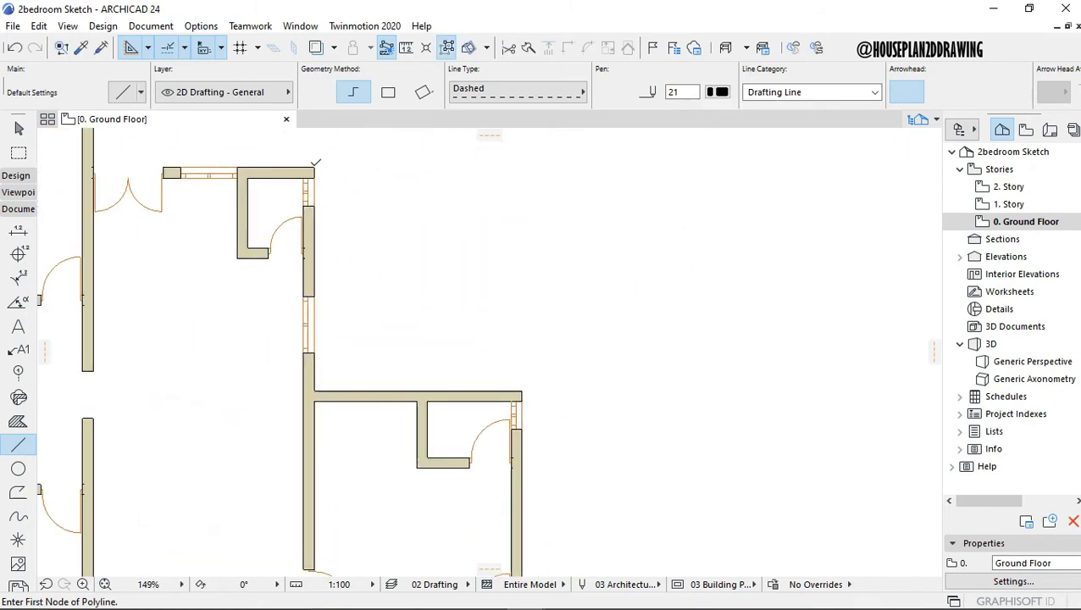
# Trace a second dashed polyline from the upper corner across and down to the wall corner.
pyautogui.click(314, 168)
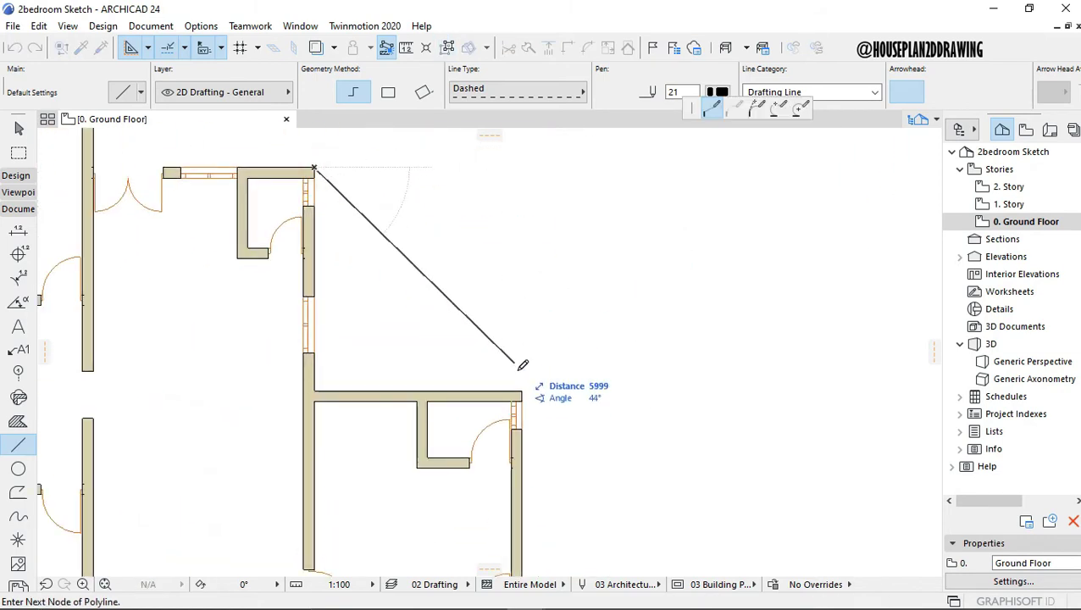
pyautogui.click(526, 168)
pyautogui.doubleClick(524, 388)
pyautogui.scroll(-4, 584, 377)
pyautogui.scroll(4, 352, 292)
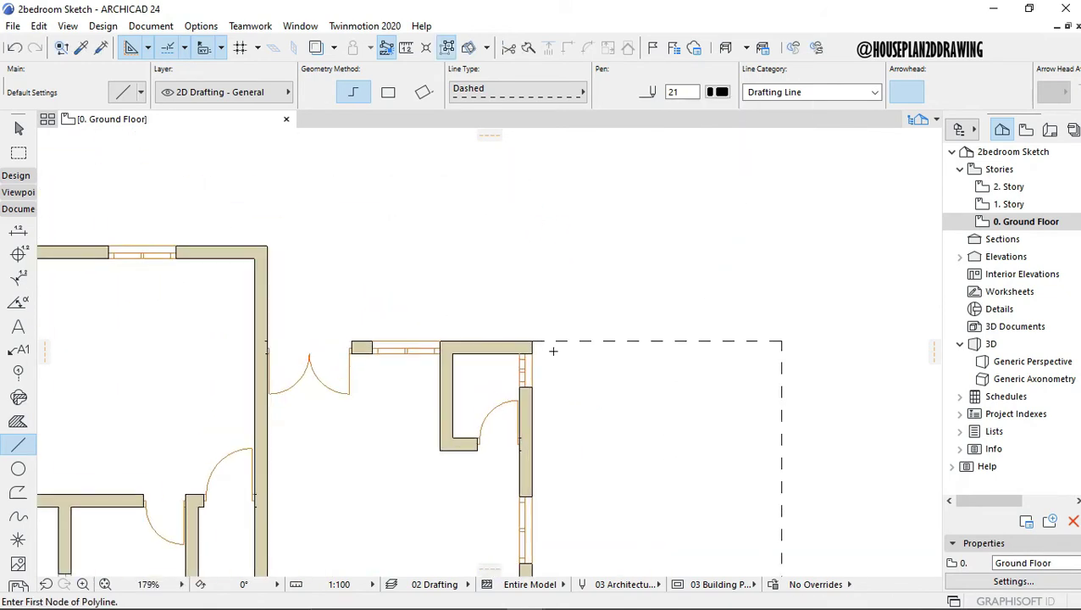
# Trace a third dashed polyline from the east wall corner up and across to the far corner.
pyautogui.click(531, 341)
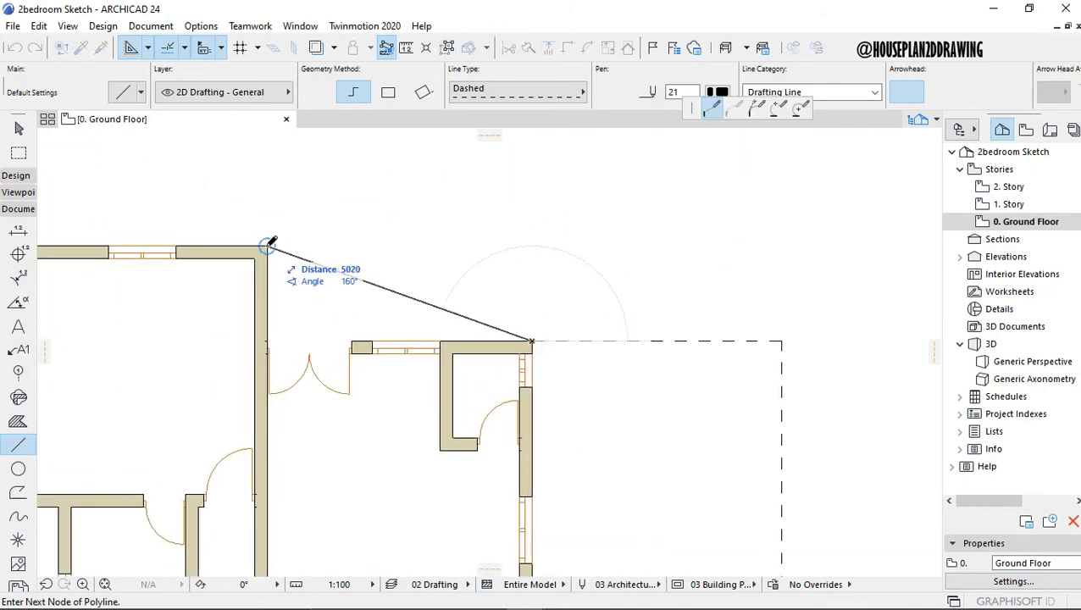
pyautogui.click(532, 245)
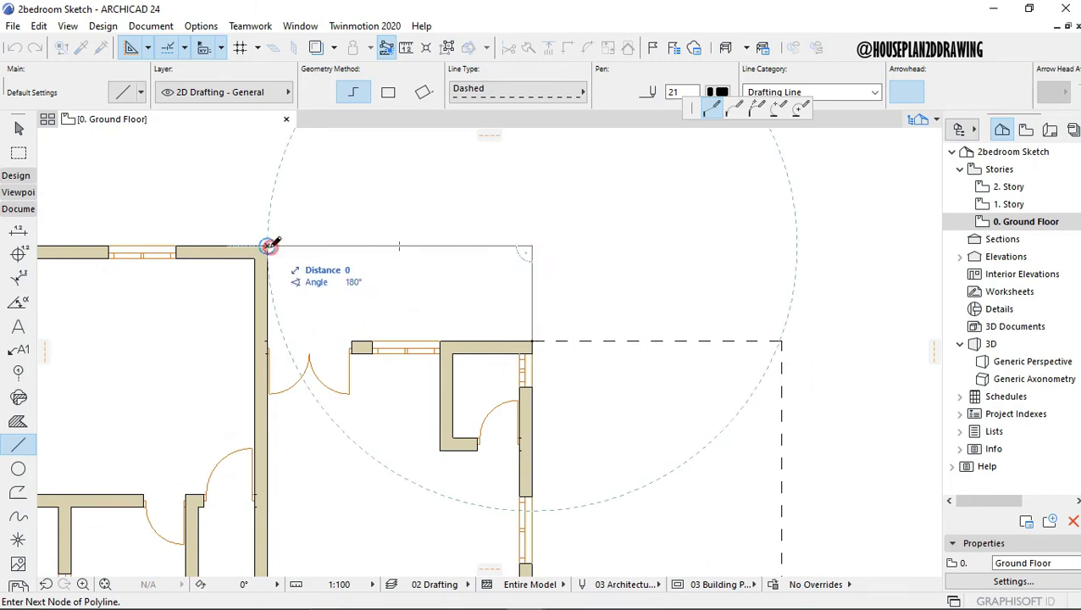
pyautogui.doubleClick(267, 245)
pyautogui.scroll(-4, 267, 246)
pyautogui.scroll(3, 564, 277)
# Select the first two dashed outlines and start placing a copy of them.
pyautogui.press('Escape')
pyautogui.click(427, 245)
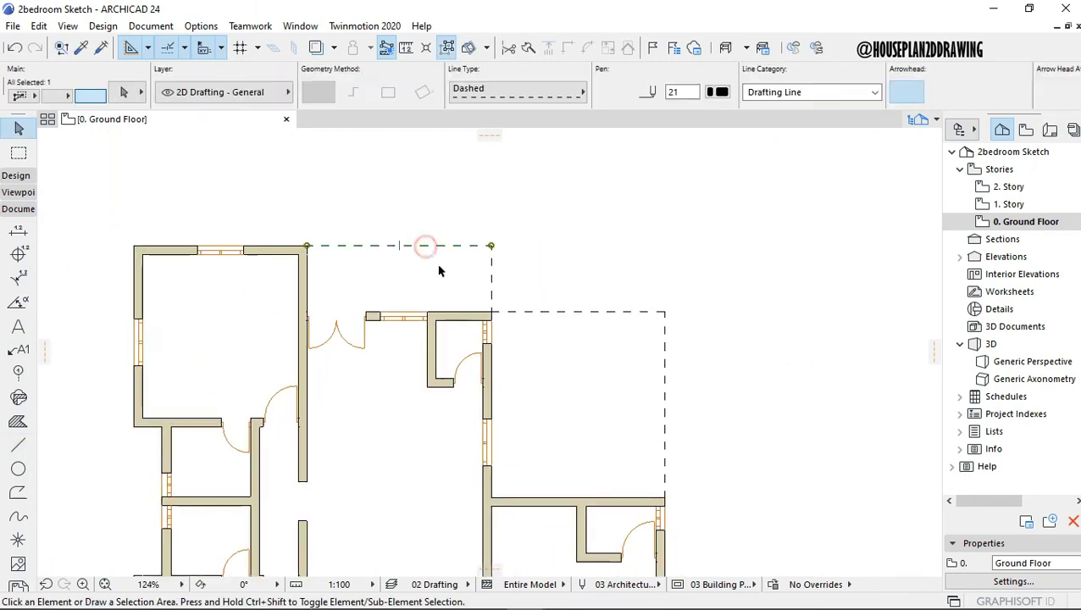
pyautogui.keyDown('shift'); pyautogui.click(598, 312); pyautogui.keyUp('shift')
pyautogui.scroll(-4, 593, 315)
pyautogui.scroll(3, 556, 495)
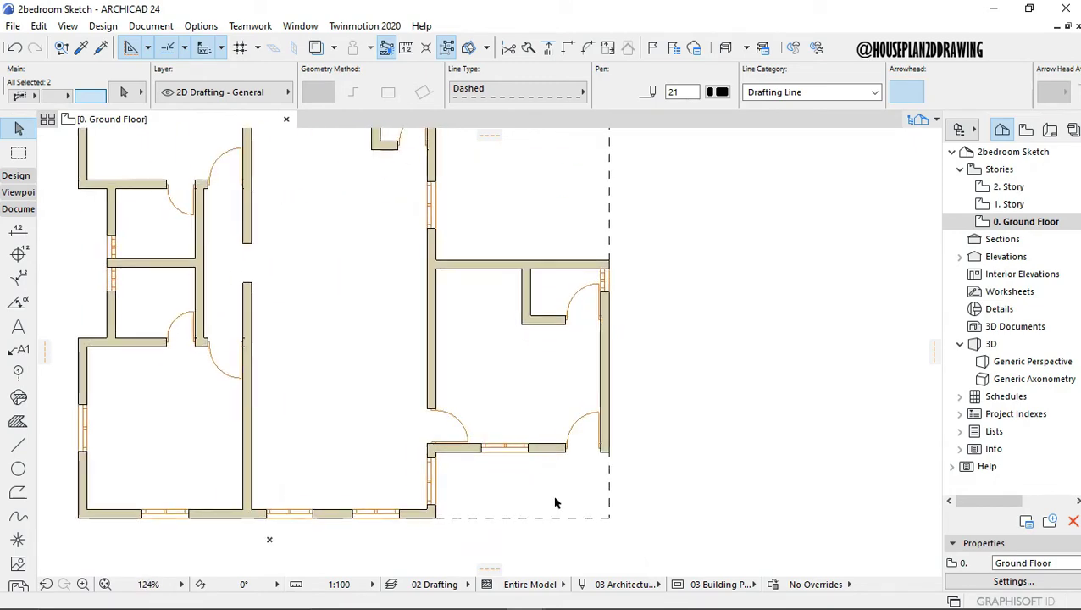
pyautogui.scroll(-5, 525, 322)
pyautogui.scroll(7, 523, 302)
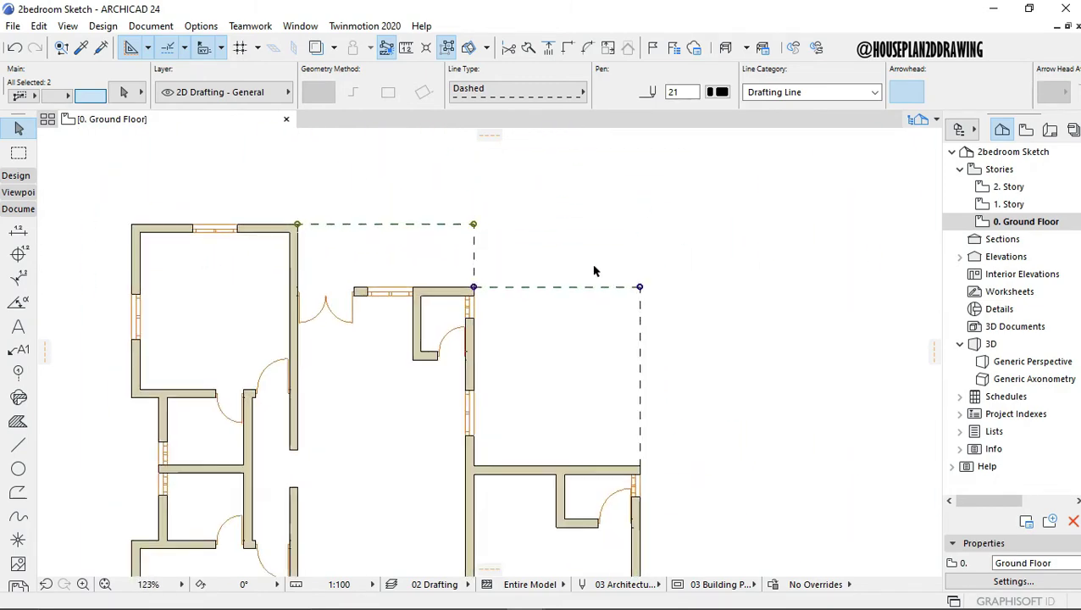
pyautogui.hotkey('ctrl', 'alt', 'd')
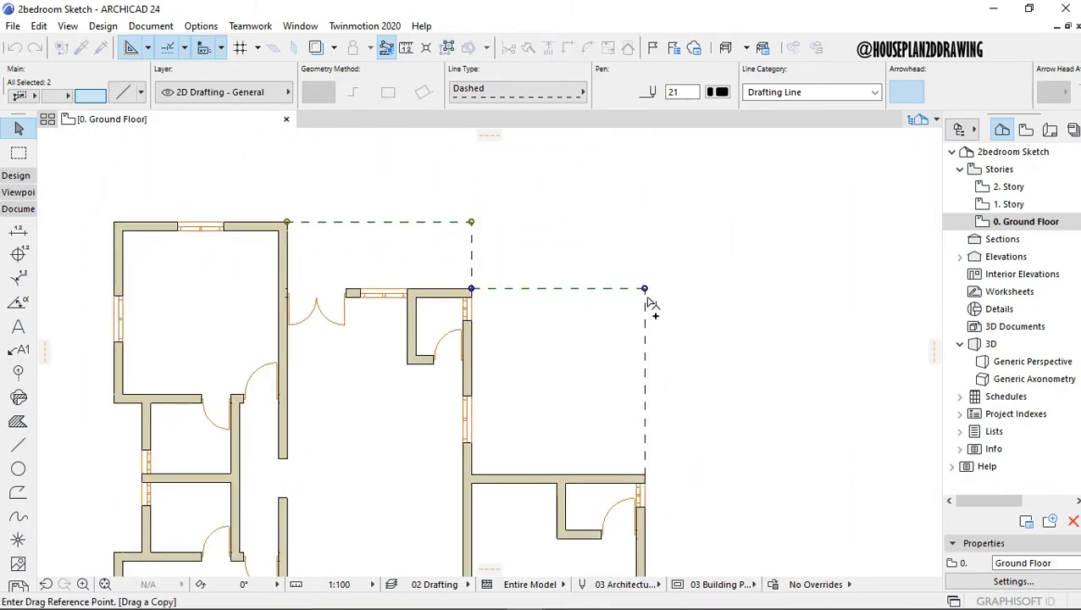
# Drag a copy of the top dashed lines 225 inside the originals.
pyautogui.click(616, 288)
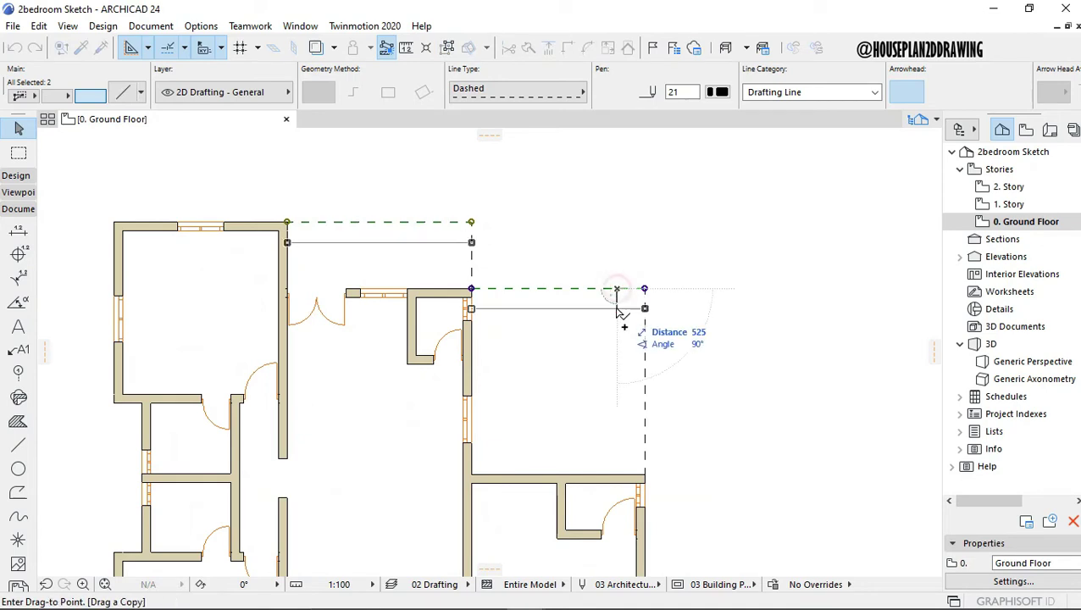
pyautogui.write('2')
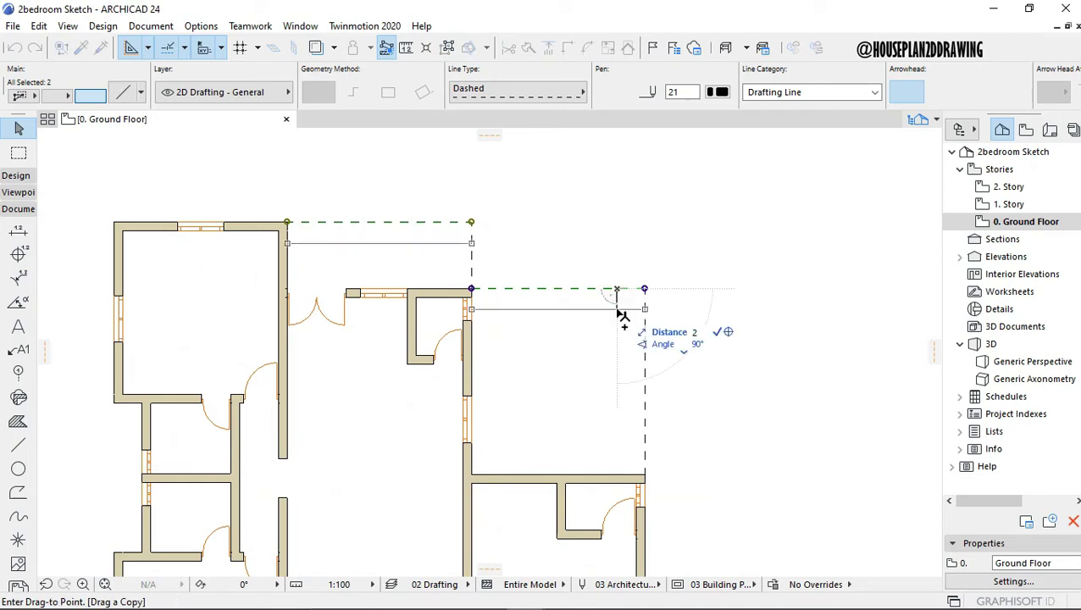
pyautogui.write('25')
pyautogui.press('Return')
pyautogui.click(376, 224)
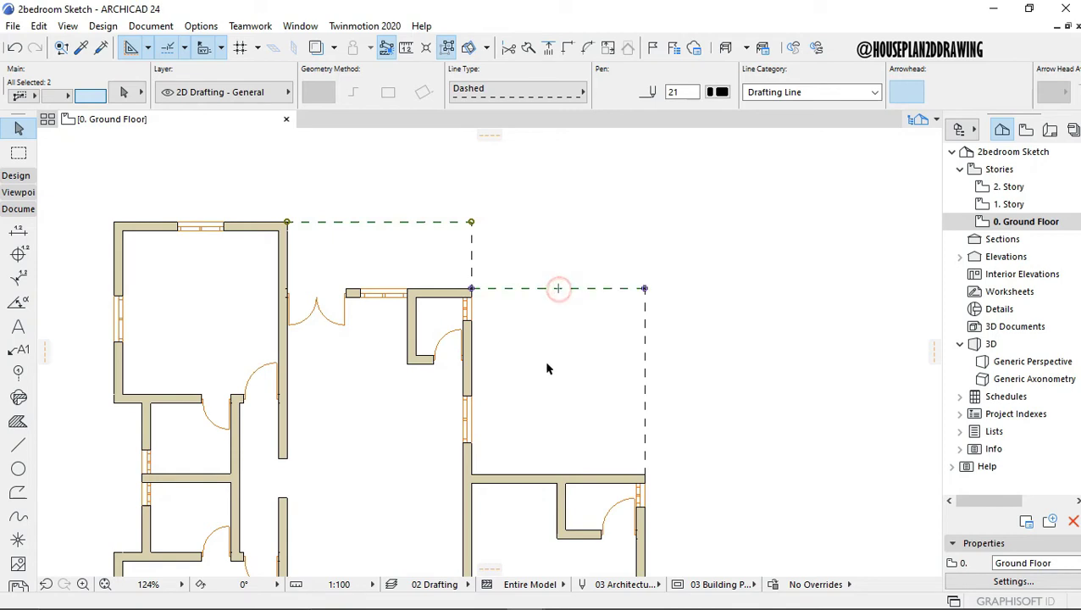
pyautogui.keyDown('shift'); pyautogui.click(559, 288); pyautogui.keyUp('shift')
pyautogui.rightClick(541, 198)
pyautogui.moveTo(670, 340)
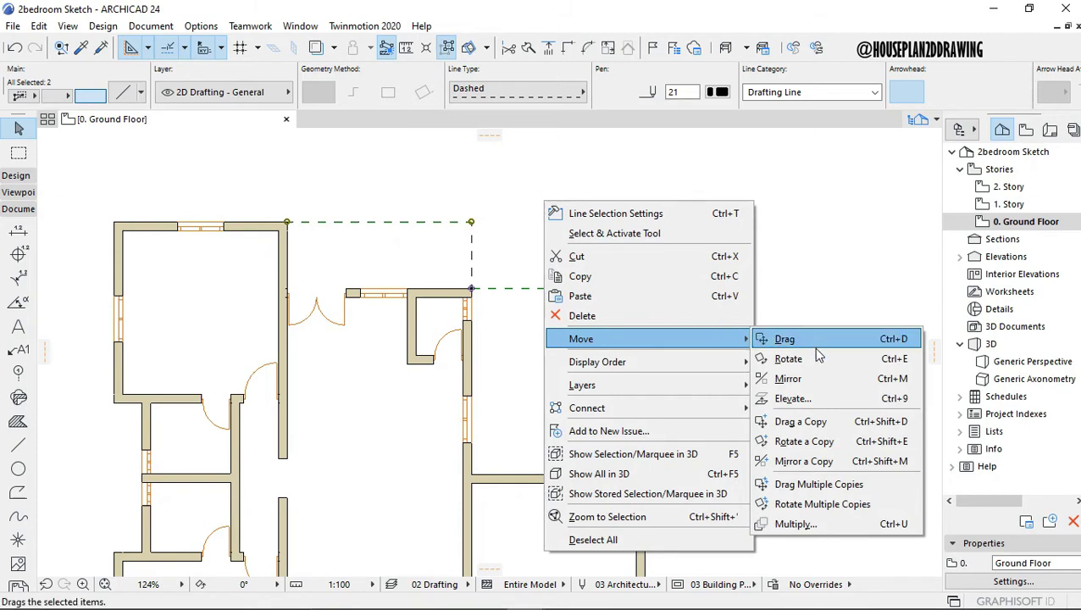
pyautogui.click(804, 421)
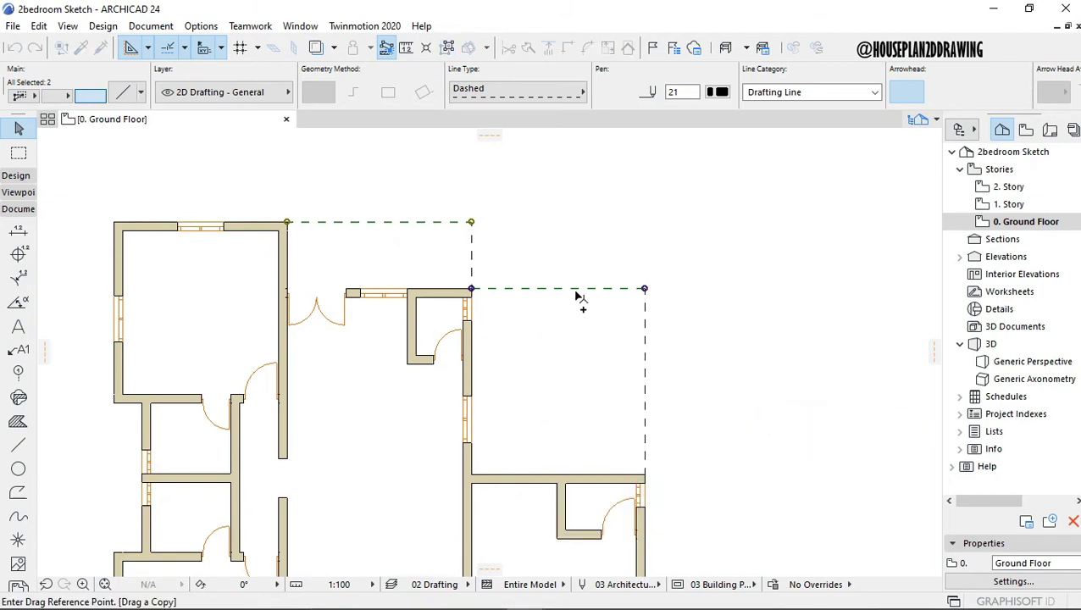
pyautogui.click(574, 288)
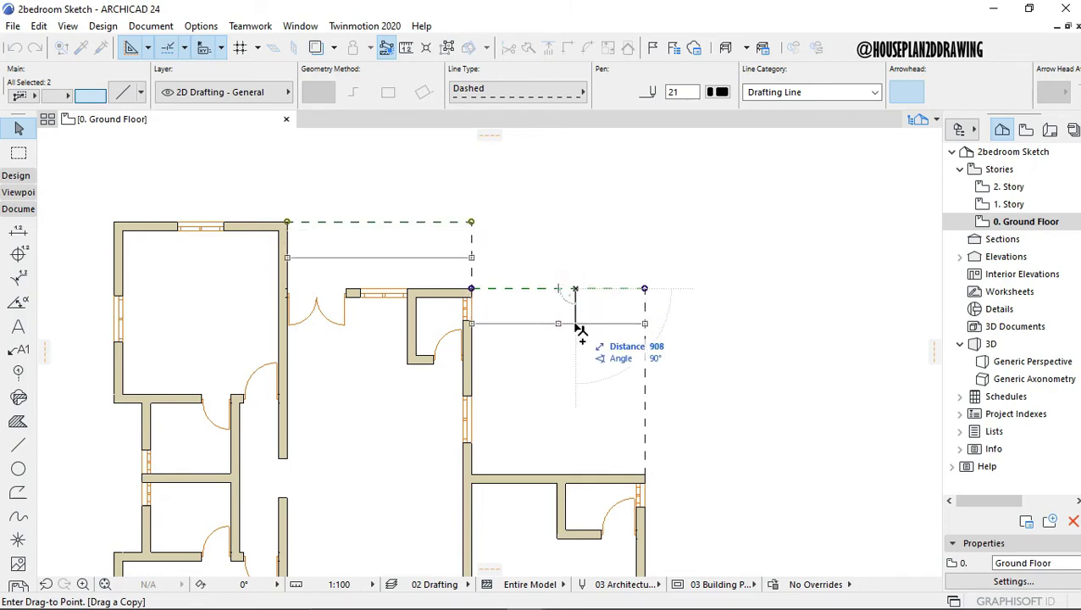
pyautogui.write('225')
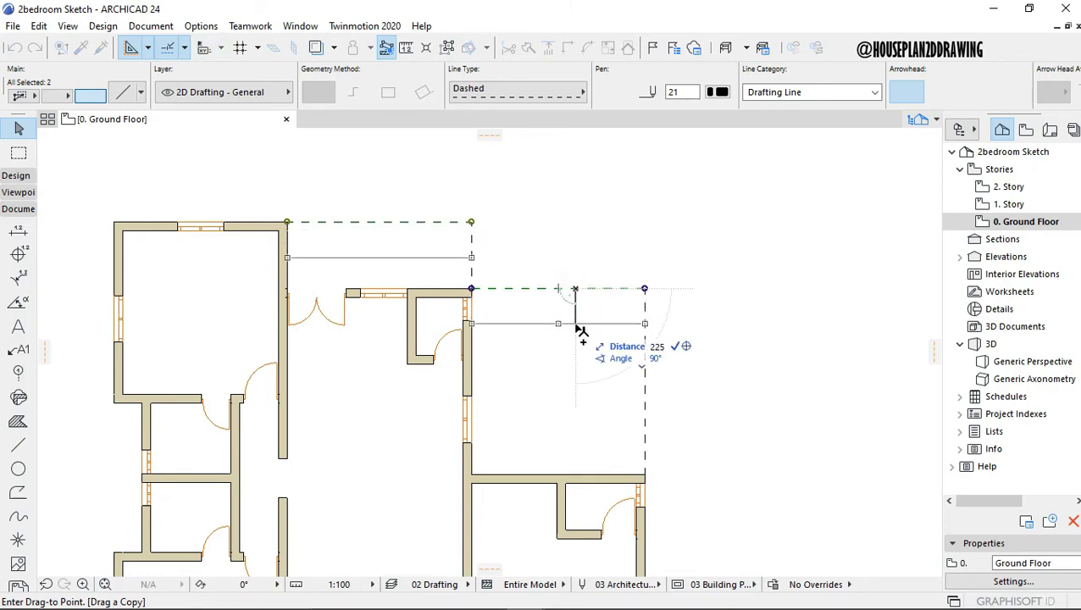
pyautogui.press('Return')
# Drag a copy of the short vertical and right-side dashed lines just inside the originals.
pyautogui.click(471, 266)
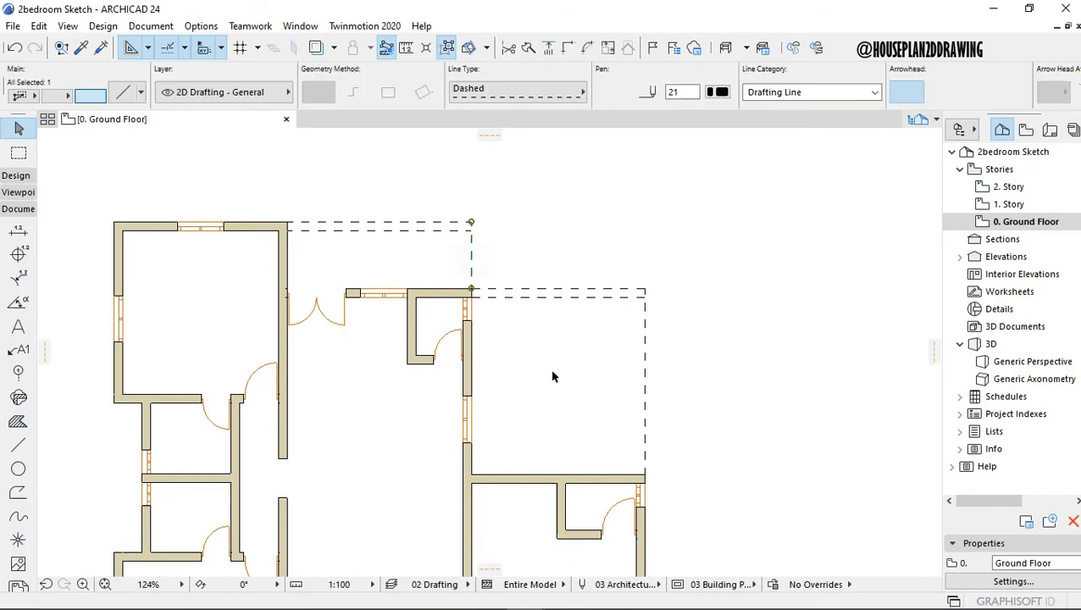
pyautogui.scroll(-3, 646, 407)
pyautogui.keyDown('shift'); pyautogui.click(601, 491); pyautogui.keyUp('shift')
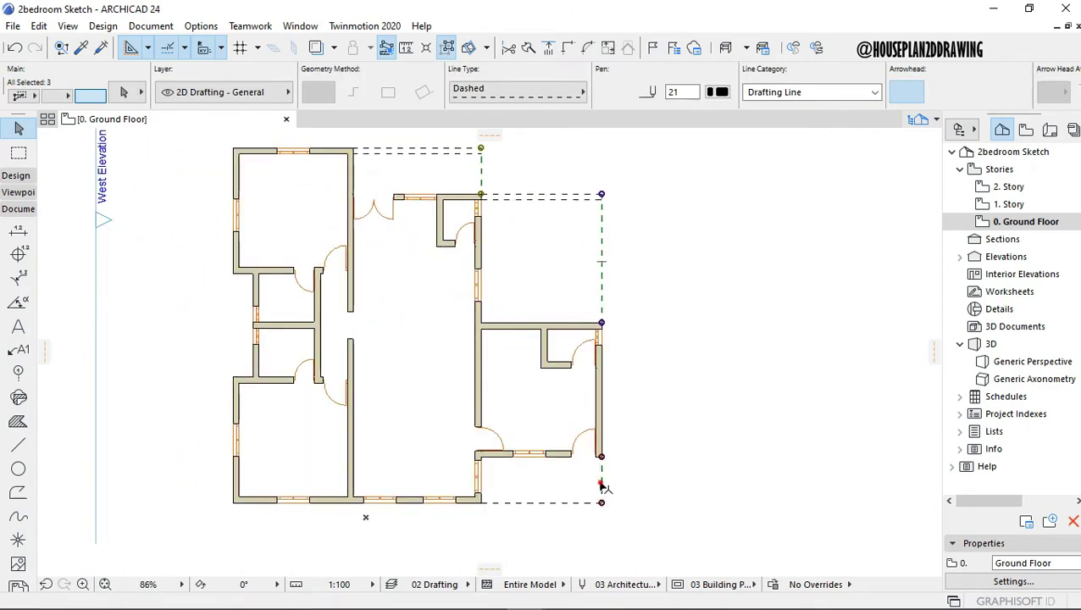
pyautogui.rightClick(668, 217)
pyautogui.moveTo(775, 357)
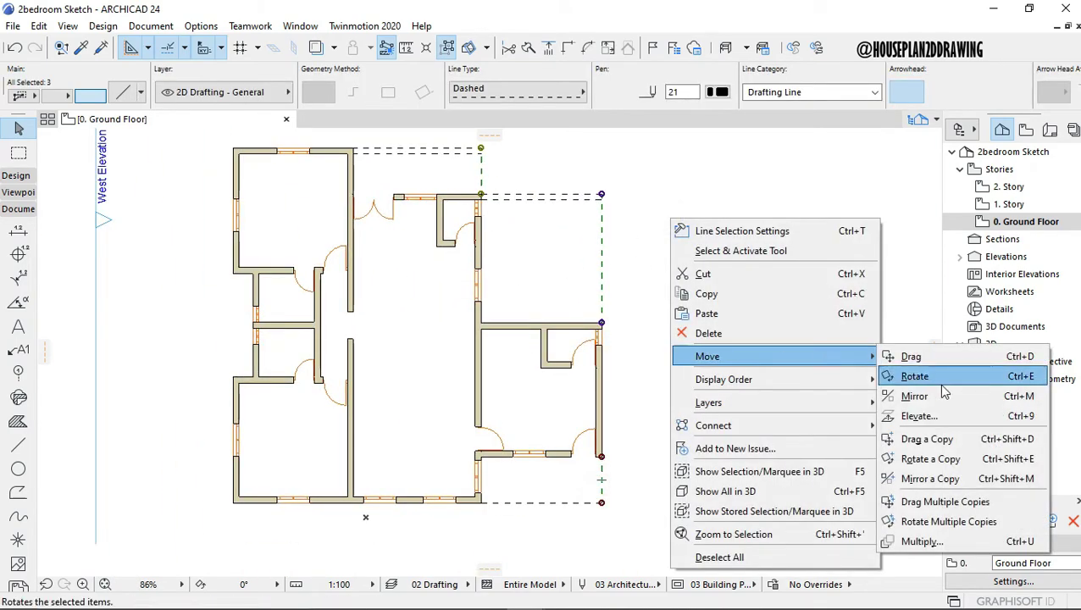
pyautogui.click(932, 439)
pyautogui.click(603, 269)
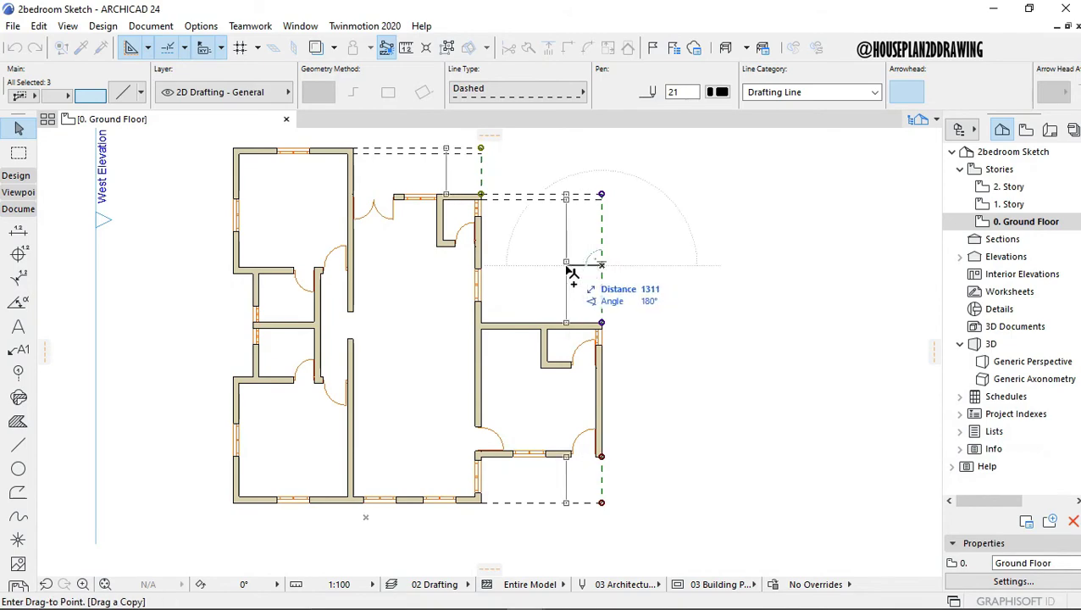
pyautogui.click(581, 323)
pyautogui.scroll(3, 584, 424)
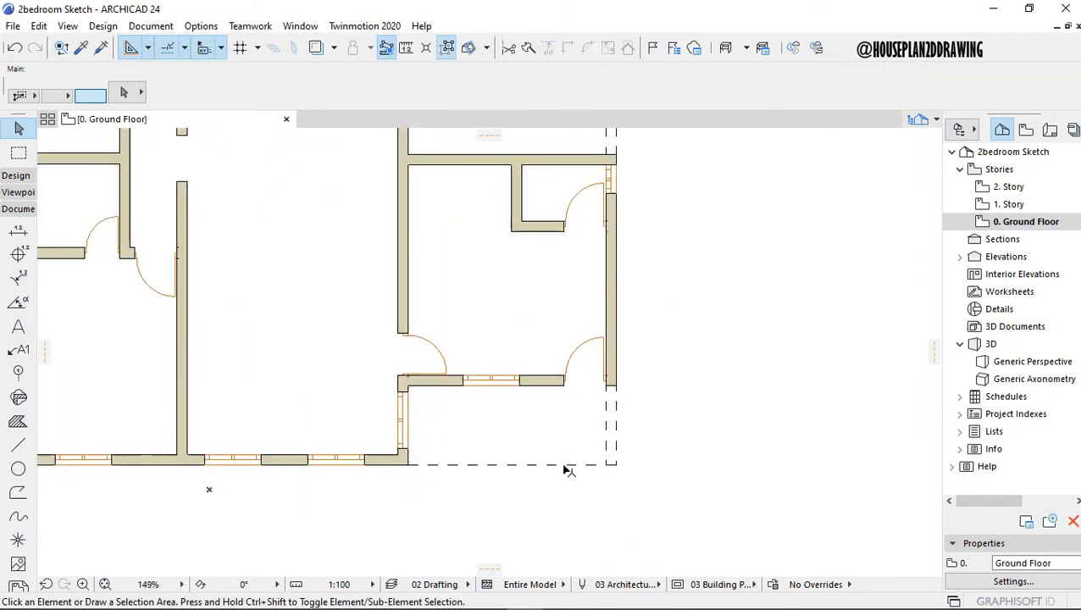
# Drag a copy of the bottom dashed line just above it, then clear the selection.
pyautogui.click(542, 464)
pyautogui.rightClick(762, 222)
pyautogui.moveTo(847, 359)
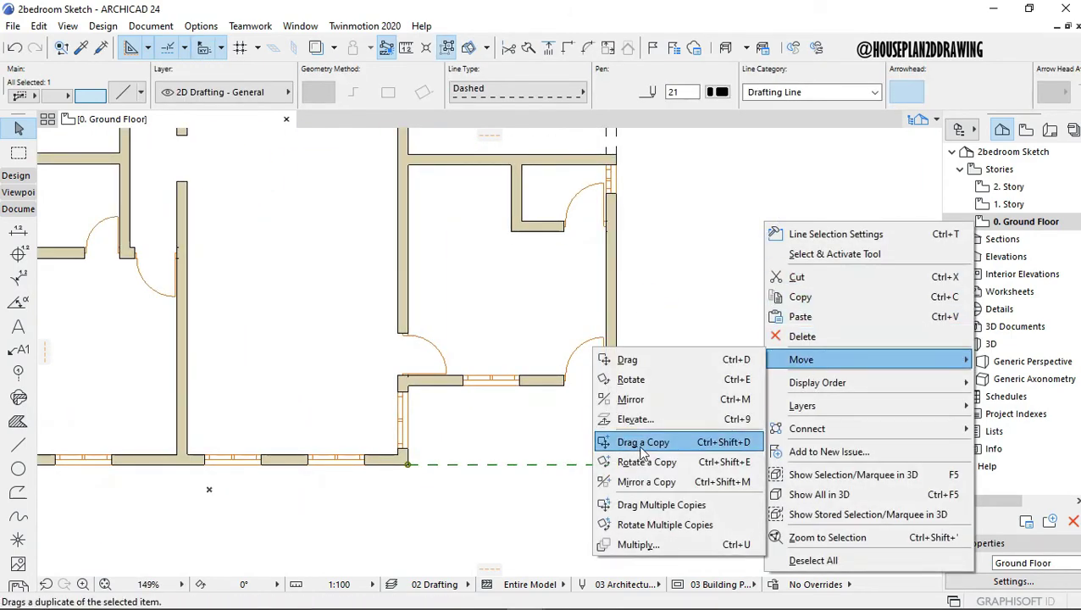
pyautogui.click(635, 441)
pyautogui.click(517, 464)
pyautogui.click(518, 463)
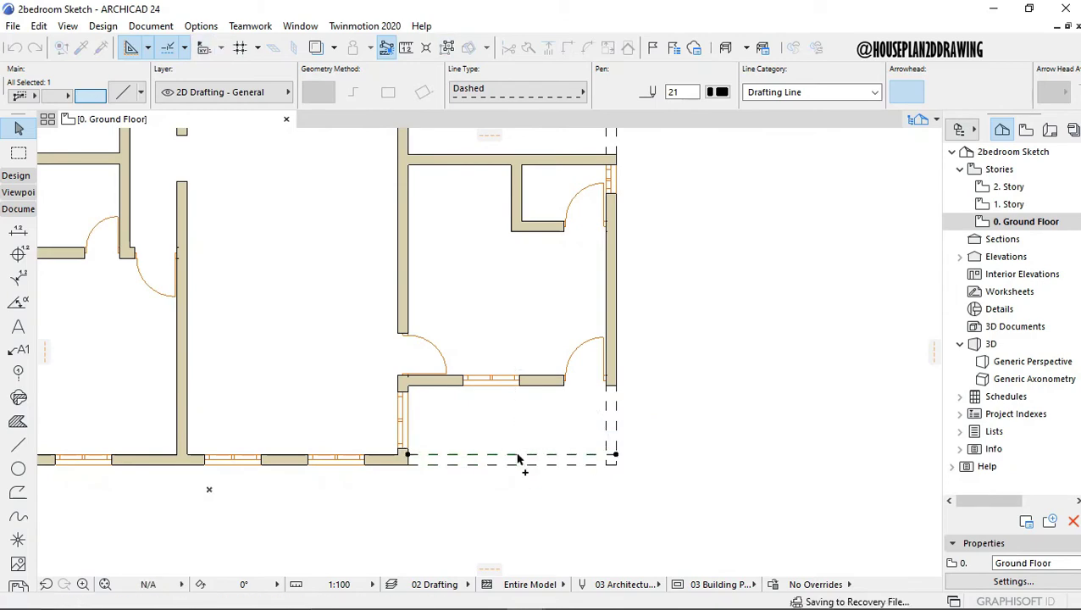
pyautogui.click(623, 475)
pyautogui.moveTo(623, 475); pyautogui.dragTo(600, 331, button='middle')
pyautogui.scroll(-3, 606, 472)
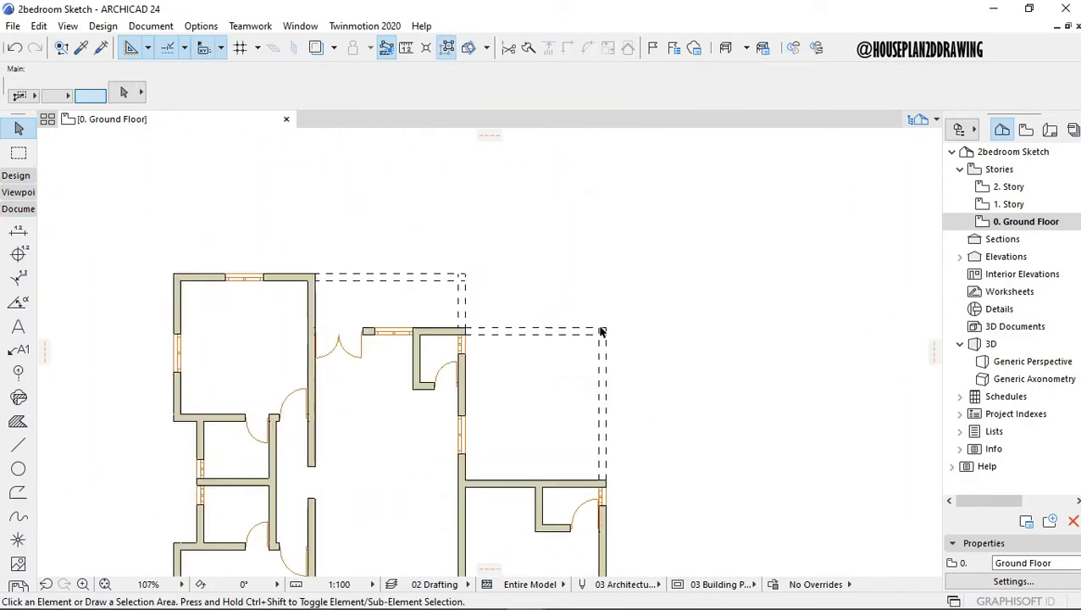
pyautogui.scroll(6, 498, 299)
pyautogui.scroll(-7, 503, 293)
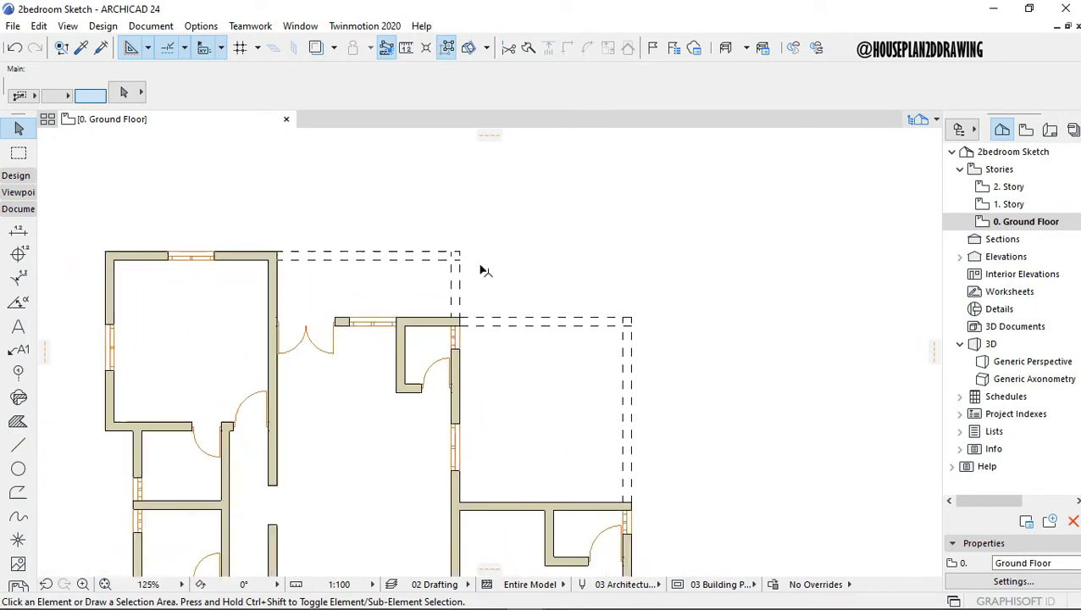
pyautogui.scroll(-3, 548, 270)
pyautogui.scroll(4, 484, 189)
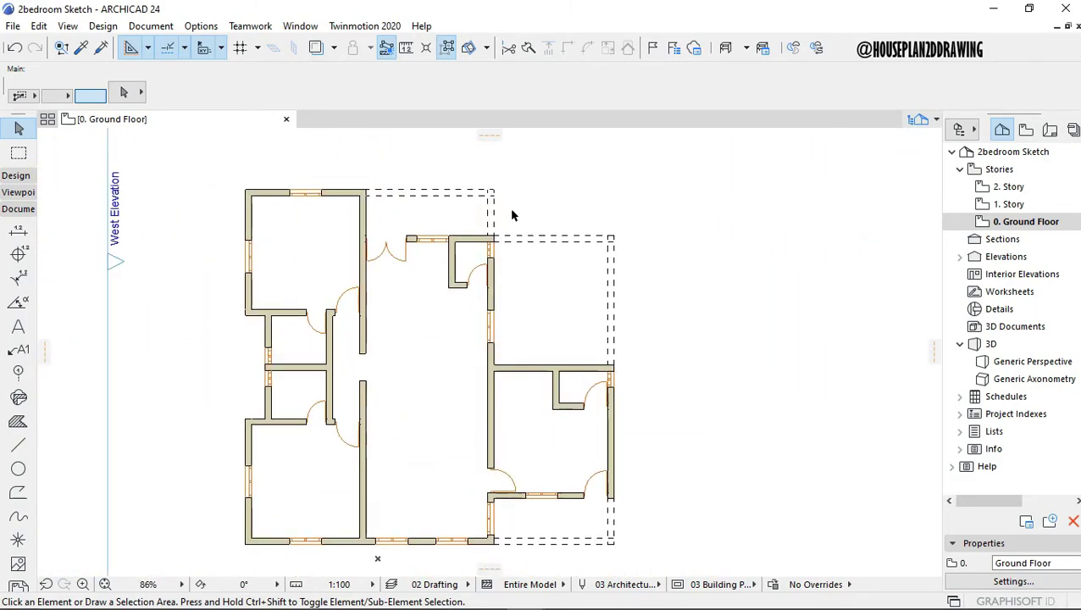
pyautogui.scroll(2, 493, 192)
pyautogui.scroll(-1, 494, 193)
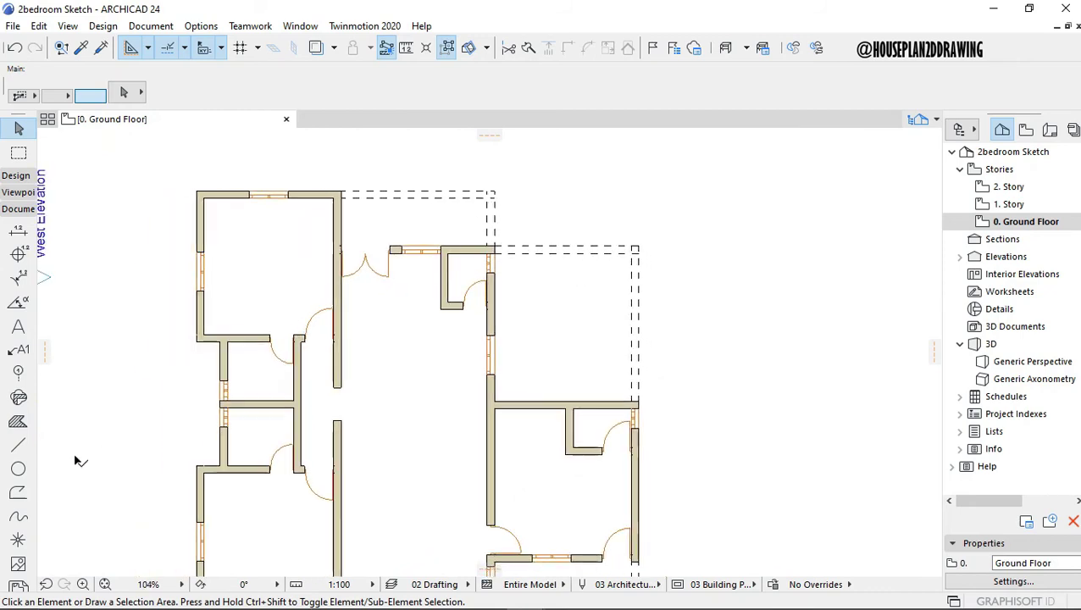
# Pick the Fill tool and set its fill pattern to Foreground.
pyautogui.click(19, 421)
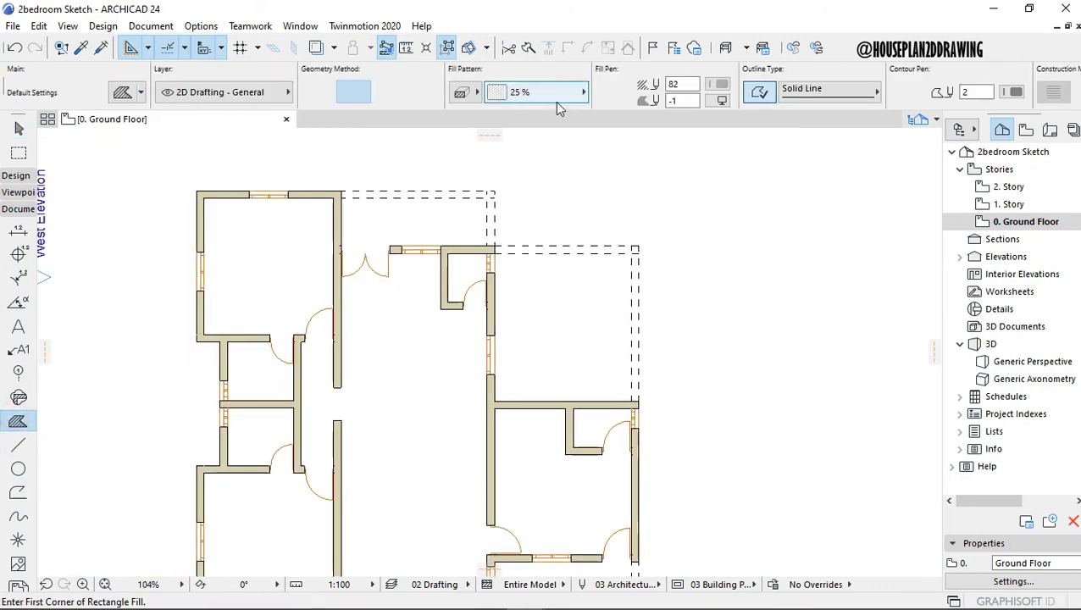
pyautogui.click(547, 95)
pyautogui.click(652, 219)
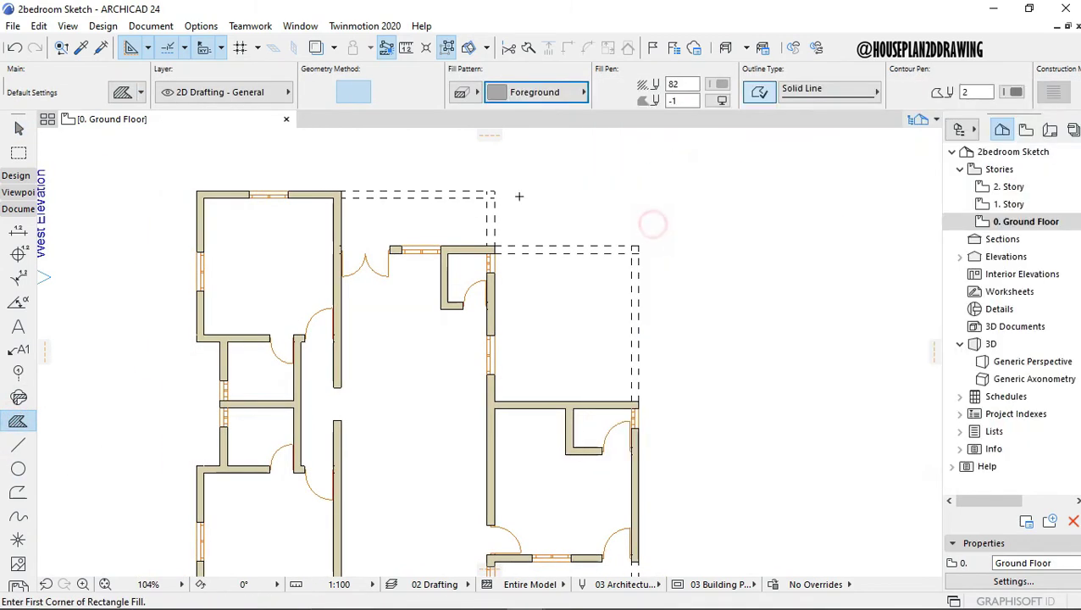
pyautogui.scroll(5, 500, 183)
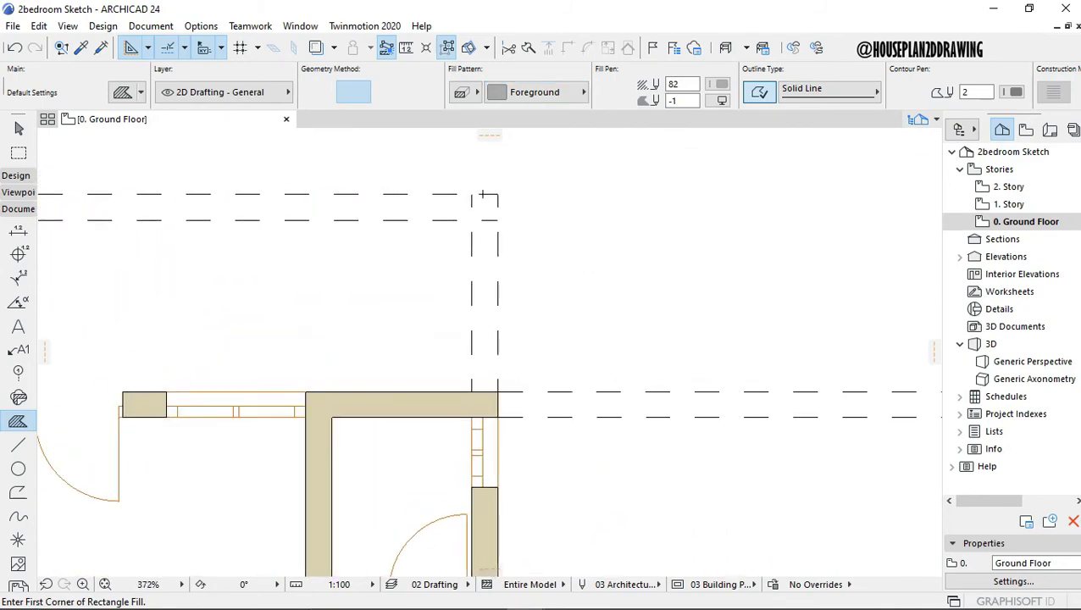
pyautogui.hotkey('alt', 'space')
pyautogui.press('Escape')
# Undo a stray grey fill and set the Foreground fill to black pen 21.
pyautogui.click(490, 250)
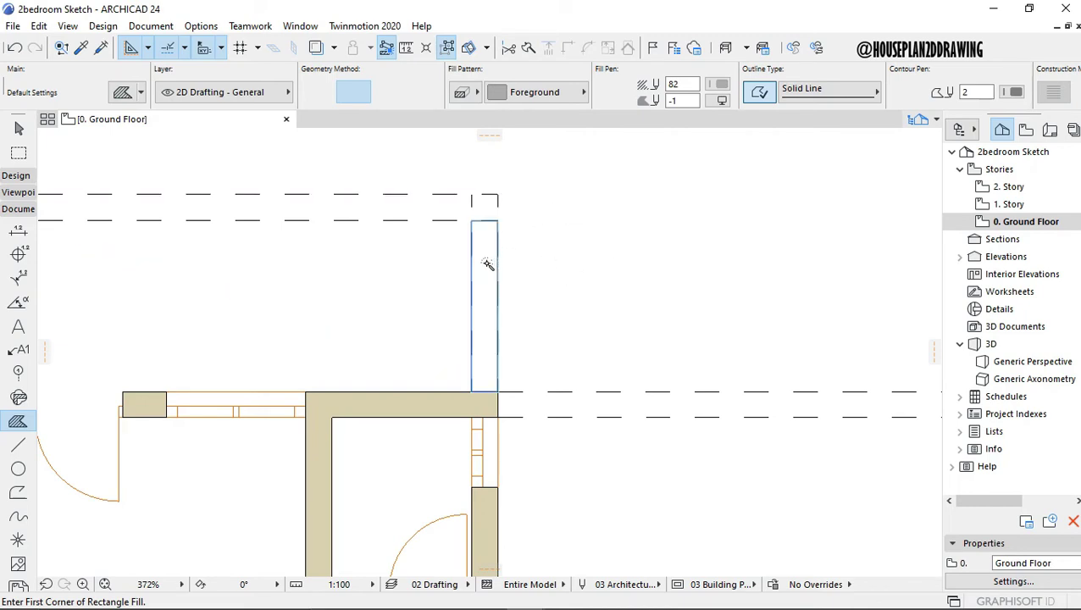
pyautogui.click(455, 267)
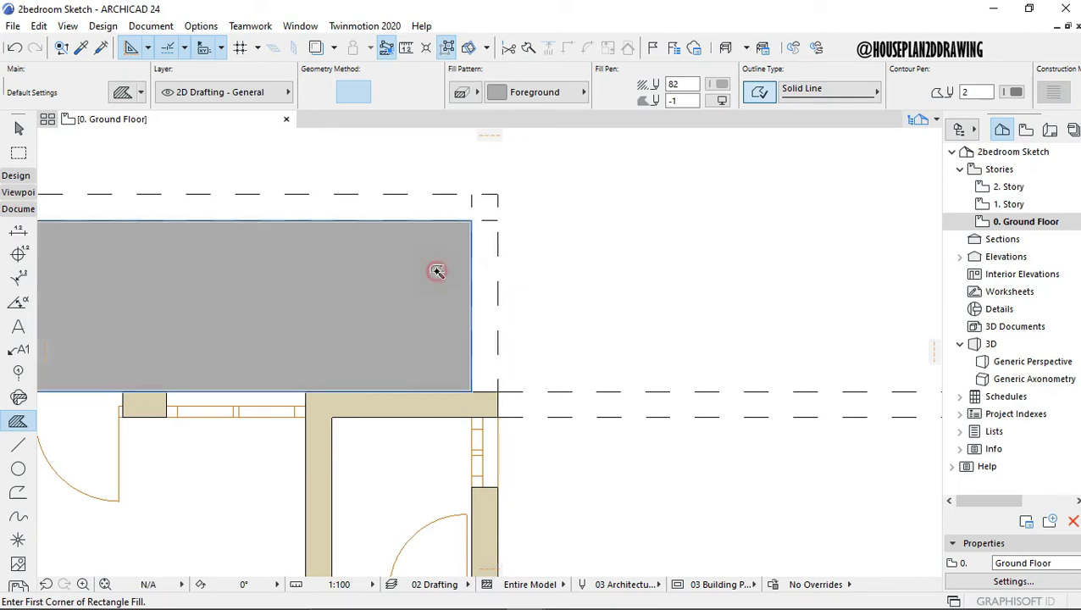
pyautogui.scroll(-4, 497, 306)
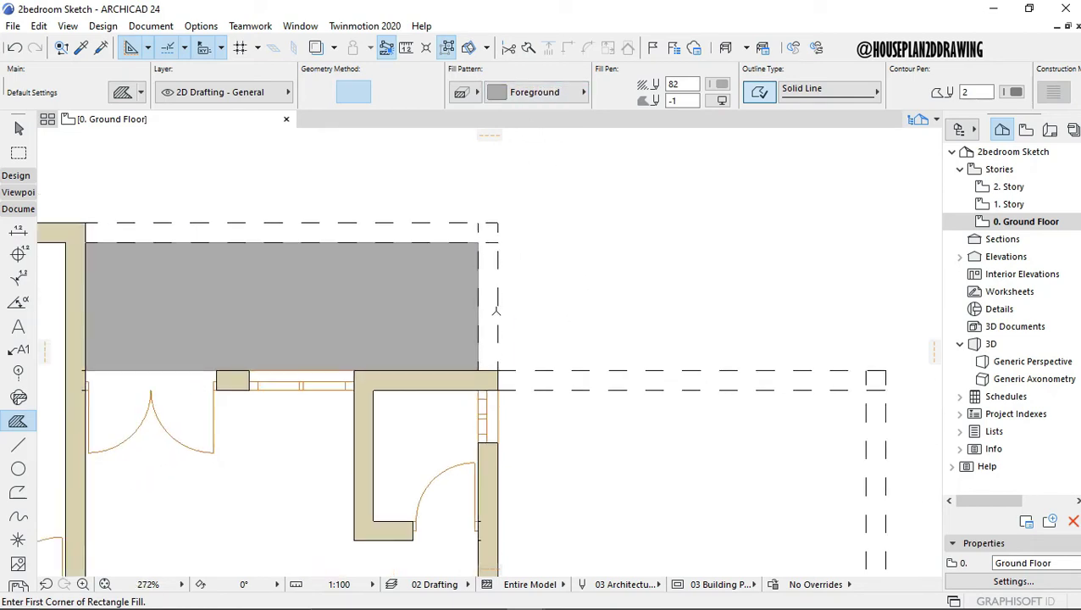
pyautogui.hotkey('ctrl', 'z')
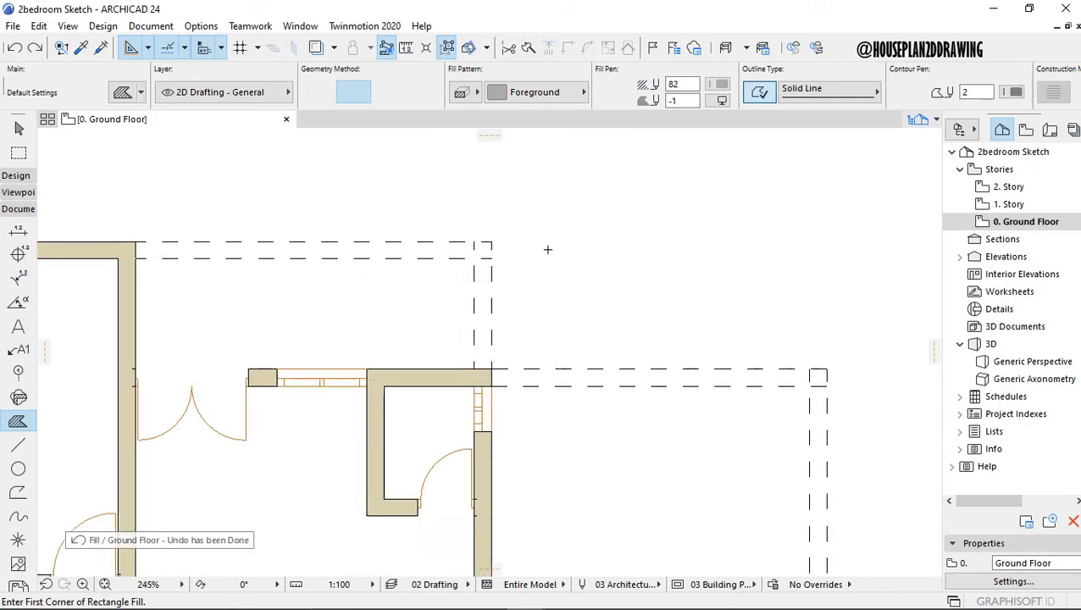
pyautogui.click(533, 92)
pyautogui.click(547, 95)
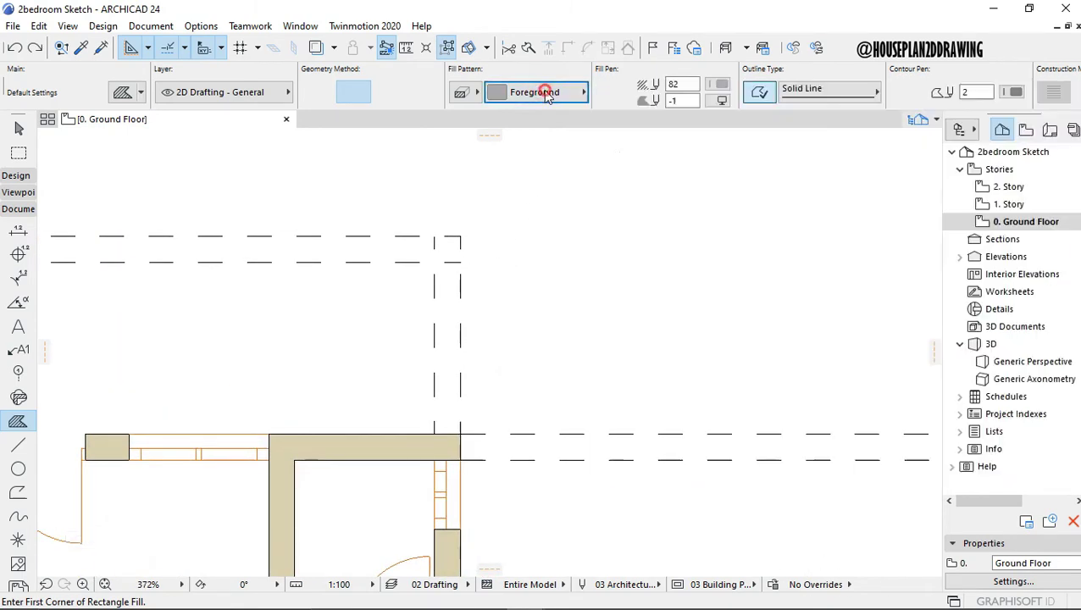
pyautogui.click(719, 84)
pyautogui.click(735, 94)
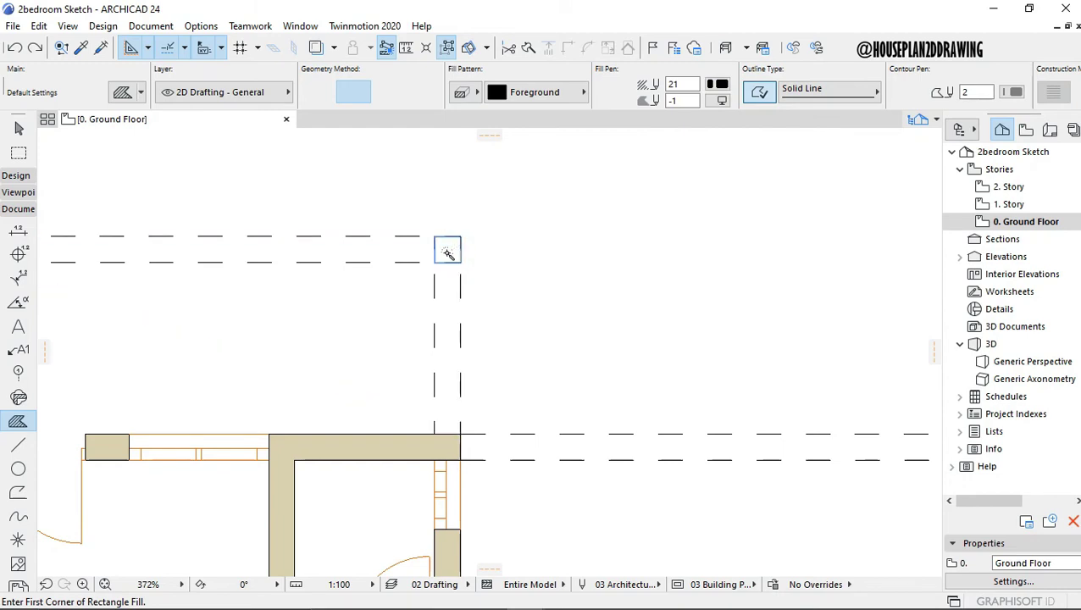
# Fill two corner squares of the double dashed outlines solid black.
pyautogui.click(451, 251)
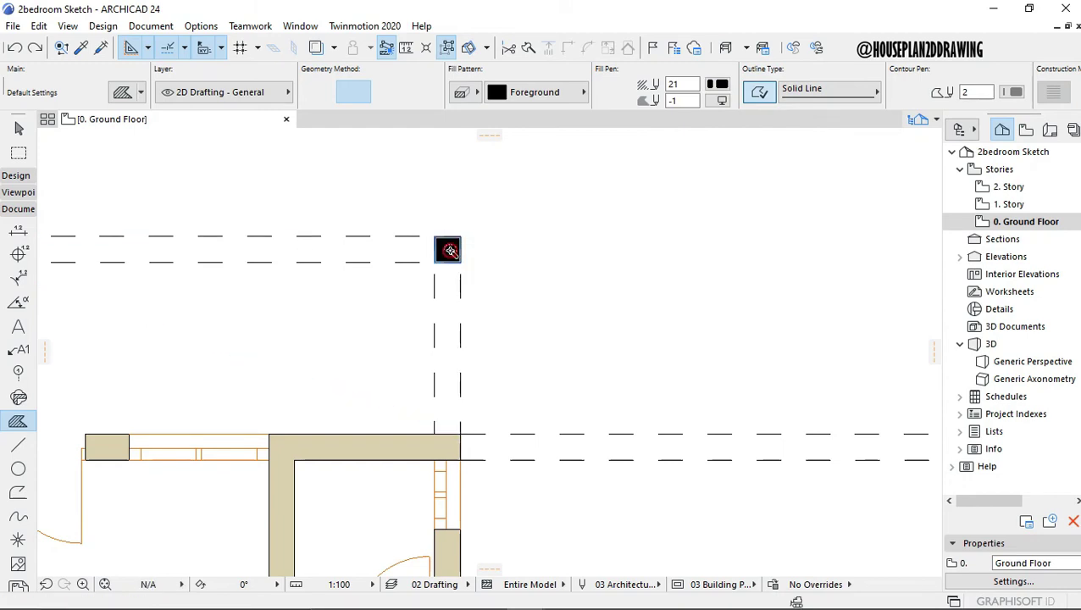
pyautogui.scroll(-5, 446, 246)
pyautogui.scroll(5, 508, 254)
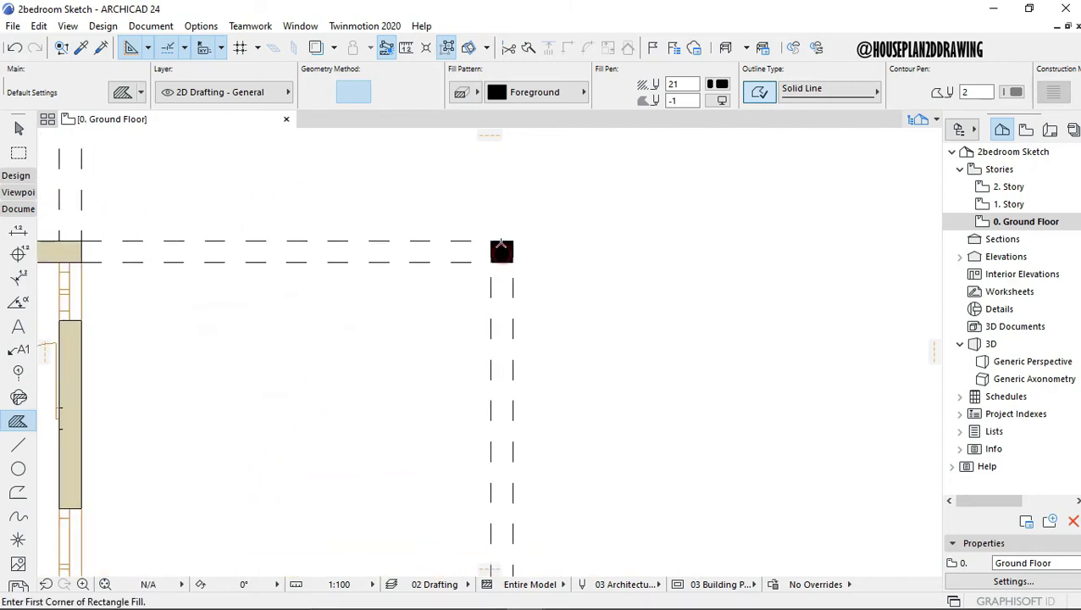
pyautogui.scroll(-5, 500, 257)
pyautogui.scroll(6, 447, 391)
pyautogui.click(443, 391)
pyautogui.scroll(-6, 489, 396)
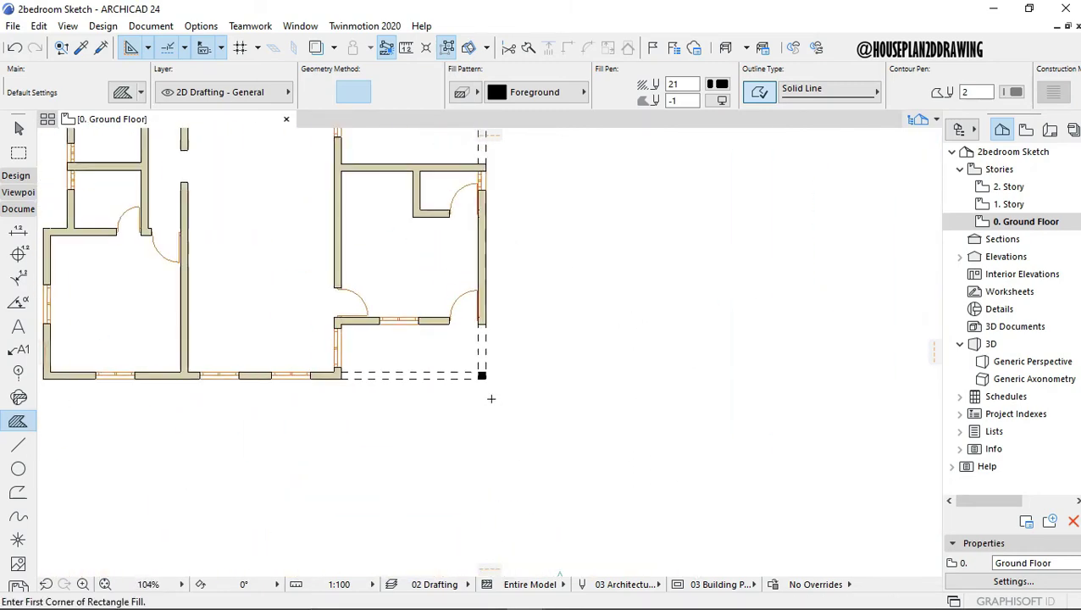
pyautogui.scroll(3, 496, 227)
pyautogui.scroll(-4, 494, 217)
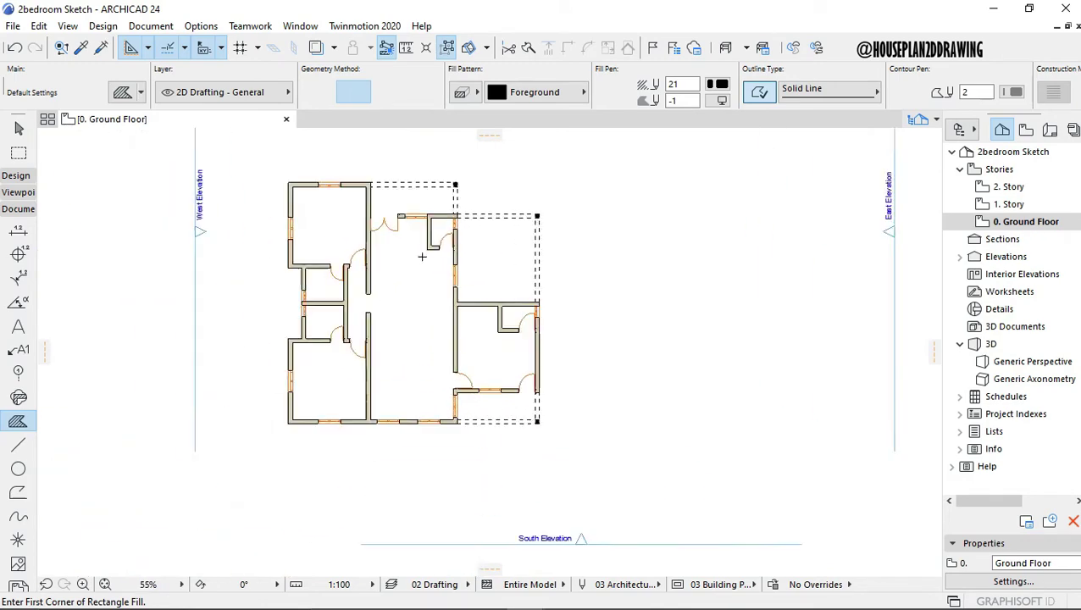
pyautogui.scroll(2, 422, 194)
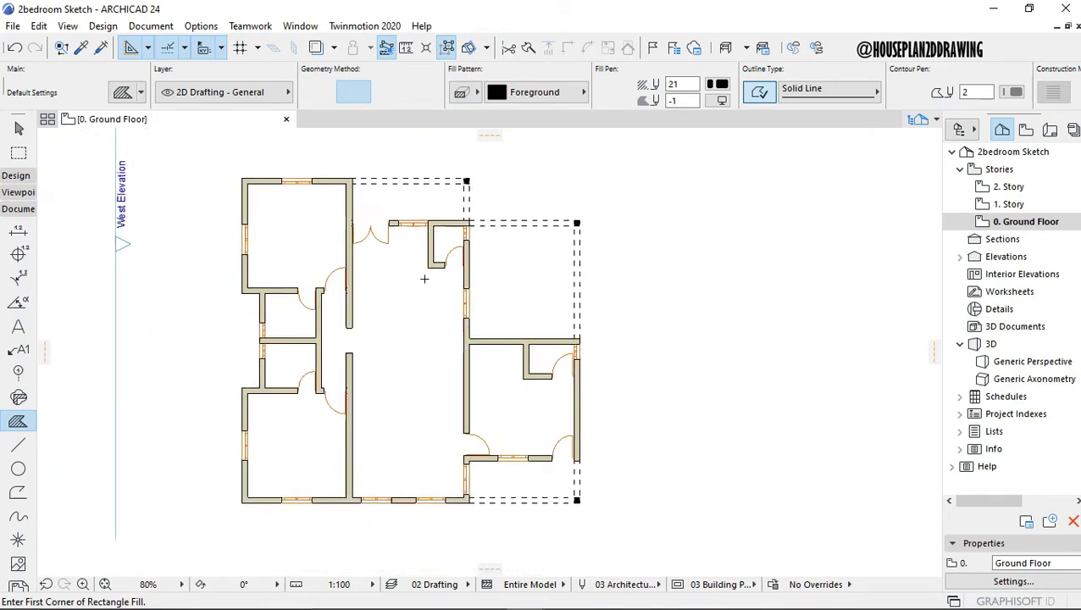
pyautogui.press('Escape')
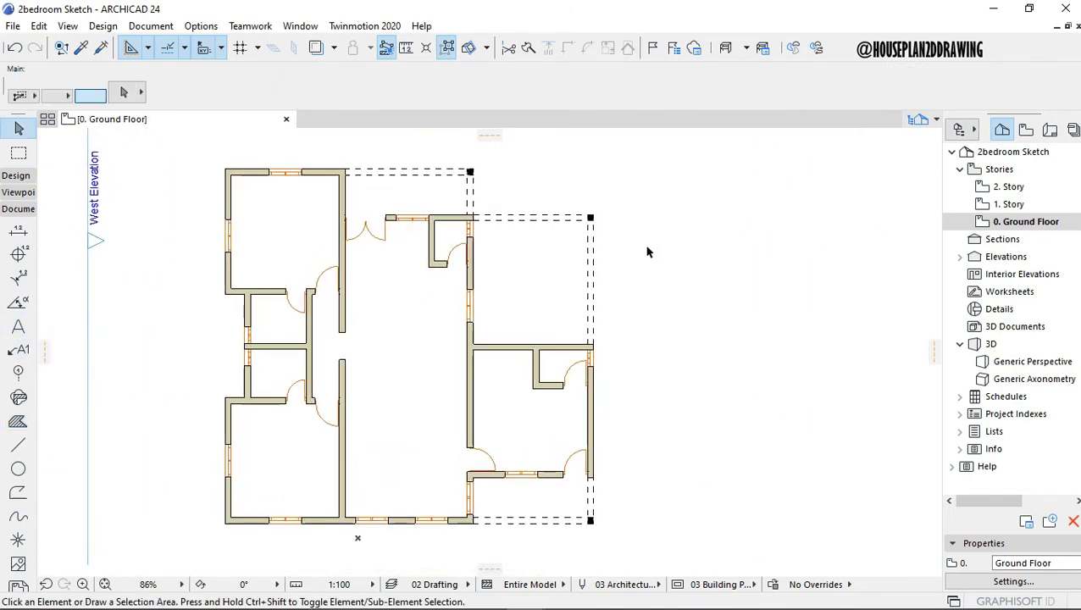
# Draw a dashed line across the hallway from the left wall to the right wall.
pyautogui.scroll(4, 449, 367)
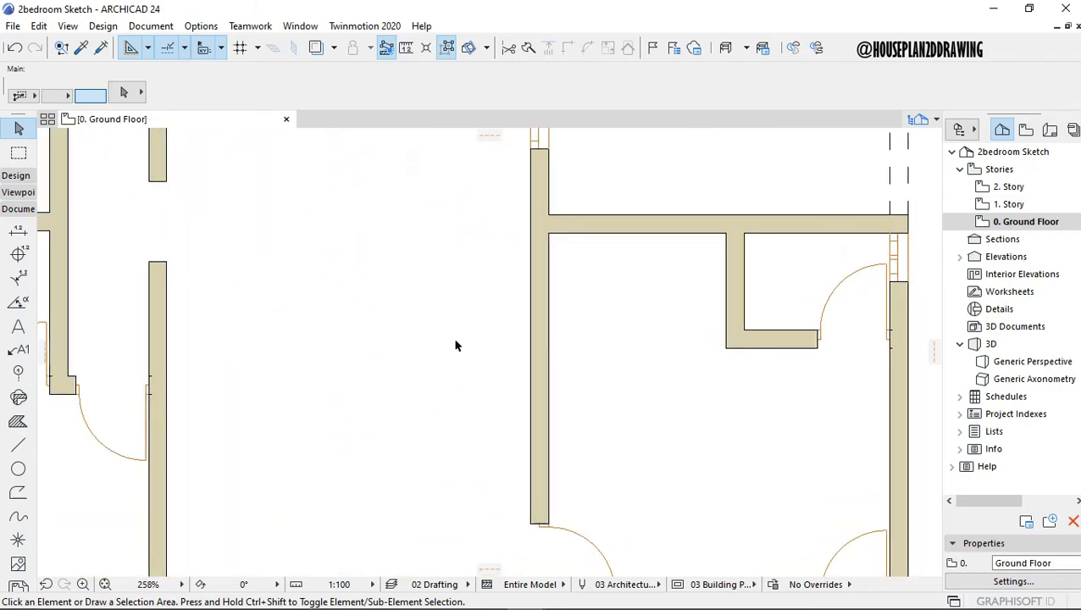
pyautogui.scroll(-5, 456, 344)
pyautogui.scroll(3, 544, 280)
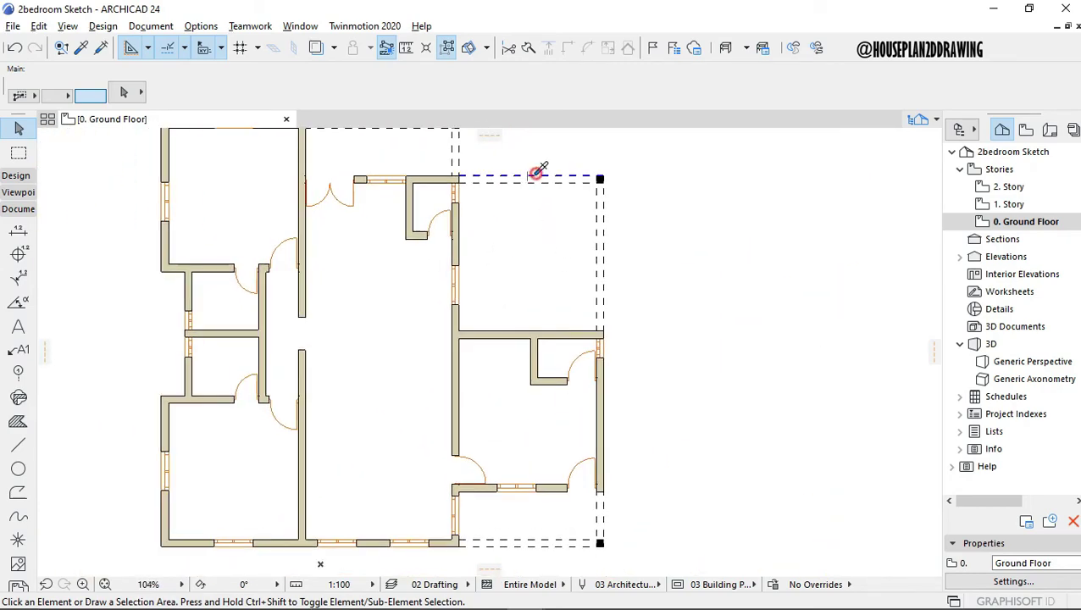
pyautogui.press('l')
pyautogui.scroll(7, 338, 372)
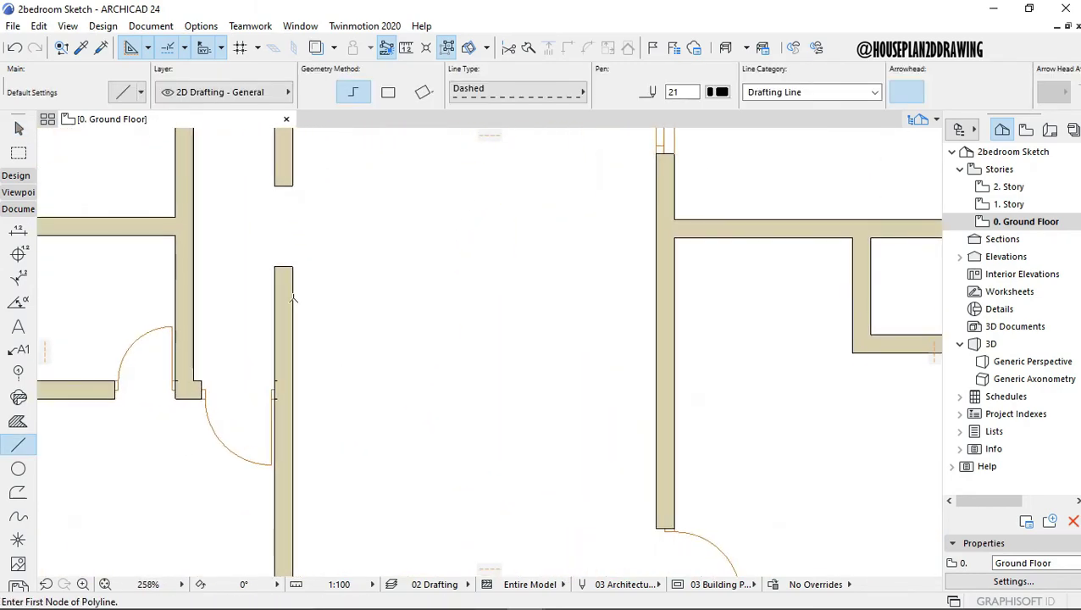
pyautogui.click(293, 298)
pyautogui.doubleClick(656, 298)
pyautogui.press('Escape')
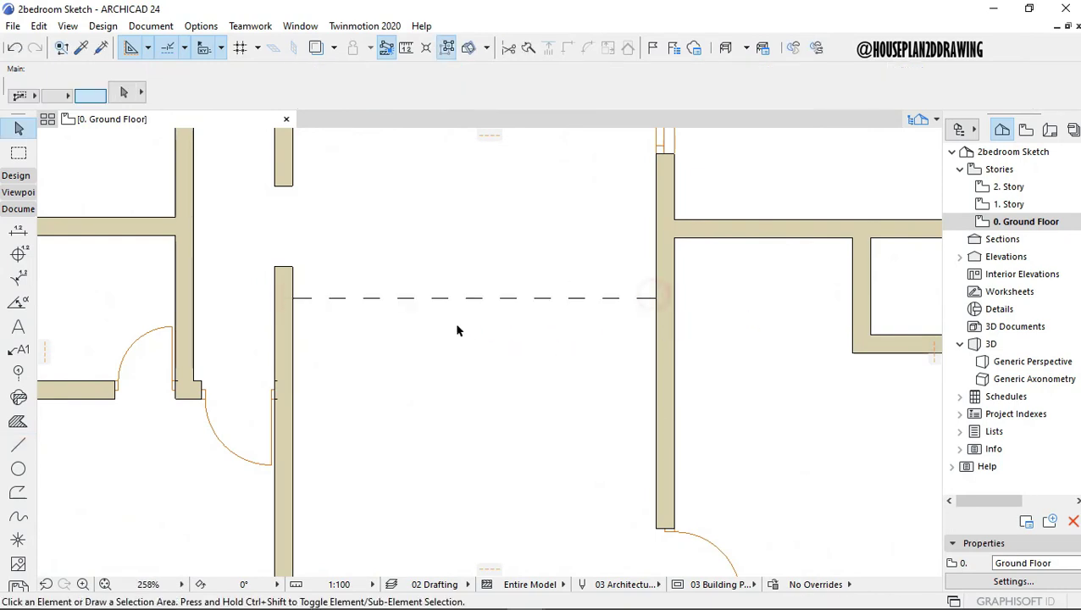
# Drag a copy of the hallway line 200 below the original.
pyautogui.rightClick(479, 299)
pyautogui.moveTo(609, 398)
pyautogui.click(765, 477)
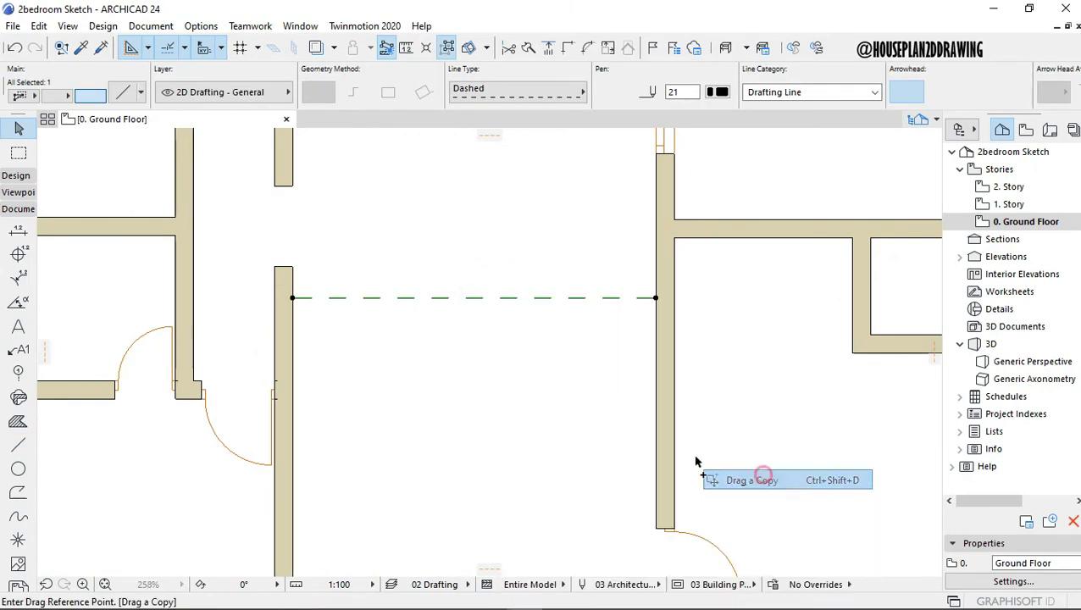
pyautogui.click(476, 301)
pyautogui.write('200')
pyautogui.press('Return')
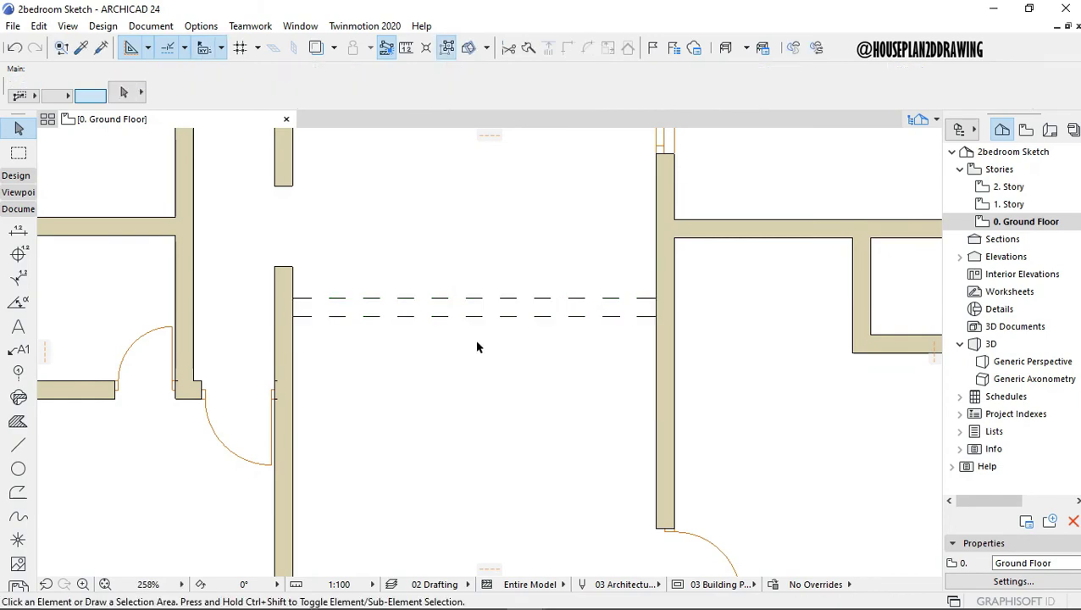
pyautogui.scroll(-8, 450, 349)
pyautogui.scroll(-2, 449, 350)
pyautogui.scroll(5, 456, 314)
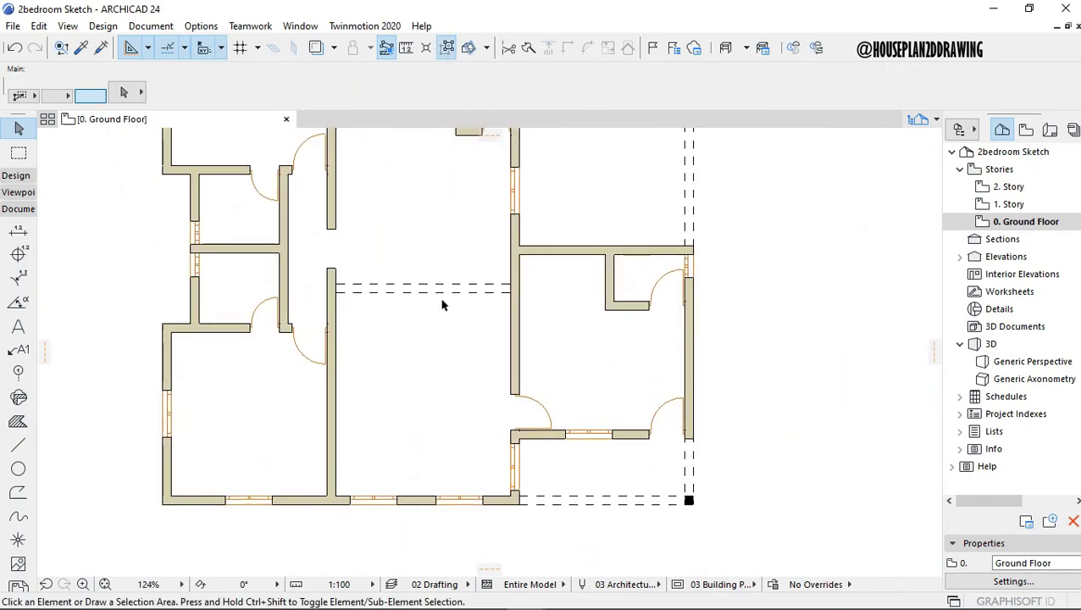
# Select both dashed hallway lines and move them slightly lower.
pyautogui.click(441, 258)
pyautogui.click(423, 294)
pyautogui.scroll(3, 423, 294)
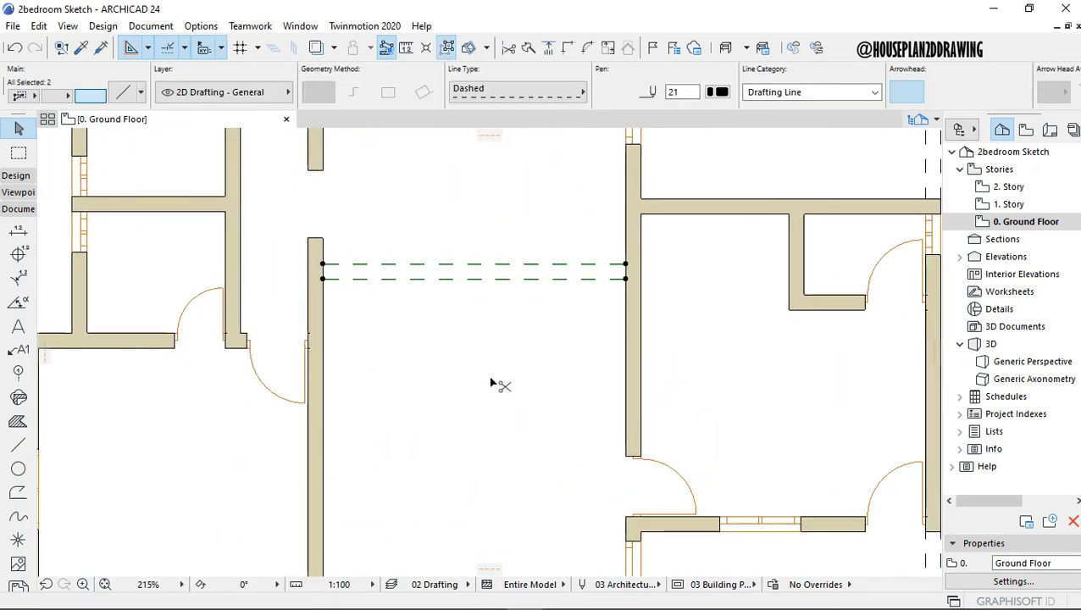
pyautogui.click(323, 280)
pyautogui.click(711, 107)
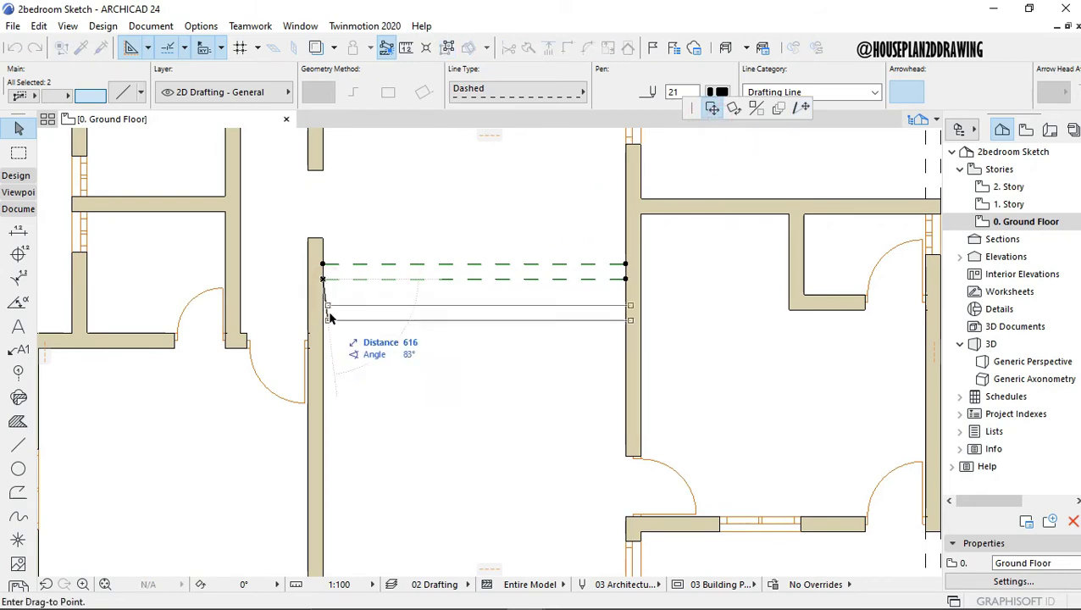
pyautogui.click(323, 318)
pyautogui.scroll(-9, 378, 410)
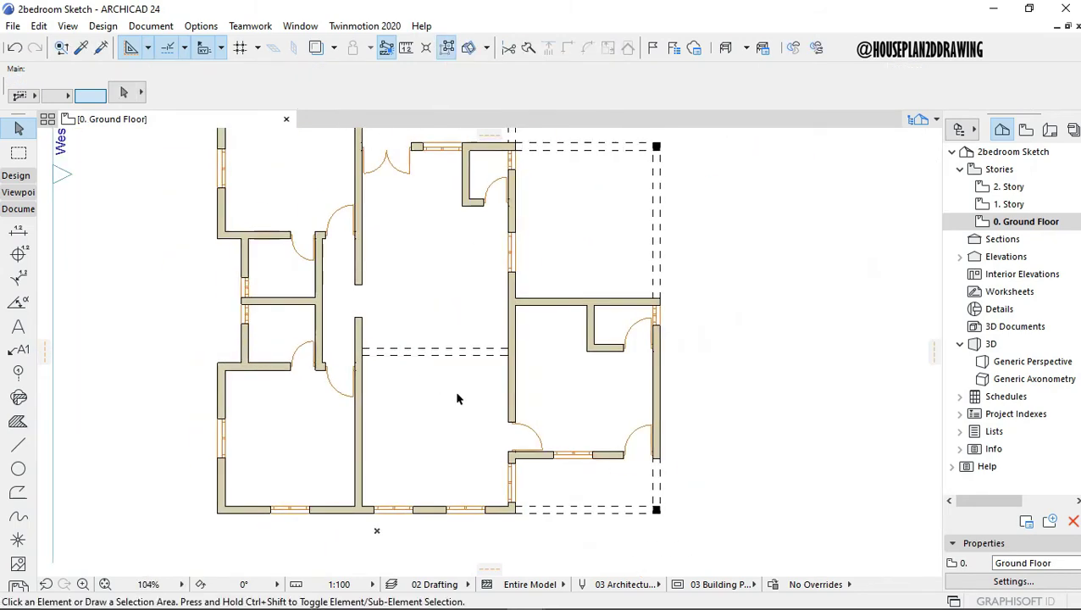
pyautogui.scroll(1, 438, 347)
pyautogui.scroll(-1, 437, 335)
pyautogui.scroll(1, 437, 334)
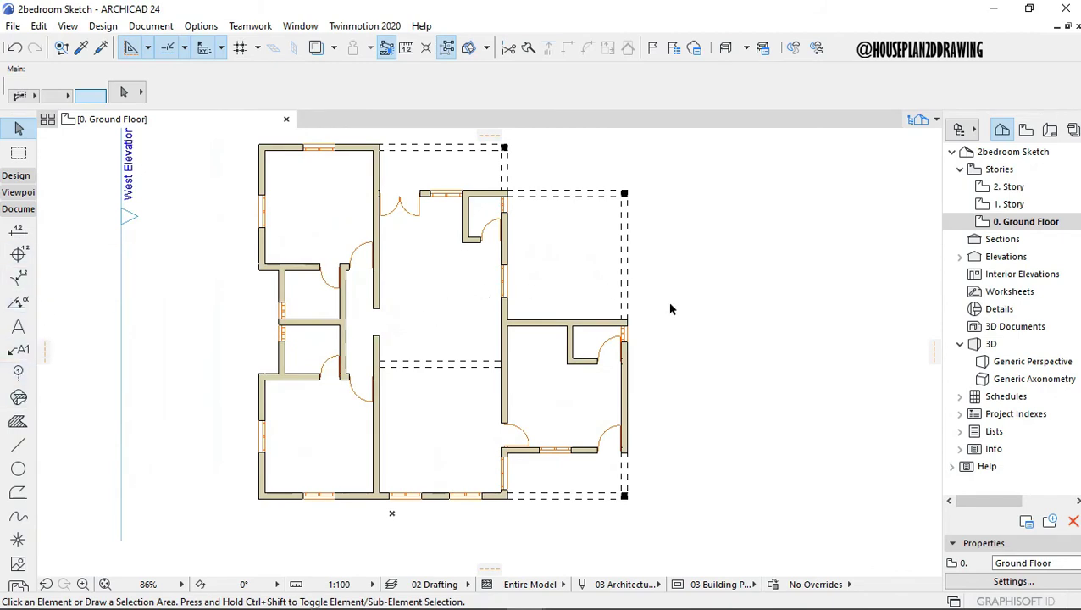
# Place BEDROOM, SITTING ROOM, DINING and W.C text labels to the right of the plan.
pyautogui.click(19, 329)
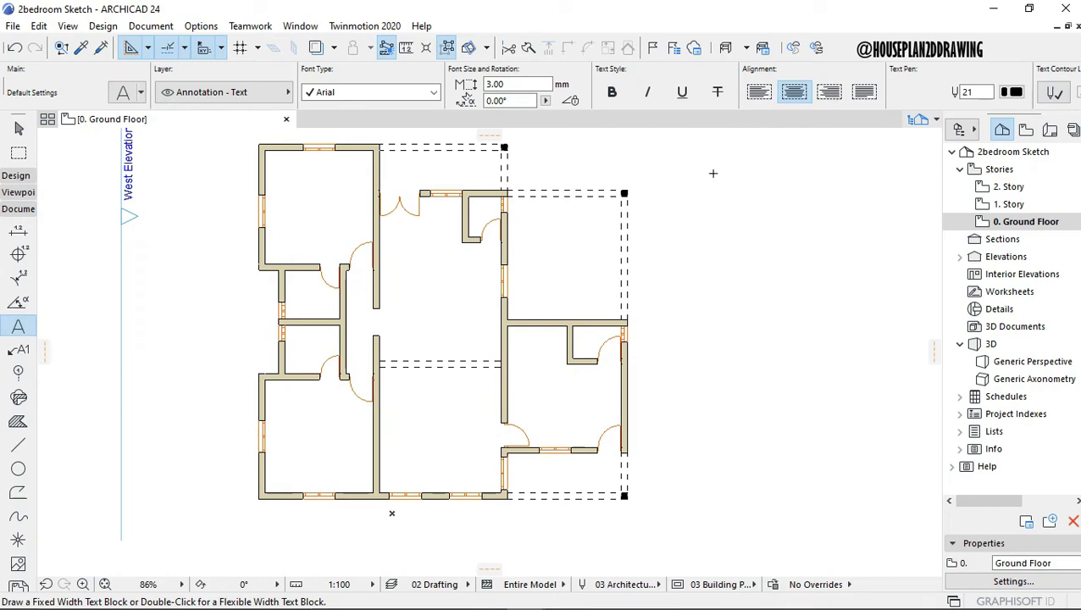
pyautogui.click(662, 167)
pyautogui.click(891, 252)
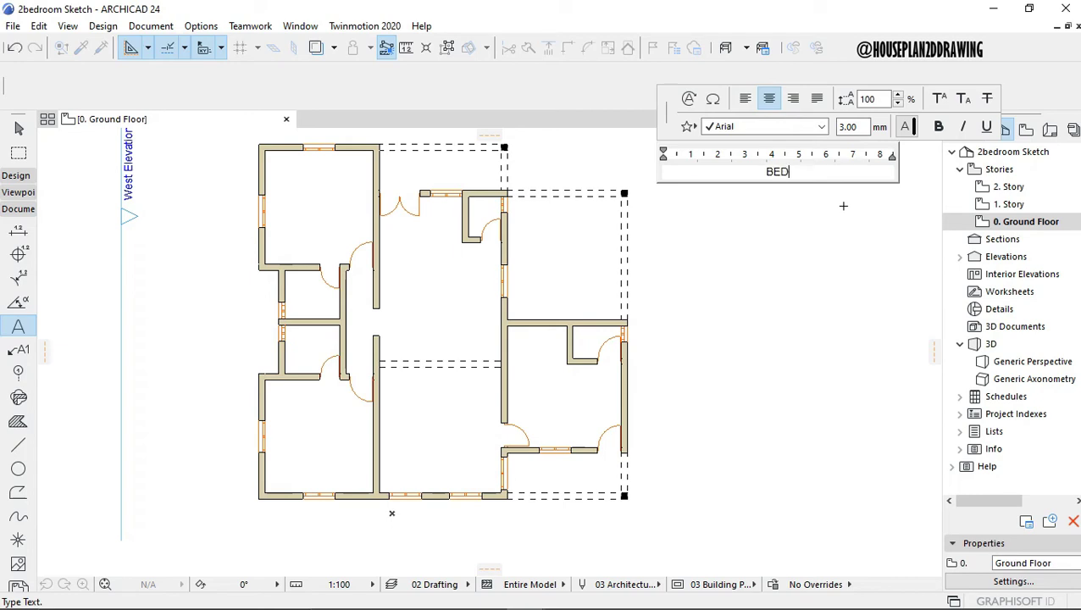
pyautogui.write('BEDROOM')
pyautogui.click(842, 206)
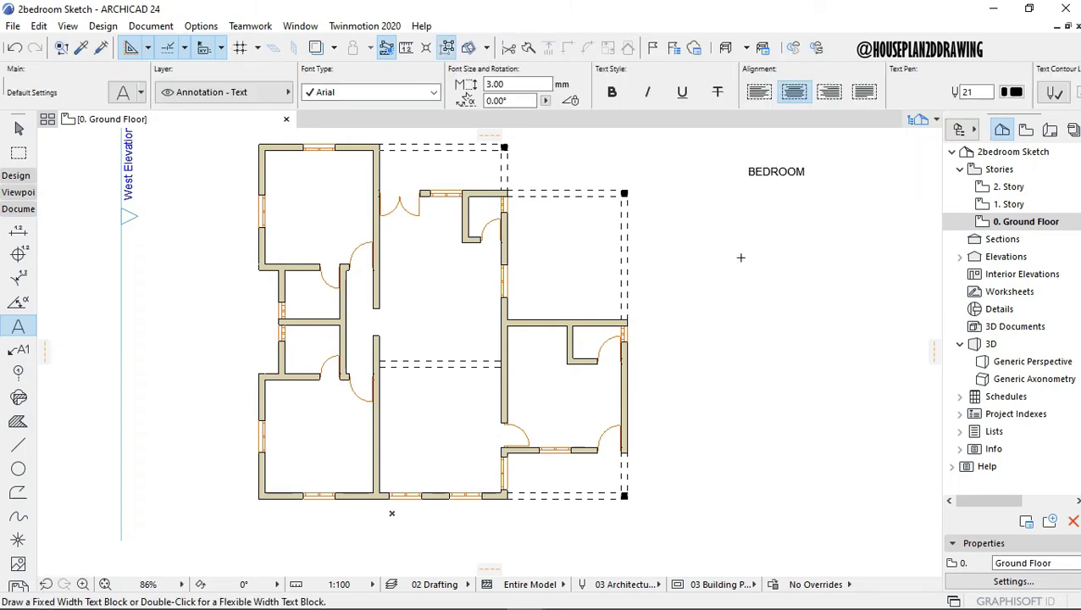
pyautogui.click(724, 237)
pyautogui.click(873, 303)
pyautogui.write('S')
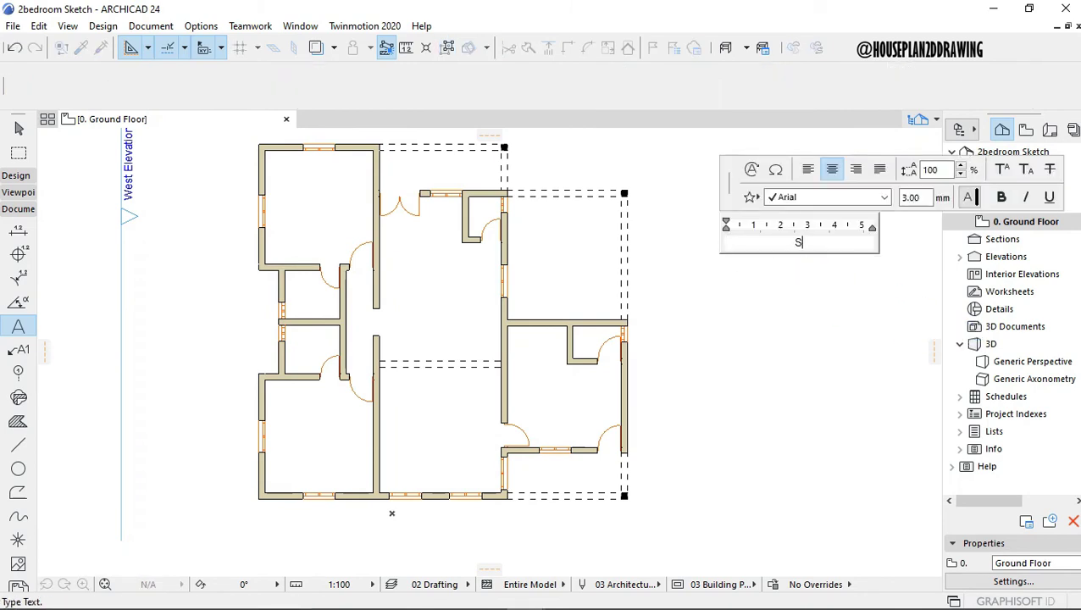
pyautogui.write('ITTU')
pyautogui.write('ING ROOM')
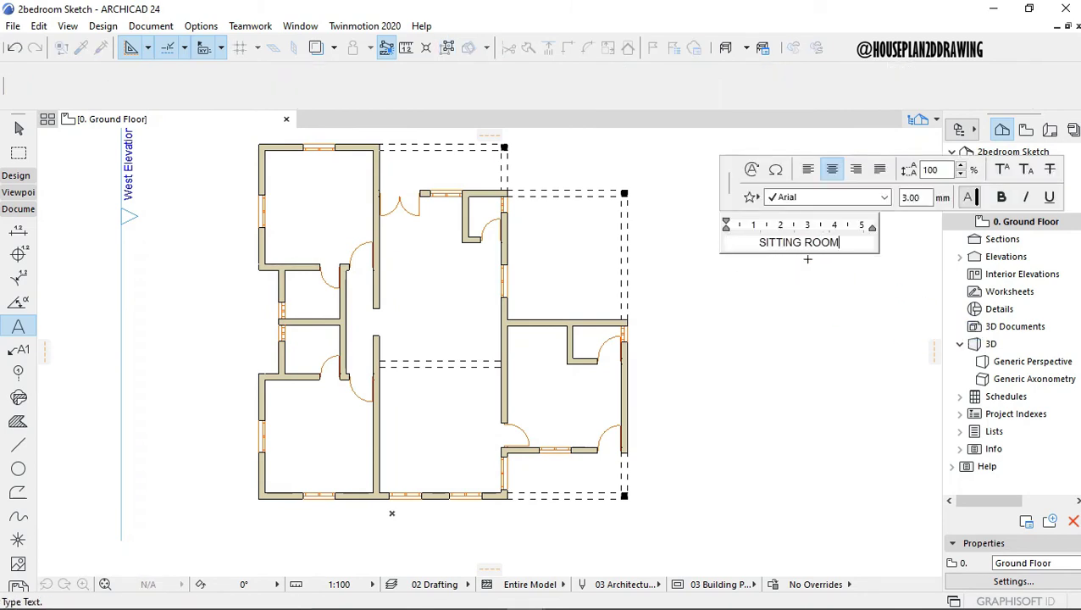
pyautogui.click(753, 343)
pyautogui.click(713, 323)
pyautogui.click(880, 357)
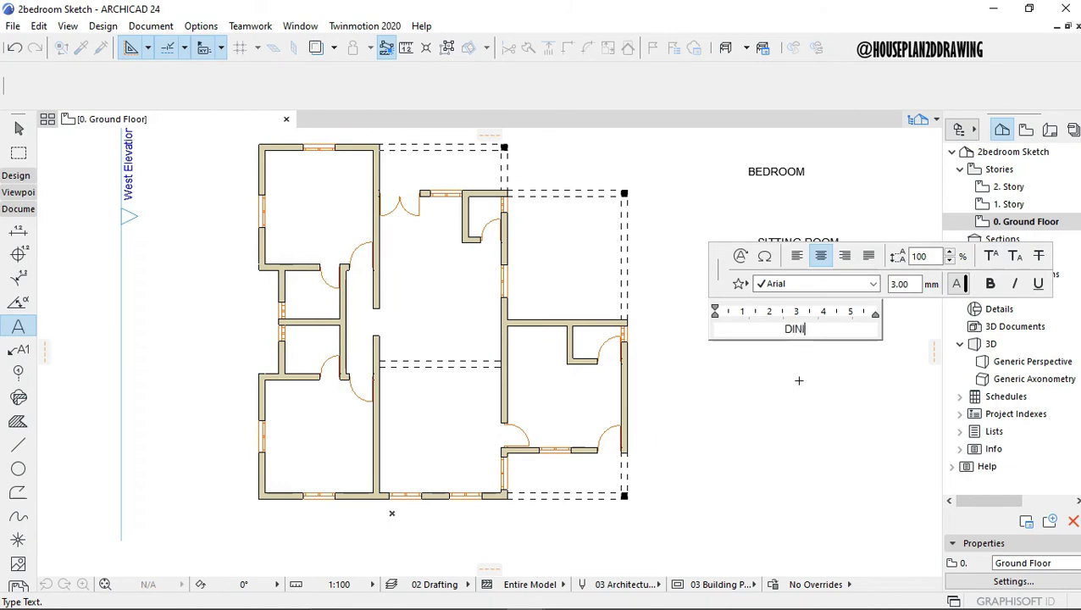
pyautogui.click(798, 381)
pyautogui.click(712, 378)
pyautogui.click(934, 433)
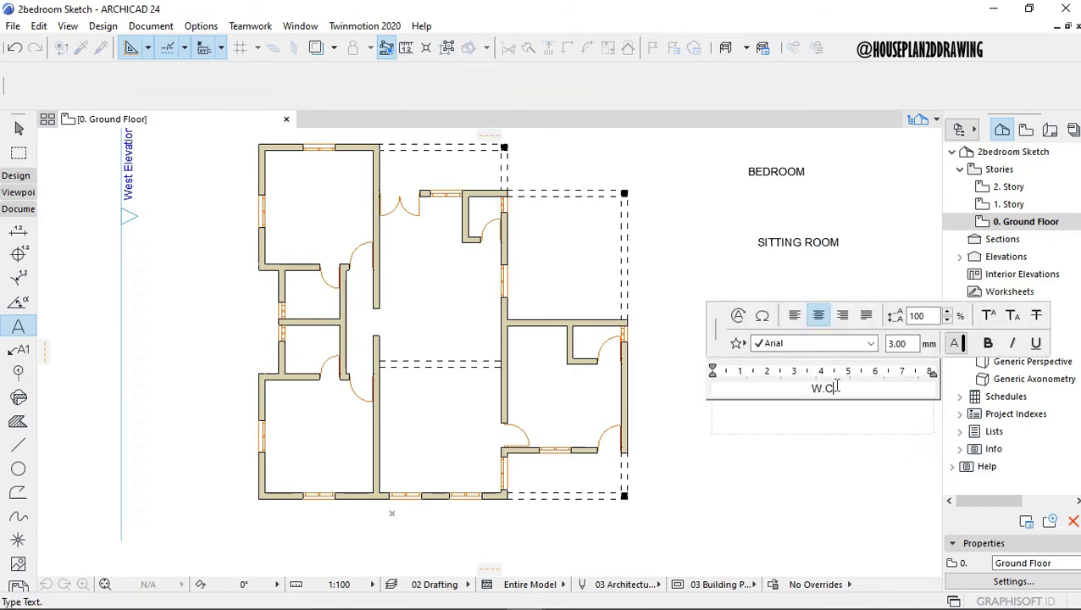
pyautogui.click(833, 467)
# Add V.T and CAR PORCH labels below them, SIT OUT left of the plan, and STORE in the right room.
pyautogui.click(691, 414)
pyautogui.click(847, 437)
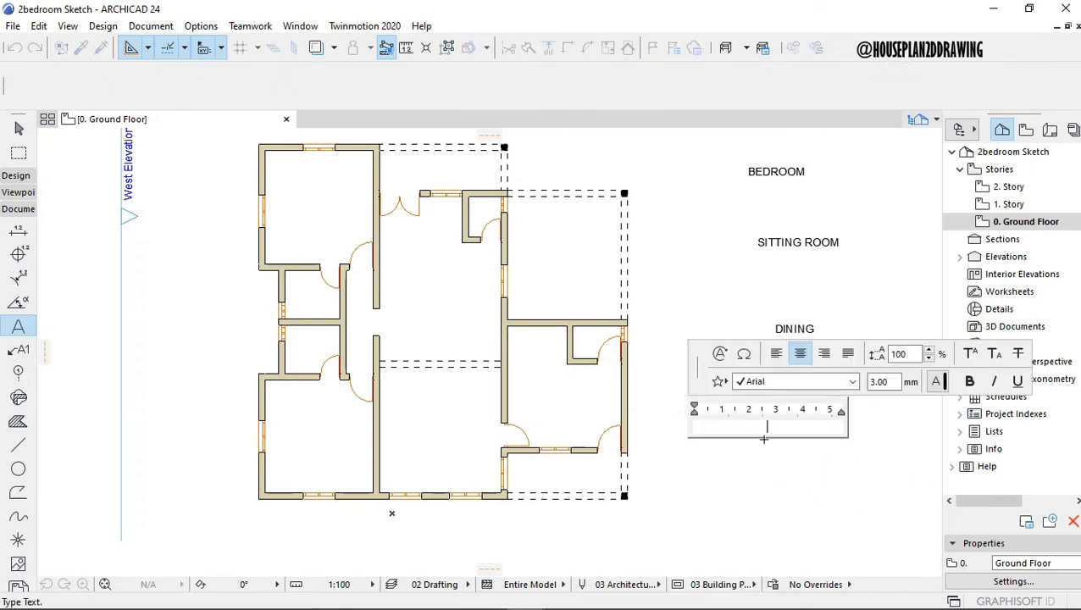
pyautogui.write('V.T')
pyautogui.click(778, 467)
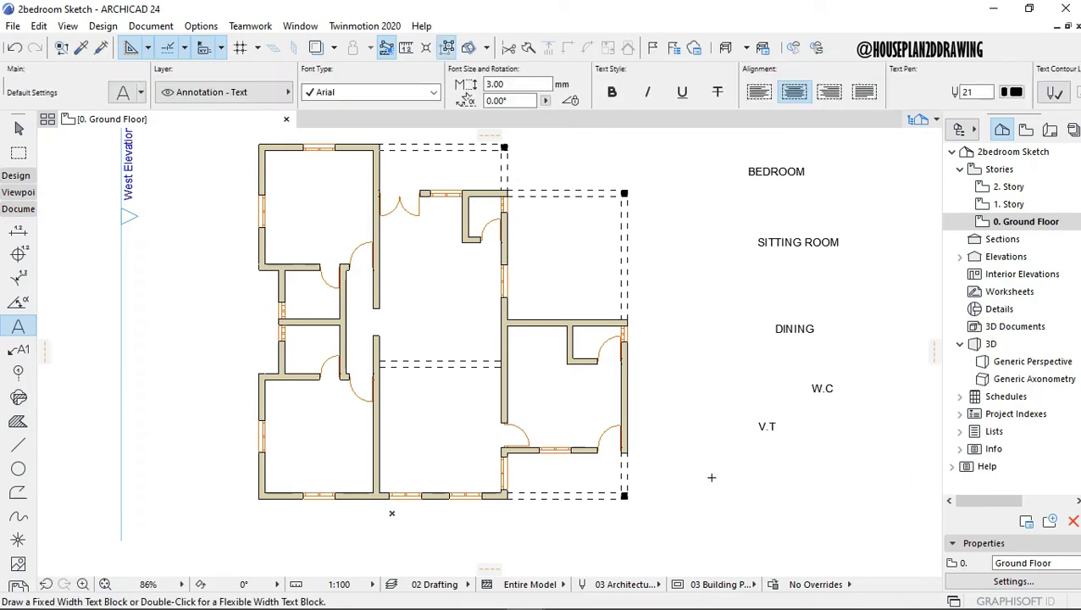
pyautogui.click(709, 469)
pyautogui.click(866, 492)
pyautogui.write('CAR')
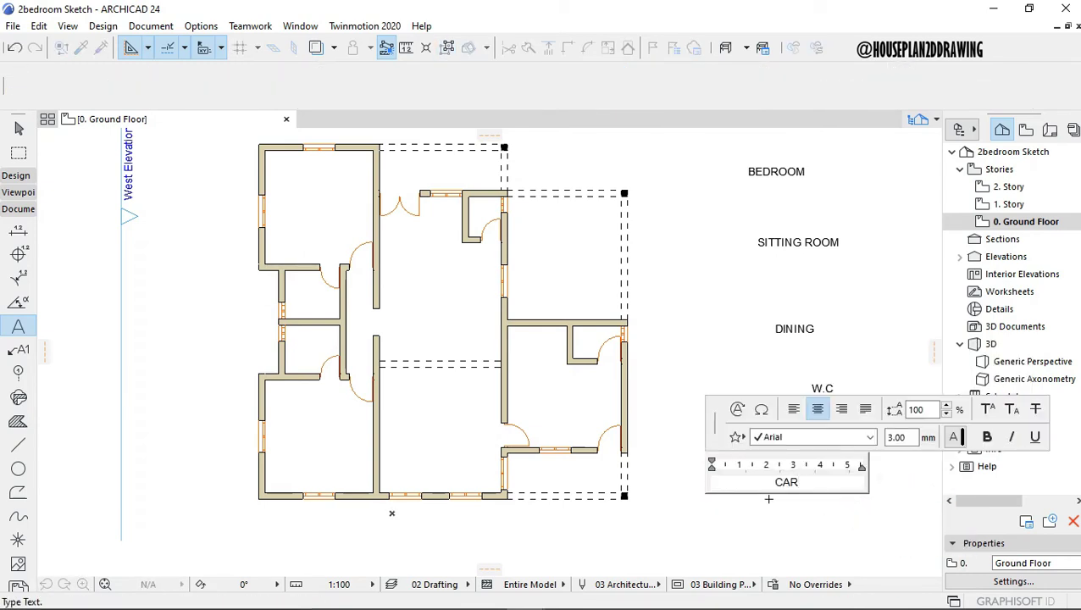
pyautogui.write(' O')
pyautogui.write('ORCH')
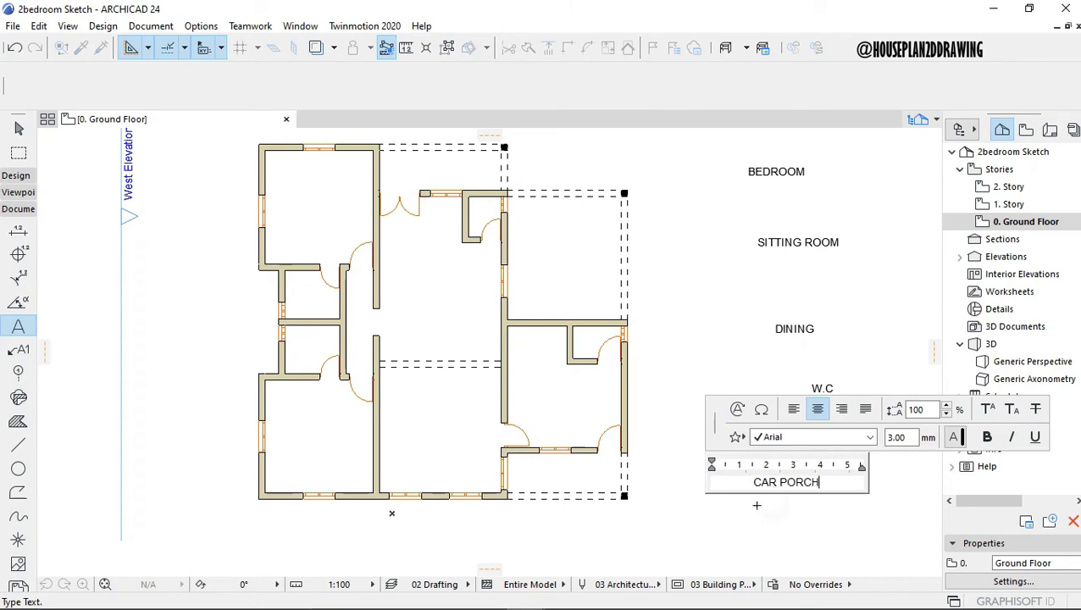
pyautogui.click(757, 504)
pyautogui.click(147, 449)
pyautogui.click(263, 467)
pyautogui.write('S')
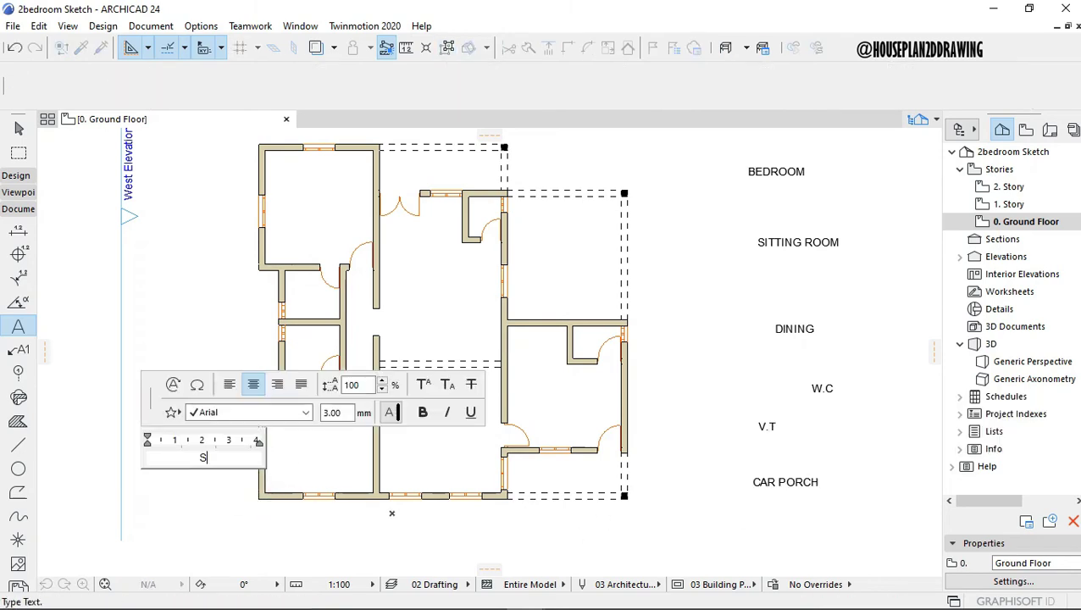
pyautogui.write('IT OUT')
pyautogui.click(196, 474)
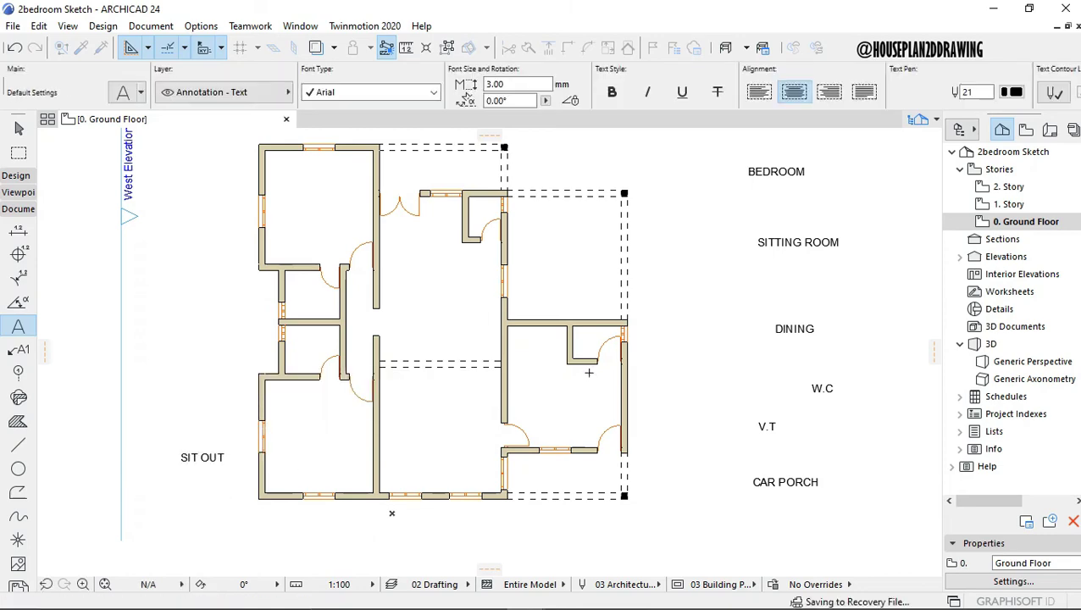
pyautogui.click(552, 373)
pyautogui.click(579, 401)
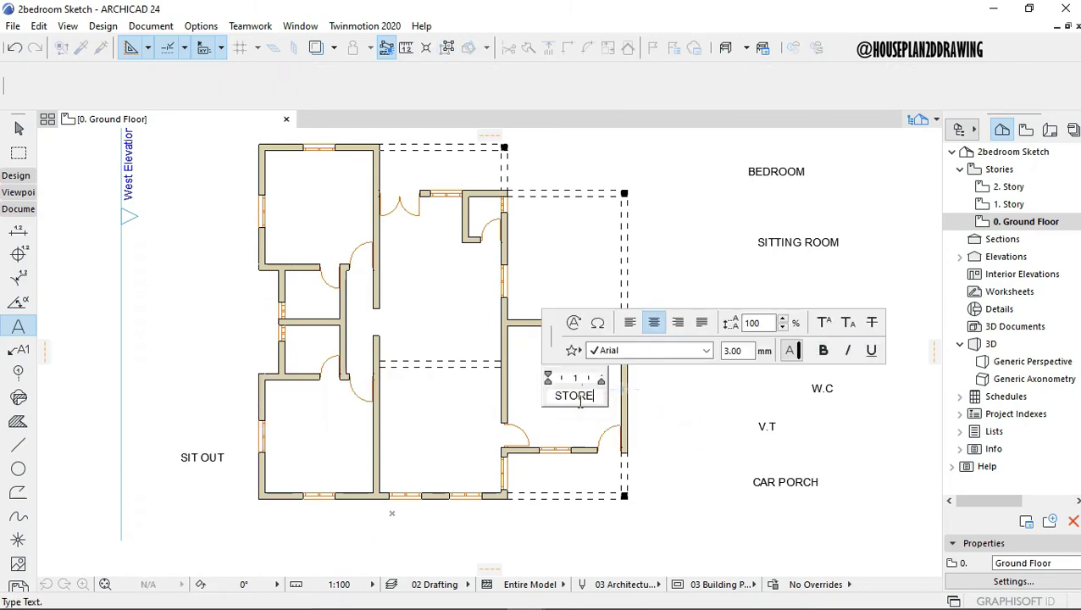
pyautogui.write('STORE')
pyautogui.click(701, 437)
pyautogui.scroll(-3, 658, 393)
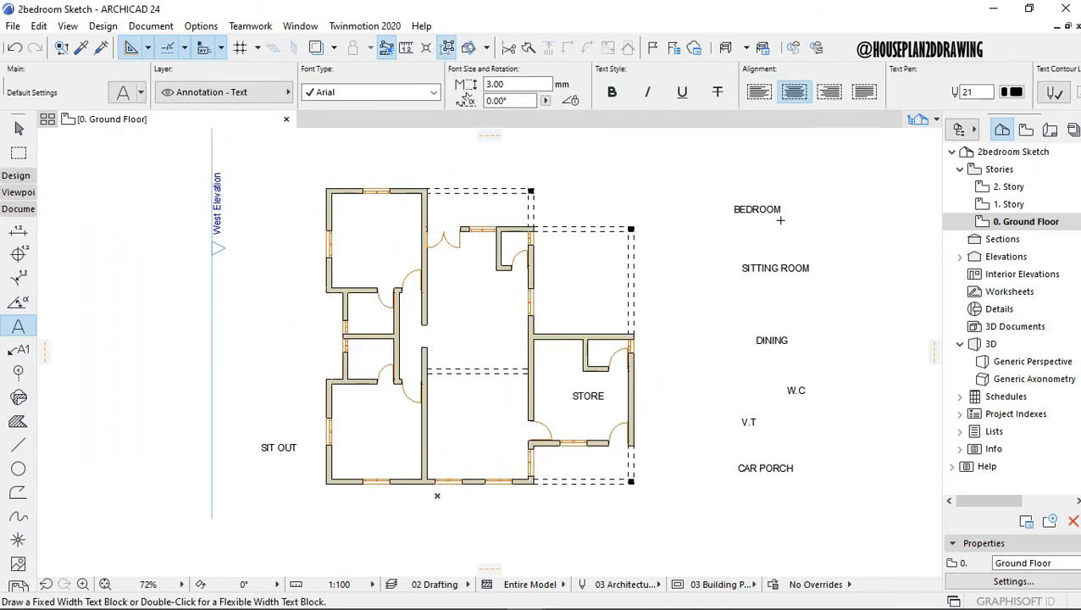
# Move BEDROOM into the top-left room and drop a copy in the lower-left room.
pyautogui.press('Escape')
pyautogui.click(759, 209)
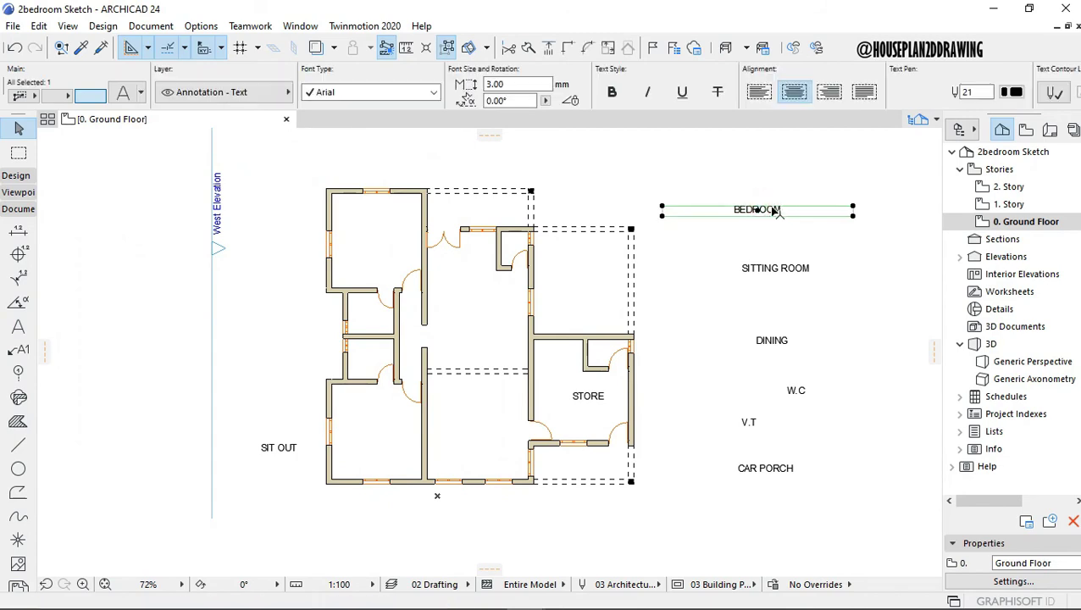
pyautogui.click(662, 216)
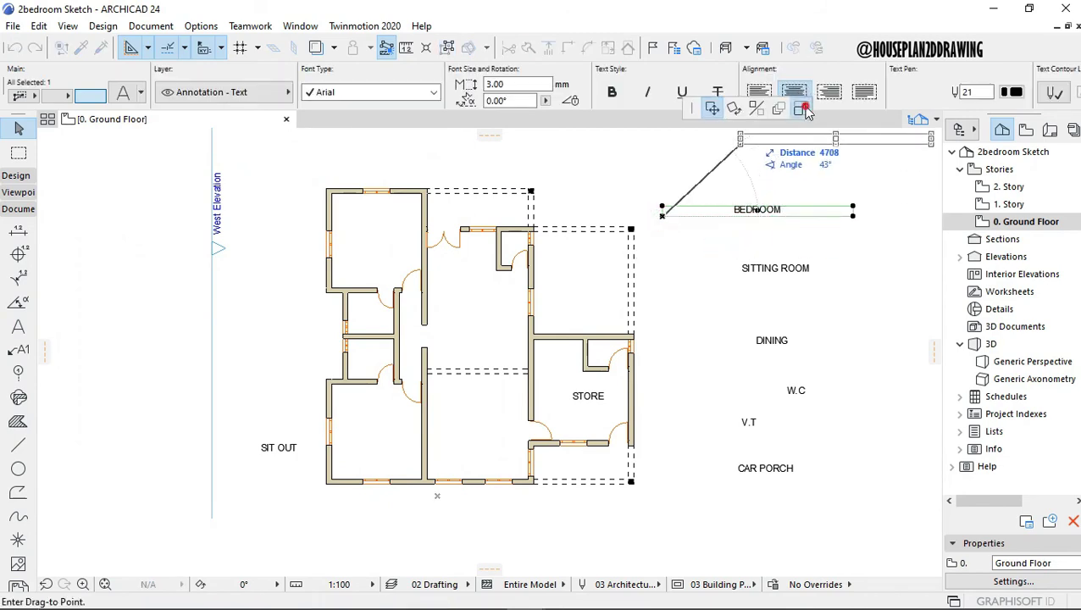
pyautogui.click(803, 216)
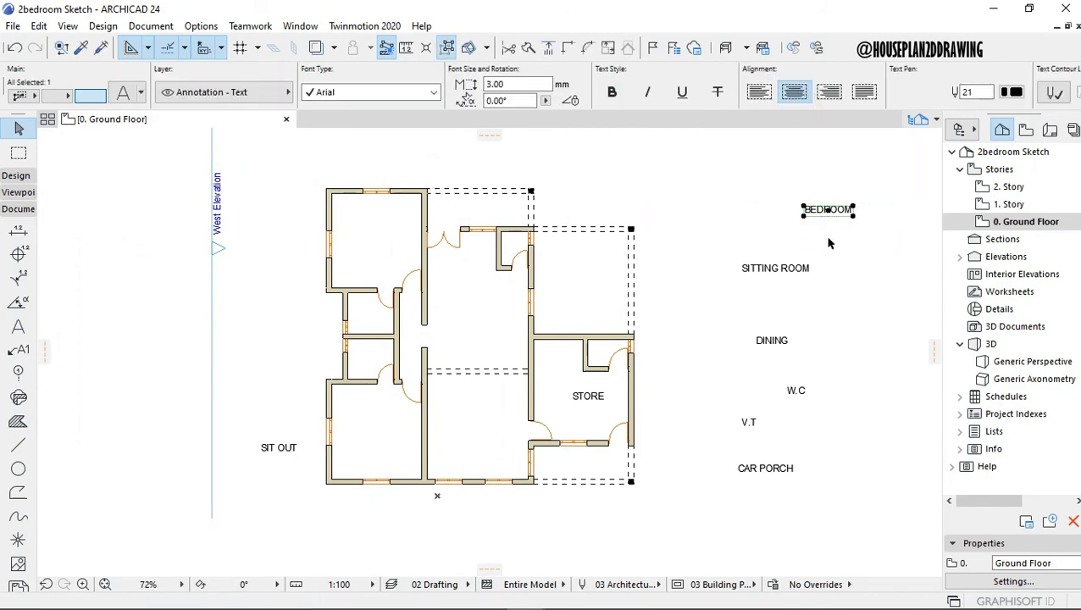
pyautogui.click(829, 216)
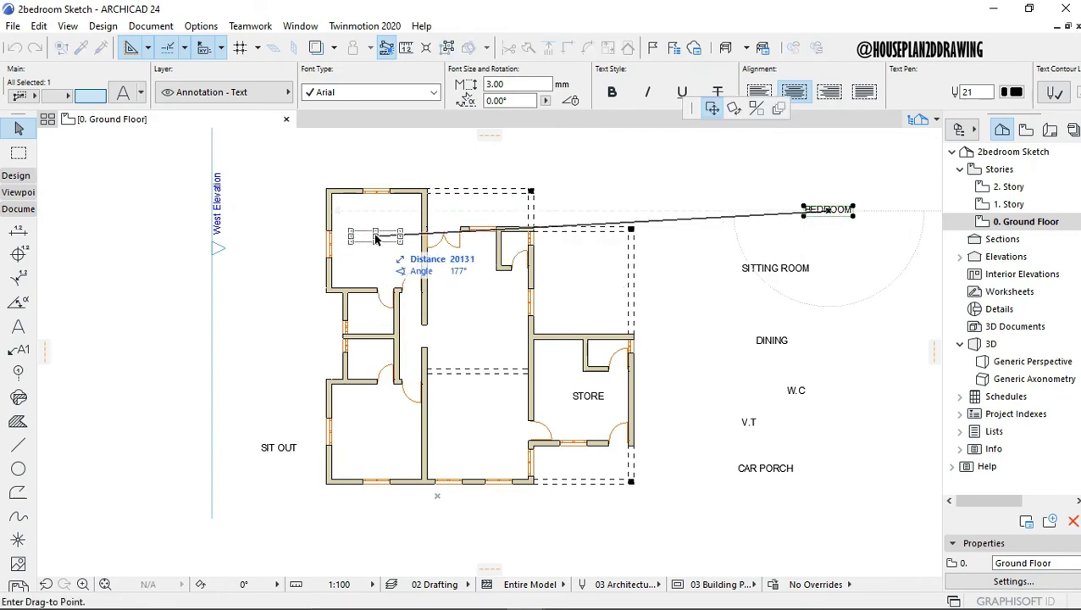
pyautogui.click(375, 240)
pyautogui.rightClick(382, 243)
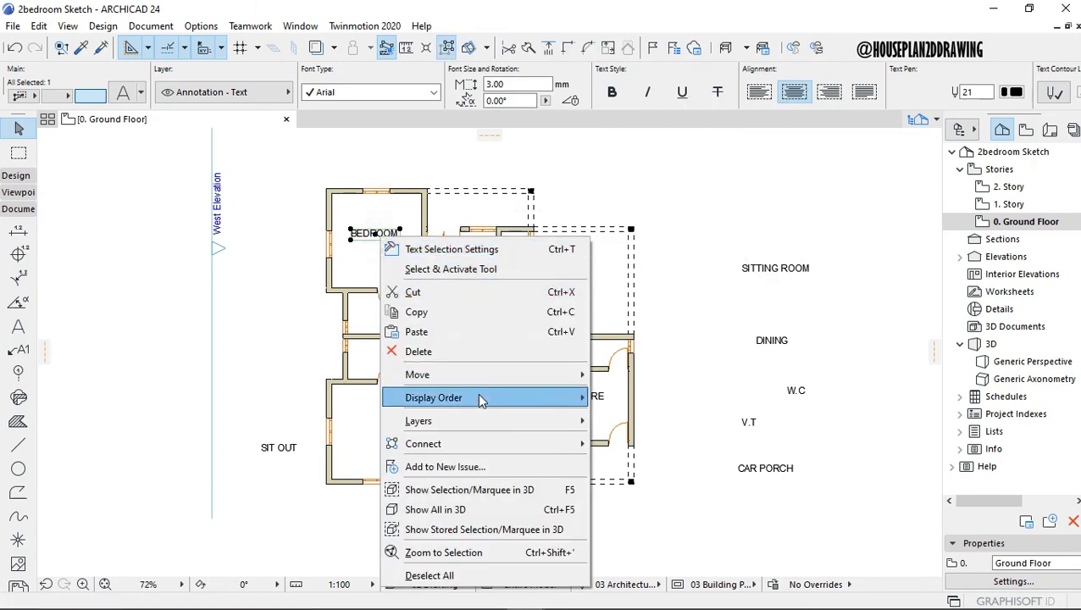
pyautogui.moveTo(500, 374)
pyautogui.click(663, 457)
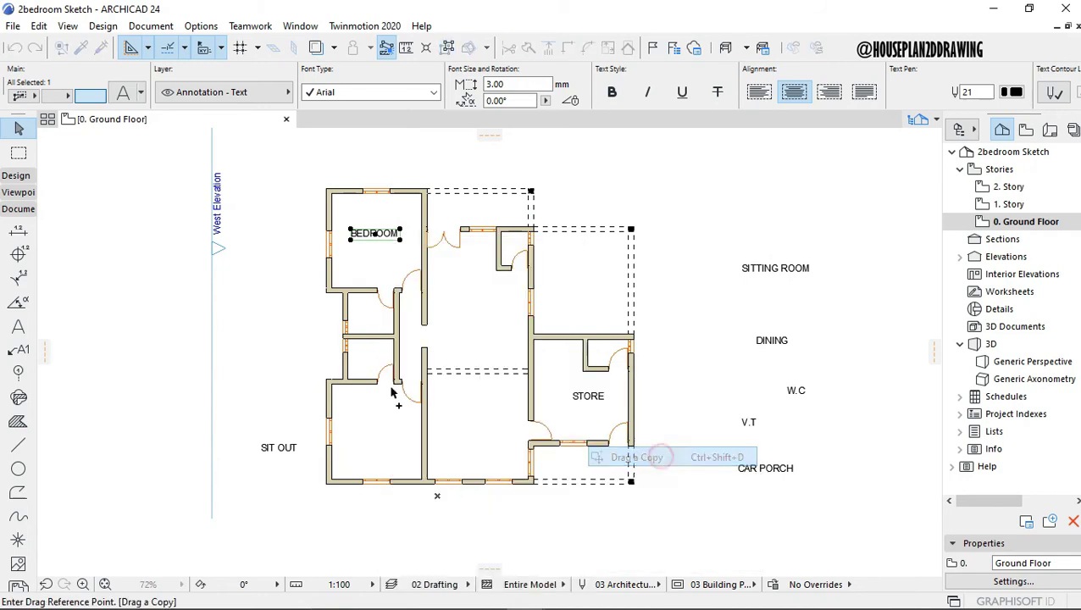
pyautogui.click(378, 239)
pyautogui.click(378, 445)
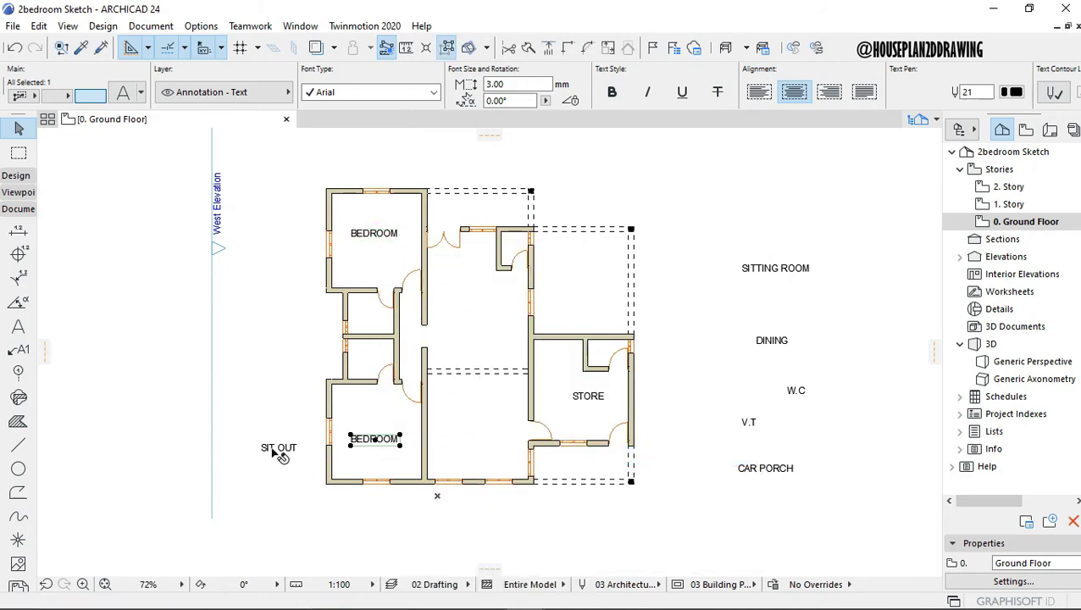
# Move SIT OUT to the top entrance and place a copy in the bottom-right room.
pyautogui.moveTo(234, 457); pyautogui.dragTo(479, 210)
pyautogui.rightClick(479, 210)
pyautogui.moveTo(595, 348)
pyautogui.click(737, 431)
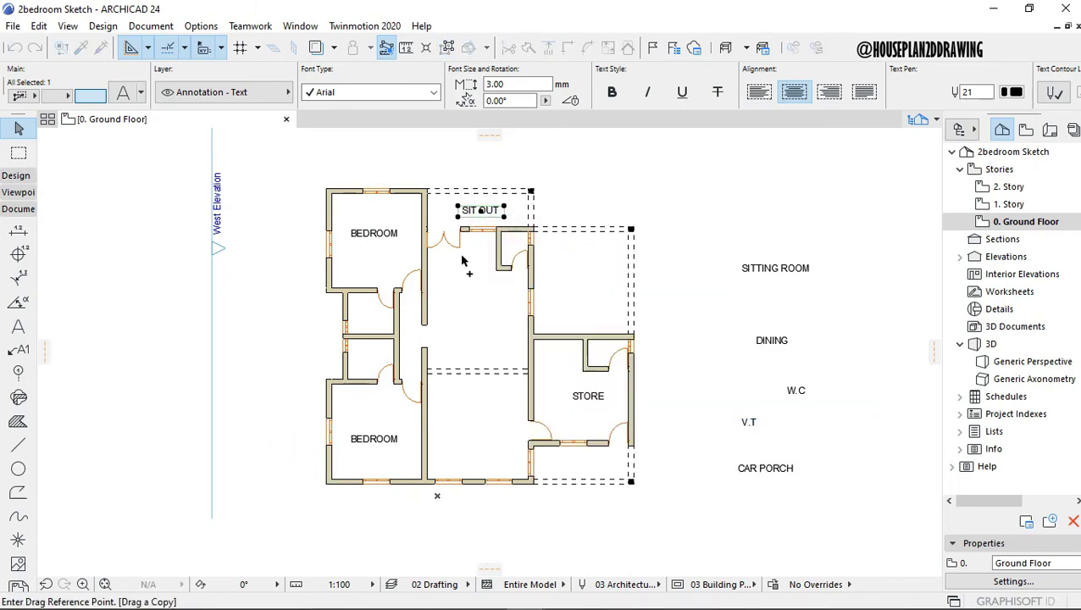
pyautogui.click(480, 212)
pyautogui.click(582, 466)
pyautogui.click(762, 470)
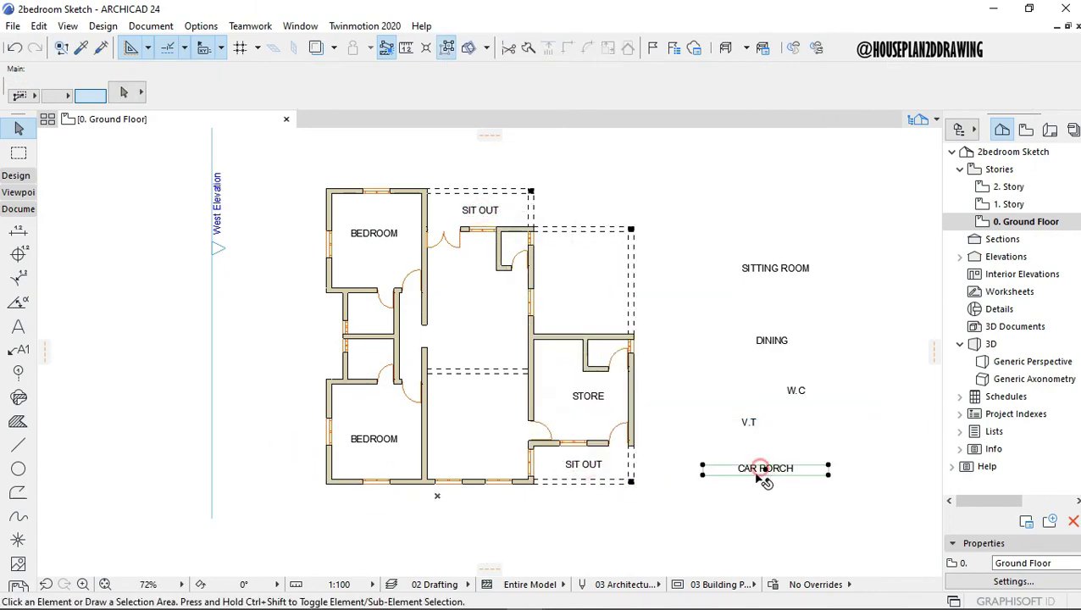
# Move the CAR PORCH label into the car porch in the upper-right.
pyautogui.click(769, 472)
pyautogui.click(597, 282)
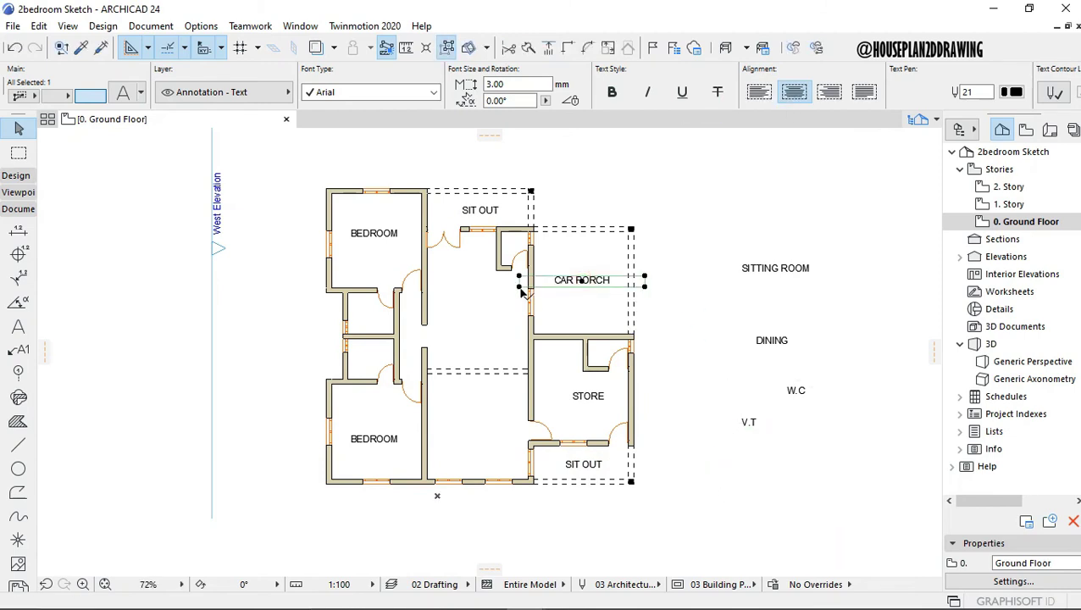
pyautogui.click(606, 288)
pyautogui.click(583, 282)
# Move the DINING label into the plan's dining area.
pyautogui.click(731, 386)
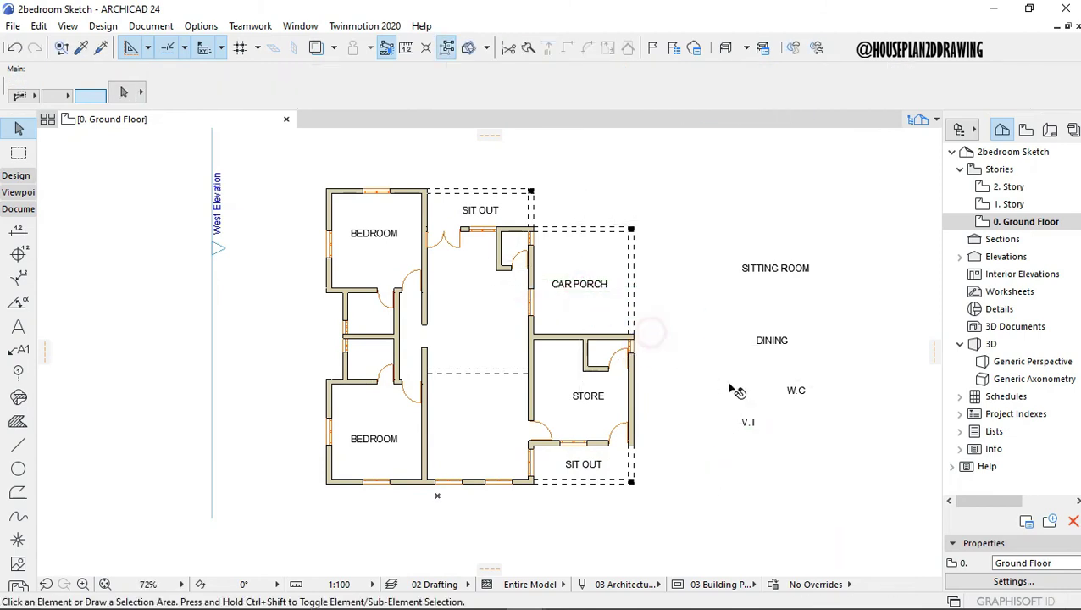
pyautogui.click(772, 339)
pyautogui.click(789, 338)
pyautogui.click(762, 343)
pyautogui.click(797, 340)
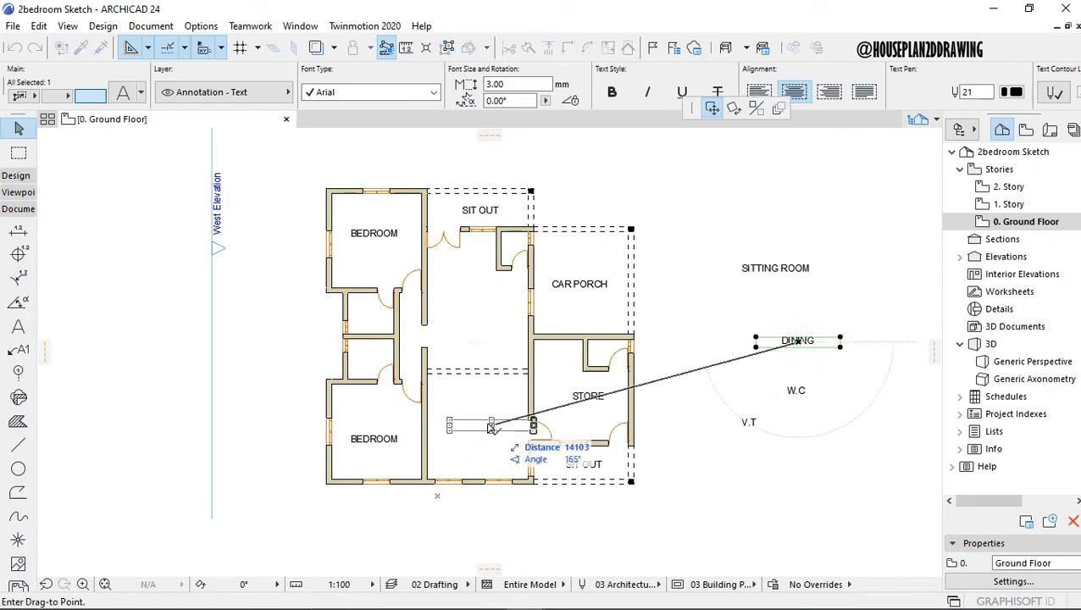
pyautogui.click(474, 428)
pyautogui.click(751, 432)
# Move the V.T label into the small room beside the sit out.
pyautogui.click(752, 432)
pyautogui.click(762, 427)
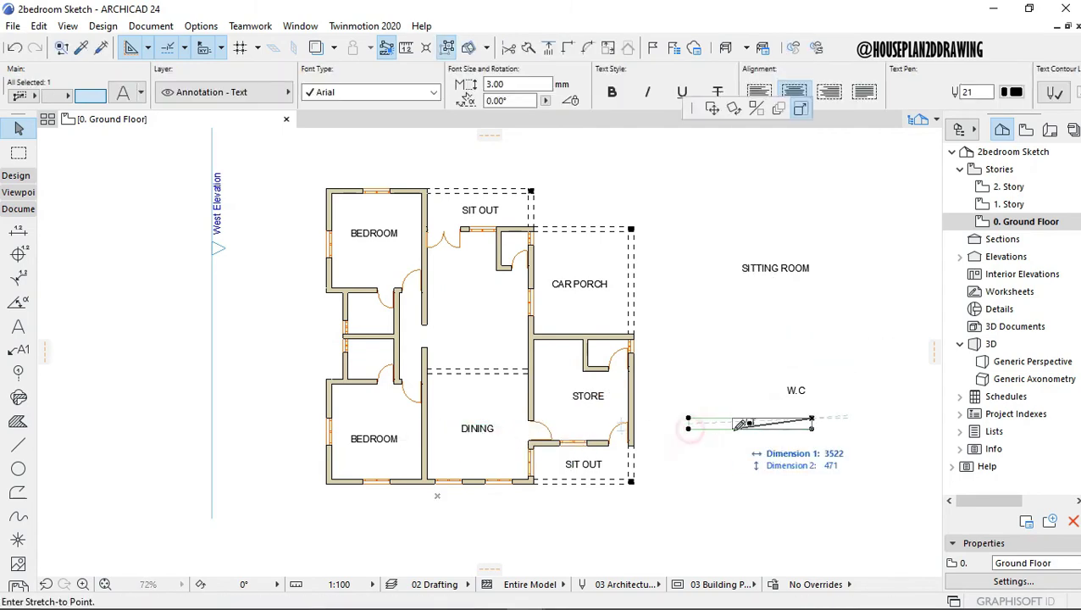
pyautogui.click(744, 427)
pyautogui.click(775, 426)
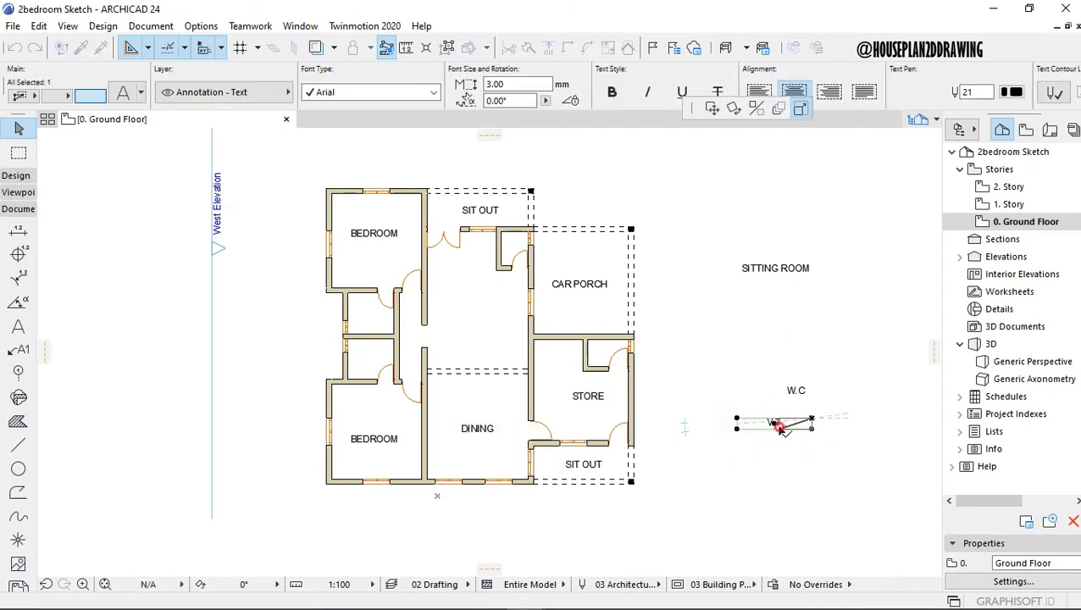
pyautogui.click(512, 251)
# Place W.C in the upper WC room and a copy of it in the lower WC.
pyautogui.click(796, 391)
pyautogui.click(871, 391)
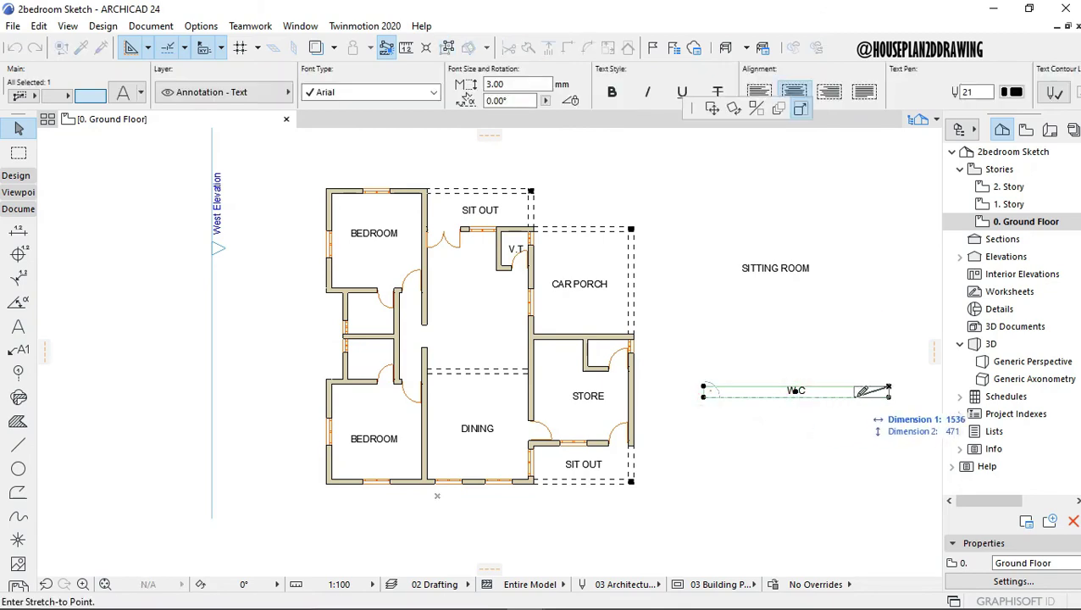
pyautogui.click(373, 318)
pyautogui.rightClick(372, 317)
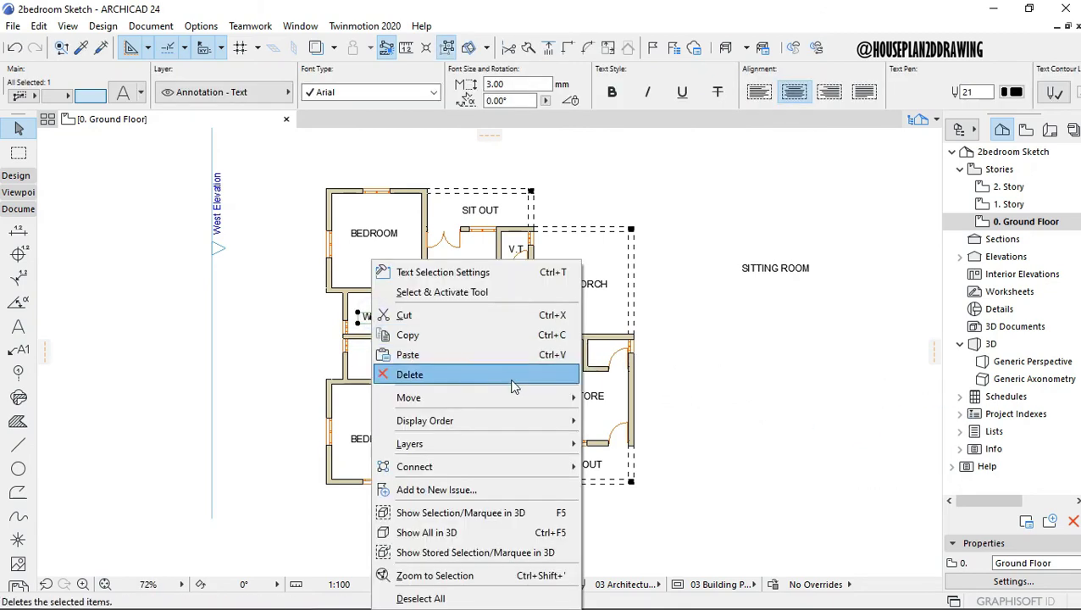
pyautogui.moveTo(531, 403)
pyautogui.click(684, 482)
pyautogui.click(373, 318)
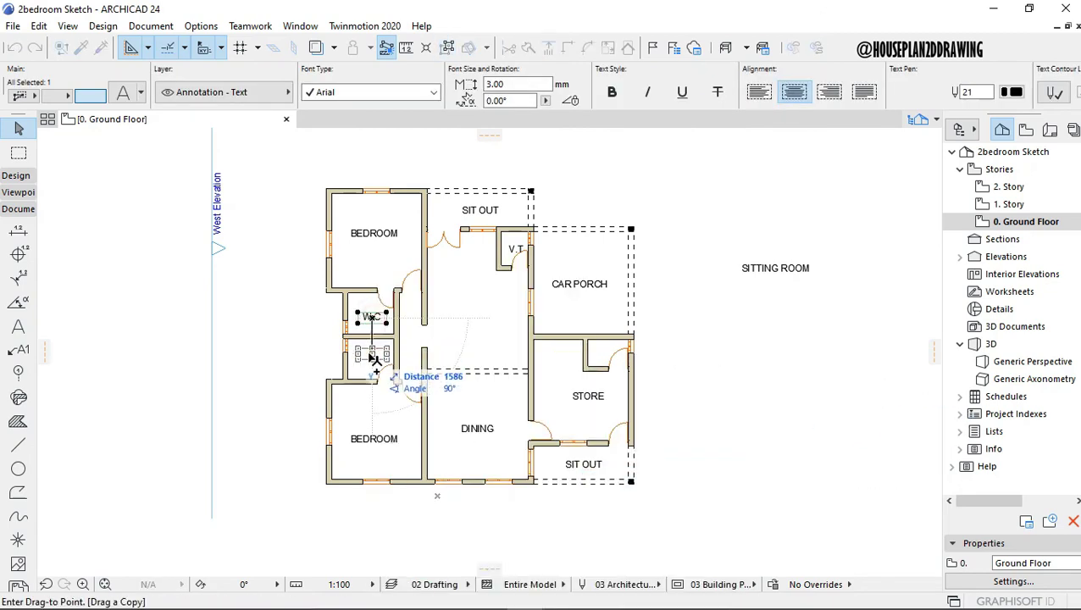
pyautogui.click(372, 359)
pyautogui.press('Escape')
# Move the SITTING ROOM label inside the sitting room.
pyautogui.click(762, 280)
pyautogui.click(750, 269)
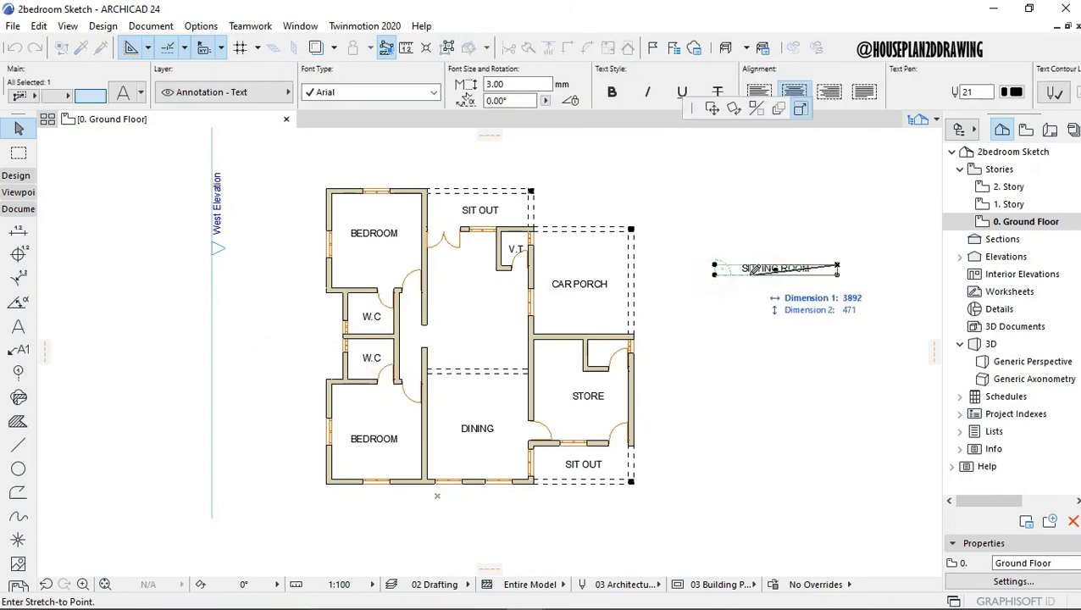
pyautogui.click(483, 311)
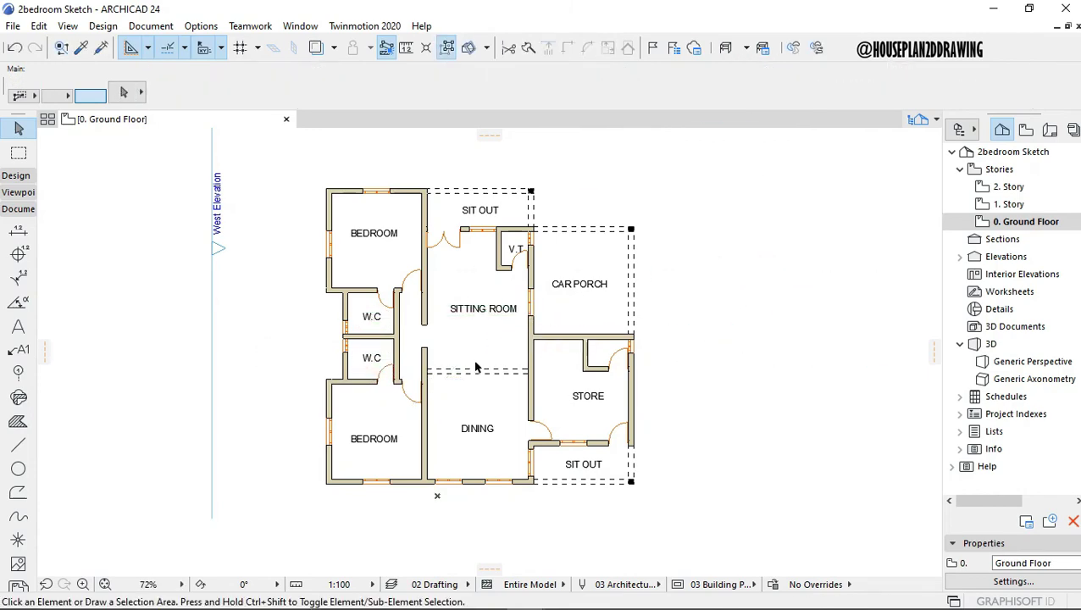
pyautogui.scroll(1, 491, 338)
# Move STORE into the store room and add a KITCHEN label copied from DINING.
pyautogui.click(624, 417)
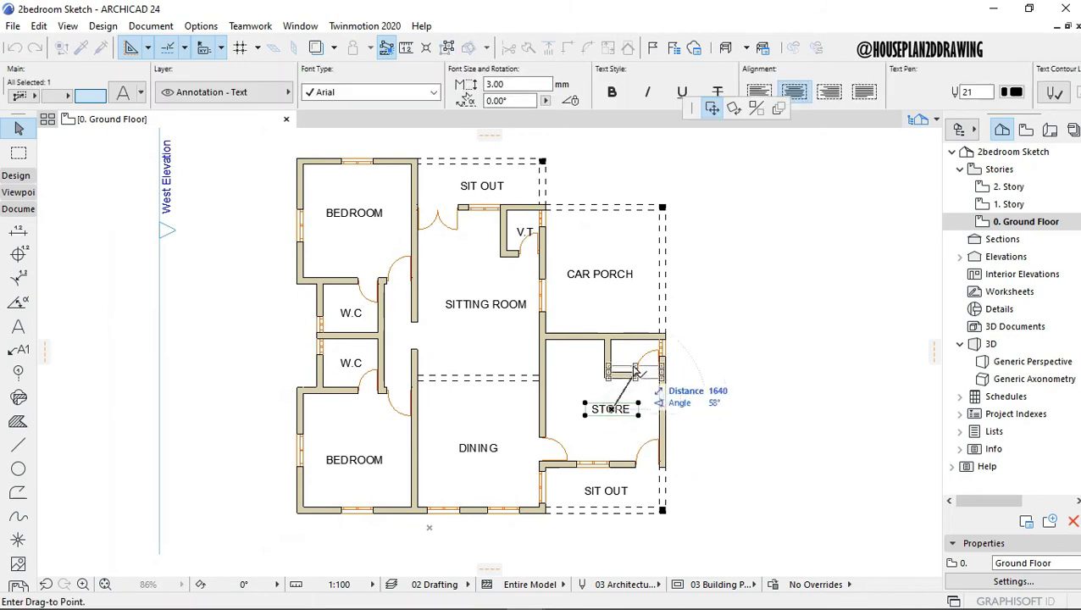
pyautogui.click(644, 363)
pyautogui.click(499, 458)
pyautogui.hotkey('ctrl', 'd')
pyautogui.click(476, 452)
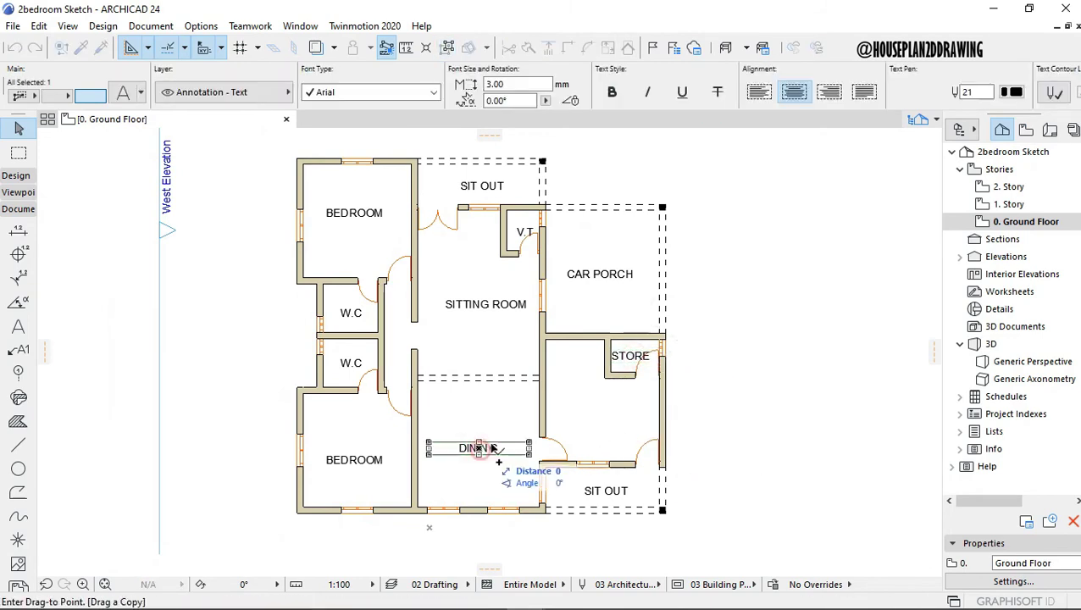
pyautogui.click(597, 413)
pyautogui.doubleClick(603, 413)
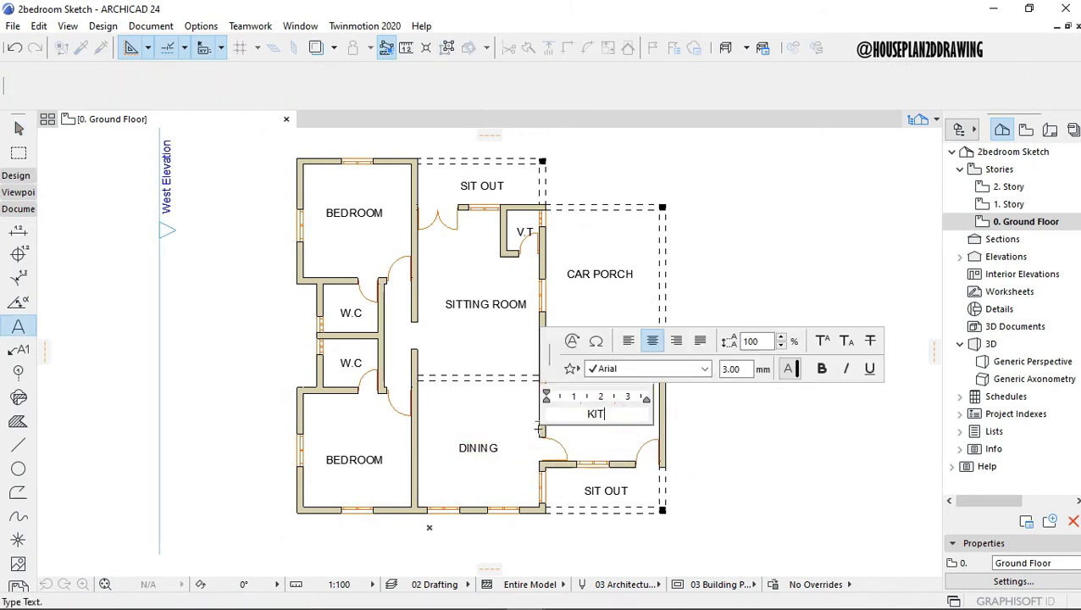
pyautogui.click(750, 476)
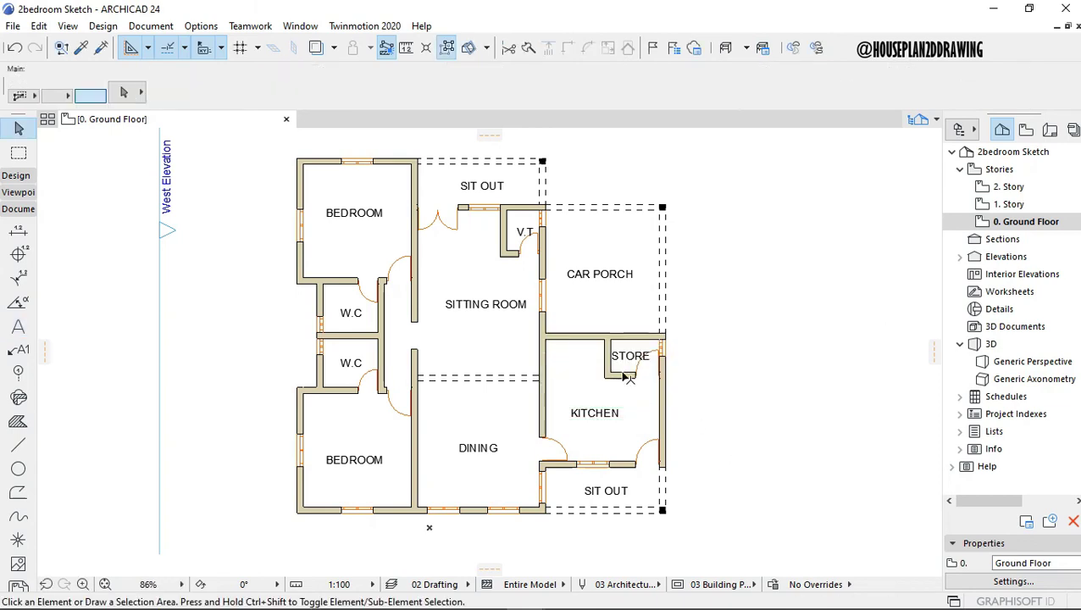
# Copy DINING beside the corridor by the WCs and rename it LOBBY.
pyautogui.hotkey('ctrl', 'd')
pyautogui.click(503, 447)
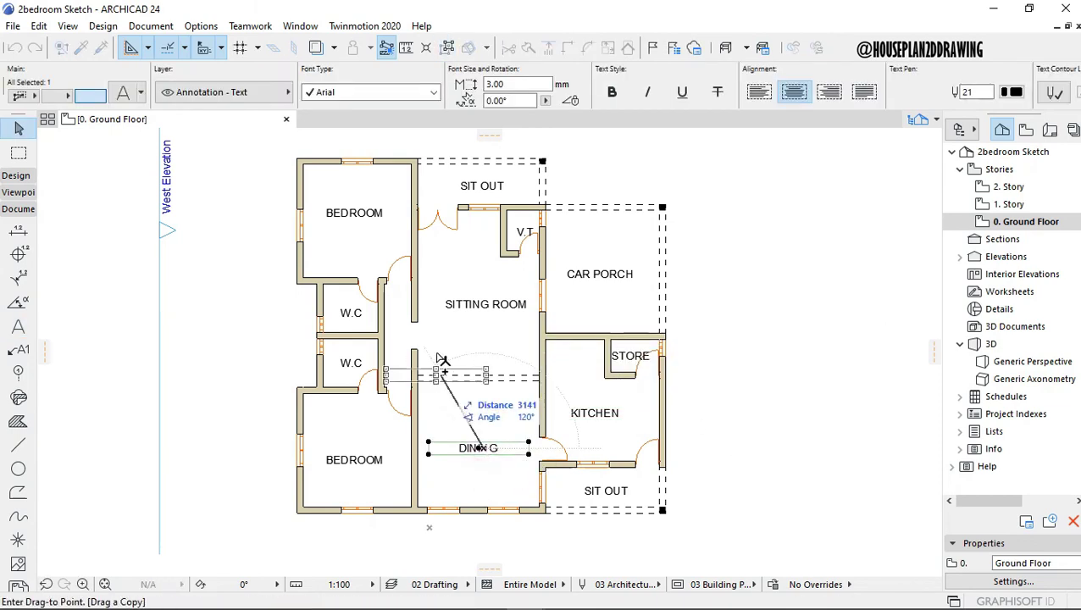
pyautogui.click(422, 338)
pyautogui.doubleClick(396, 339)
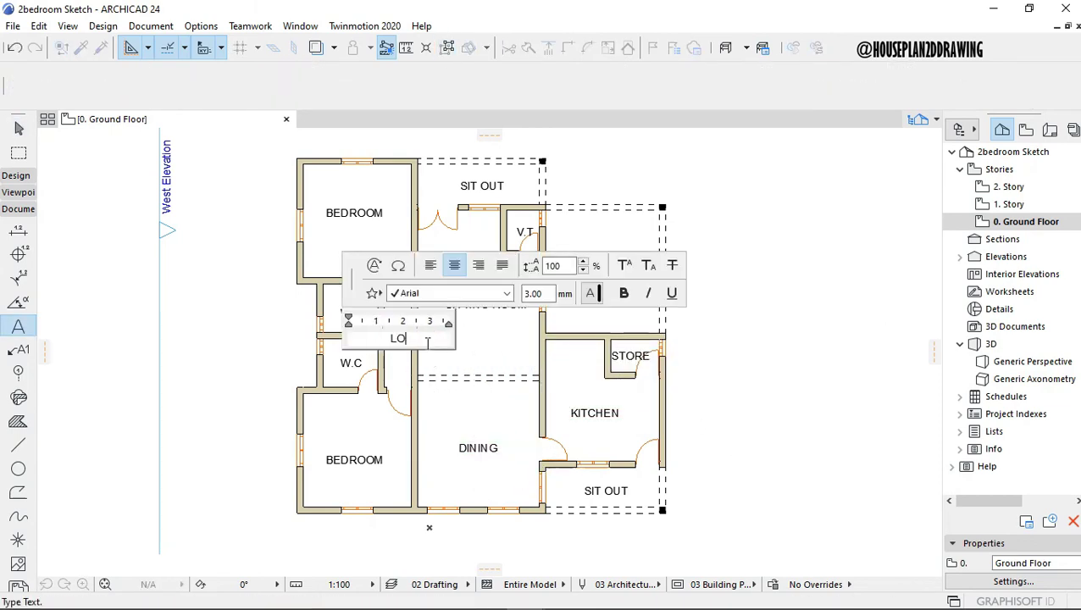
pyautogui.click(477, 346)
# Rotate the LOBBY label 90° so it reads vertically.
pyautogui.rightClick(483, 359)
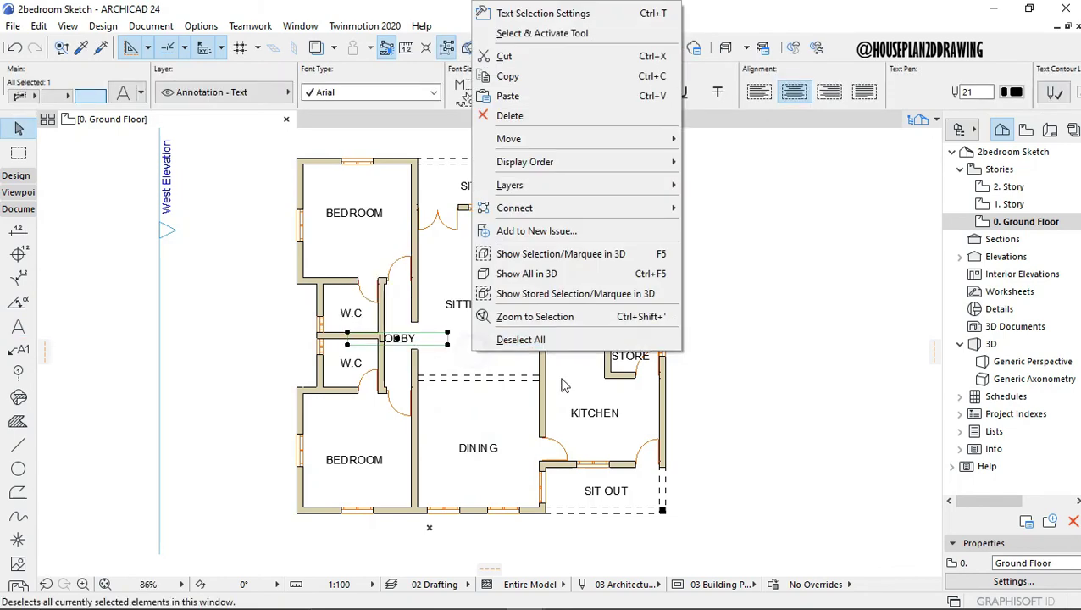
pyautogui.moveTo(559, 138)
pyautogui.click(773, 243)
pyautogui.rightClick(456, 338)
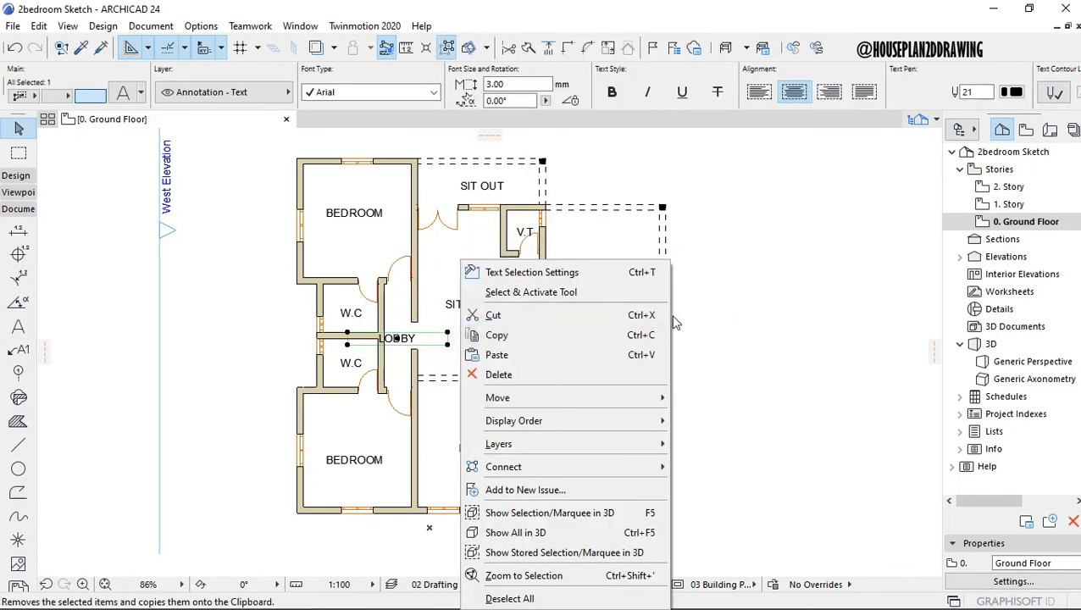
pyautogui.moveTo(542, 396)
pyautogui.click(715, 412)
pyautogui.click(449, 338)
pyautogui.click(521, 282)
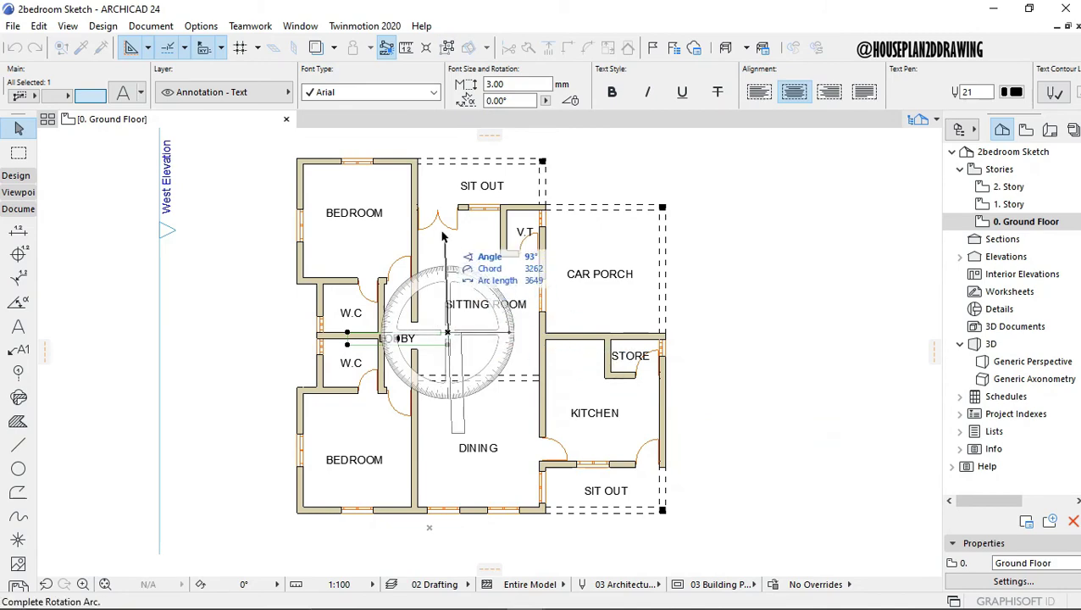
pyautogui.click(452, 237)
# Move LOBBY into the corridor beside the W.C rooms and recentre the plan.
pyautogui.click(453, 386)
pyautogui.click(393, 385)
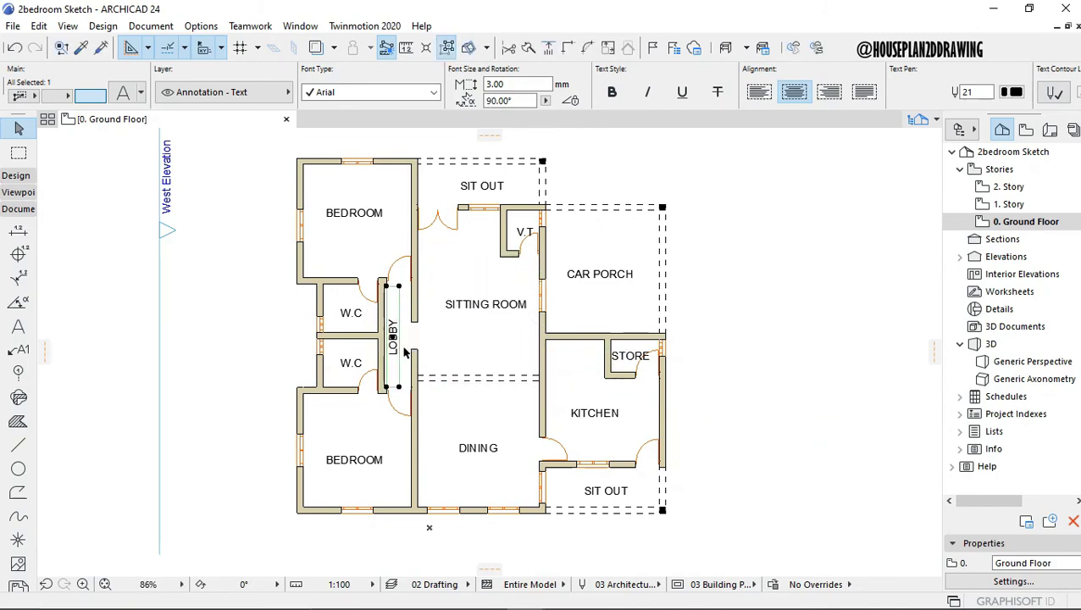
pyautogui.scroll(2, 397, 340)
pyautogui.press('Escape')
pyautogui.scroll(-3, 393, 339)
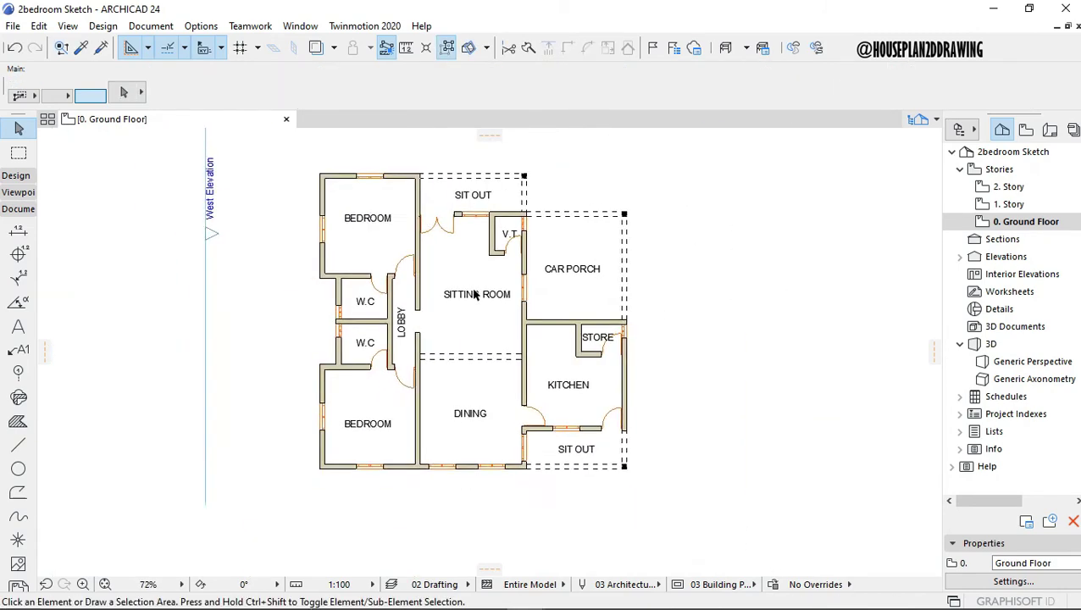
pyautogui.scroll(1, 483, 305)
pyautogui.moveTo(617, 282); pyautogui.dragTo(617, 298, button='middle')
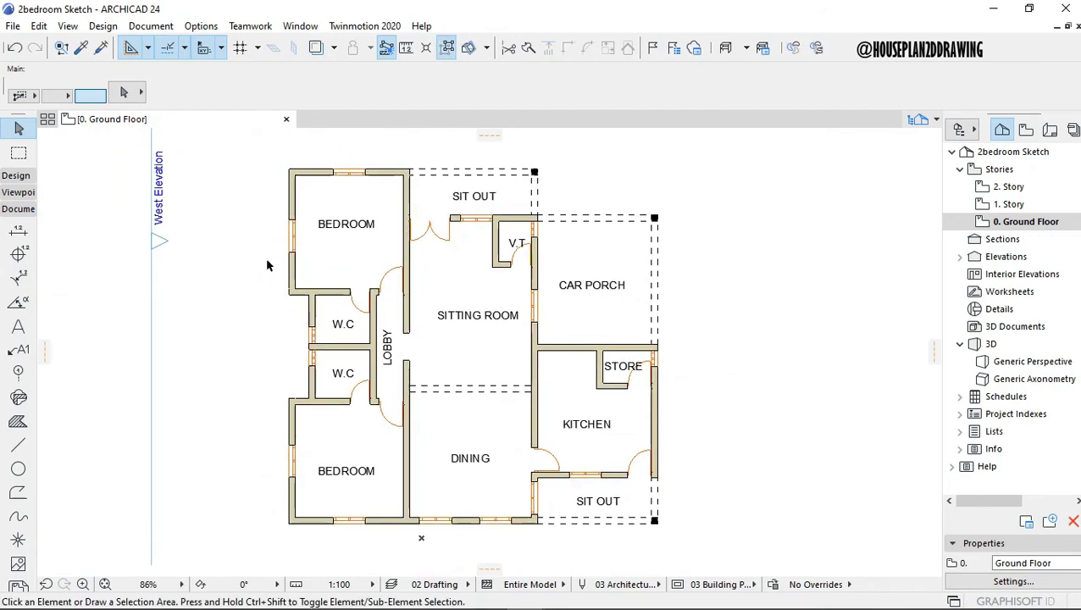
# Dimension the left side of the plan corner to corner, giving the 13,125 overall length.
pyautogui.click(19, 230)
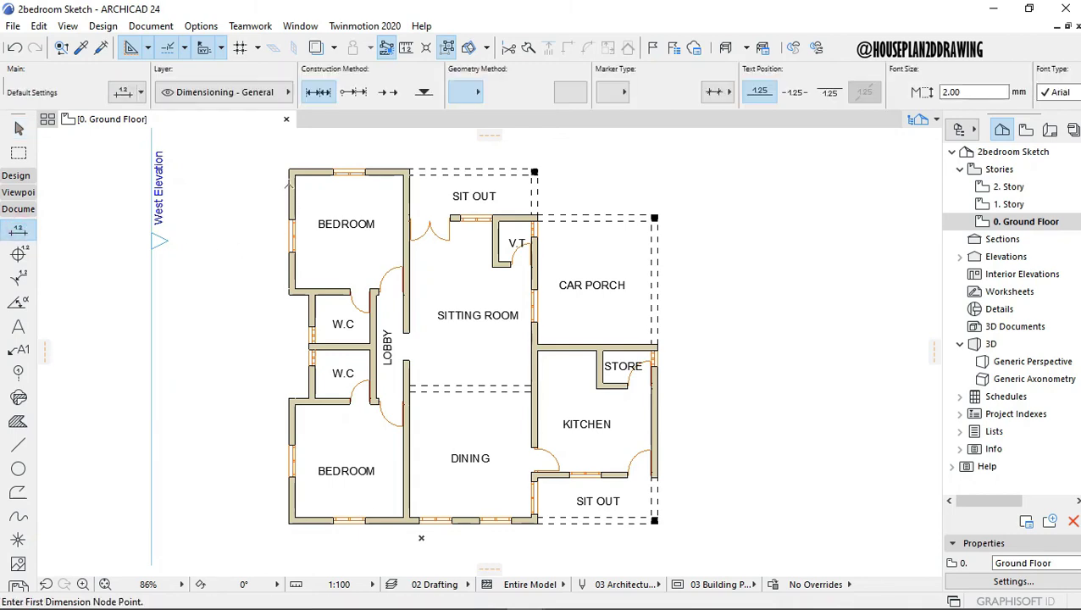
pyautogui.click(290, 169)
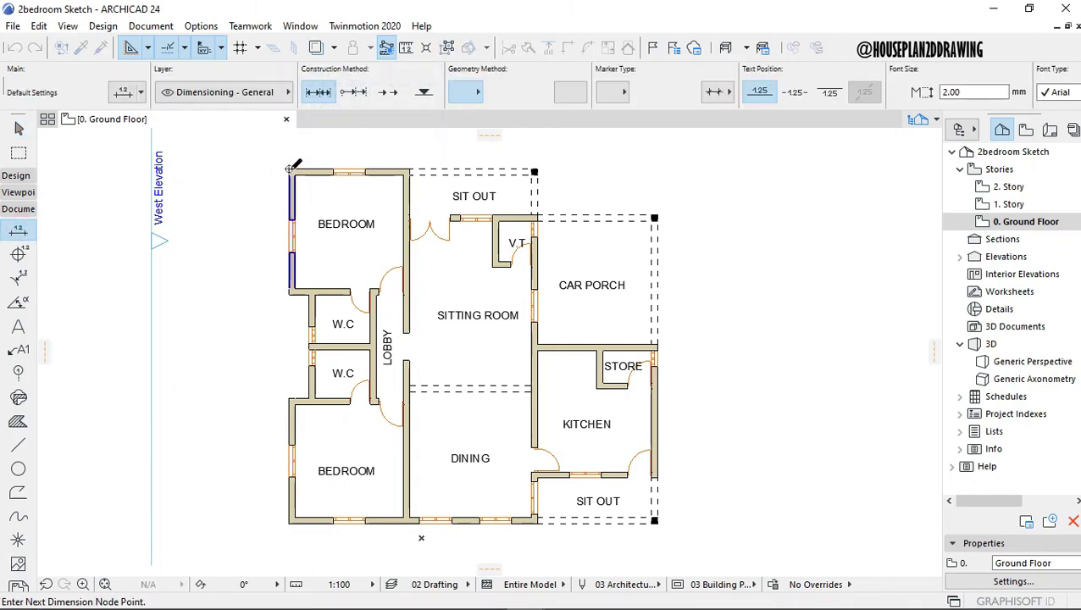
pyautogui.click(289, 522)
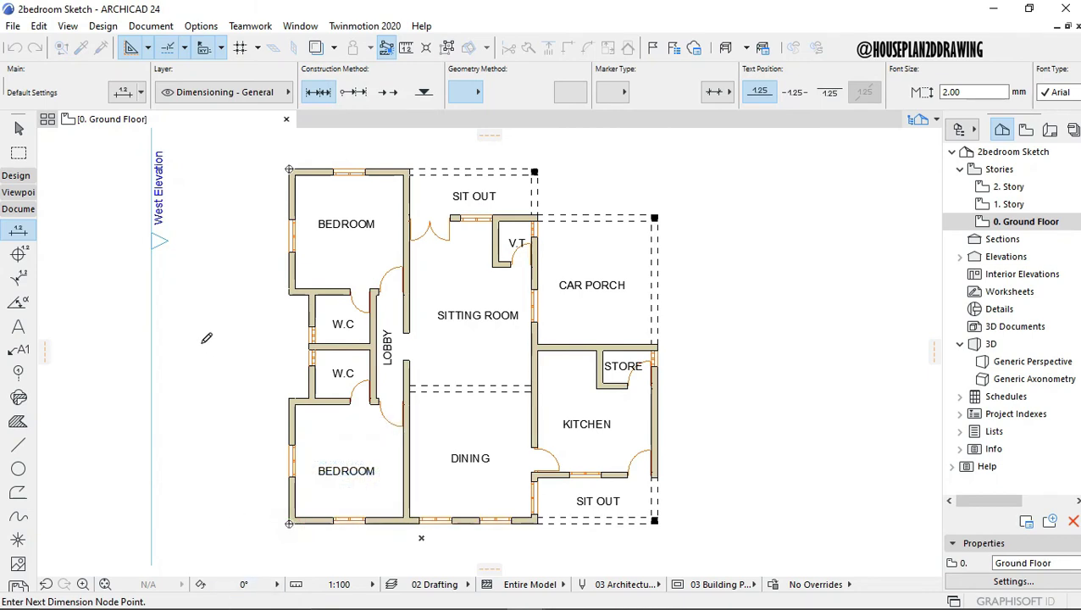
pyautogui.rightClick(192, 320)
pyautogui.click(228, 422)
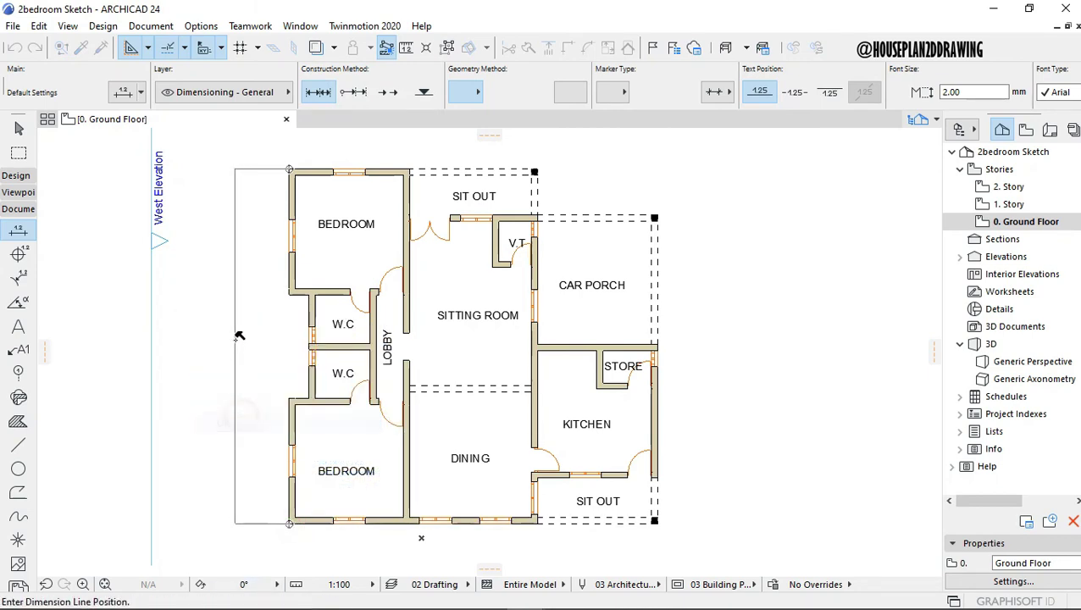
pyautogui.click(265, 341)
pyautogui.scroll(-3, 265, 342)
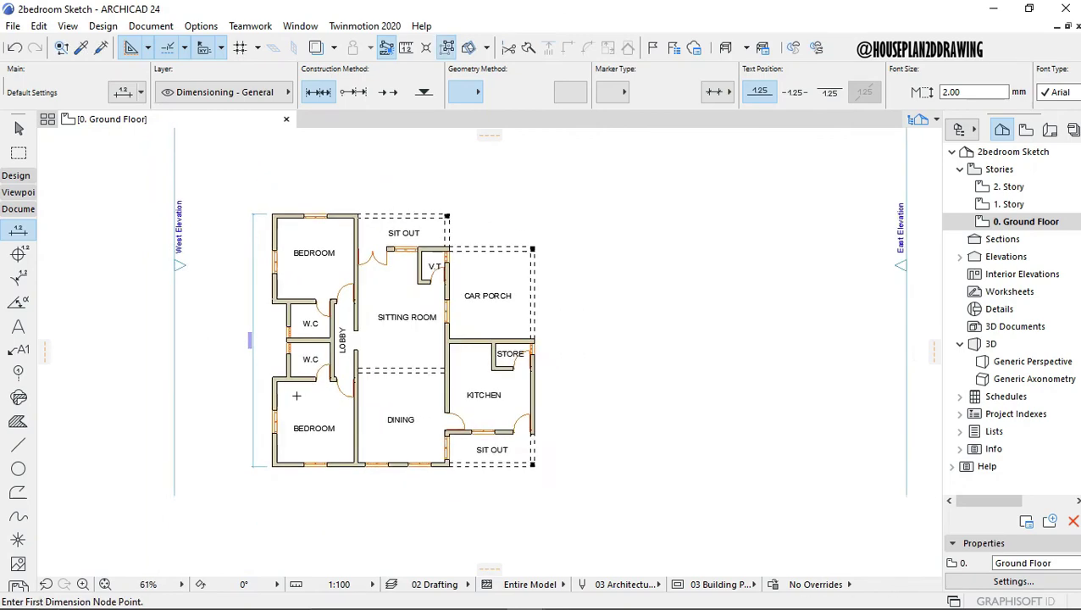
pyautogui.scroll(5, 314, 506)
pyautogui.scroll(3, 313, 506)
# Place the 13,625 width dimension line below the plan from the bedroom's bottom-left corner.
pyautogui.click(192, 360)
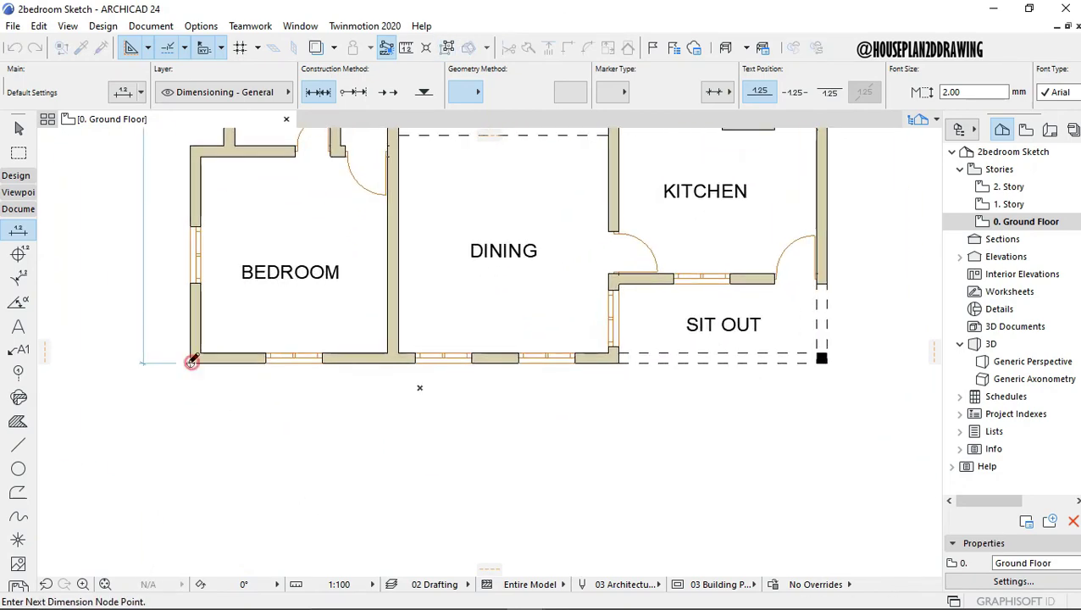
pyautogui.rightClick(627, 407)
pyautogui.click(680, 511)
pyautogui.click(544, 408)
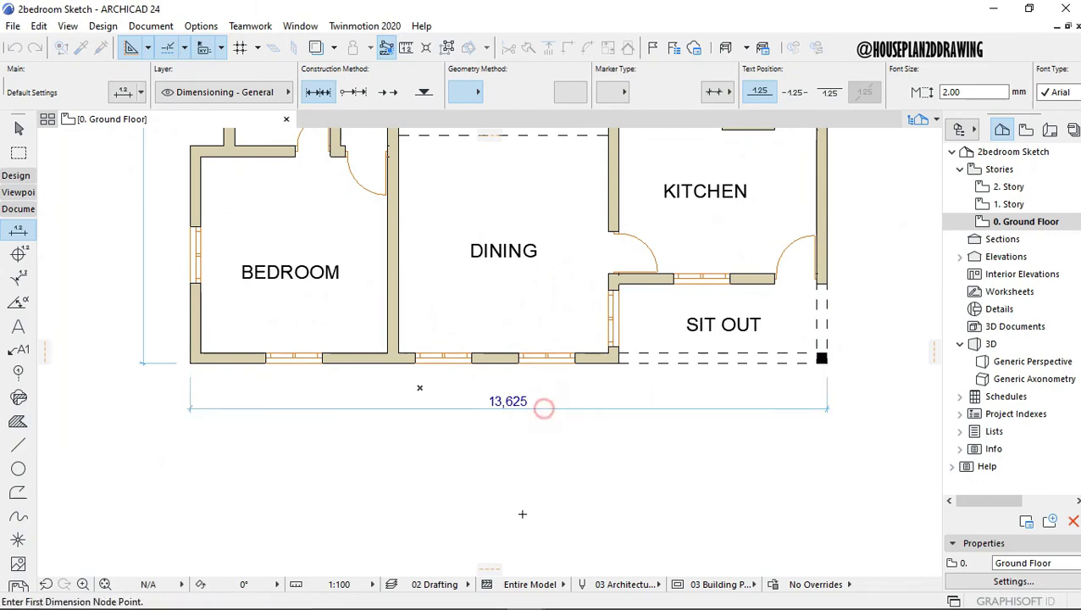
pyautogui.scroll(-3, 522, 514)
pyautogui.scroll(1, 383, 415)
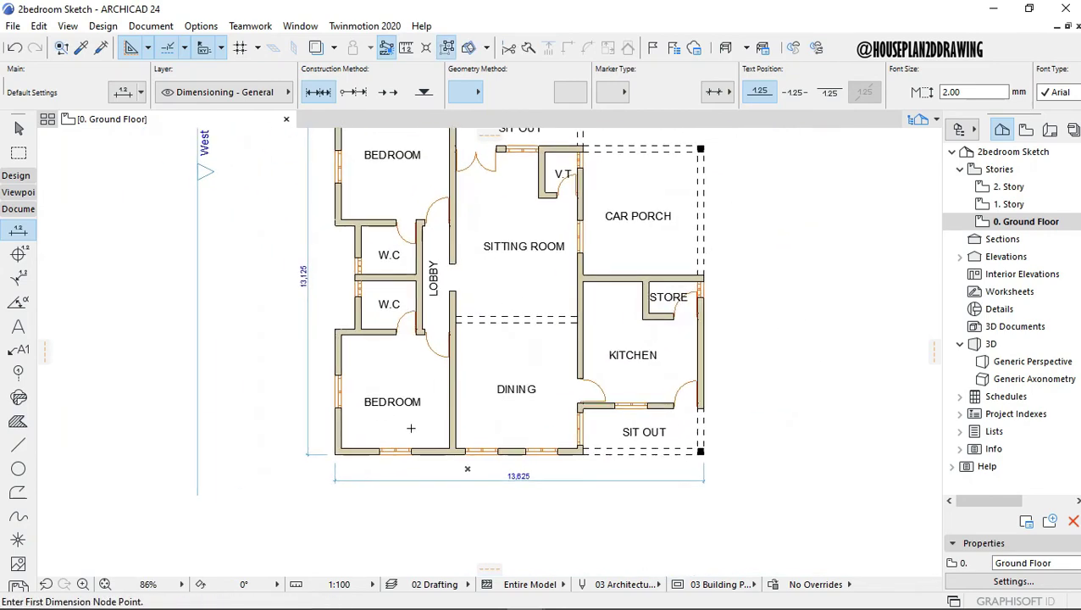
pyautogui.scroll(3, 411, 429)
# Dimension the lower bedroom with its 4,000 width and 4,200 depth.
pyautogui.click(295, 455)
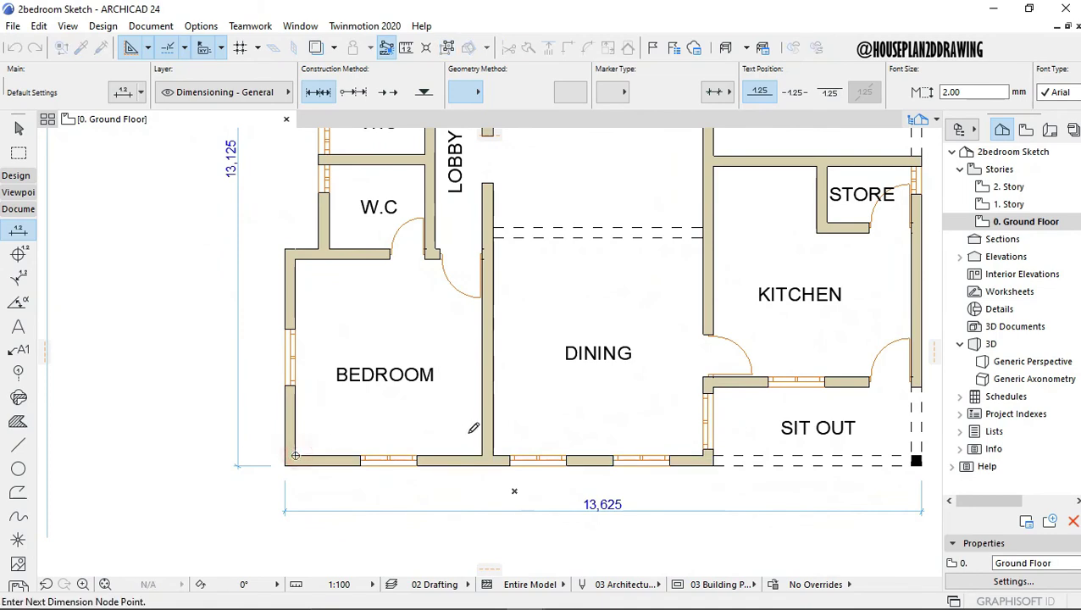
pyautogui.click(483, 456)
pyautogui.rightClick(422, 413)
pyautogui.click(459, 519)
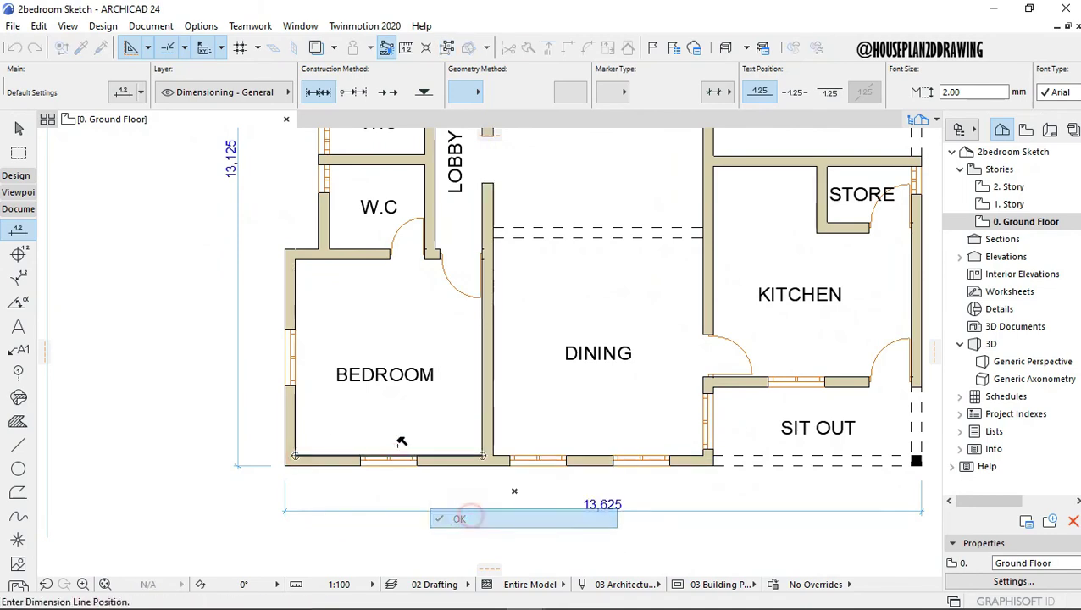
pyautogui.click(388, 426)
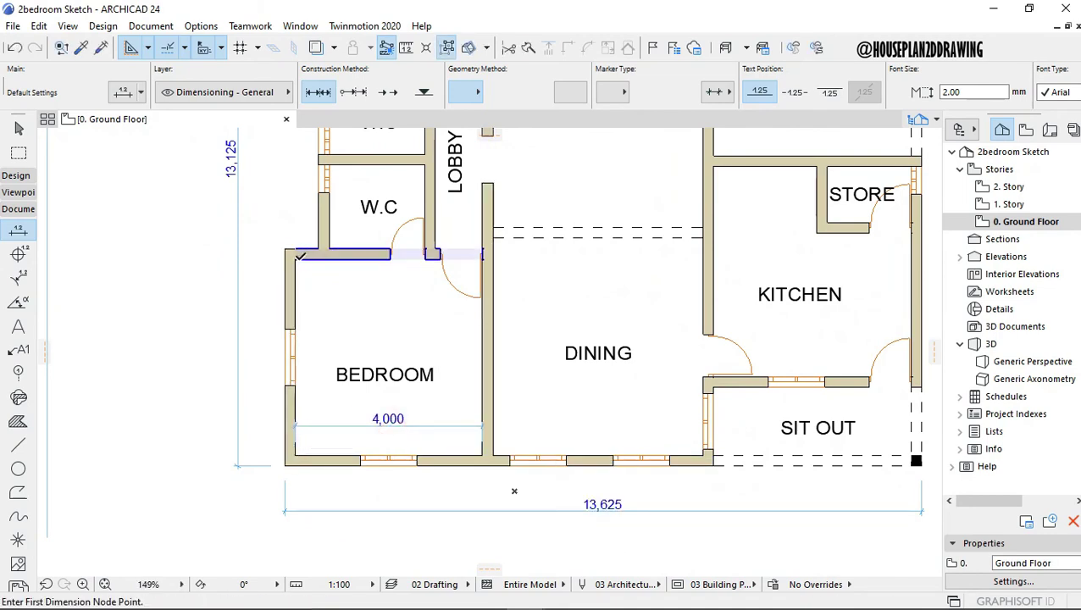
pyautogui.click(295, 456)
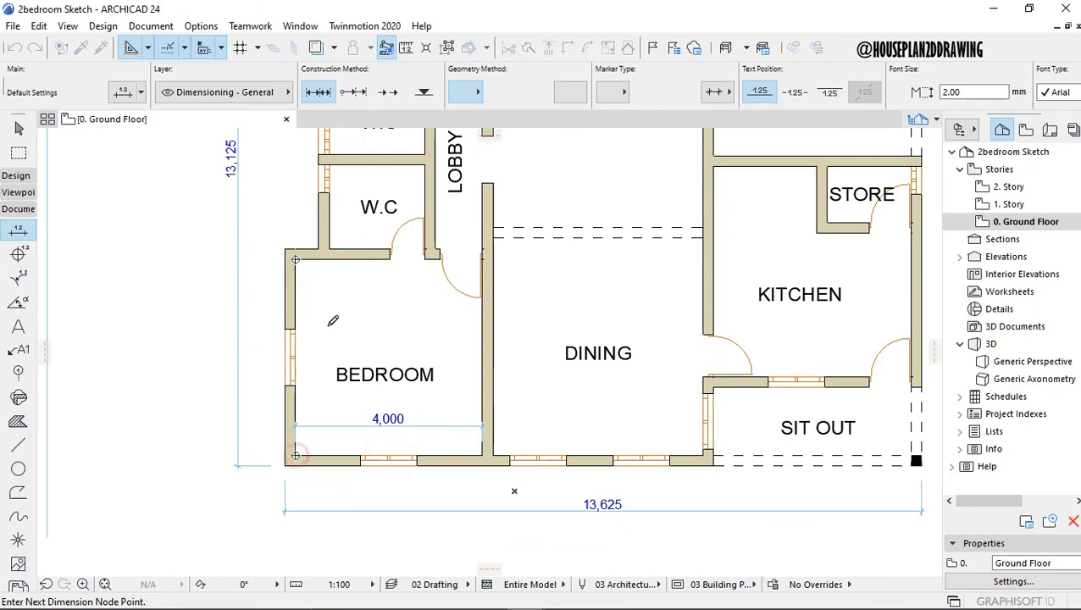
pyautogui.rightClick(325, 322)
pyautogui.click(362, 421)
pyautogui.click(334, 379)
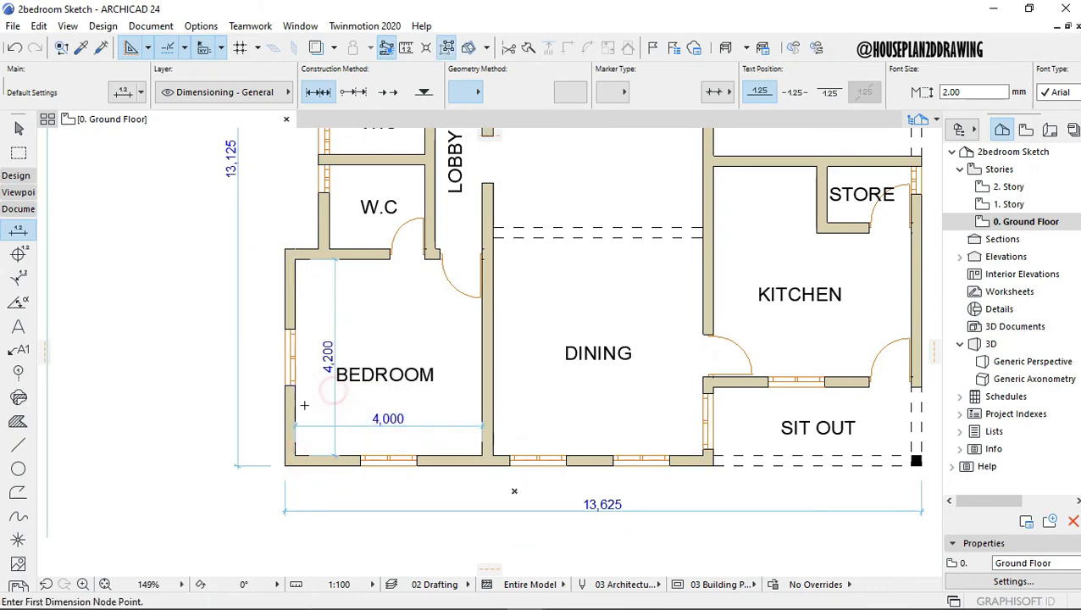
pyautogui.scroll(-5, 371, 371)
pyautogui.scroll(3, 377, 297)
pyautogui.scroll(-4, 381, 221)
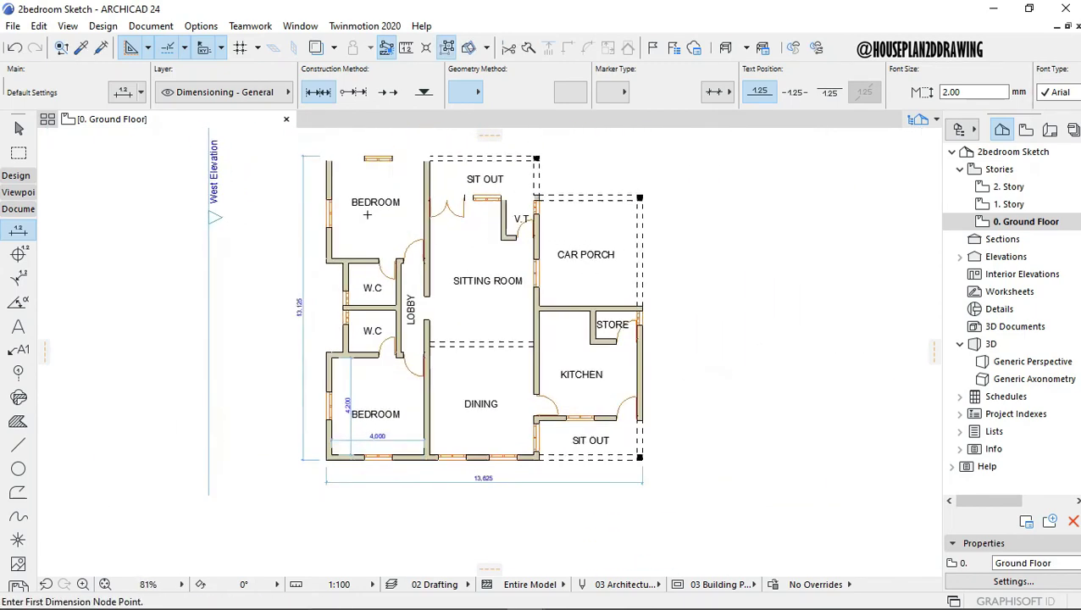
pyautogui.scroll(4, 380, 221)
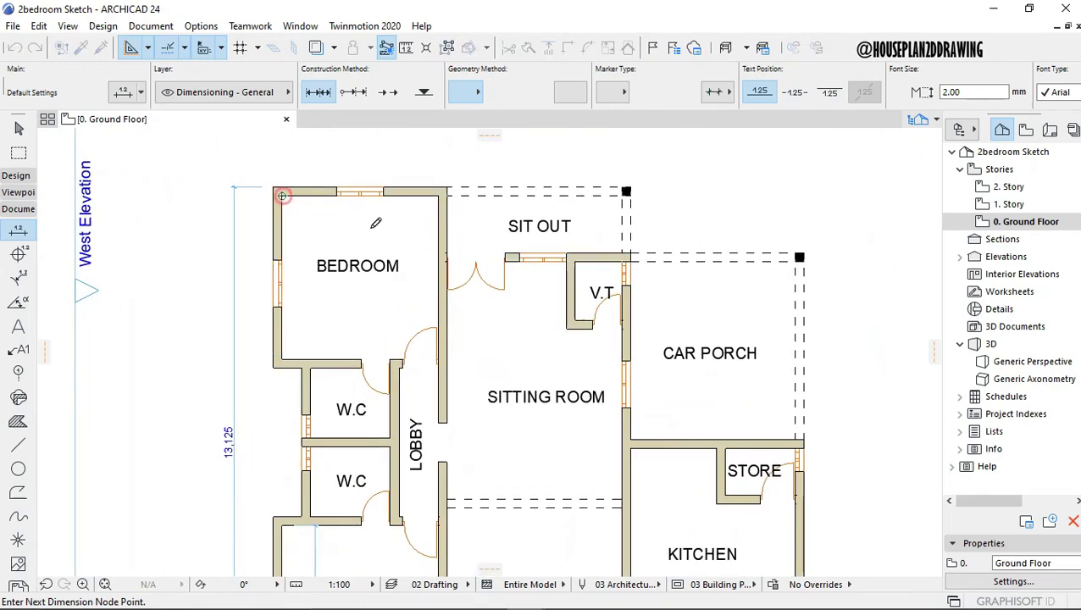
# Dimension the upper bedroom as 4,000 wide by 4,200 deep.
pyautogui.click(438, 195)
pyautogui.click(360, 226)
pyautogui.click(282, 359)
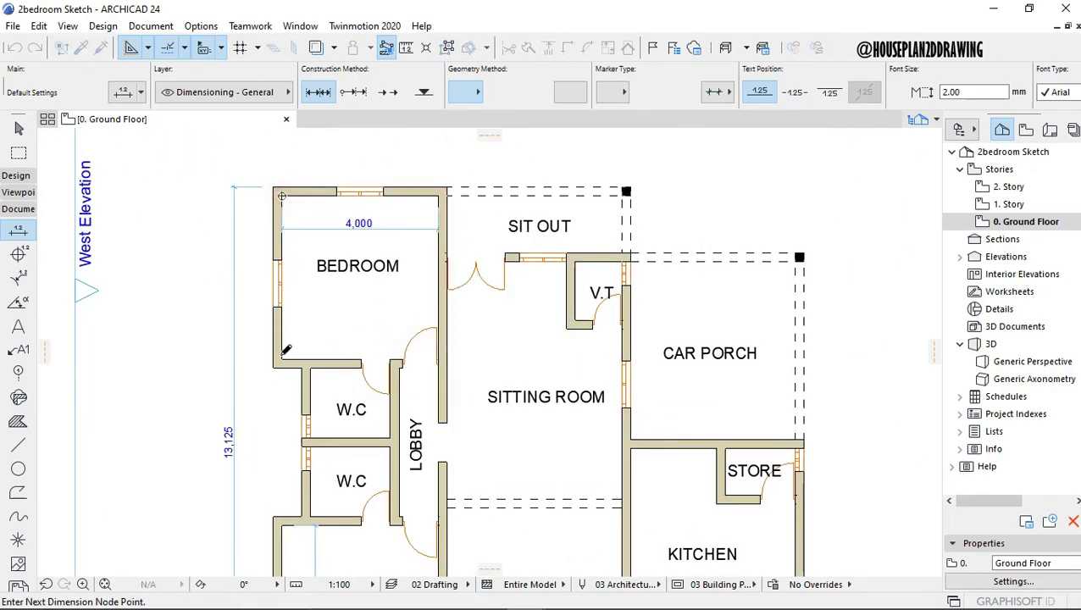
pyautogui.rightClick(311, 292)
pyautogui.click(343, 392)
pyautogui.click(321, 307)
pyautogui.scroll(1, 328, 292)
pyautogui.press('Escape')
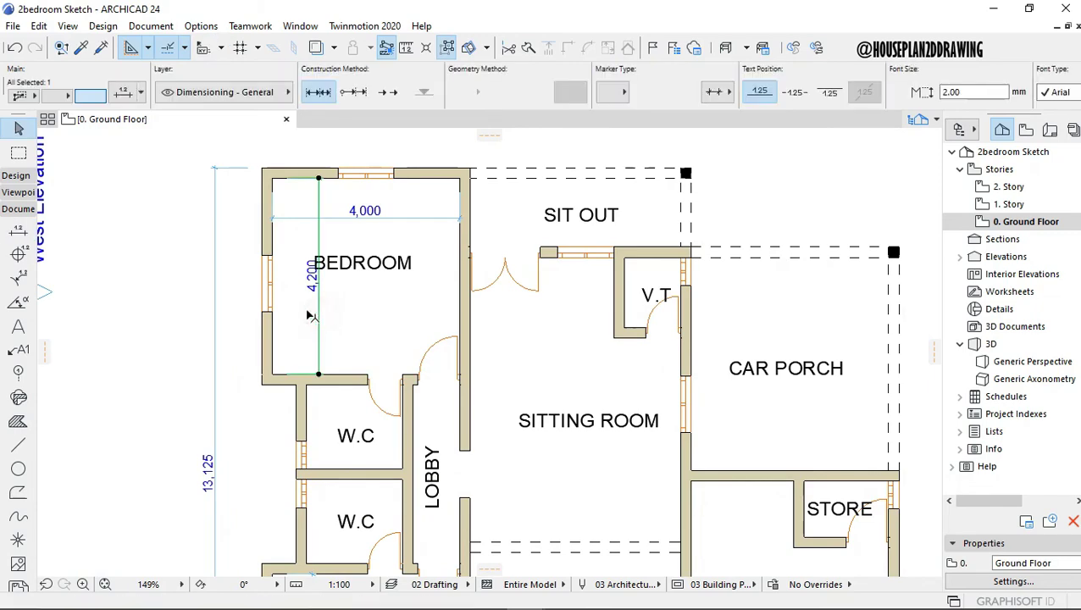
pyautogui.scroll(-5, 333, 300)
pyautogui.scroll(5, 252, 371)
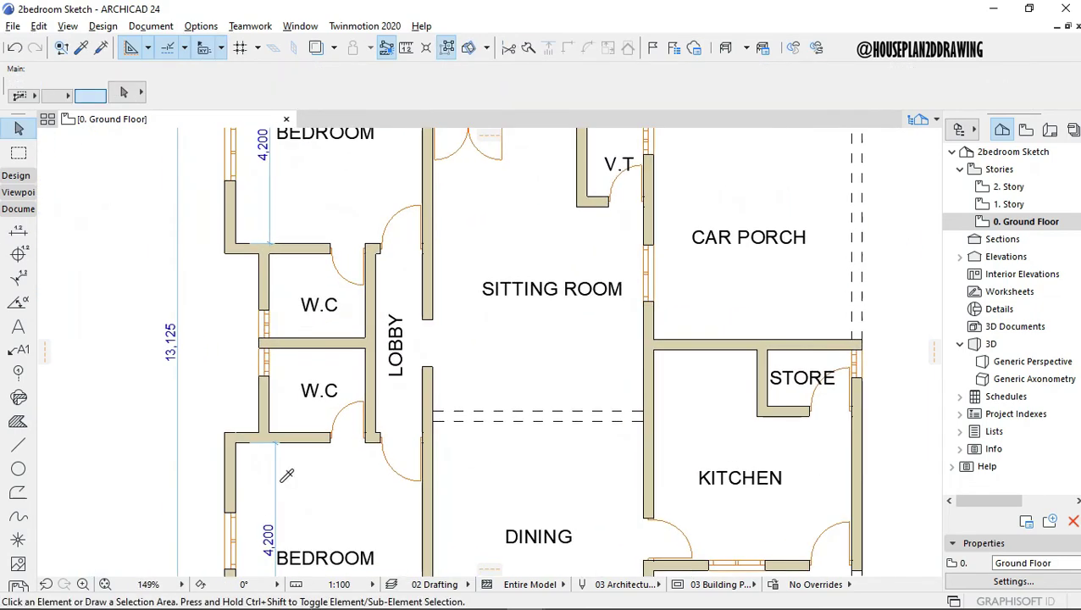
# Add the 1,800 depth dimensions to the upper and lower W.Cs.
pyautogui.keyDown('alt'); pyautogui.click(269, 248); pyautogui.keyUp('alt')
pyautogui.click(268, 254)
pyautogui.rightClick(270, 337)
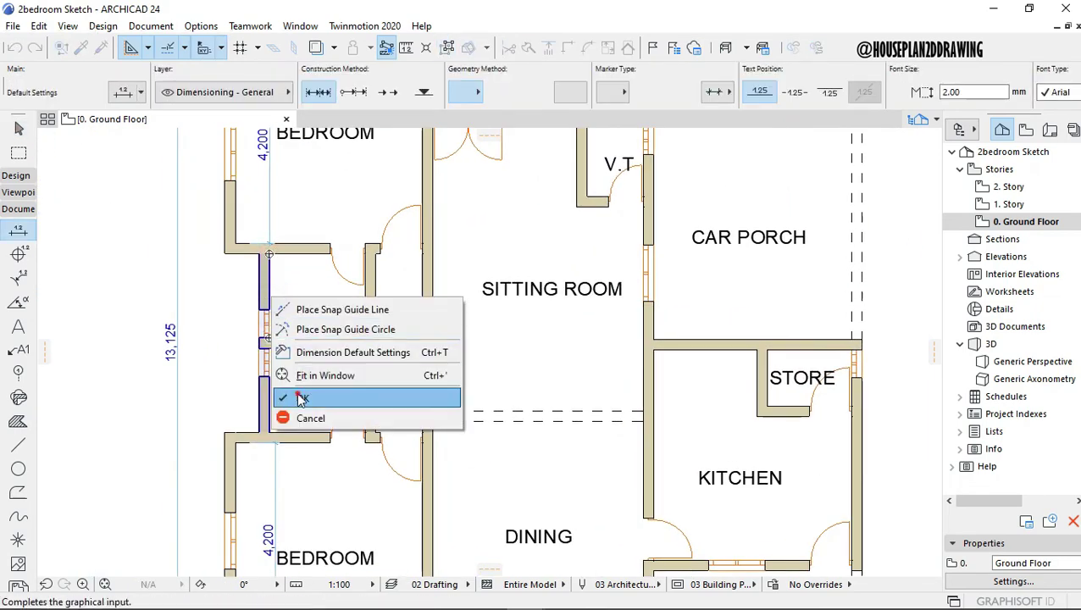
pyautogui.click(288, 397)
pyautogui.rightClick(286, 401)
pyautogui.click(298, 434)
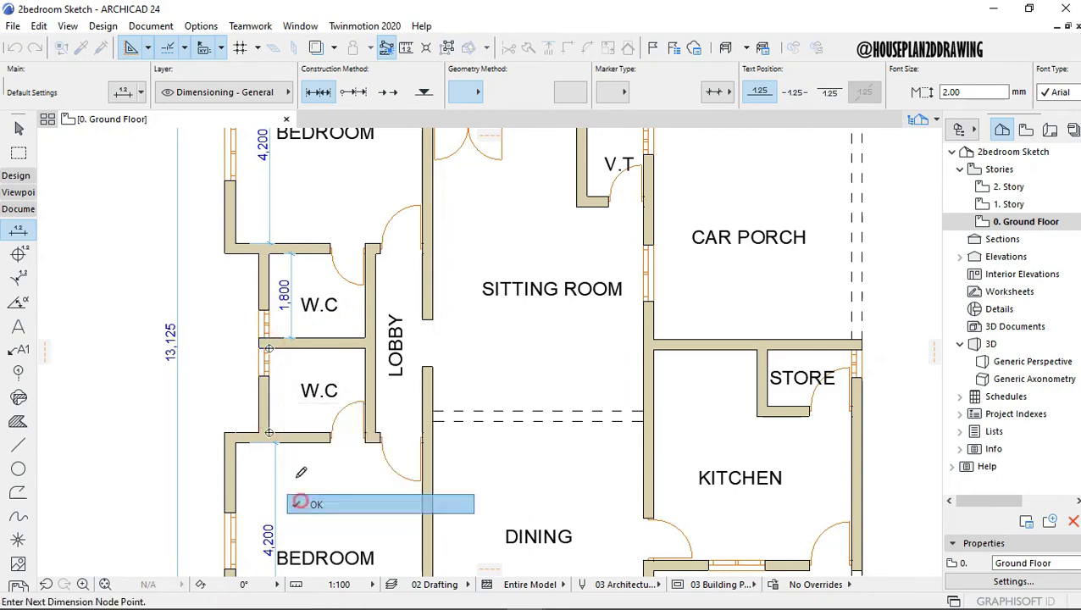
pyautogui.click(288, 413)
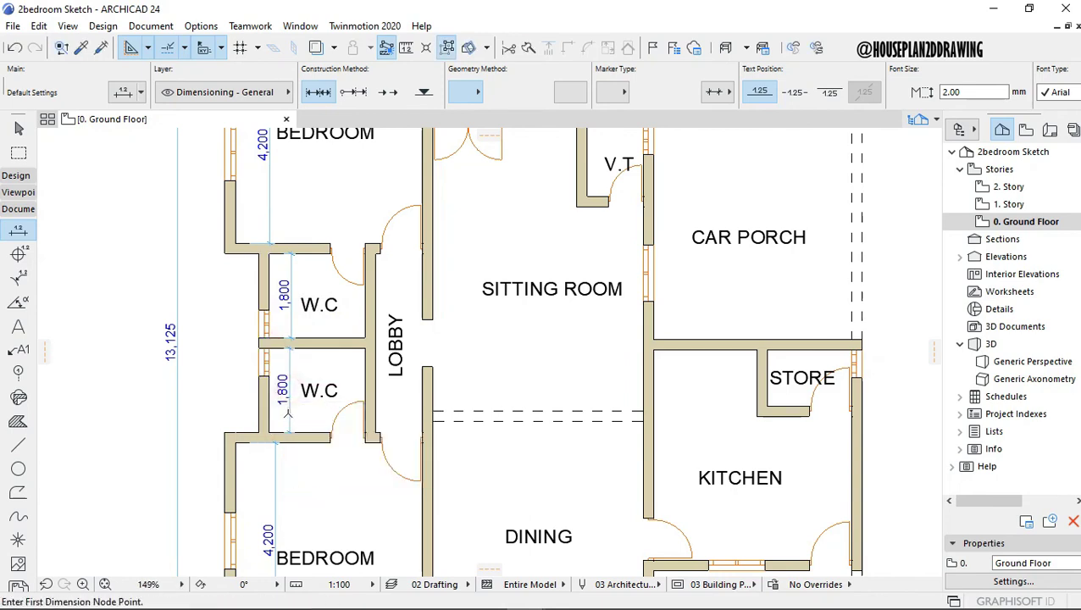
# Add the 2,050 width dimensions across the upper and lower W.Cs.
pyautogui.rightClick(336, 323)
pyautogui.click(351, 360)
pyautogui.click(330, 329)
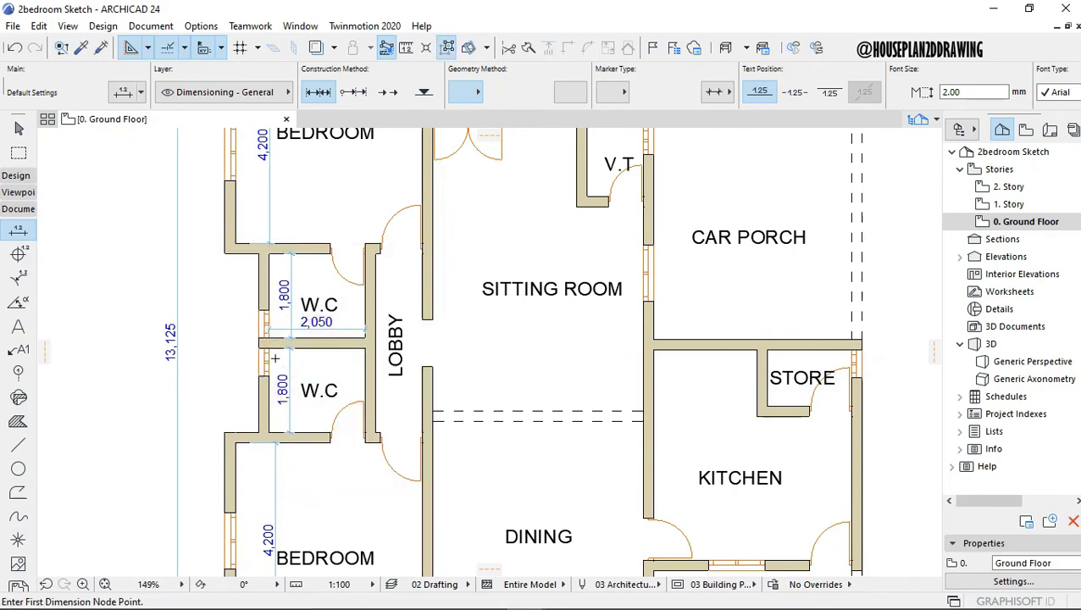
pyautogui.scroll(2, 355, 362)
pyautogui.click(366, 350)
pyautogui.rightClick(339, 369)
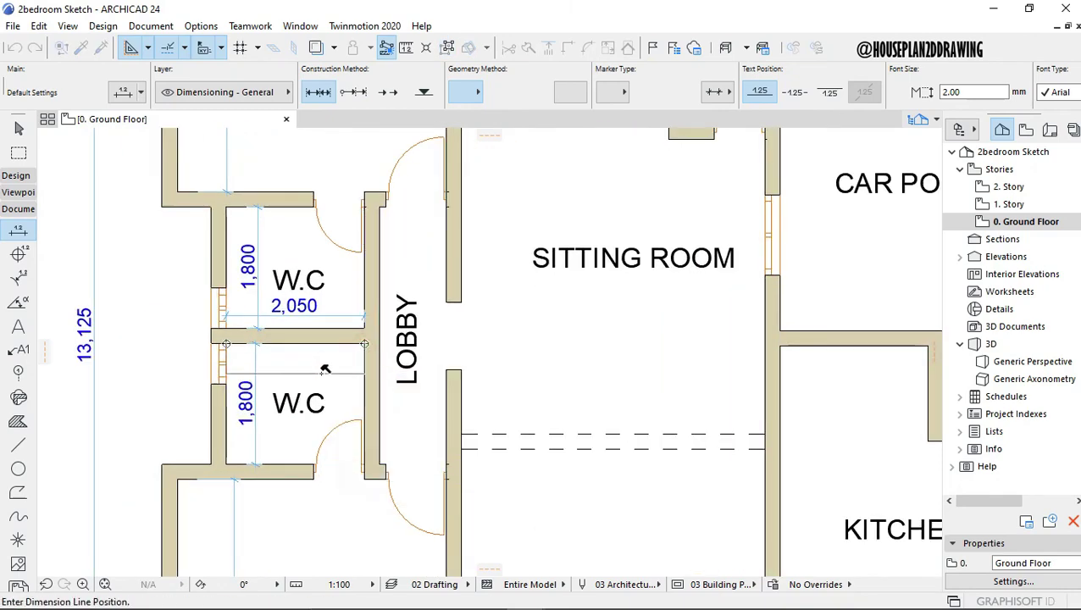
pyautogui.click(325, 370)
pyautogui.scroll(-5, 325, 369)
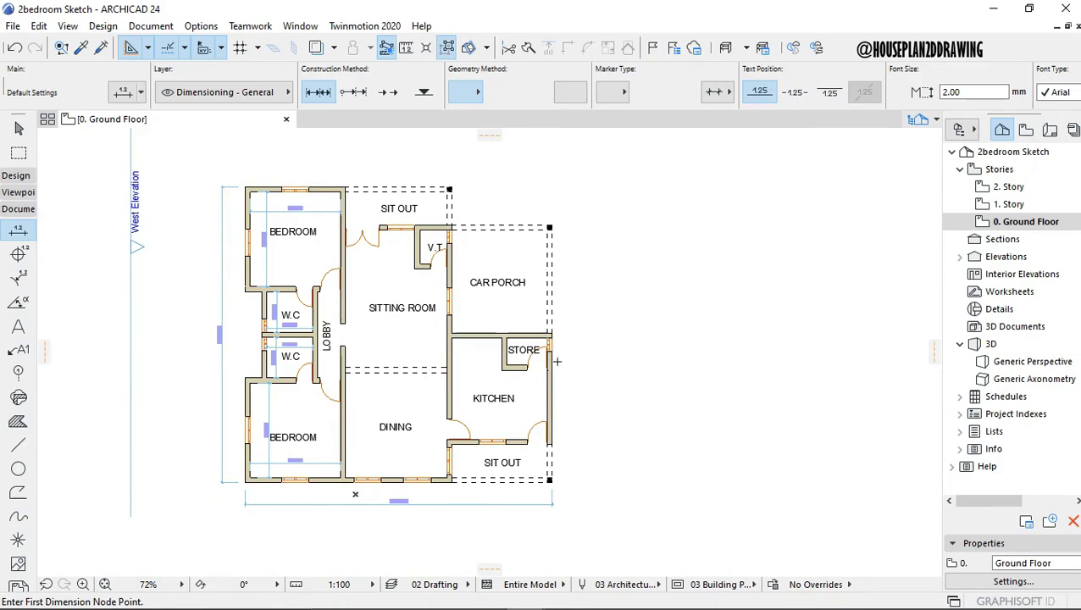
pyautogui.scroll(2, 557, 508)
pyautogui.scroll(-2, 556, 508)
pyautogui.scroll(-2, 434, 383)
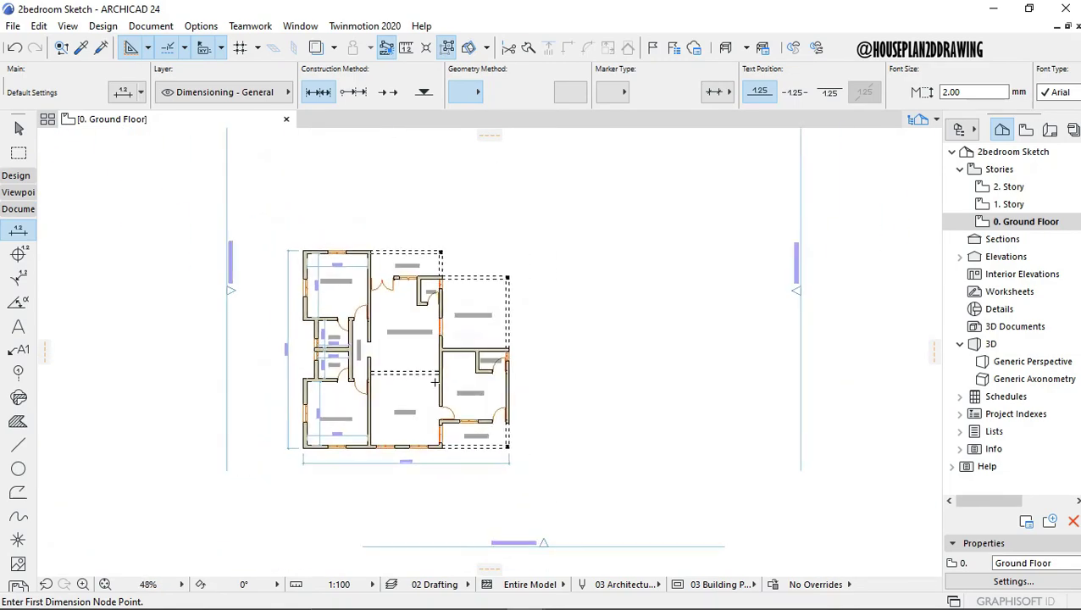
pyautogui.scroll(2, 435, 383)
pyautogui.scroll(-1, 436, 377)
pyautogui.scroll(2, 439, 365)
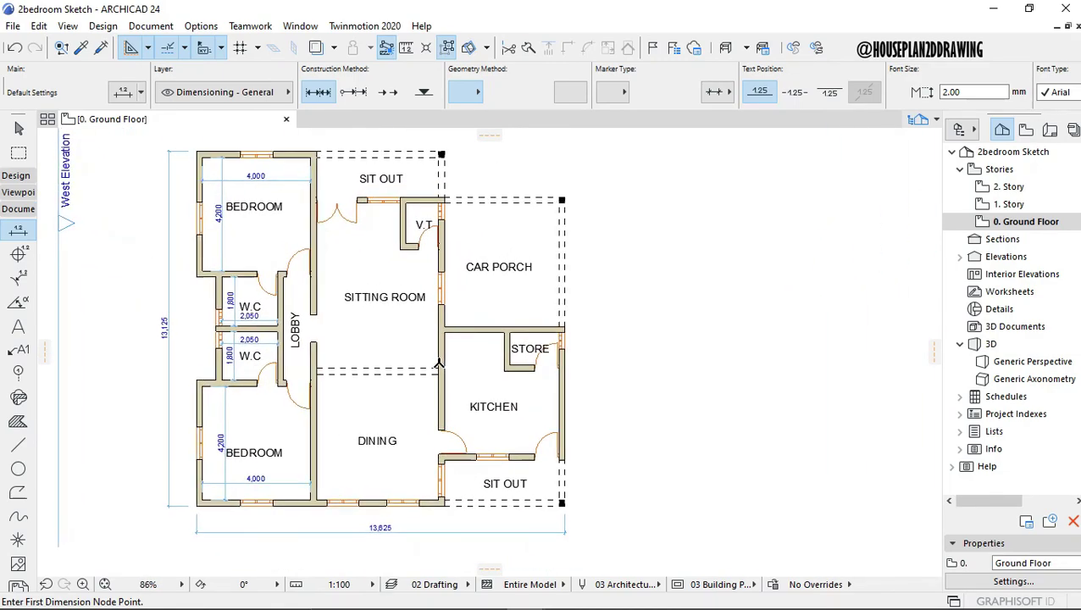
pyautogui.scroll(-2, 433, 365)
pyautogui.scroll(2, 428, 366)
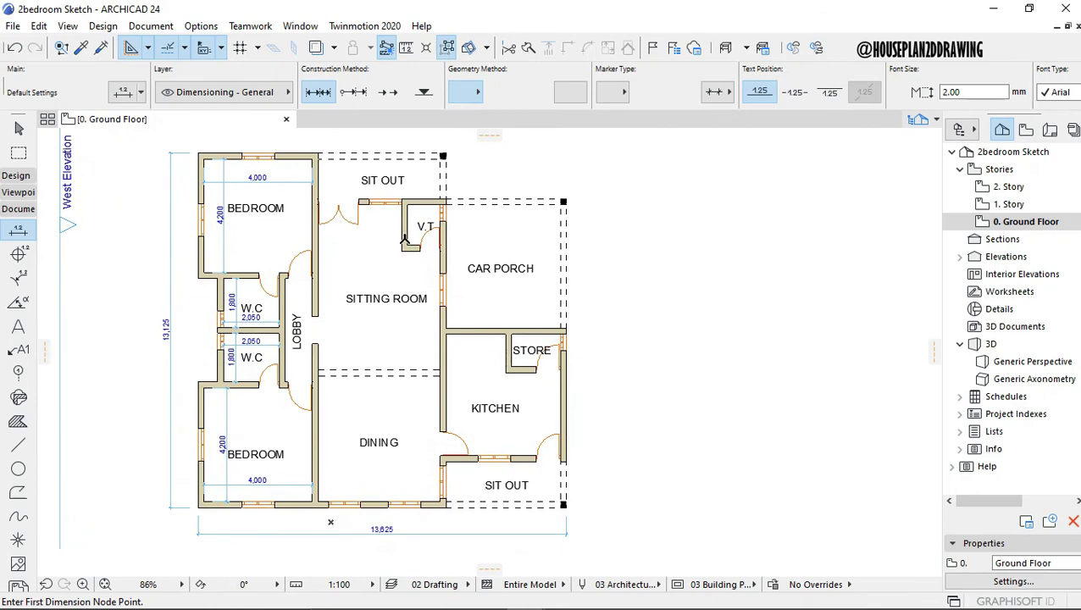
pyautogui.scroll(-2, 624, 304)
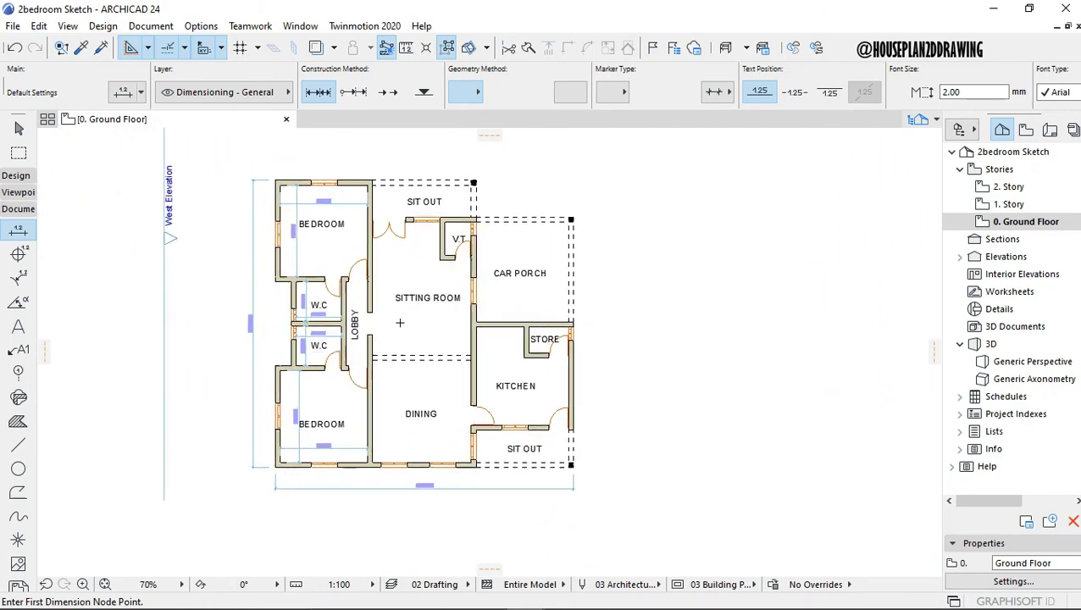
pyautogui.scroll(2, 415, 292)
pyautogui.scroll(-1, 661, 238)
pyautogui.scroll(1, 499, 235)
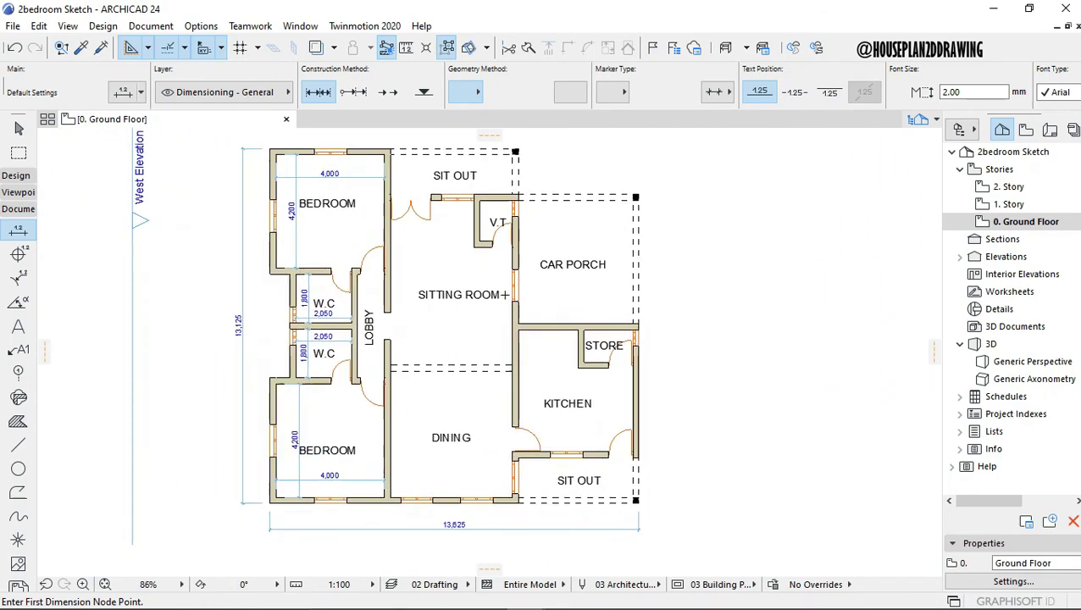
pyautogui.scroll(-1, 500, 235)
pyautogui.scroll(1, 579, 292)
pyautogui.scroll(1, 578, 291)
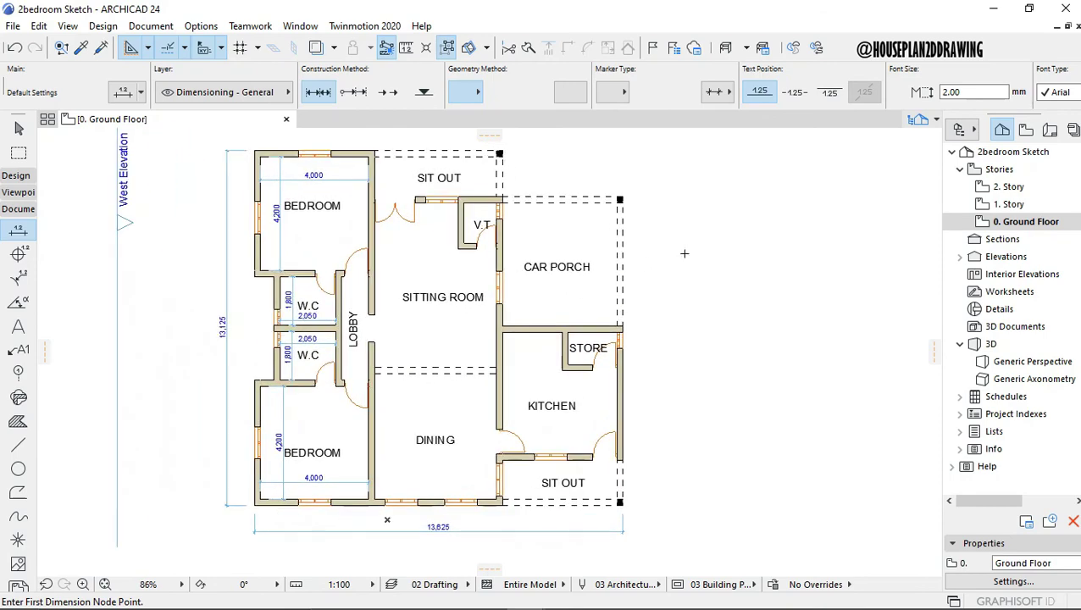